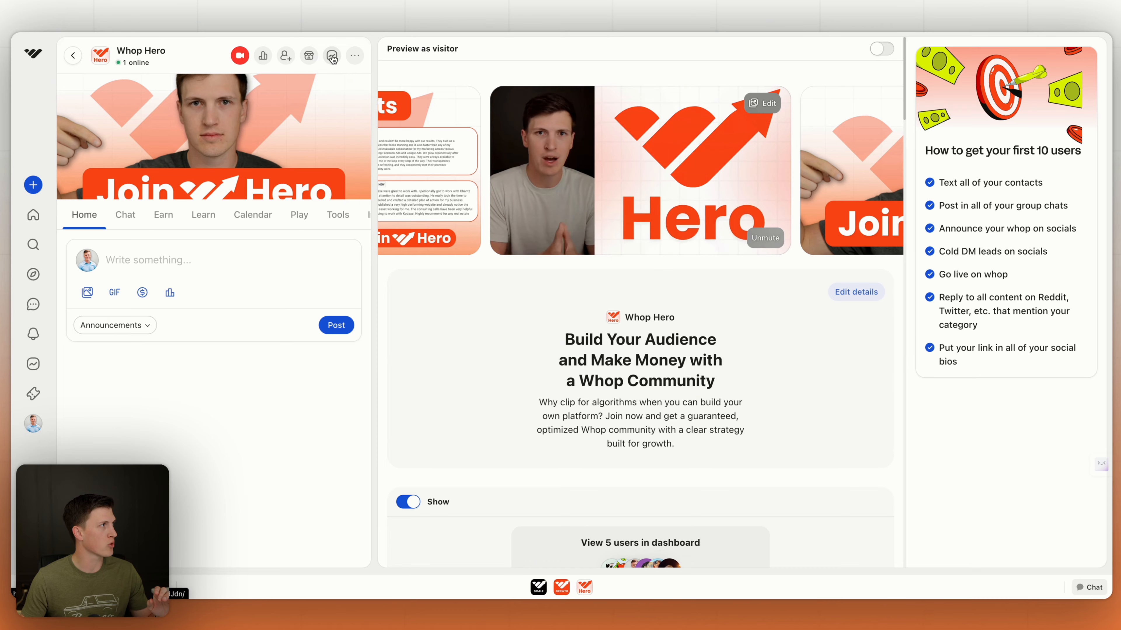
- From the Whop Hero dashboard's list of whops, start a new whop under a new organization
left_click(332, 56)
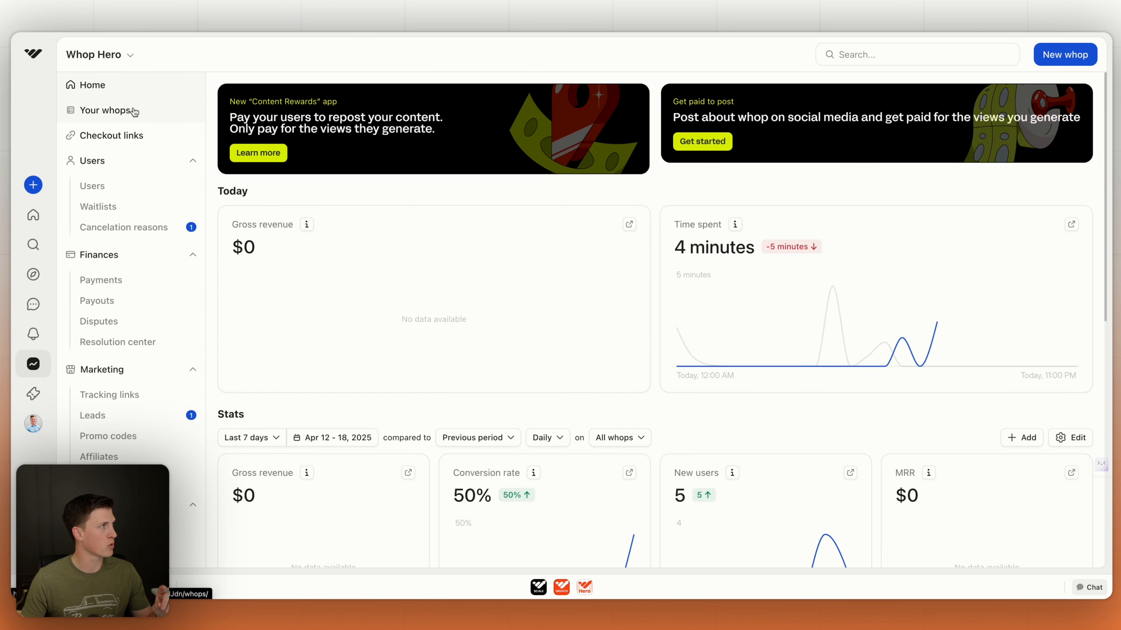
left_click(135, 111)
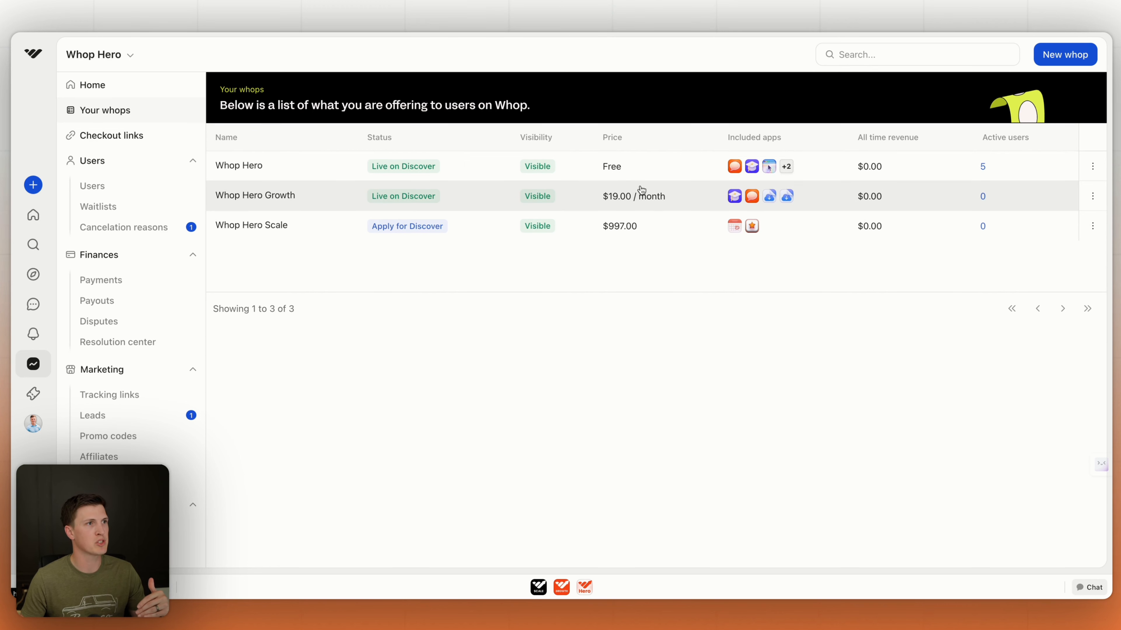
left_click(1058, 58)
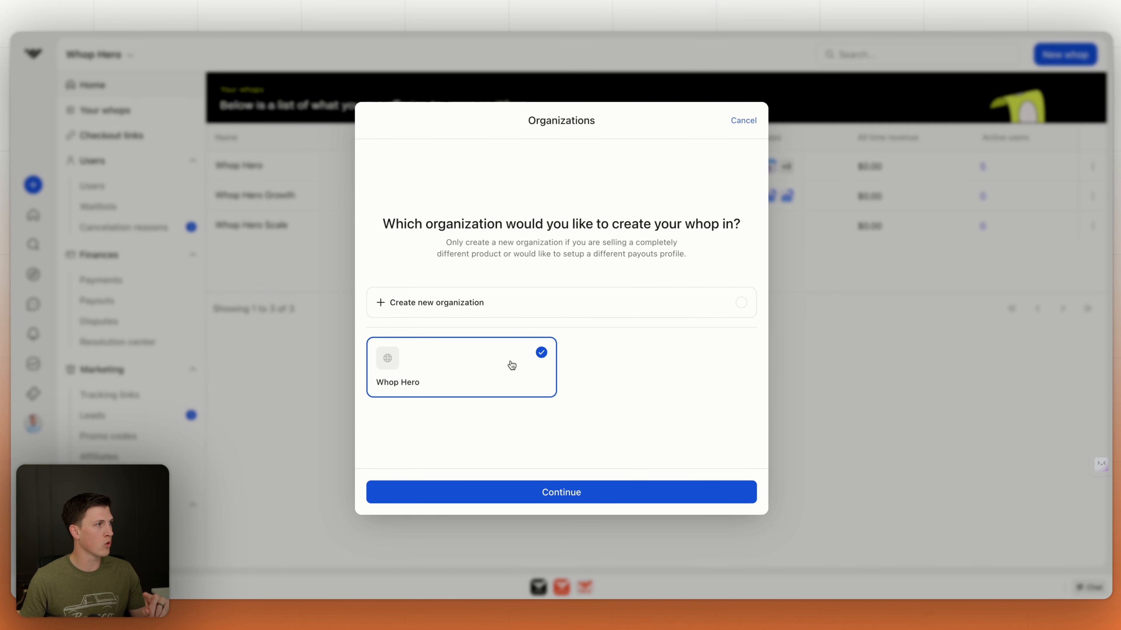
left_click(508, 300)
left_click(534, 489)
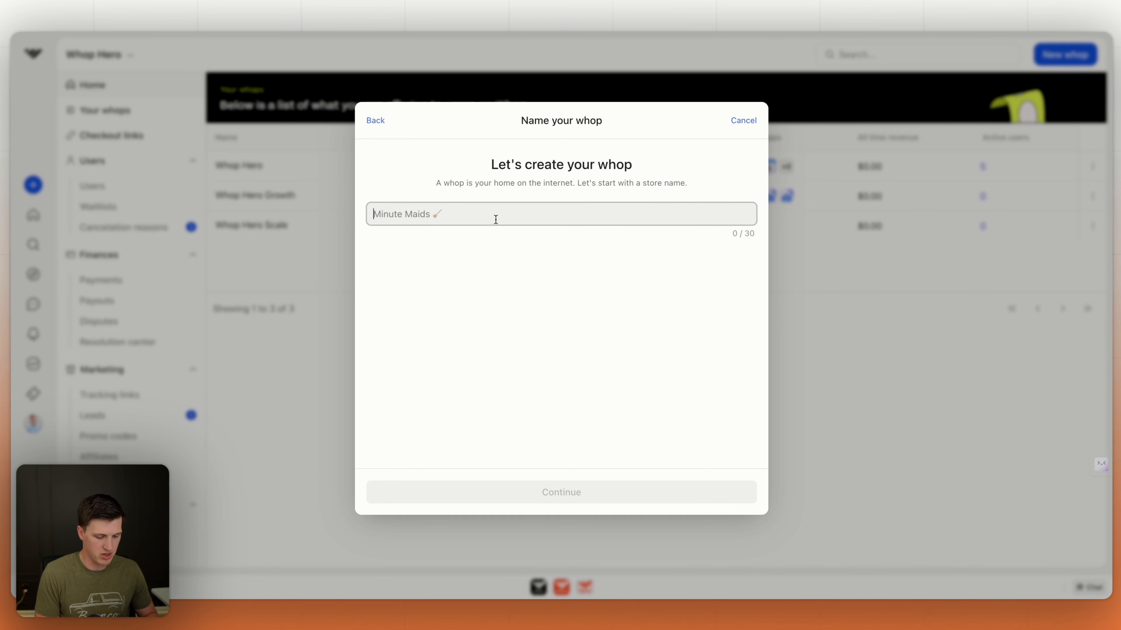
type("Koda")
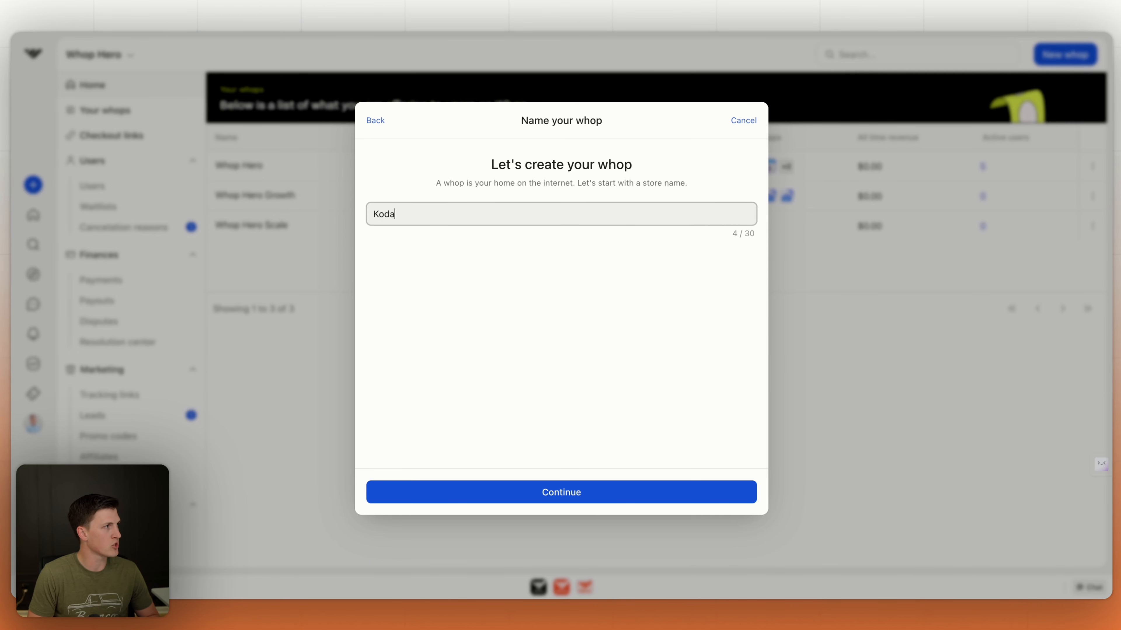
key("BackSpace")
key("BackSpace")
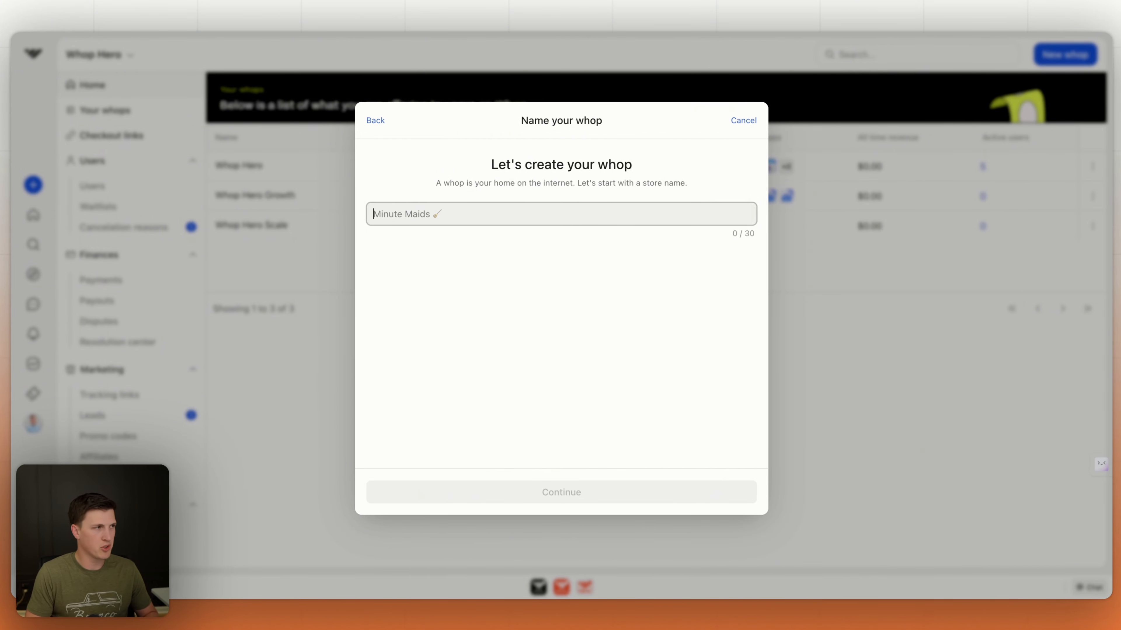
- Name the new whop "Real Estate Agent Growth" and continue to the headline
type("Real E")
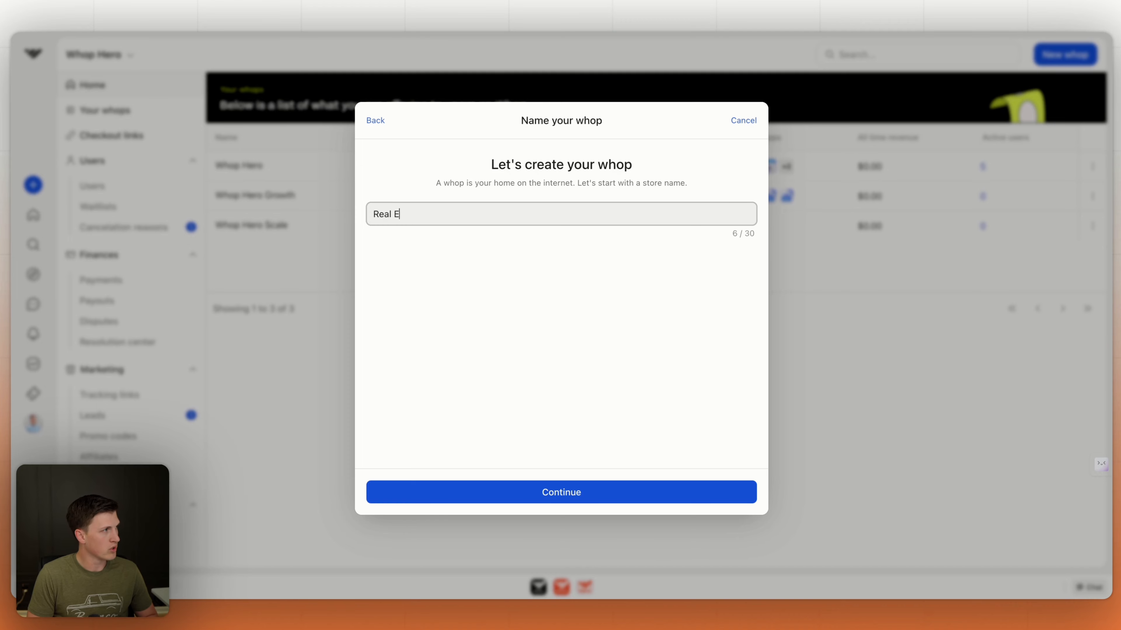
type("state Agent Gr")
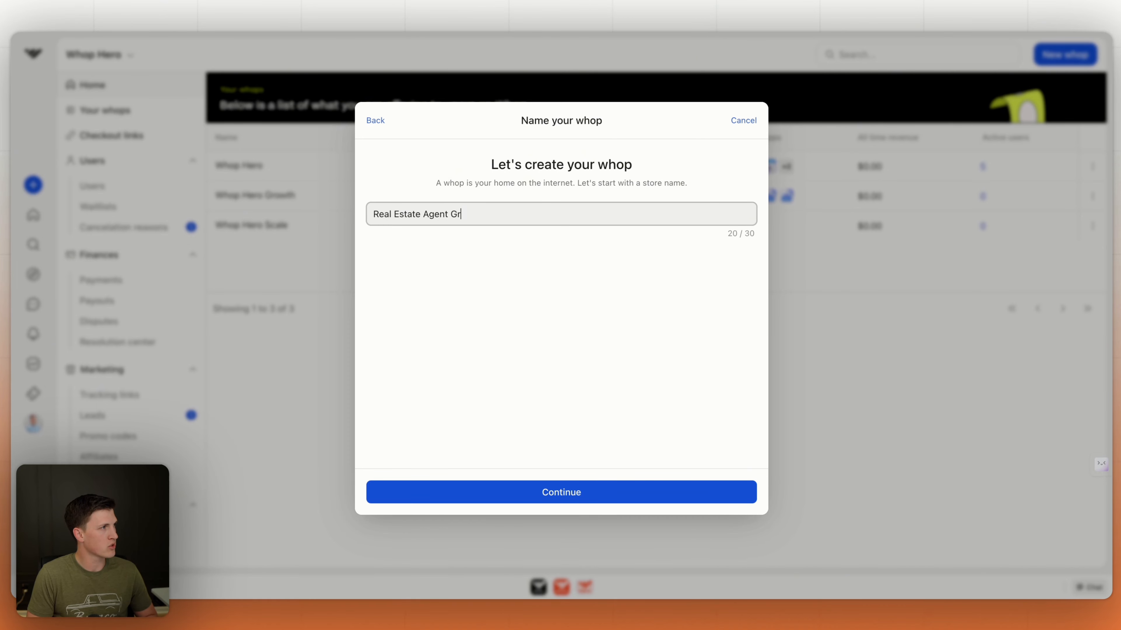
type("owth")
left_click(569, 492)
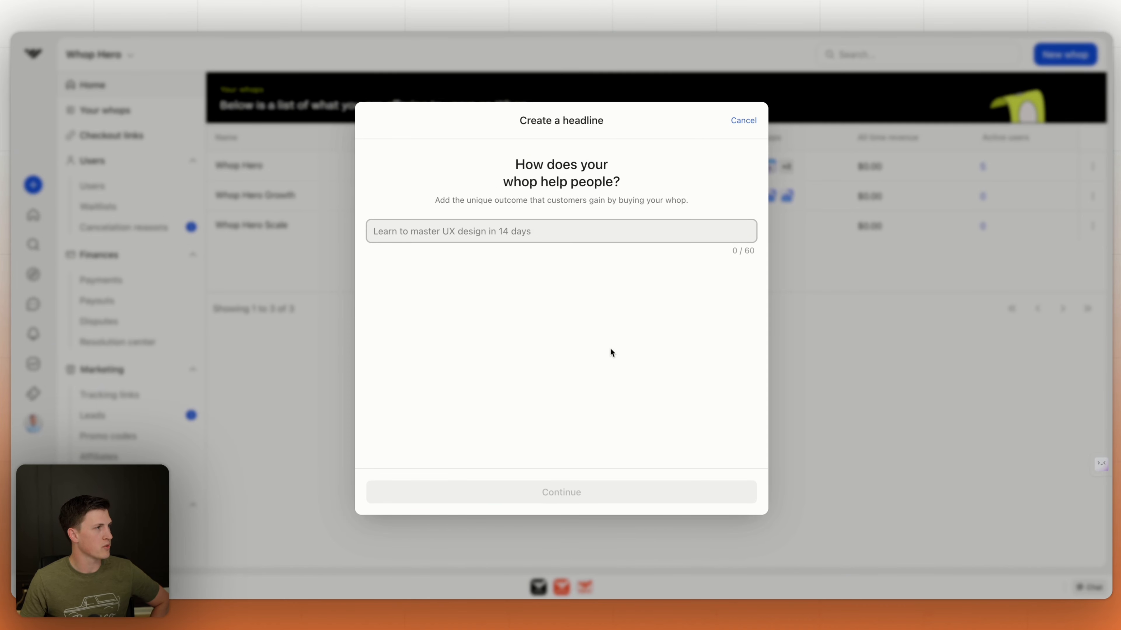
- Set the headline to "Lead Generation Strategies that Work without the Expense" and accept the link whop.com/real-estate-agent-growth
left_click(536, 232)
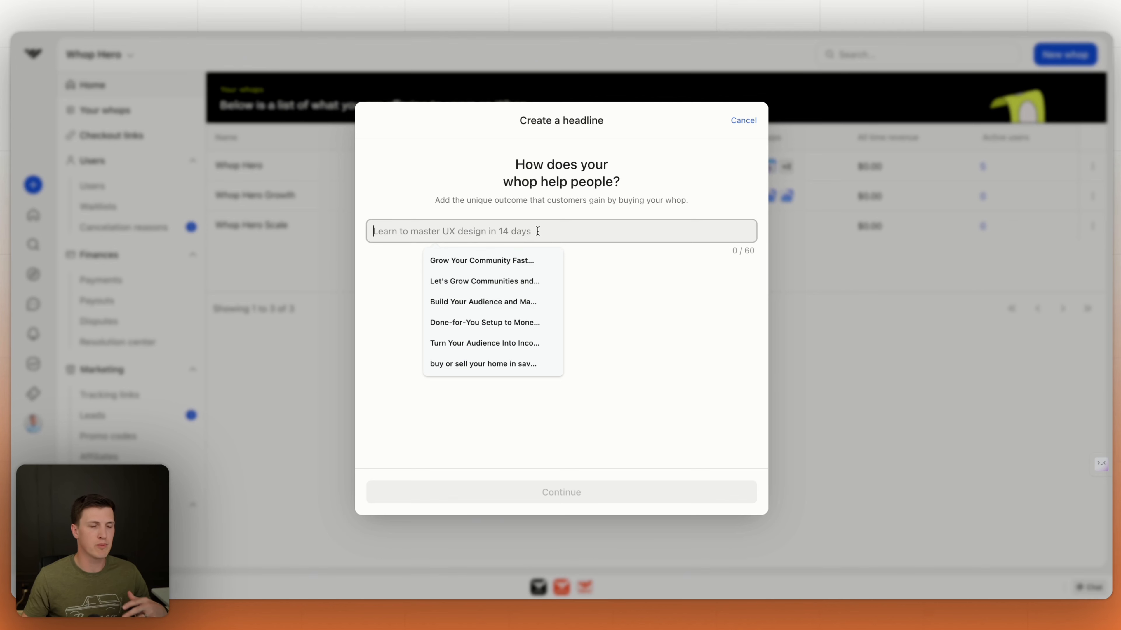
left_click(583, 259)
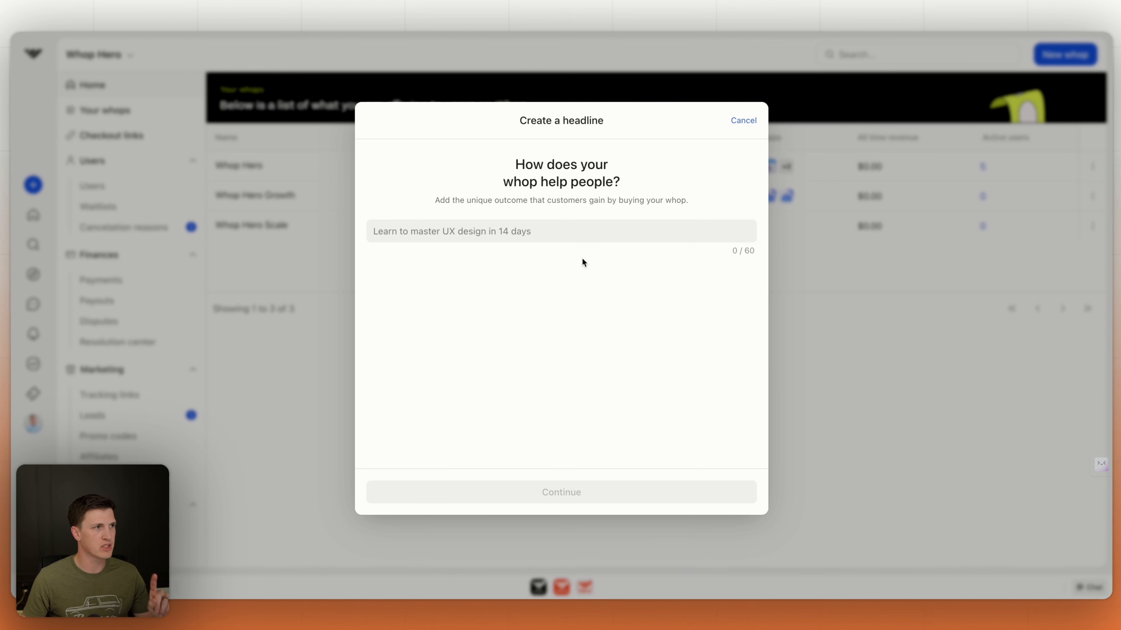
left_click(553, 230)
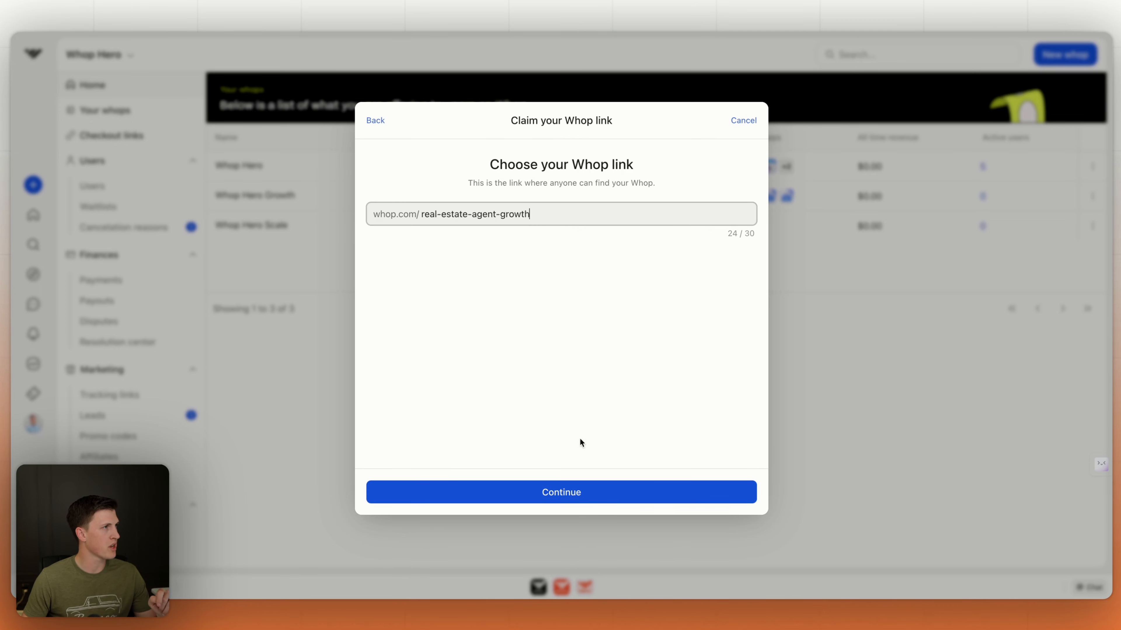
left_click(570, 478)
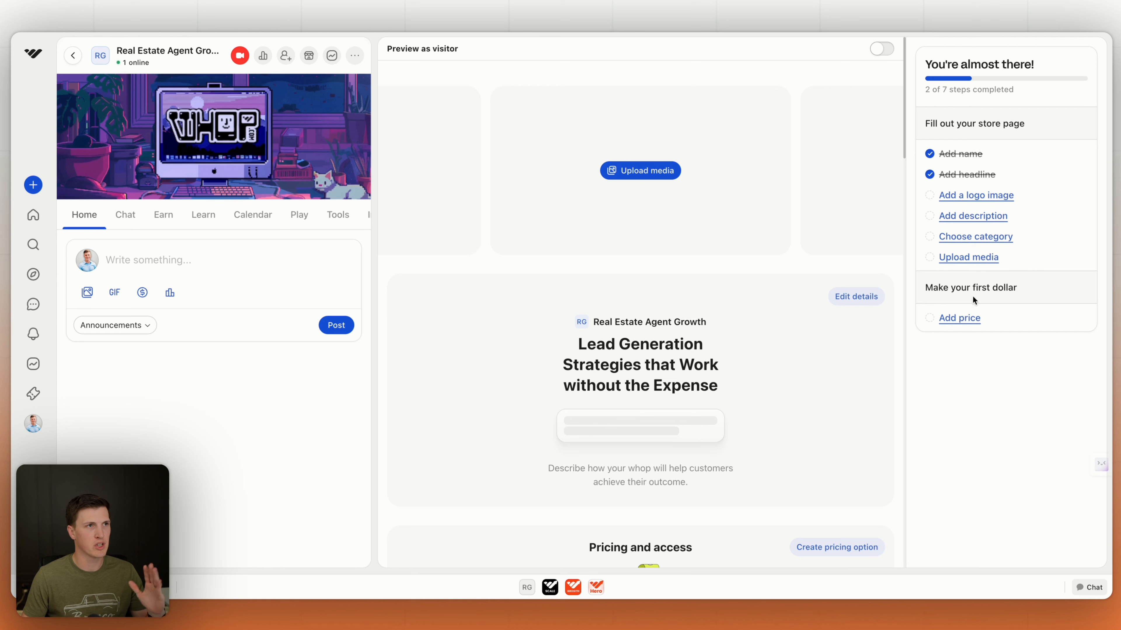
- Preview the whole Real Estate Agent Growth store page as a visitor and return to the editing view
left_click(877, 48)
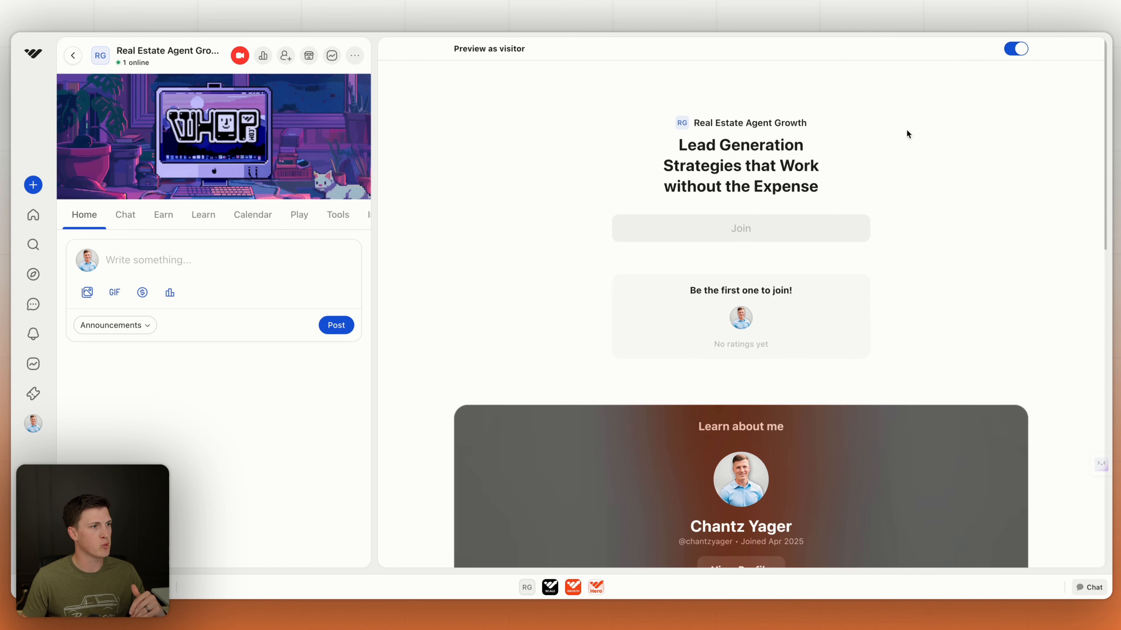
scroll(921, 137, "down", 10)
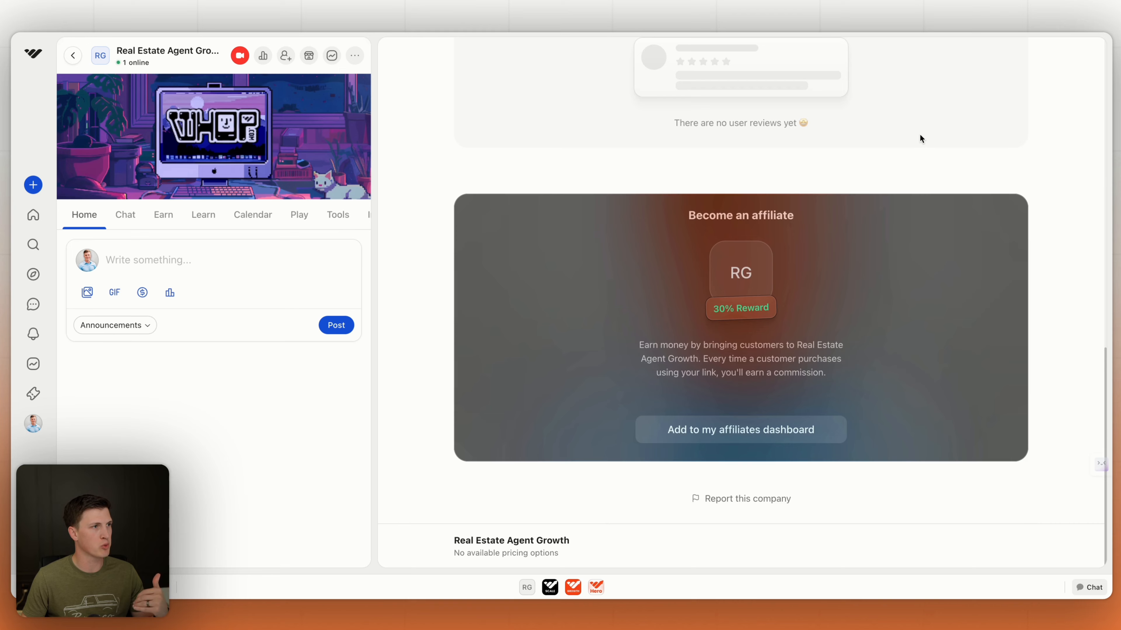
scroll(921, 137, "up", 10)
left_click(1014, 49)
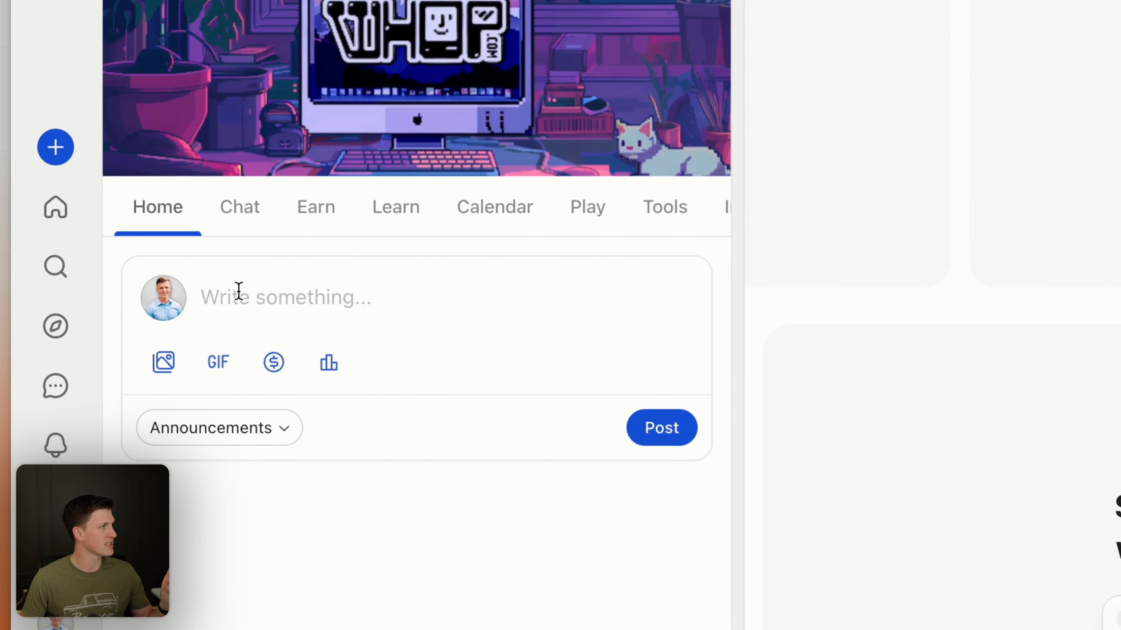
- Look through the whop's Chat, Earn, Learn, Calendar, Play, Tools and Integrations sections
left_click(242, 214)
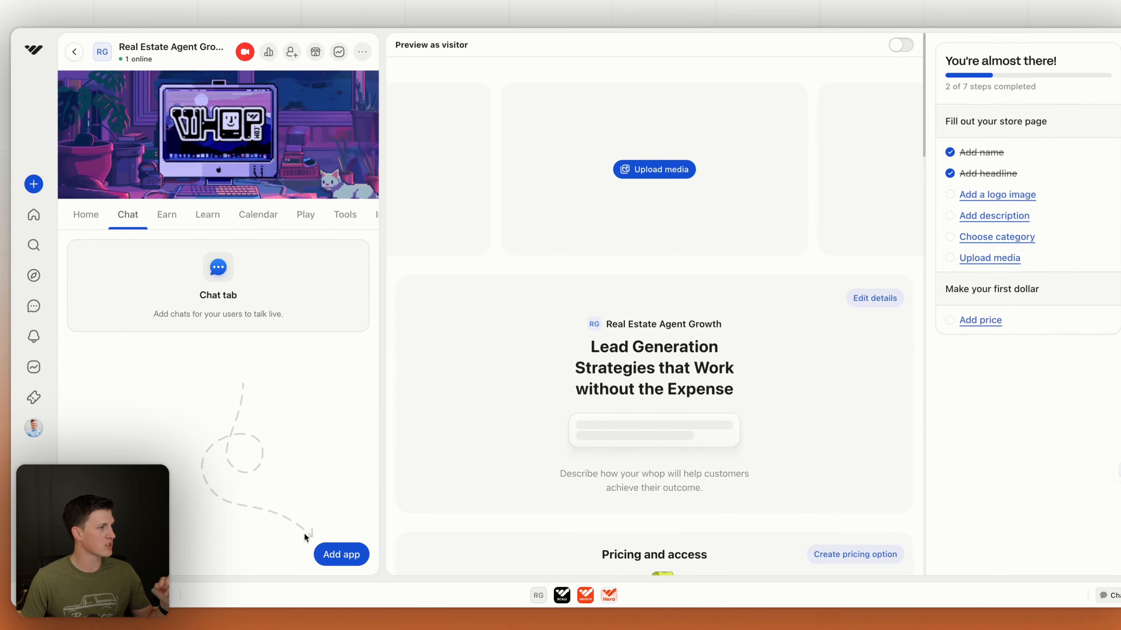
left_click(163, 214)
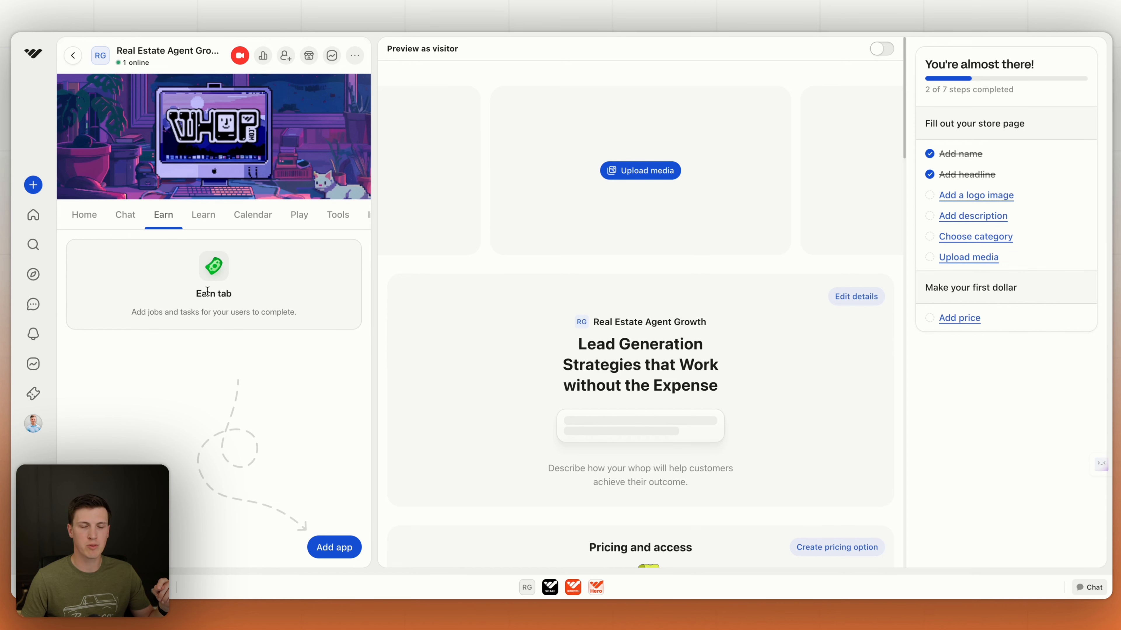
left_click(208, 221)
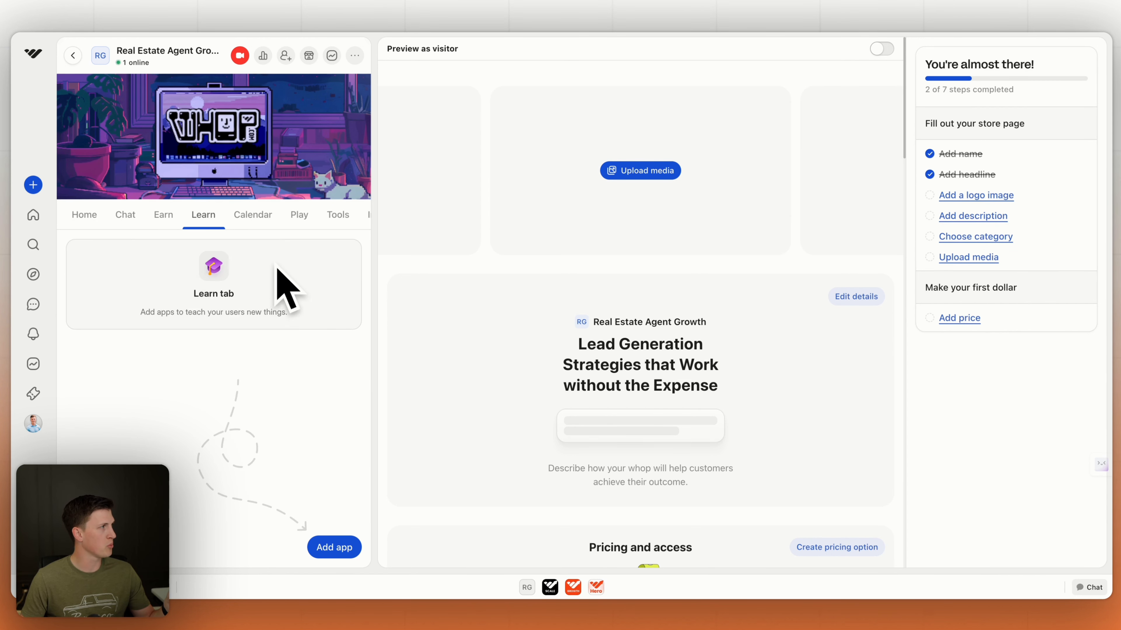
left_click(251, 218)
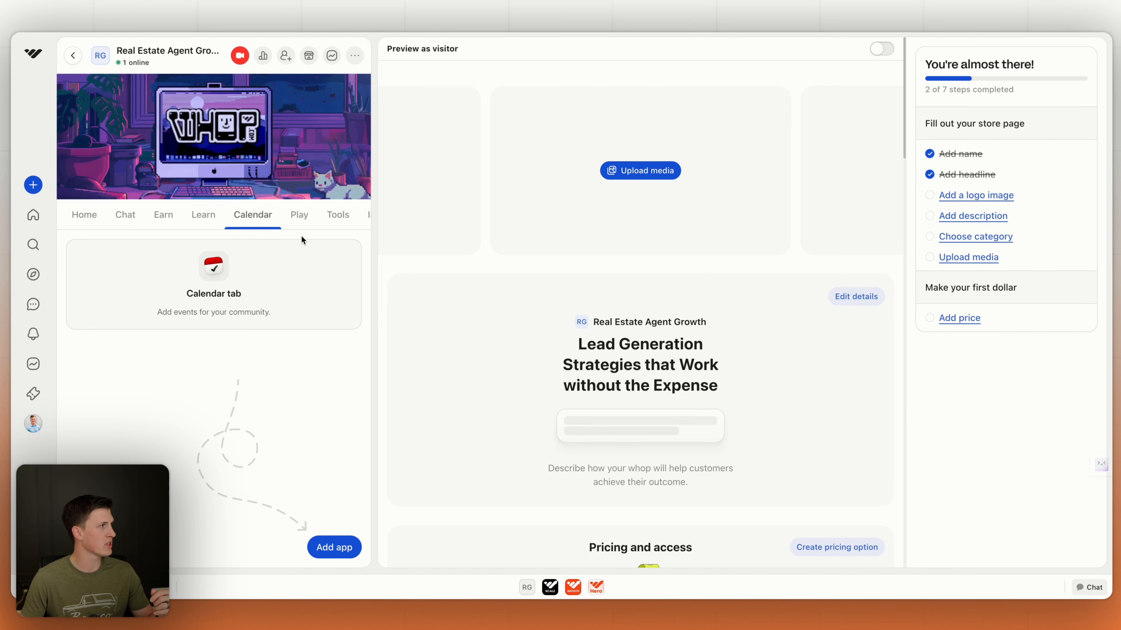
left_click(299, 215)
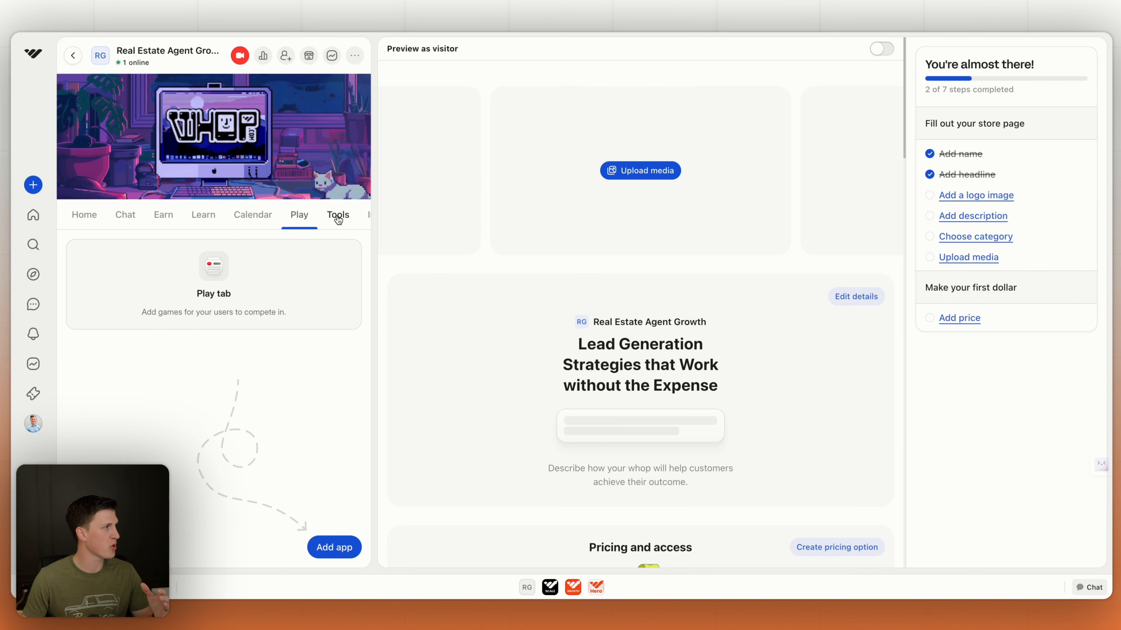
scroll(338, 216, "right", 2)
left_click(288, 216)
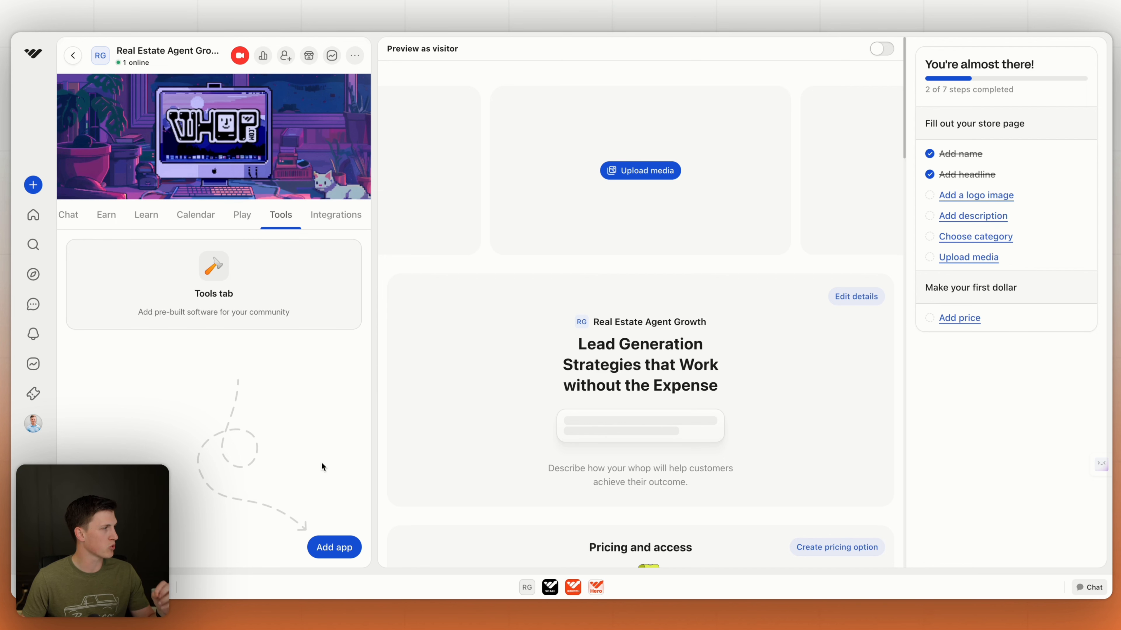
left_click(335, 217)
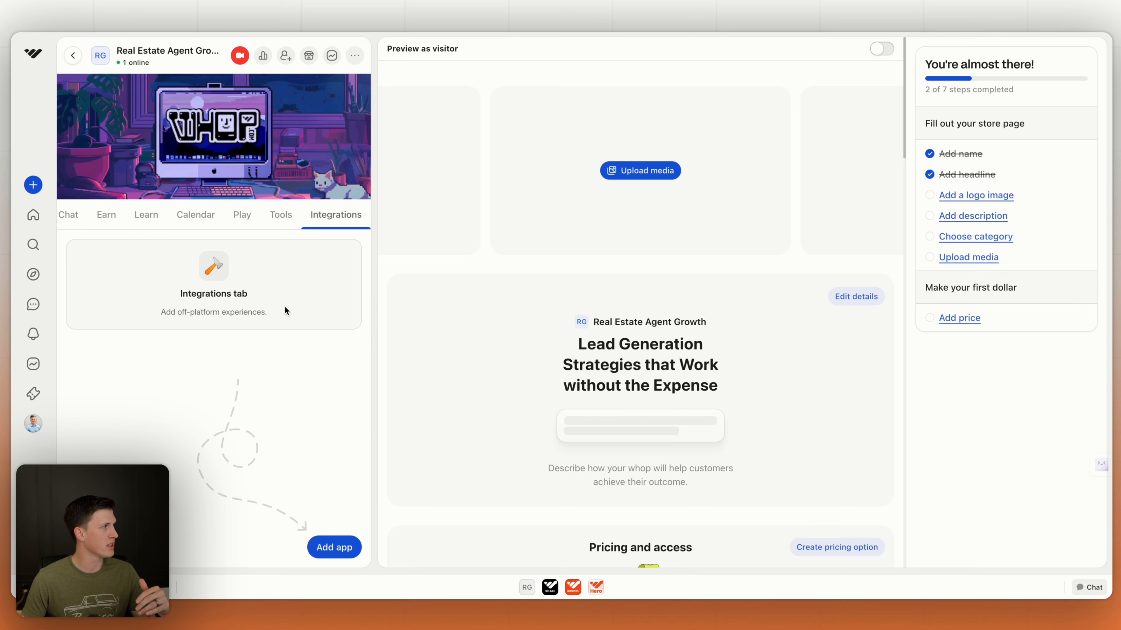
- Check which apps can be added under Integrations and Tools without adding any, and go back to Home
left_click(328, 548)
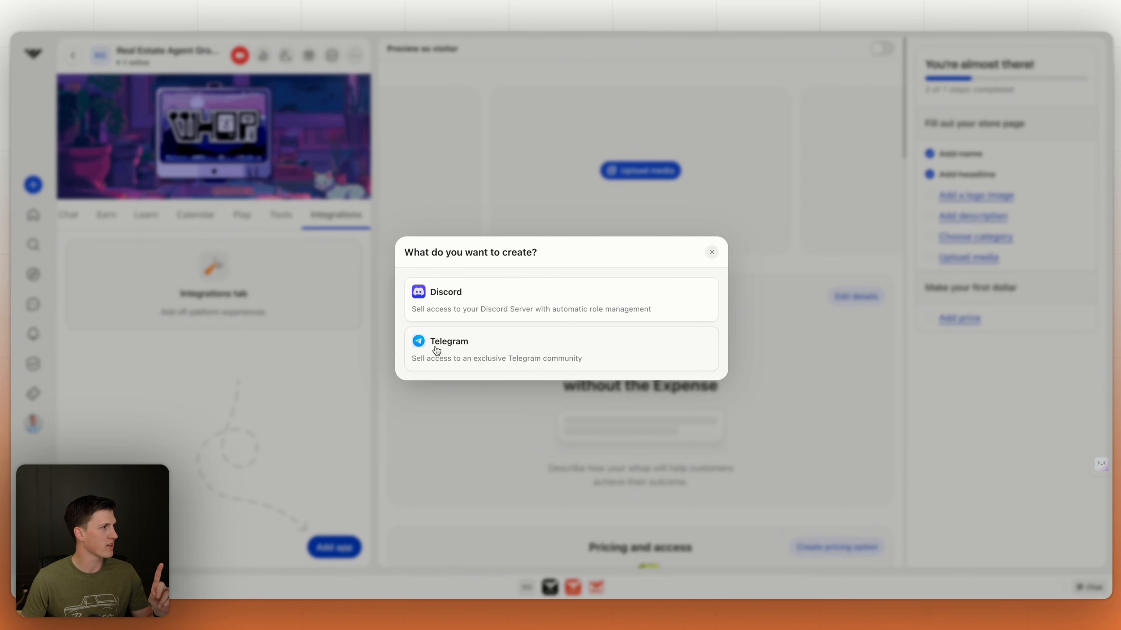
left_click(713, 254)
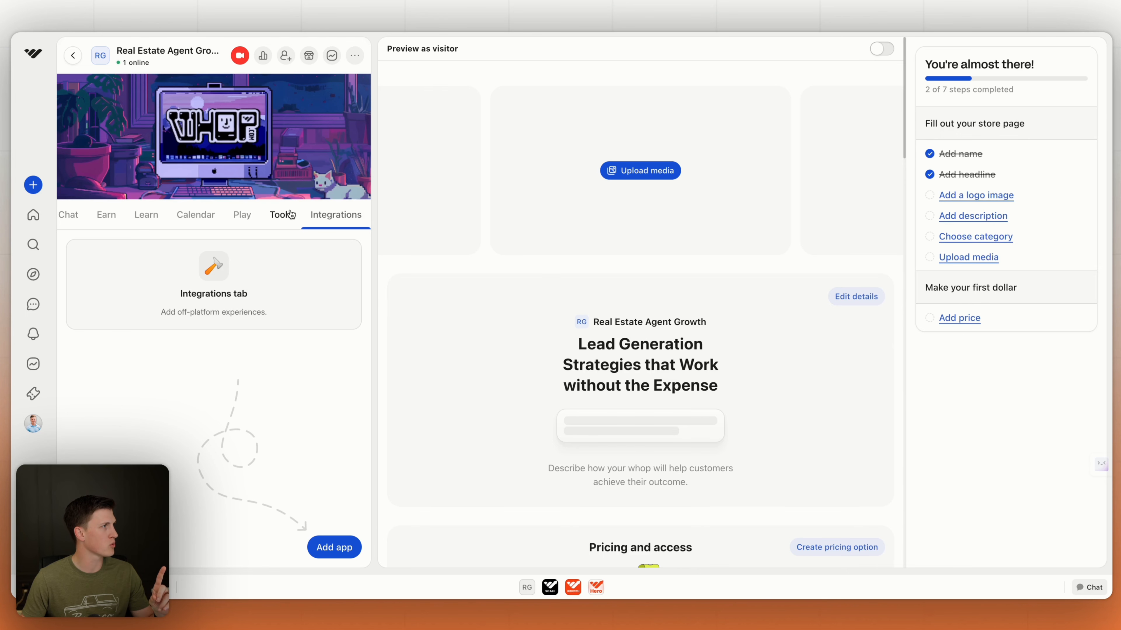
left_click(283, 216)
left_click(328, 543)
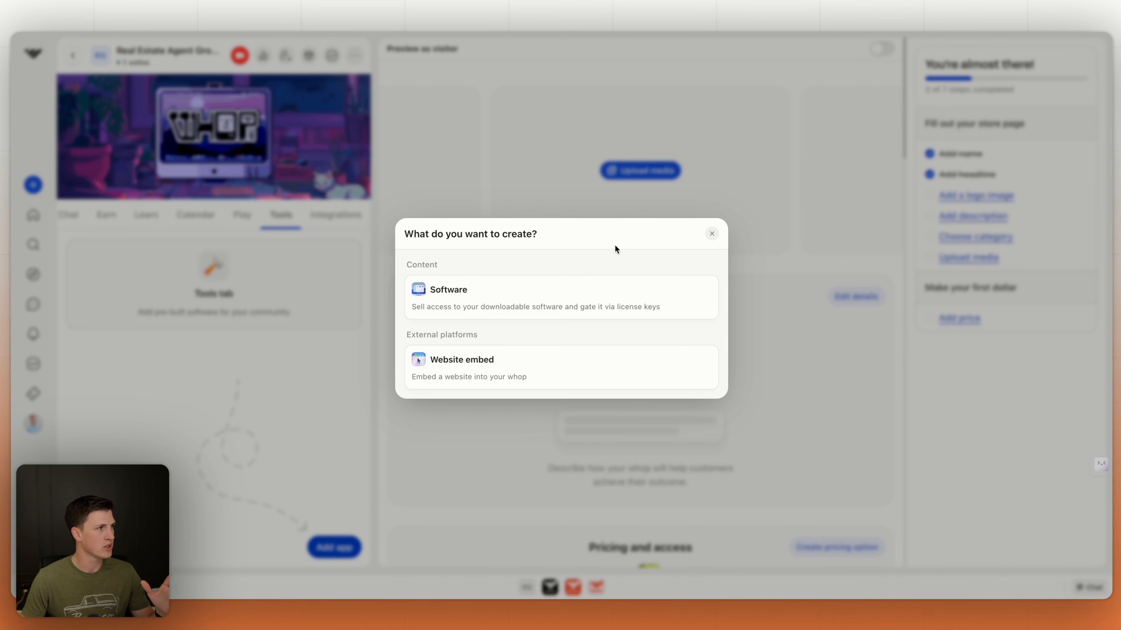
left_click(712, 235)
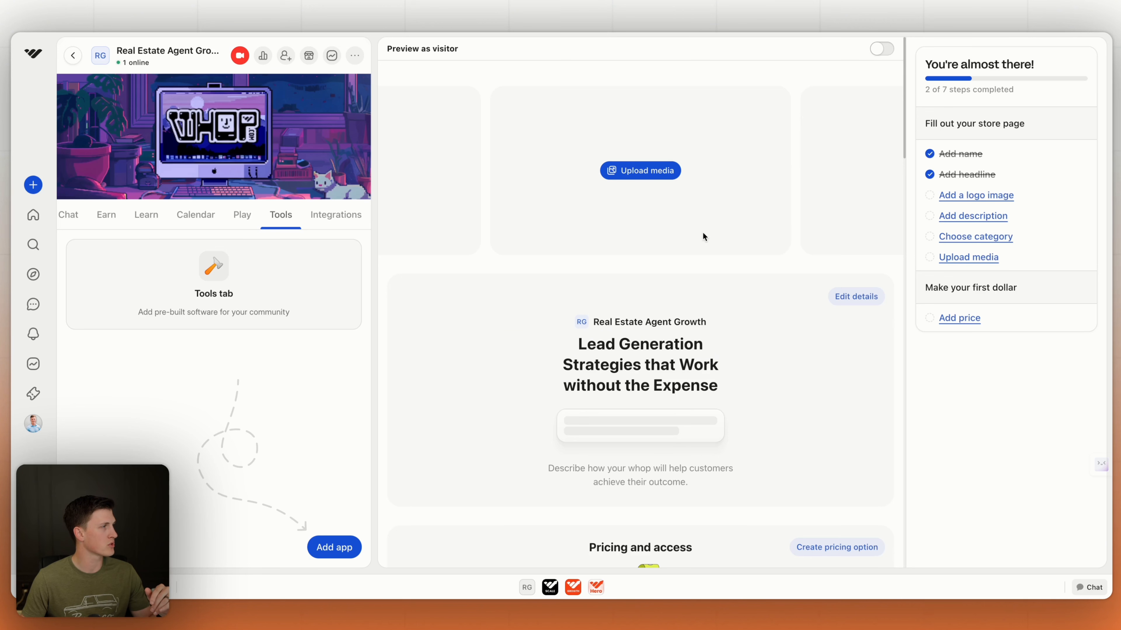
scroll(106, 214, "left", 2)
left_click(83, 215)
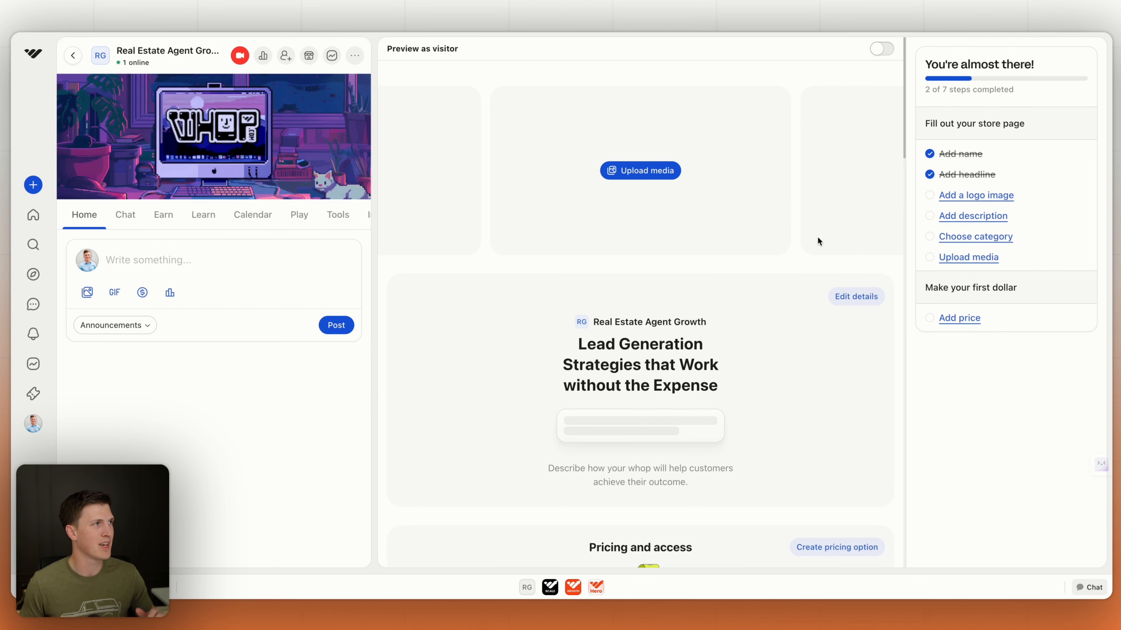
- Look over the new whop's store page and compare it with the media and description of Whop Hero's page
scroll(720, 429, "down", 3)
scroll(721, 428, "up", 3)
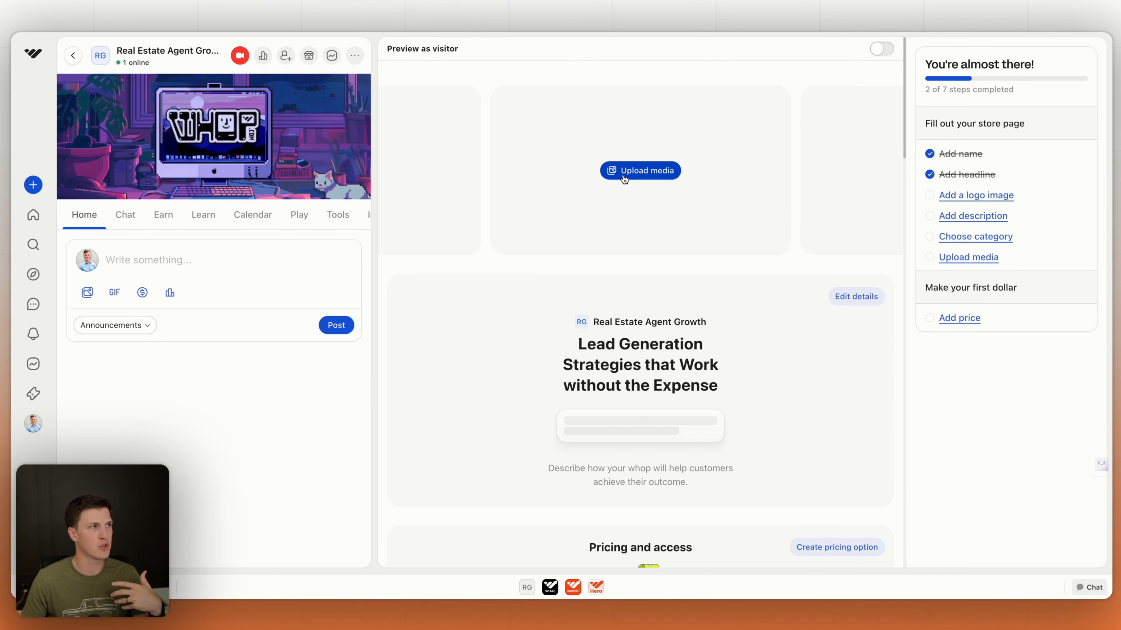
left_click(601, 584)
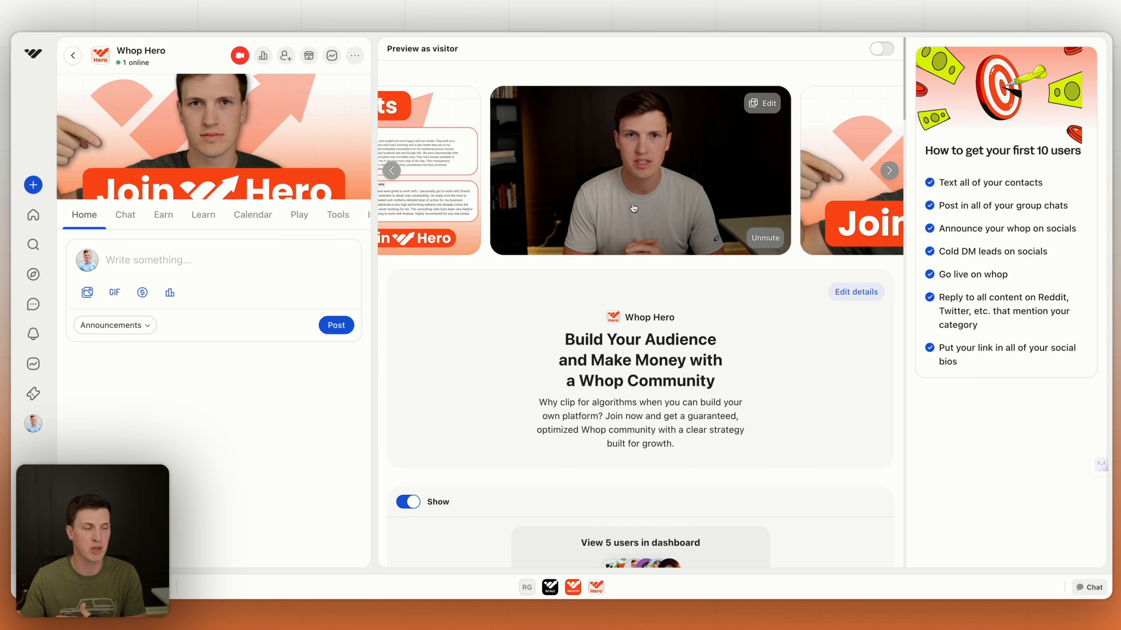
scroll(714, 311, "down", 3)
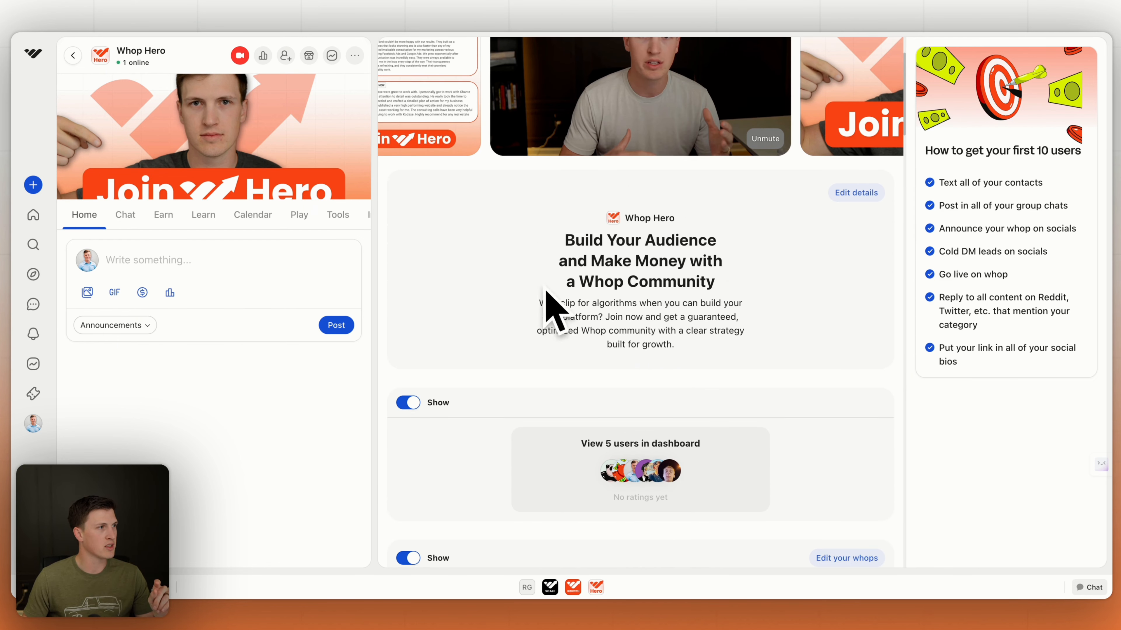
scroll(630, 293, "up", 3)
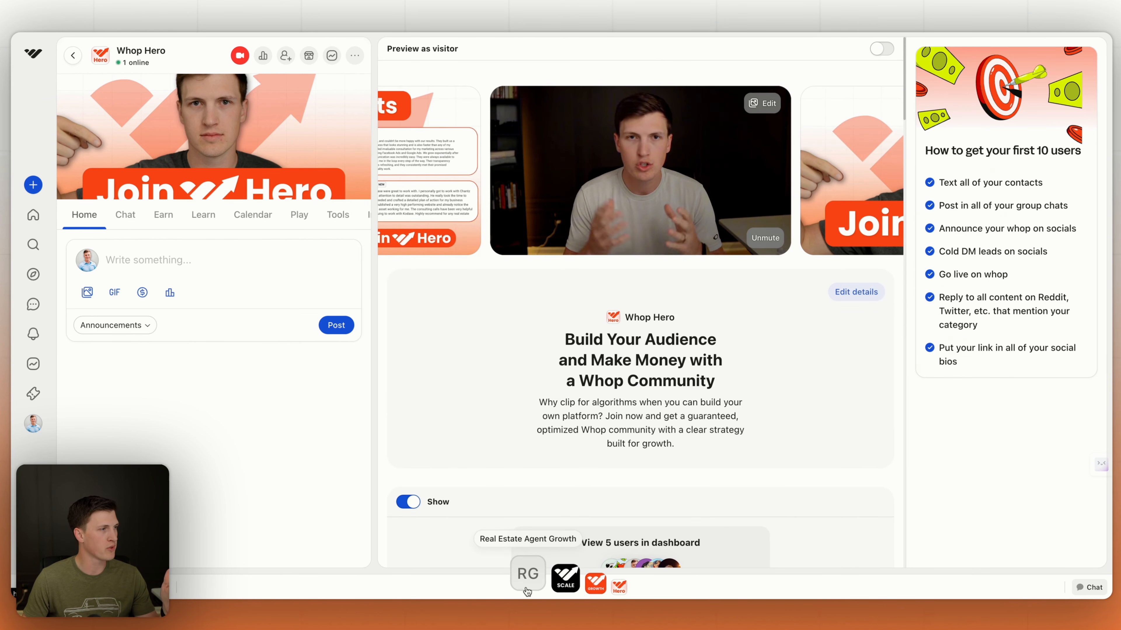
- Switch to the Real Estate Agent Growth whop and look over its editable store page details without changing anything
left_click(527, 574)
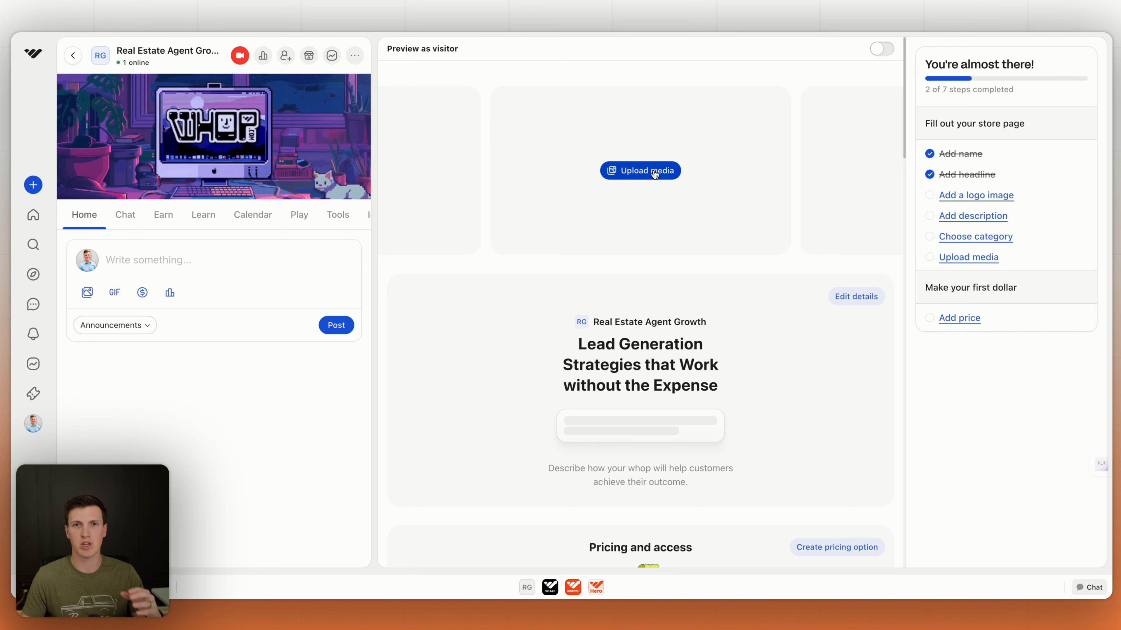
scroll(788, 299, "down", 3)
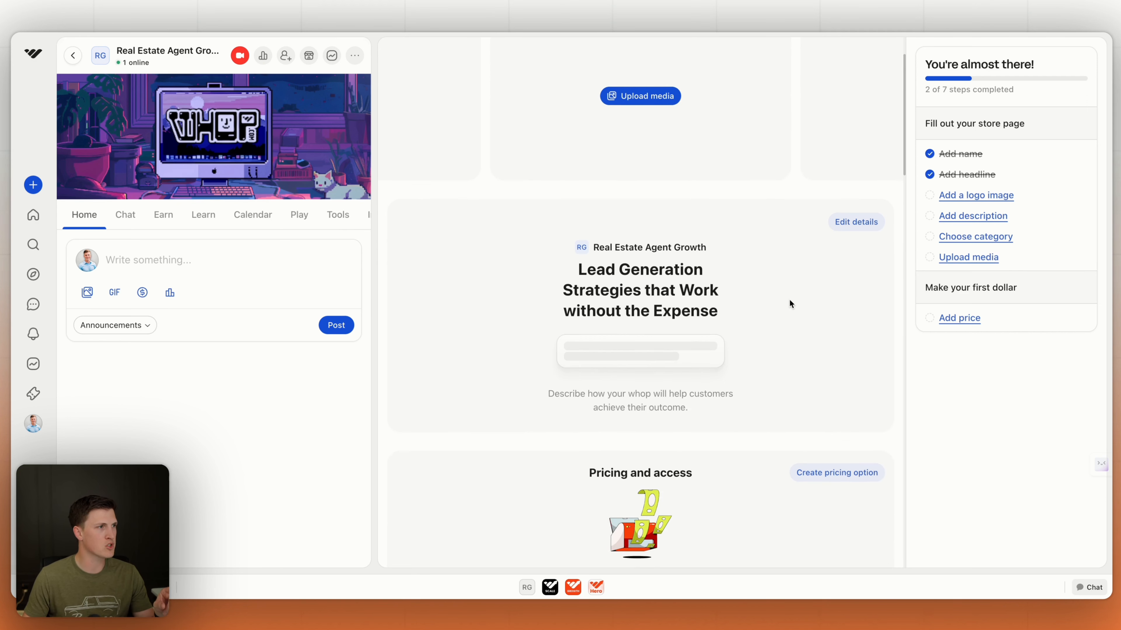
scroll(744, 247, "down", 3)
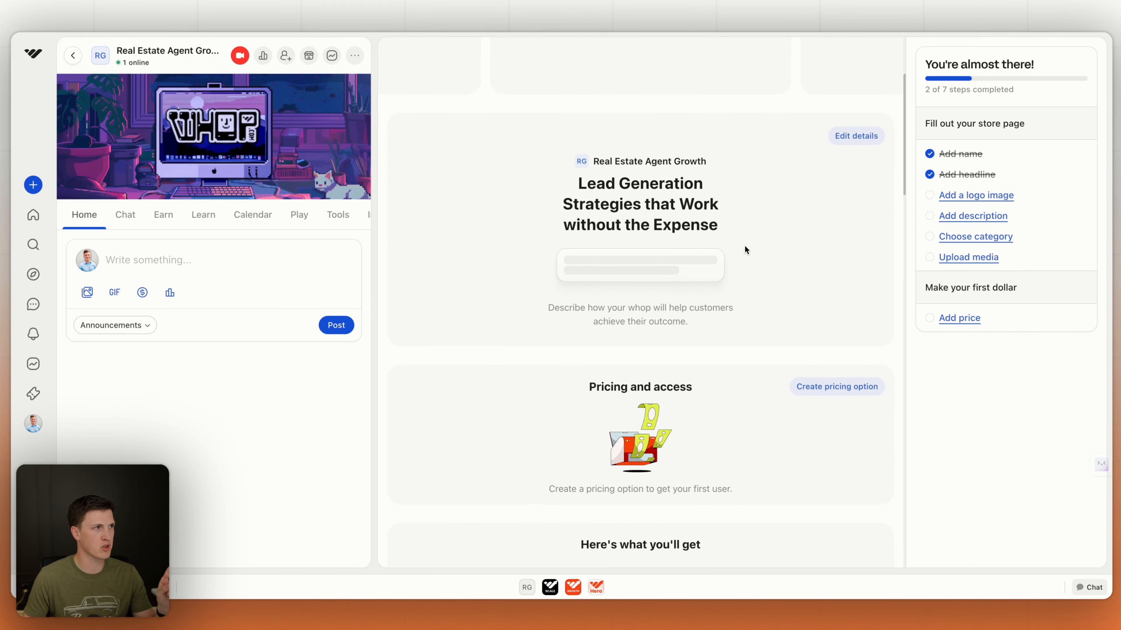
left_click(846, 139)
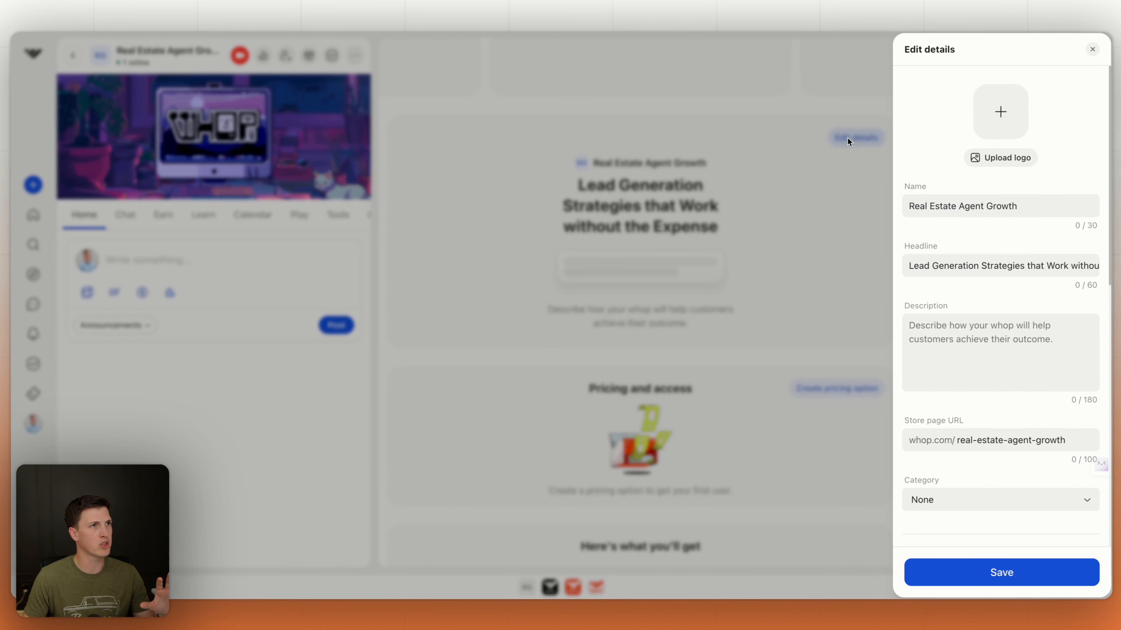
left_click(962, 316)
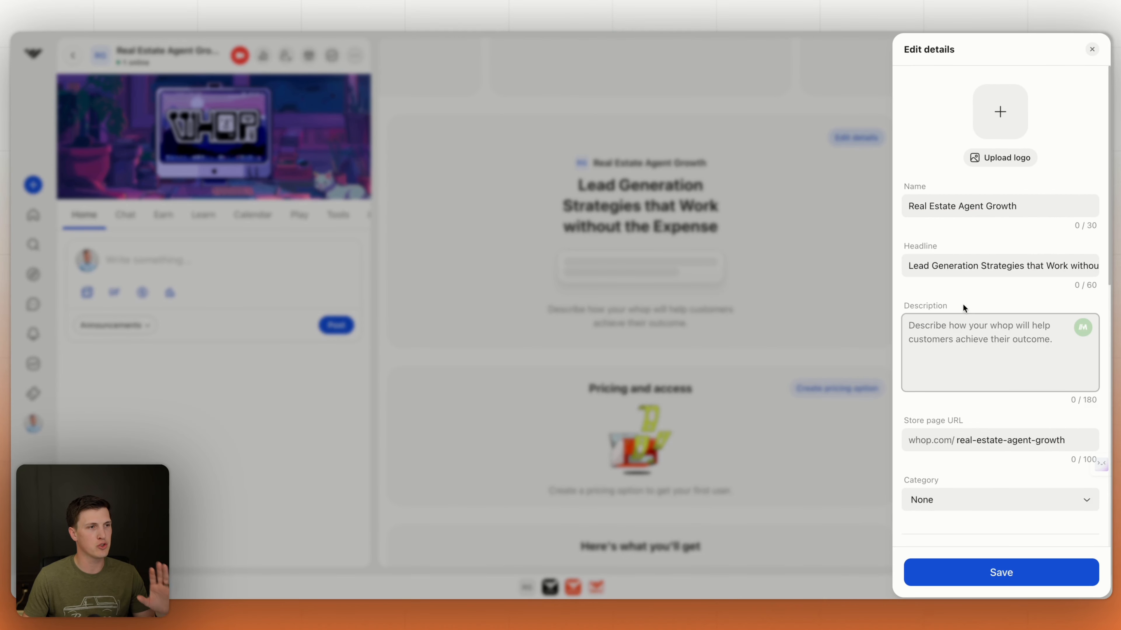
scroll(963, 303, "down", 3)
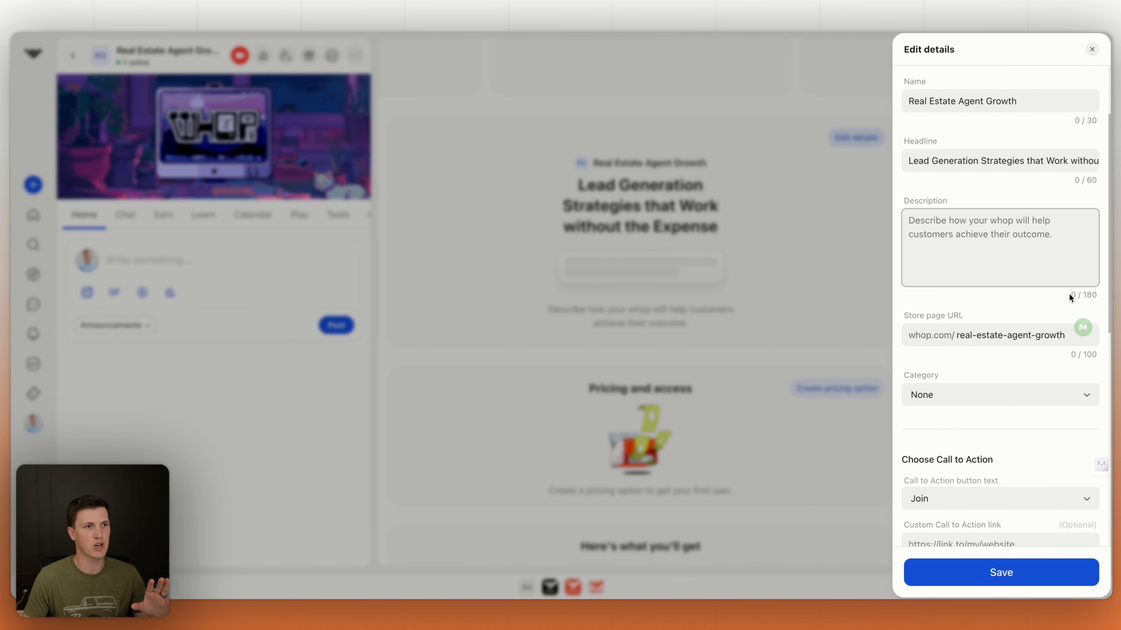
scroll(1050, 294, "up", 3)
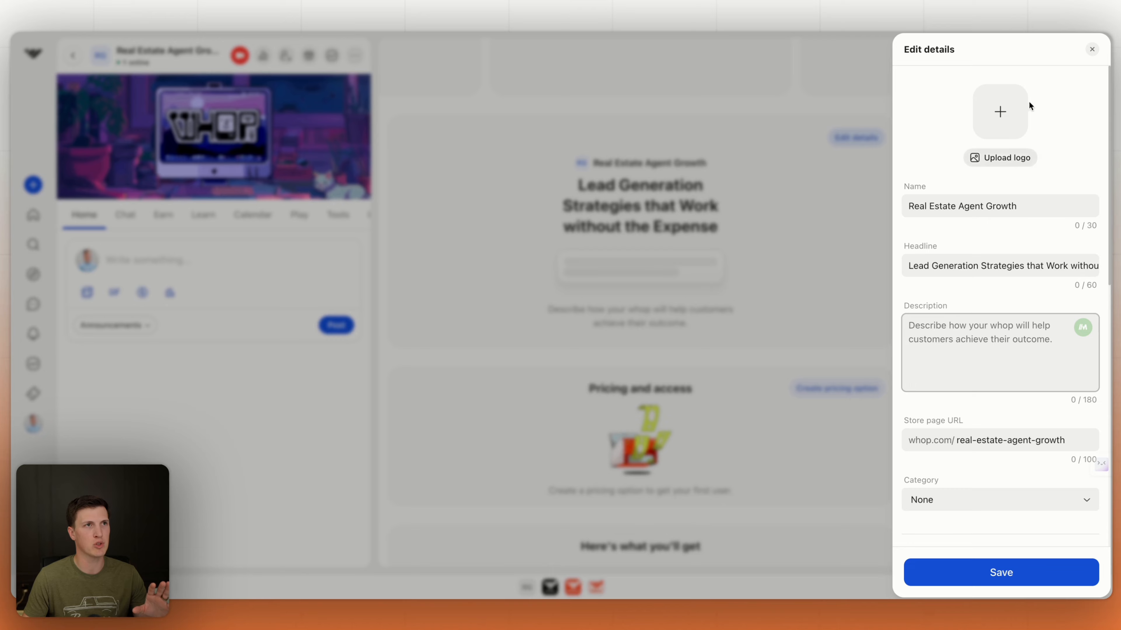
left_click(1091, 49)
- Look through the store page's lower sections, including personas, pricing, benefits and FAQs, and return to its beginning
scroll(702, 230, "down", 15)
scroll(702, 232, "down", 10)
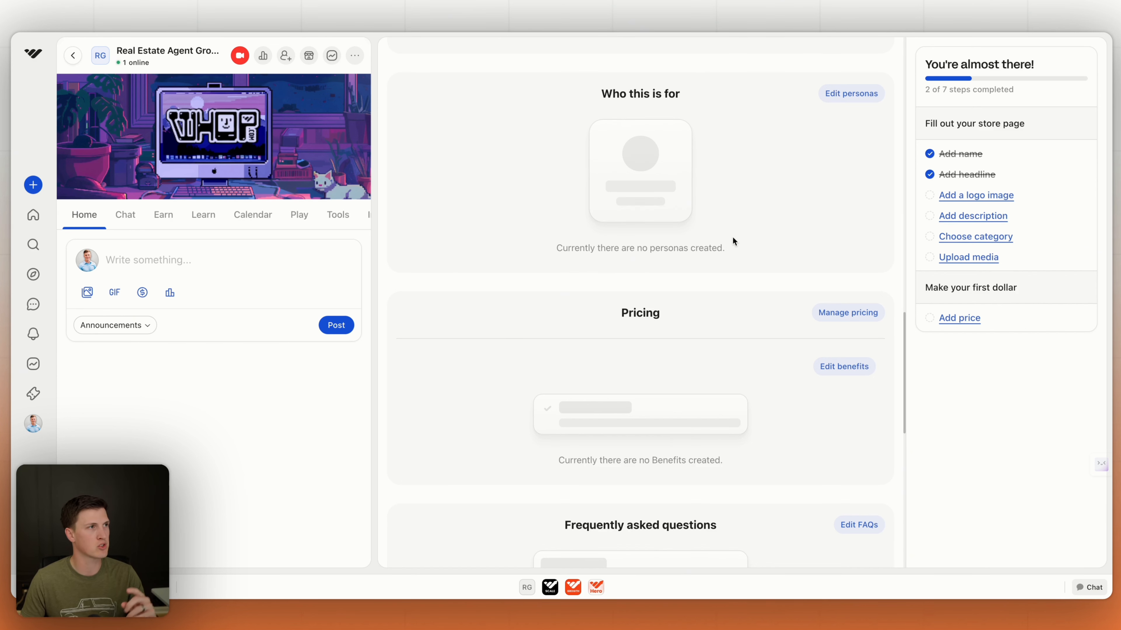
scroll(732, 239, "up", 8)
scroll(733, 239, "up", 10)
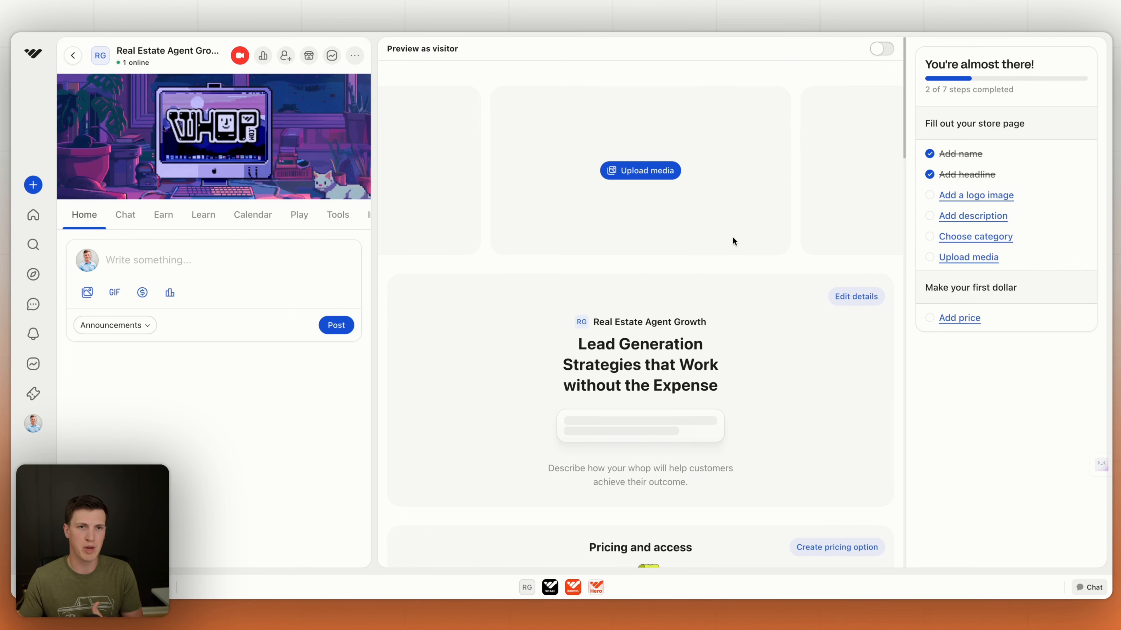
- Set the whop's category to Real Estate in the store page details
scroll(776, 330, "down", 5)
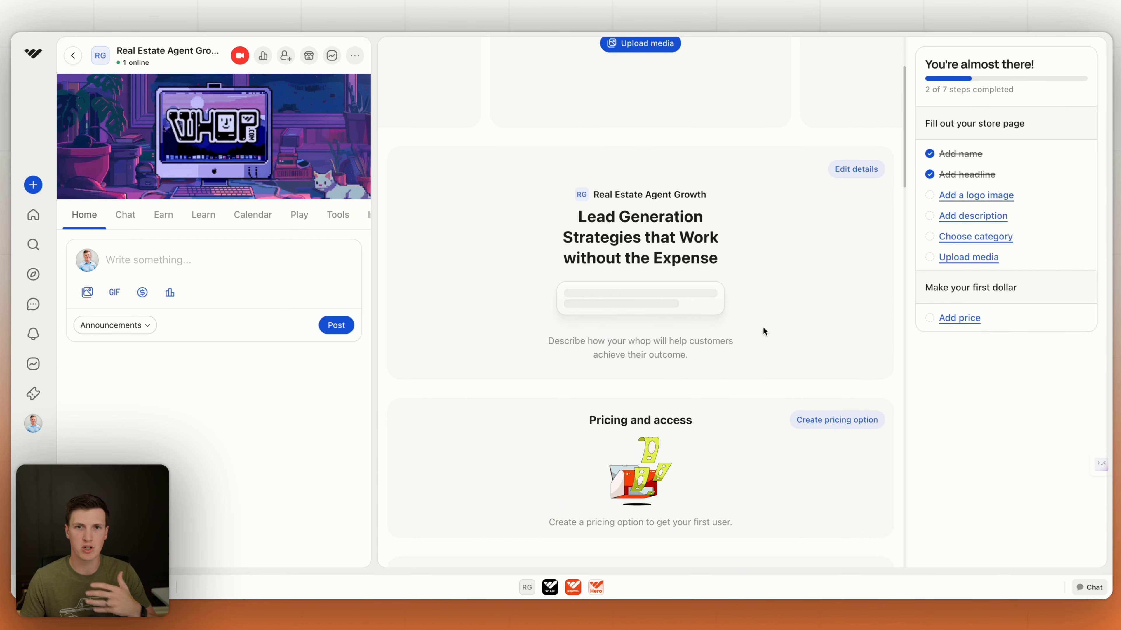
scroll(768, 304, "down", 1)
left_click(856, 149)
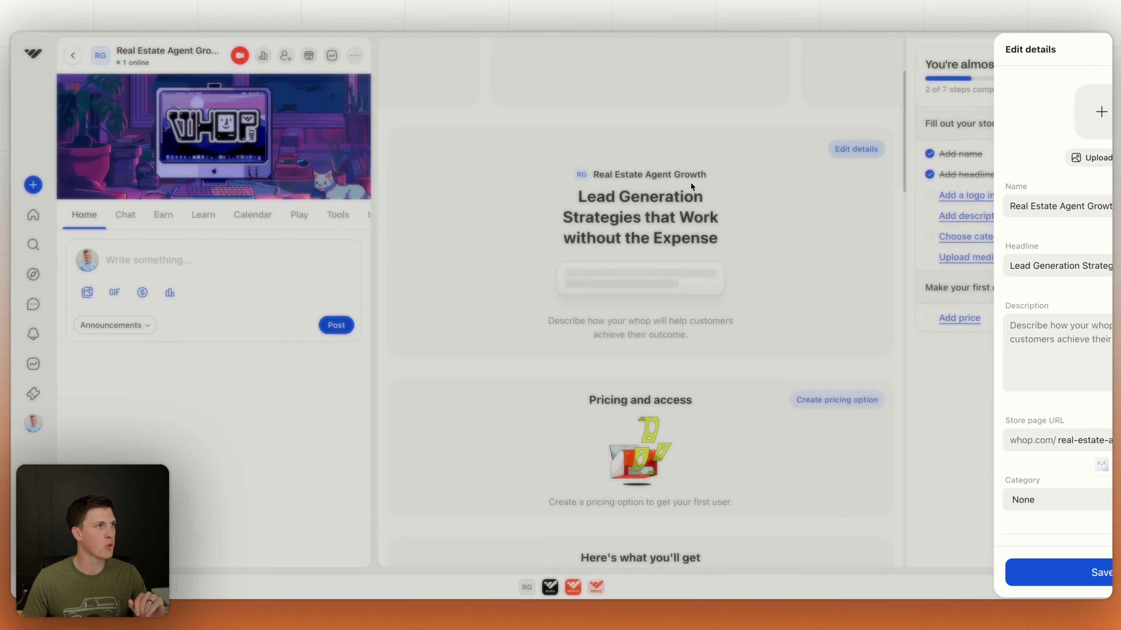
left_click(981, 339)
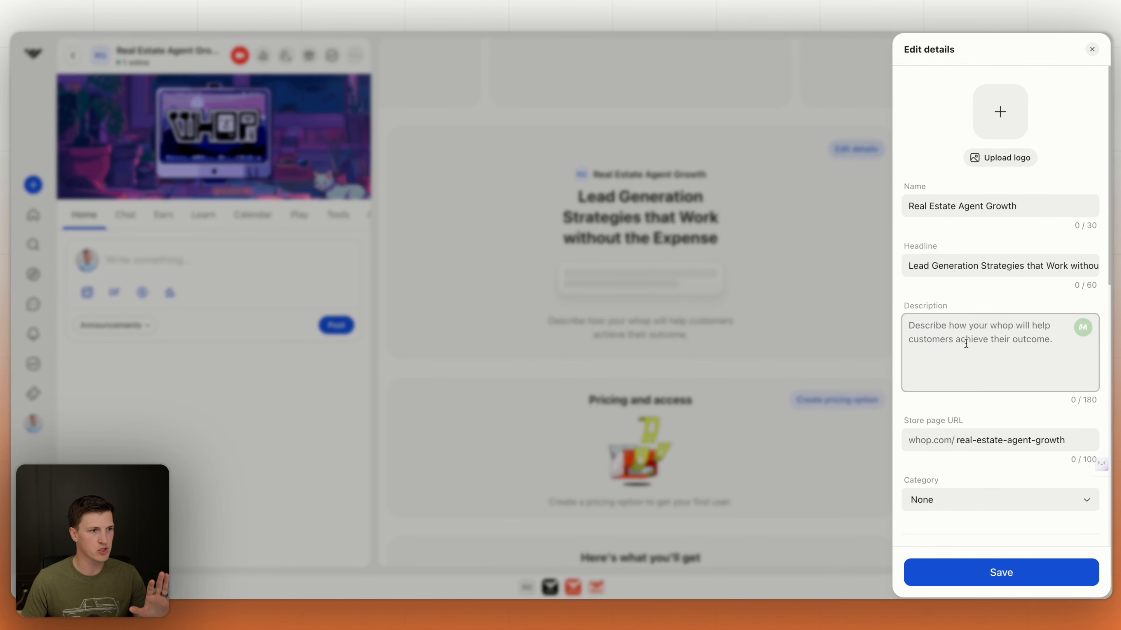
scroll(993, 336, "down", 3)
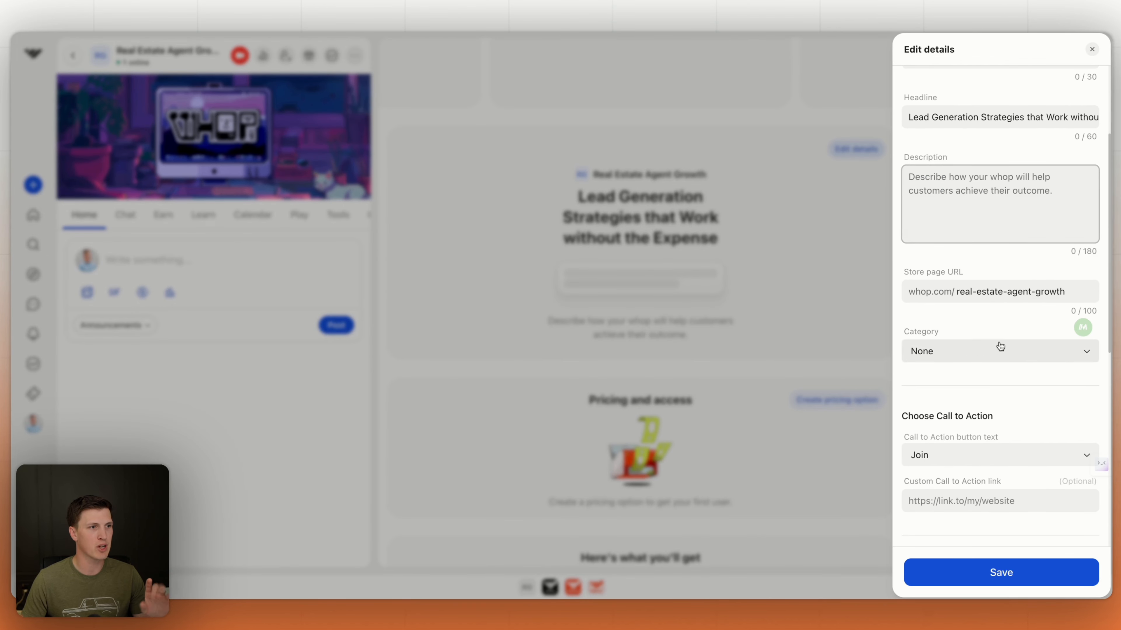
left_click(1003, 349)
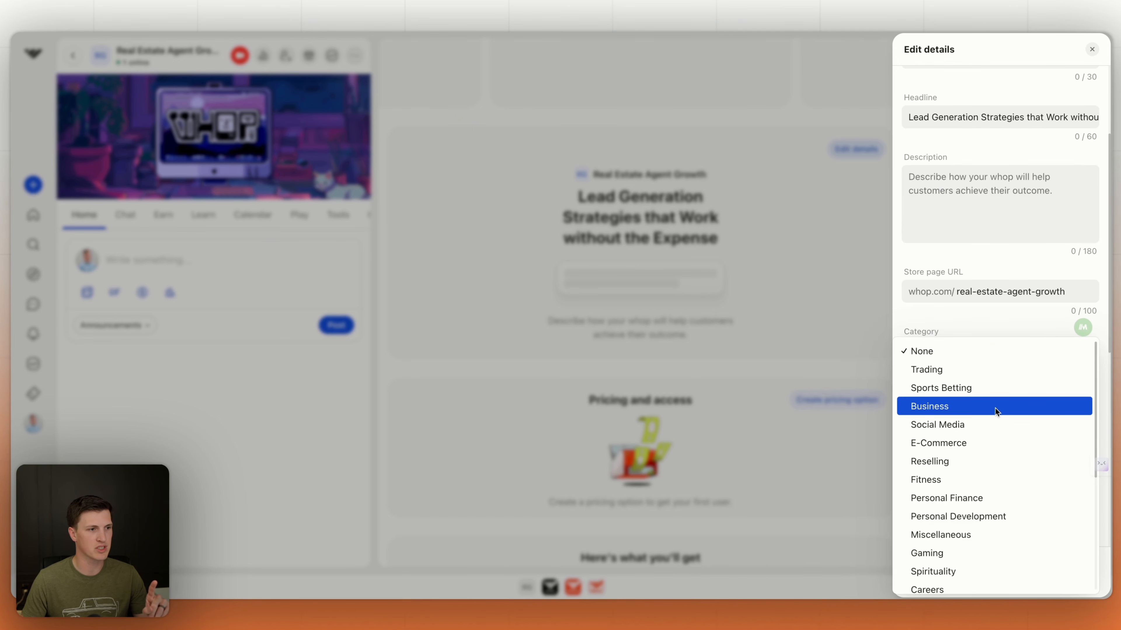
scroll(995, 410, "down", 2)
scroll(995, 410, "down", 2)
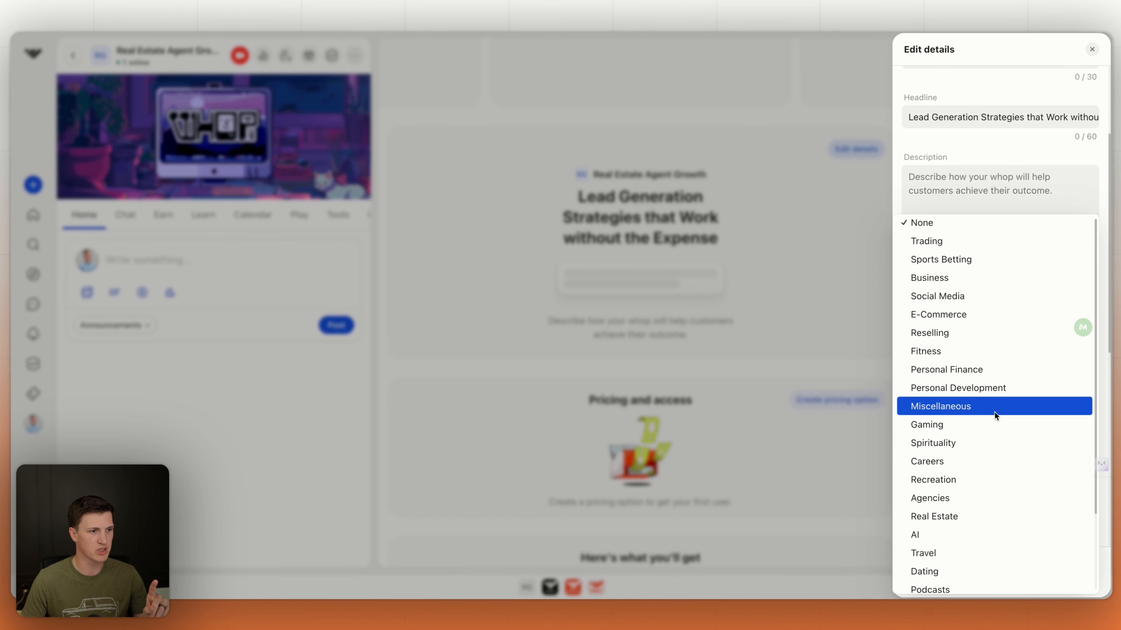
left_click(954, 514)
- Set the call to action button text to Get access and save the store page details
scroll(972, 406, "down", 3)
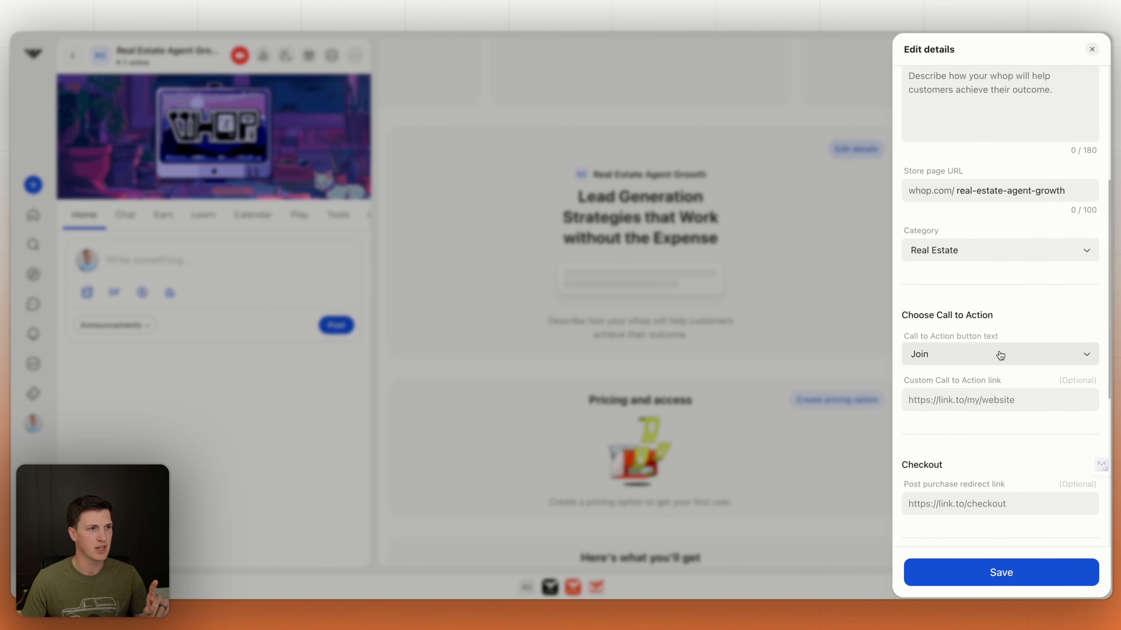
left_click(1015, 356)
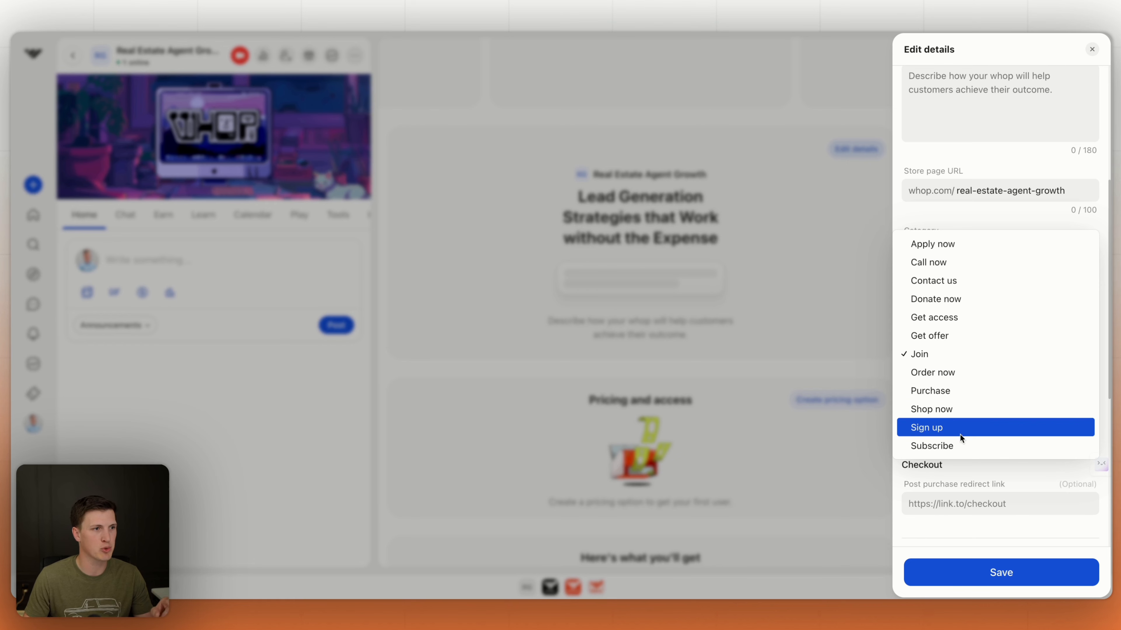
left_click(948, 322)
scroll(1004, 389, "down", 6)
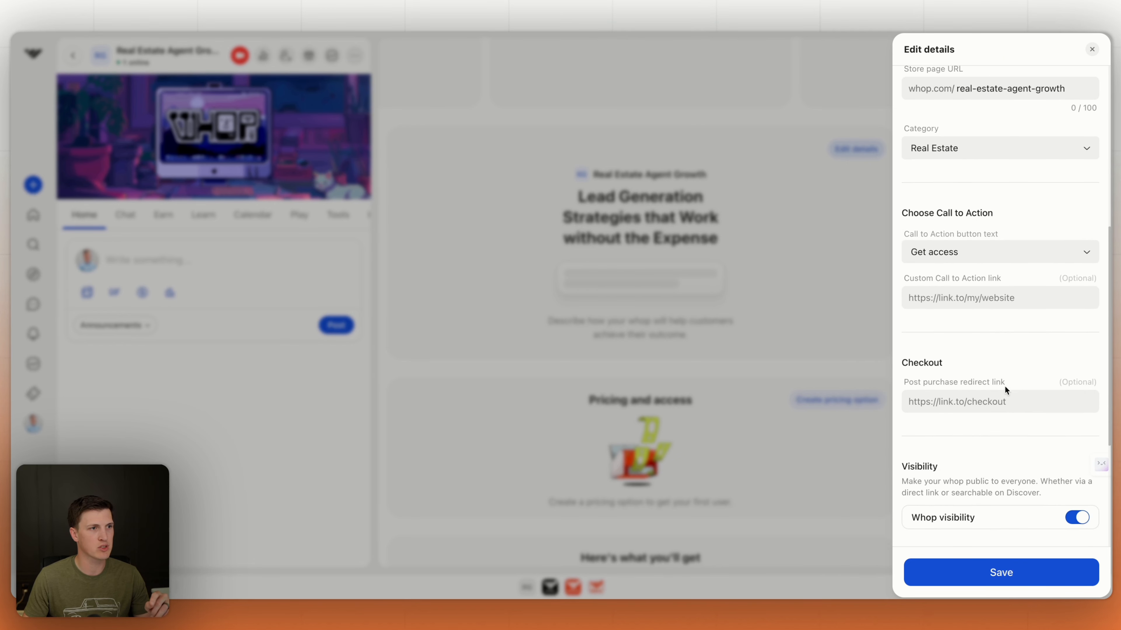
scroll(963, 322, "down", 1)
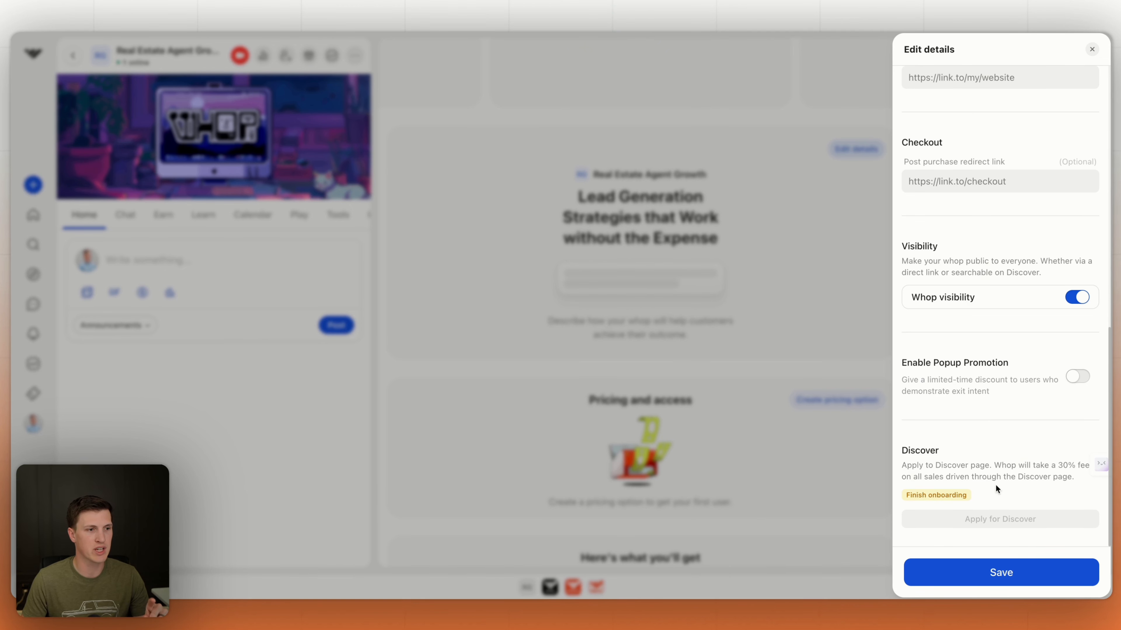
left_click(993, 575)
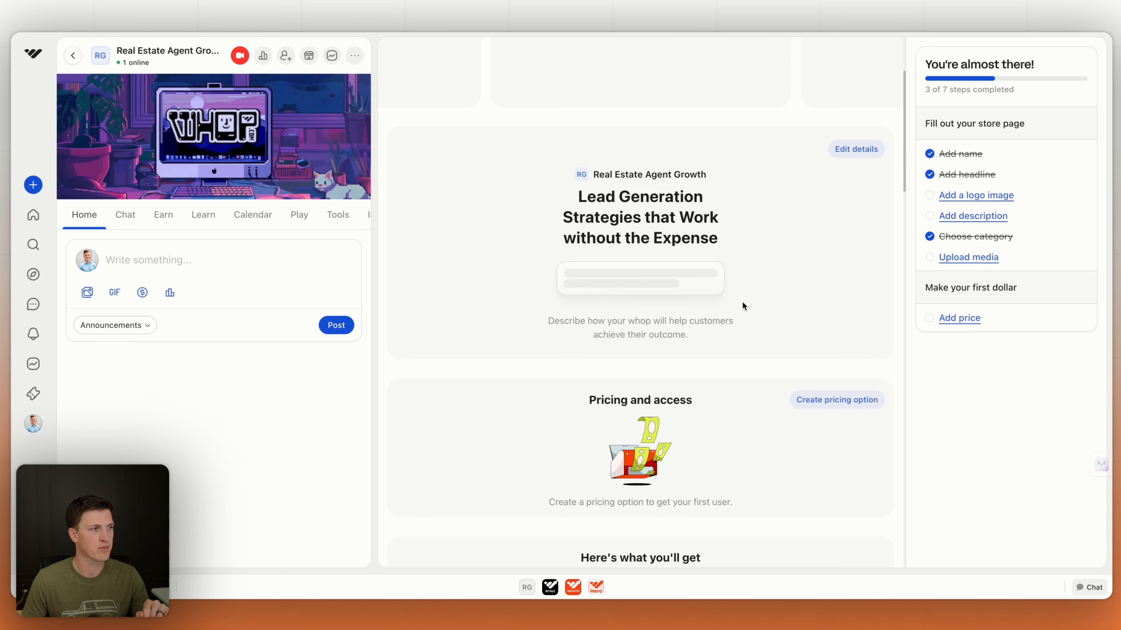
- Check the free and paid choices for a new pricing option and cancel without creating one
scroll(741, 304, "down", 3)
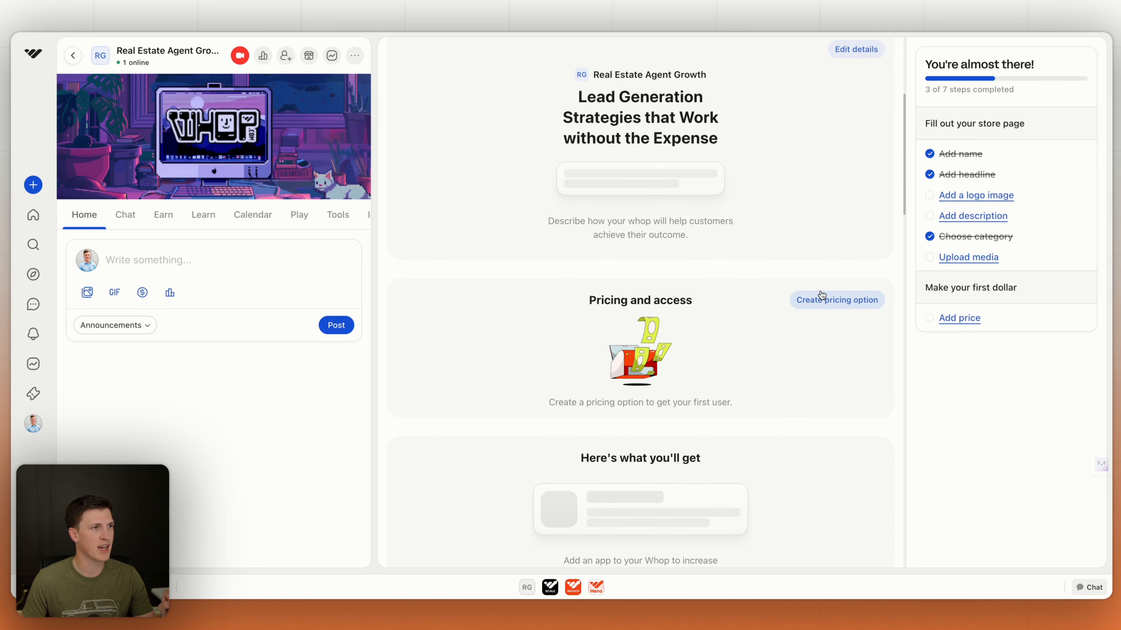
scroll(816, 298, "down", 1)
left_click(821, 265)
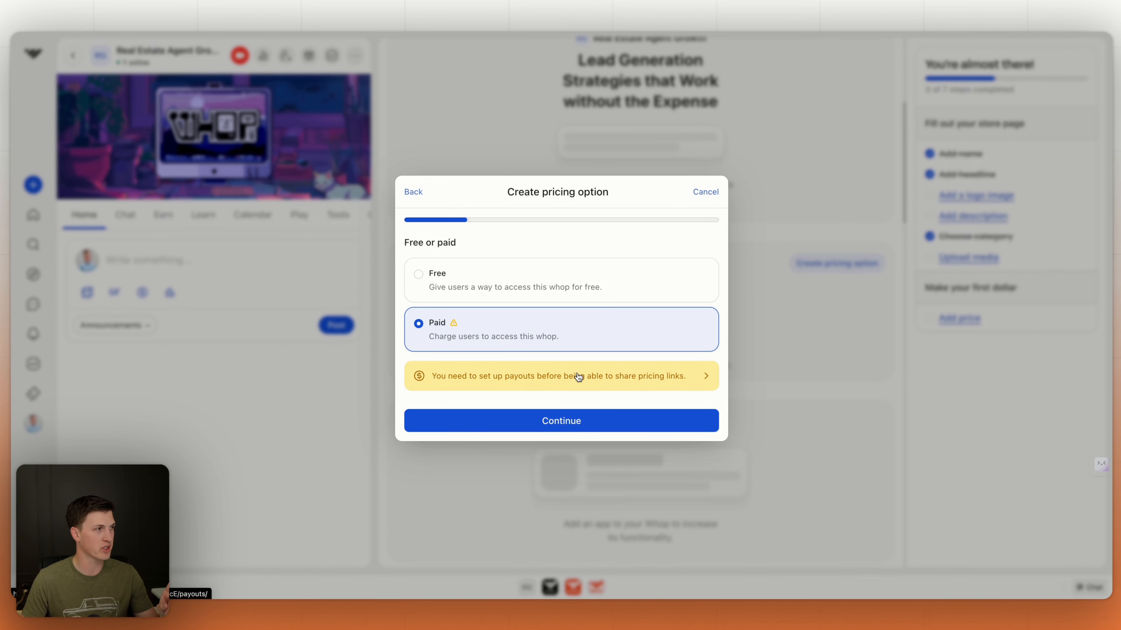
left_click(698, 193)
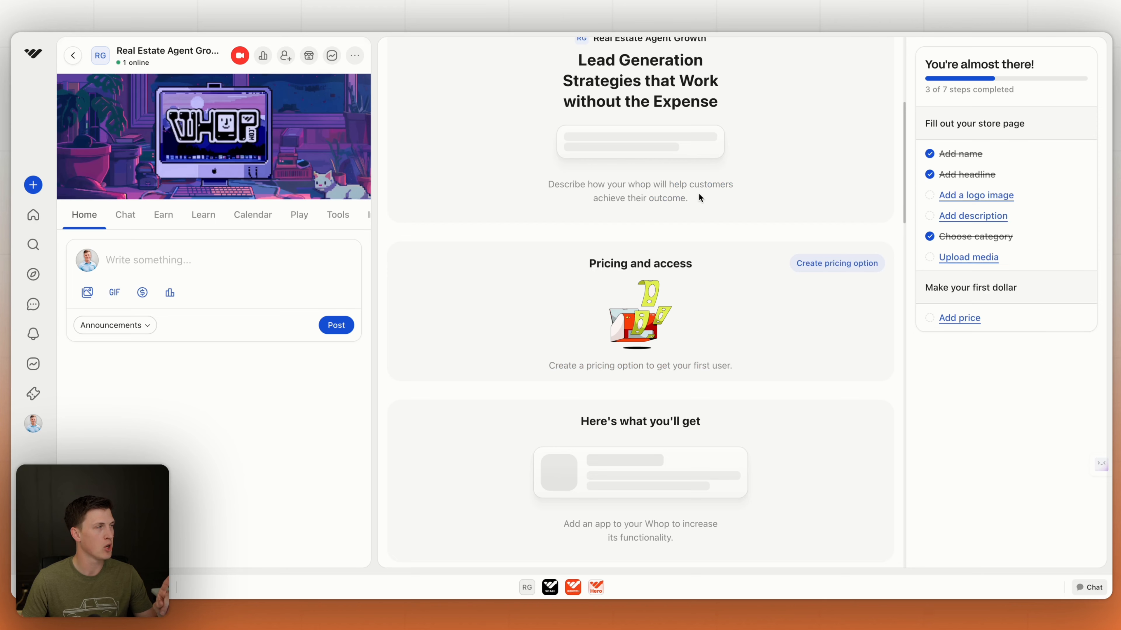
- View the Payouts page in the whop's dashboard and return to the Real Estate Agent Growth store page
left_click(331, 55)
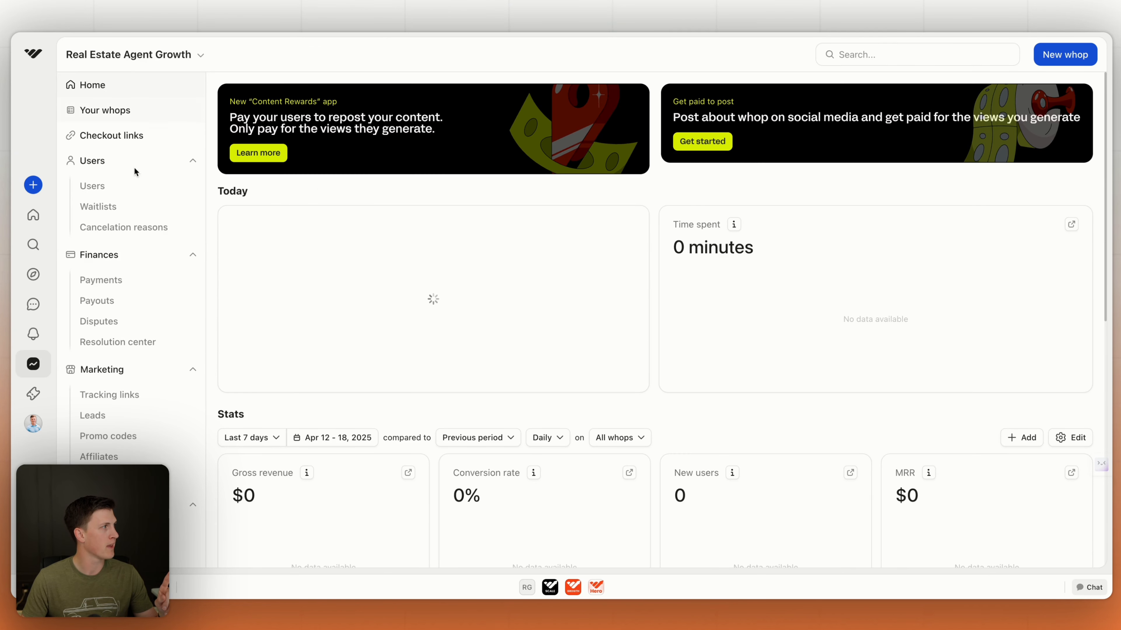
left_click(114, 302)
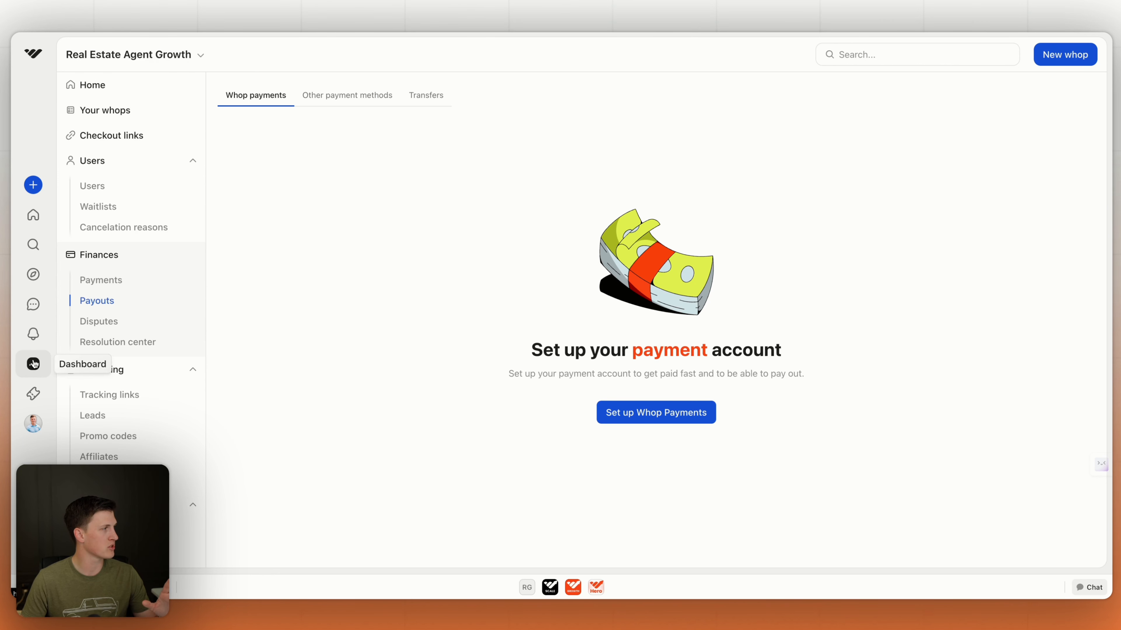
left_click(527, 576)
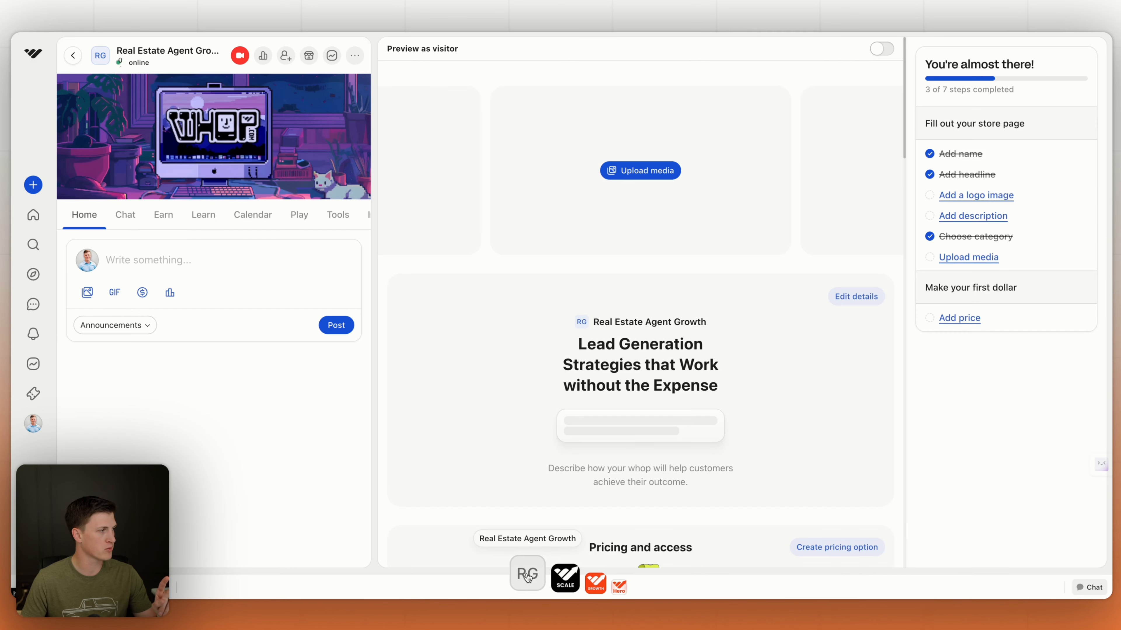
- Start a free pricing option with instant access for users and proceed to the user questions
scroll(720, 254, "down", 5)
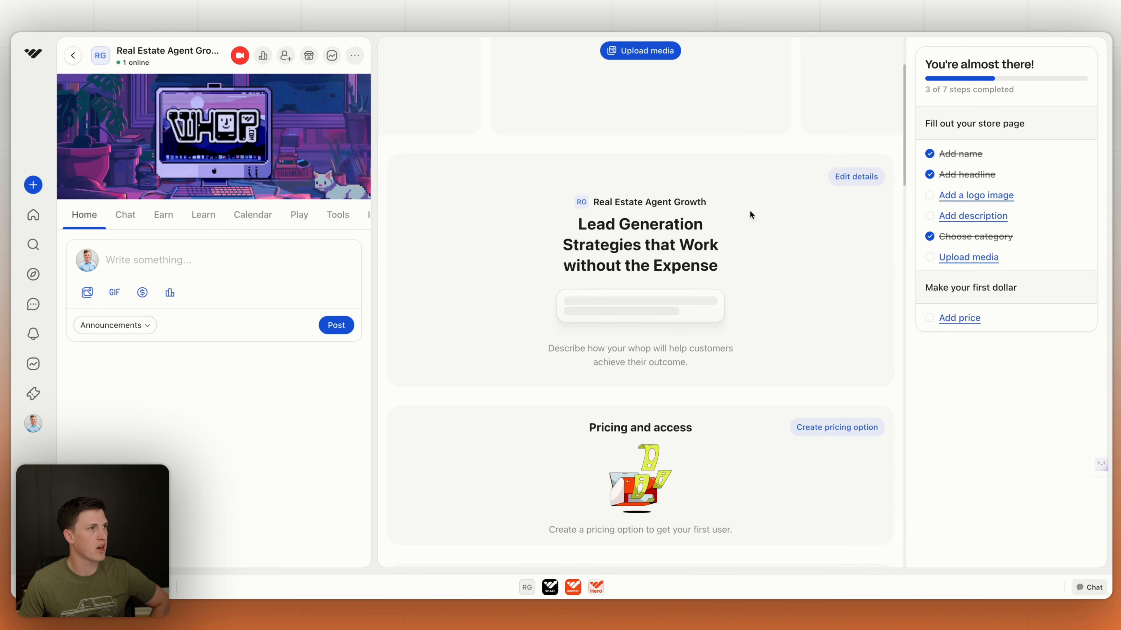
scroll(760, 215, "down", 5)
left_click(813, 205)
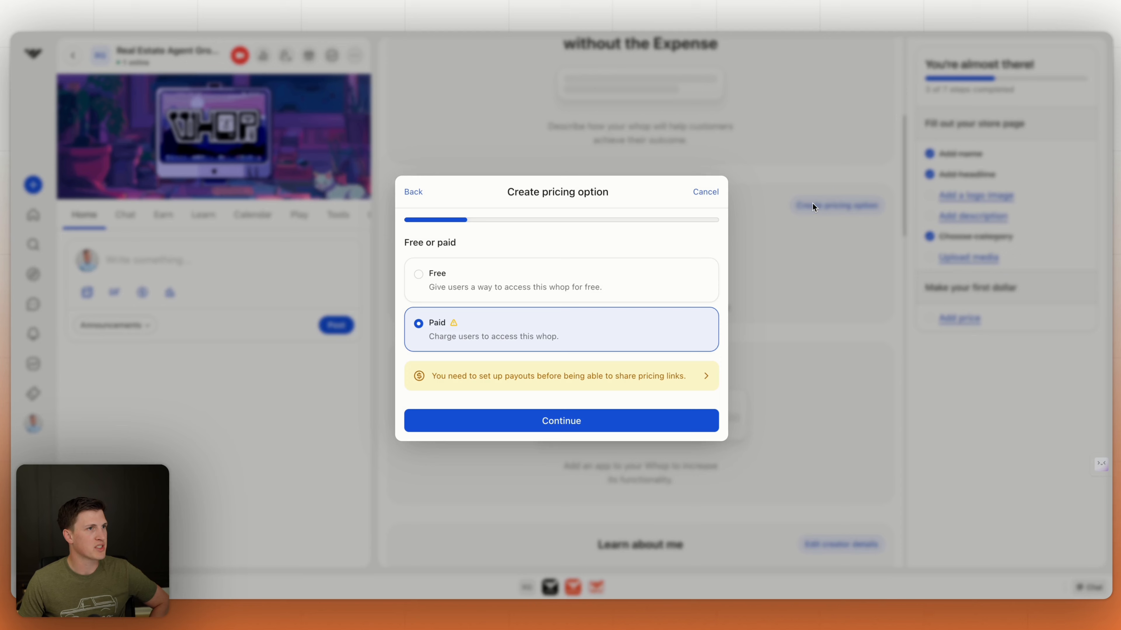
left_click(418, 275)
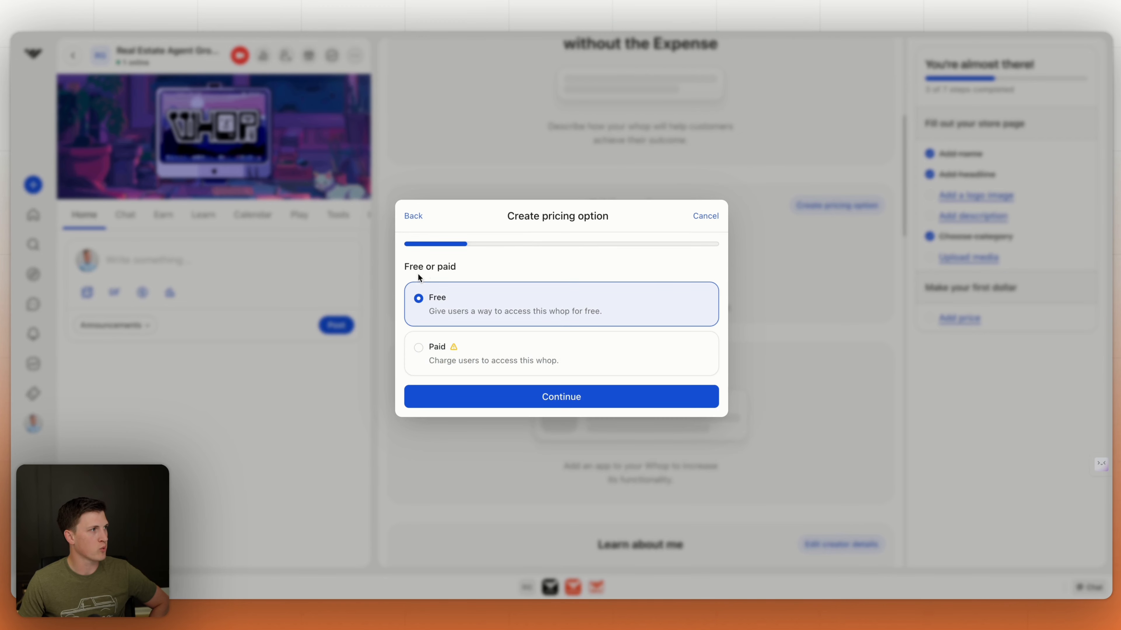
left_click(562, 399)
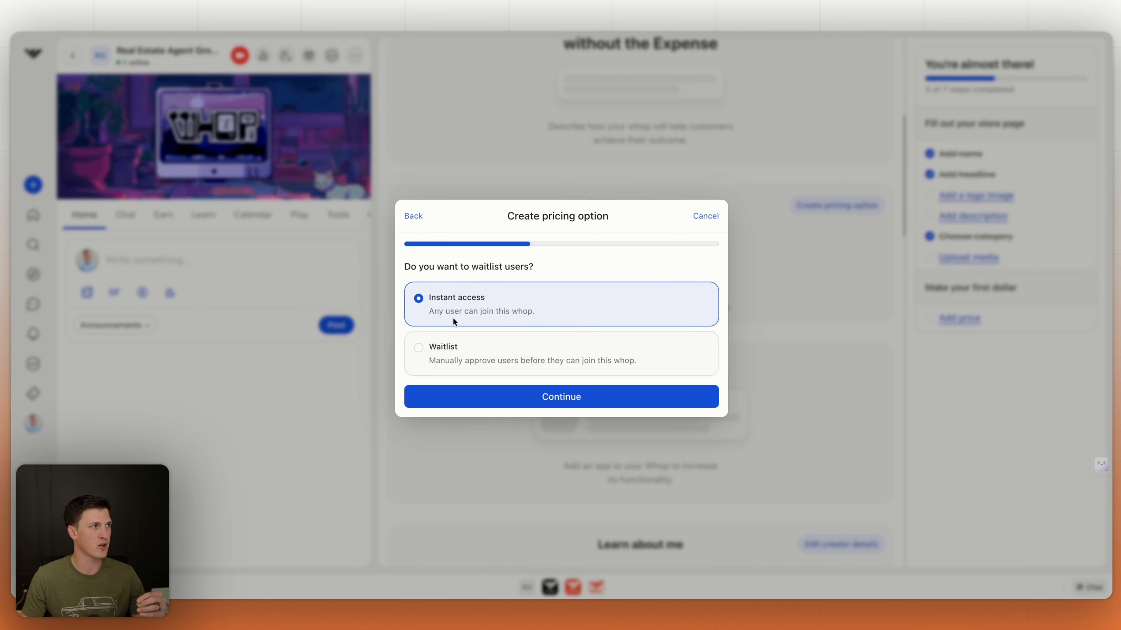
left_click(414, 216)
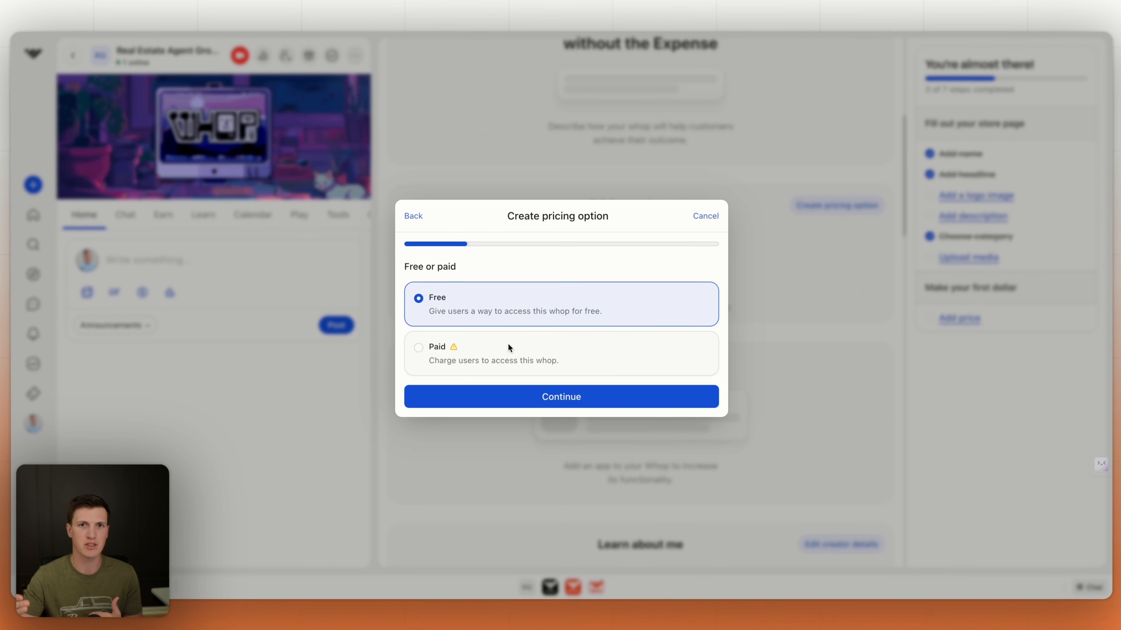
left_click(574, 400)
left_click(547, 393)
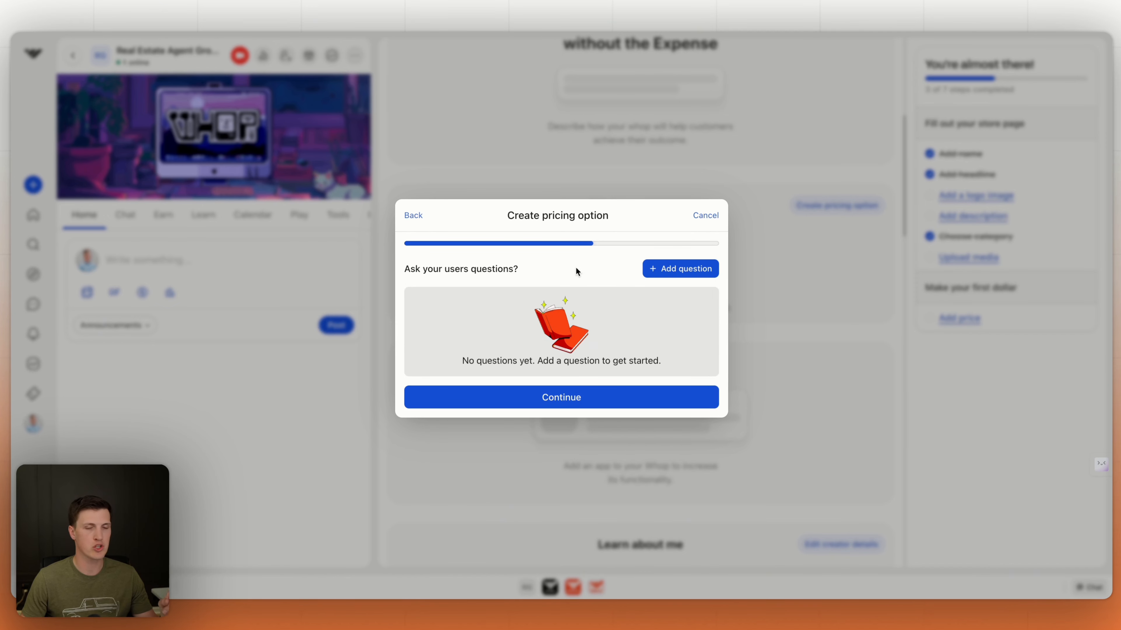
- Try adding four blank user questions to the pricing option and remove them all
left_click(662, 270)
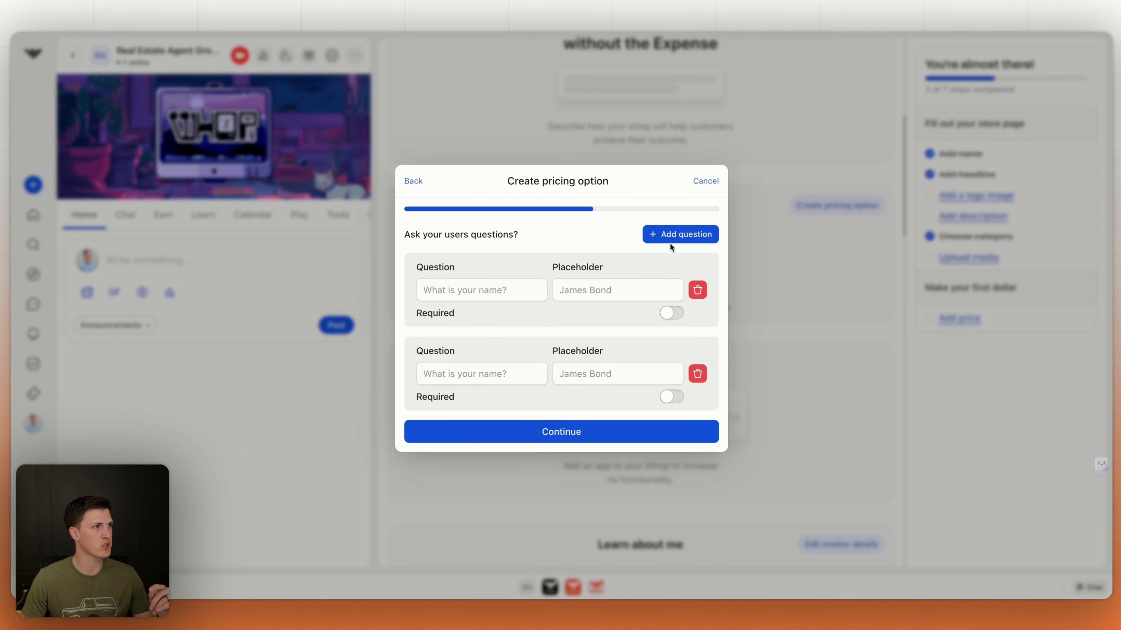
left_click(669, 243)
left_click(671, 190)
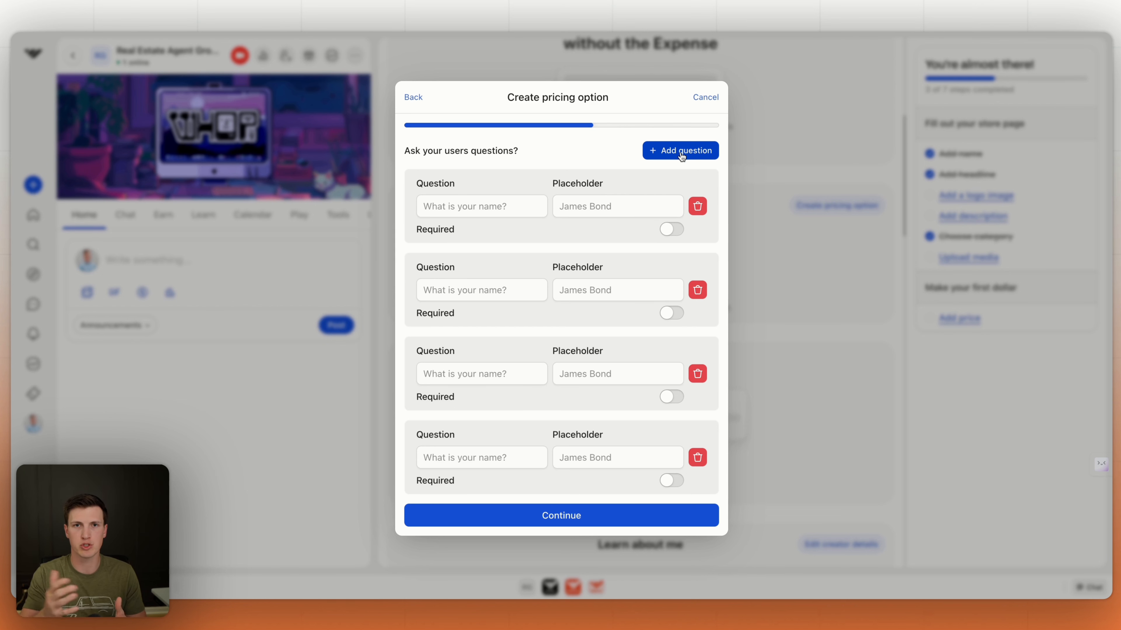
left_click(696, 205)
left_click(697, 247)
left_click(698, 289)
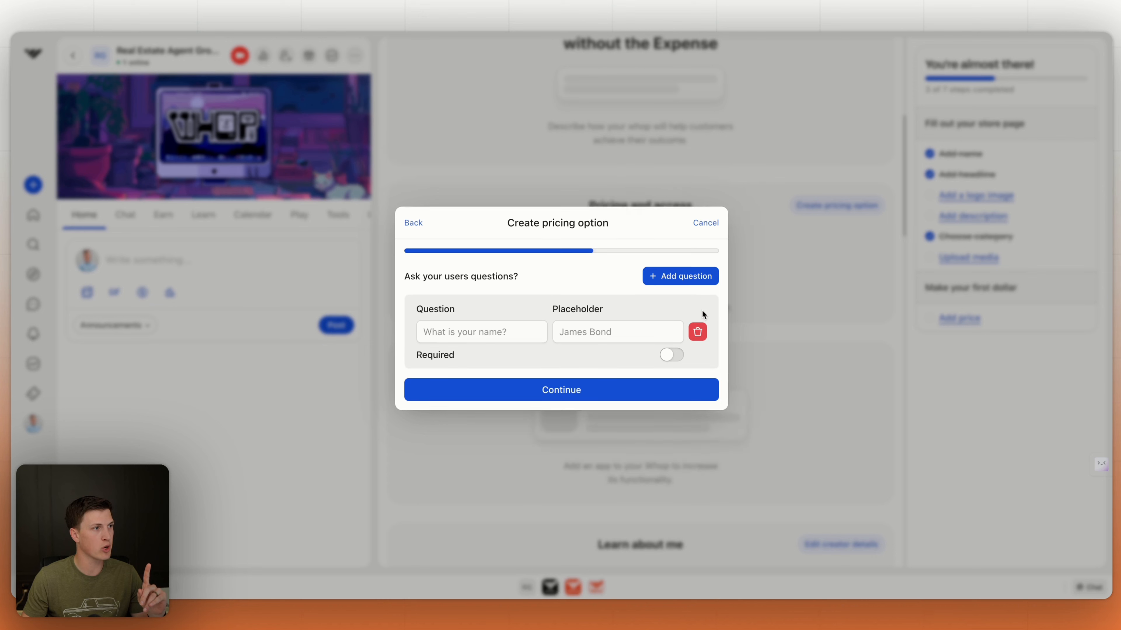
left_click(697, 331)
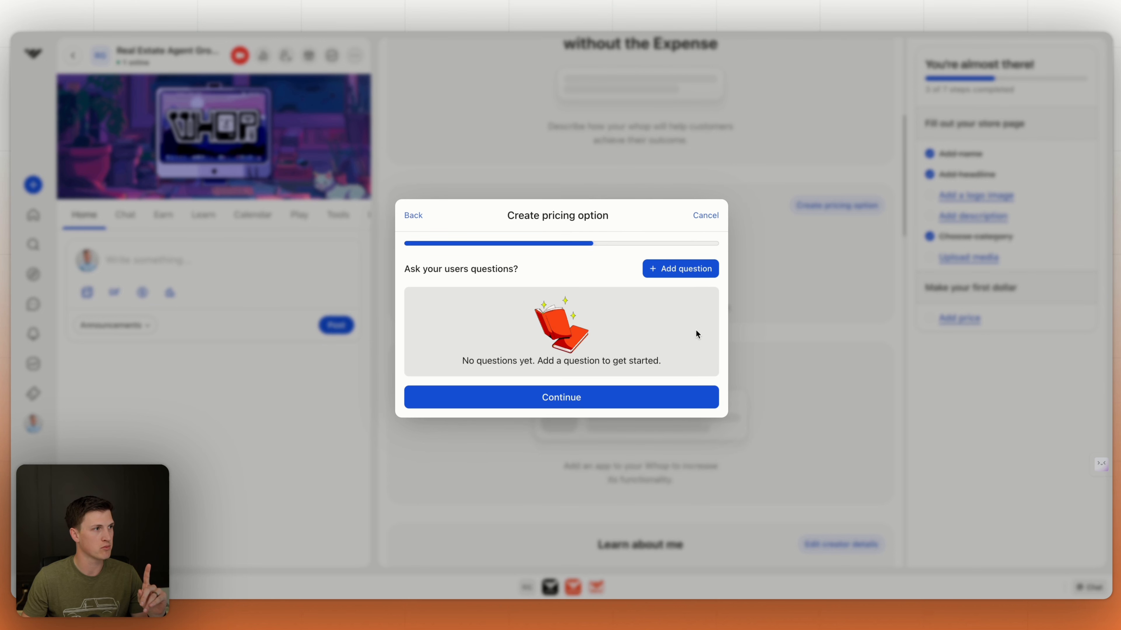
- Create the free pricing option without user questions, reviewing the automatic revocation choices and keeping Never
left_click(602, 397)
left_click(565, 326)
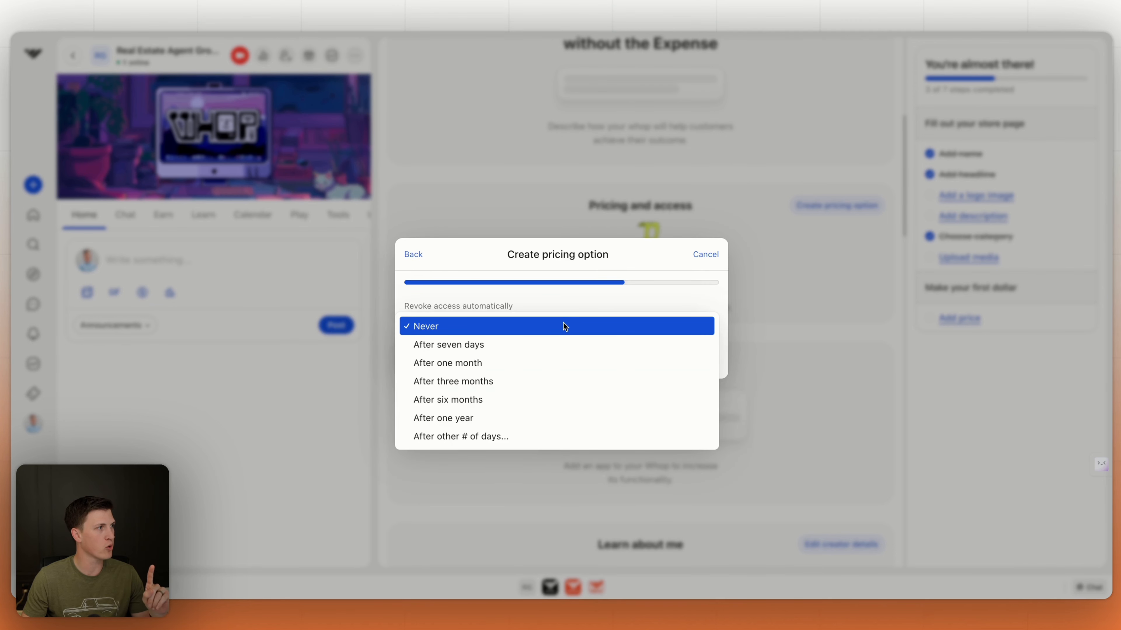
left_click(567, 305)
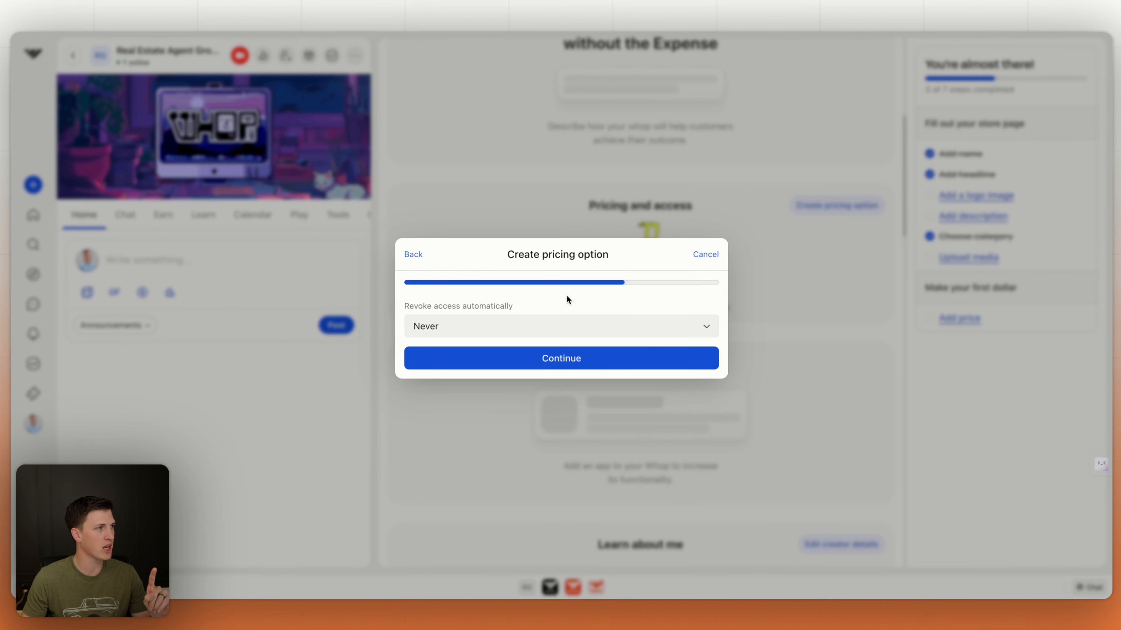
left_click(644, 326)
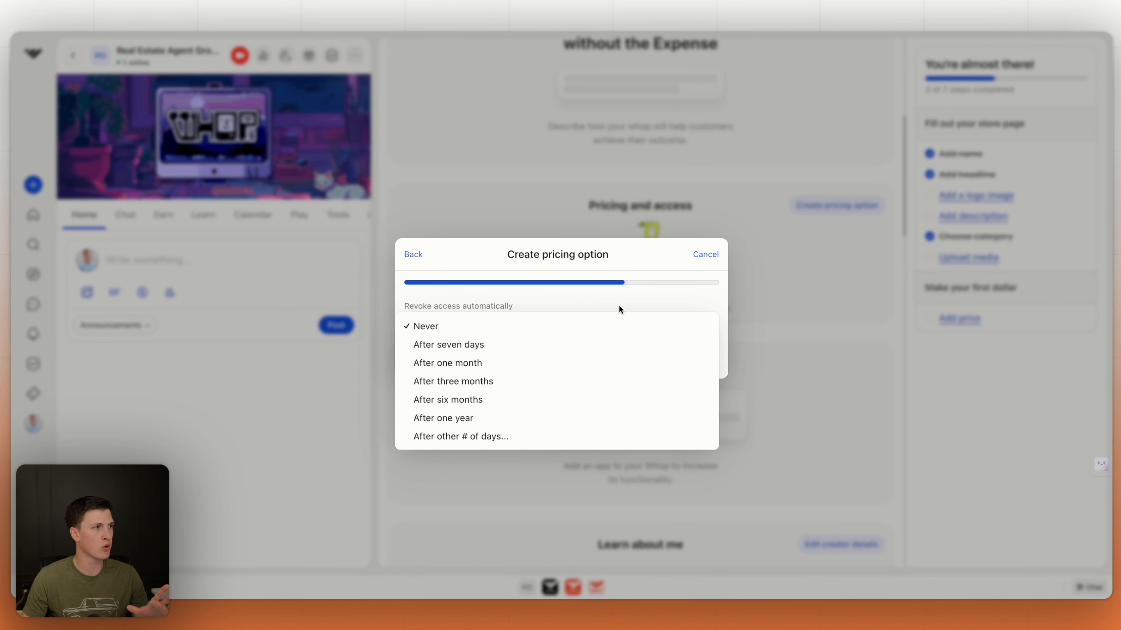
left_click(598, 297)
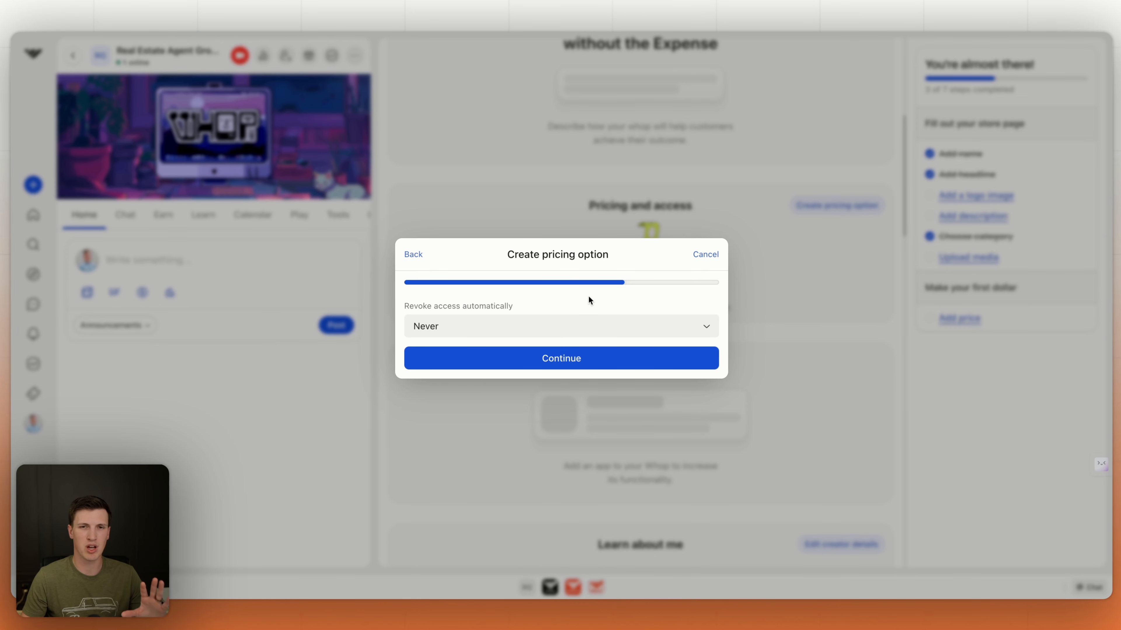
left_click(569, 327)
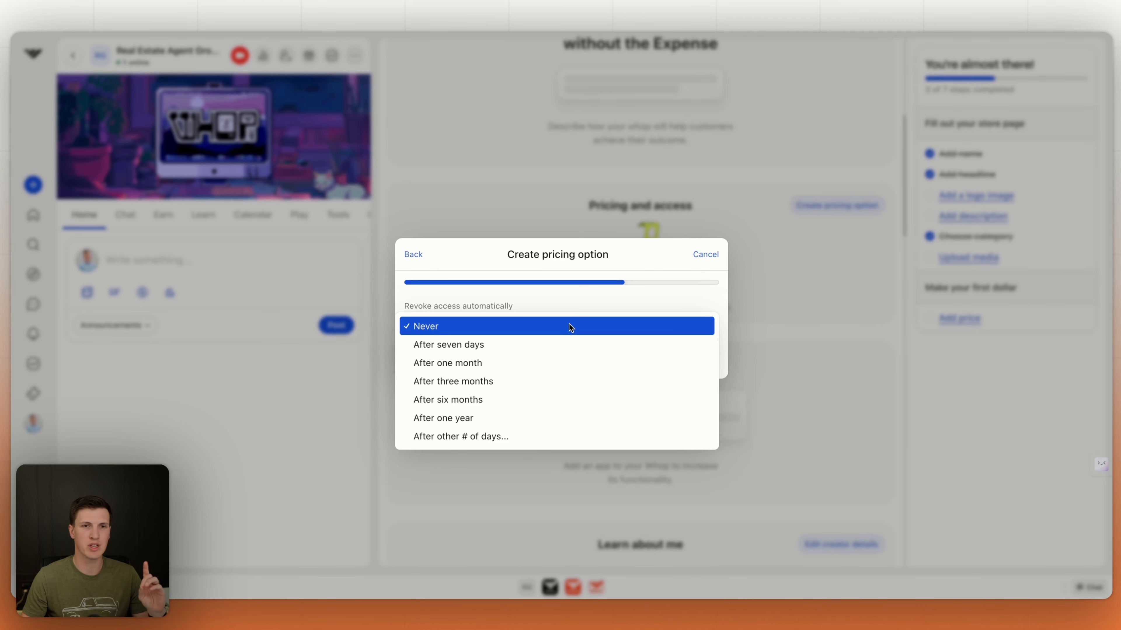
left_click(570, 299)
left_click(565, 321)
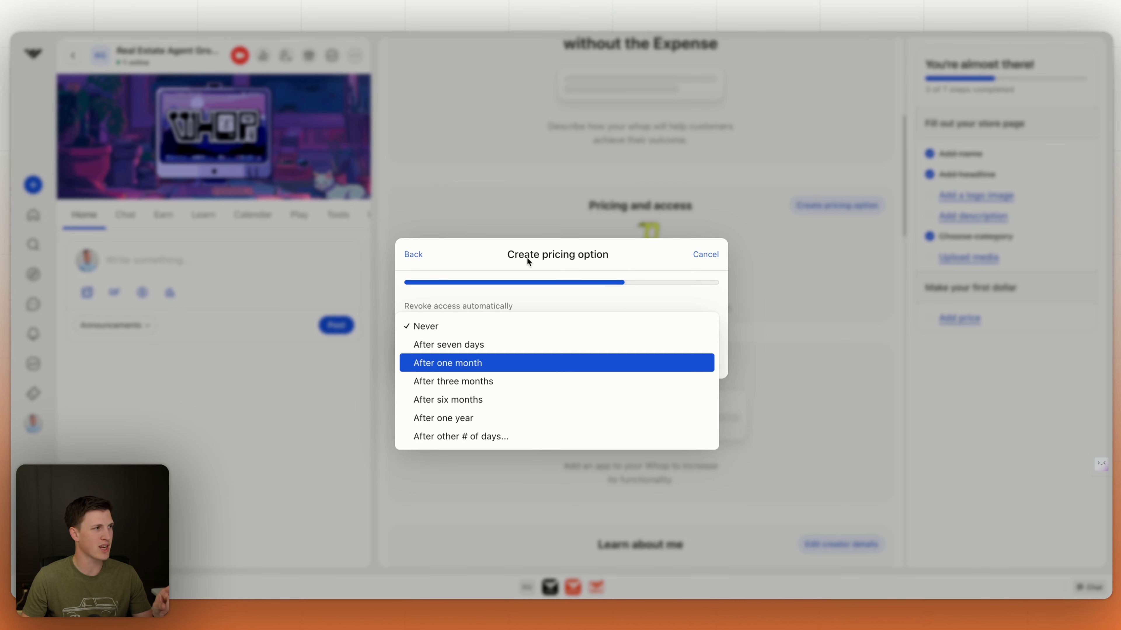
left_click(538, 289)
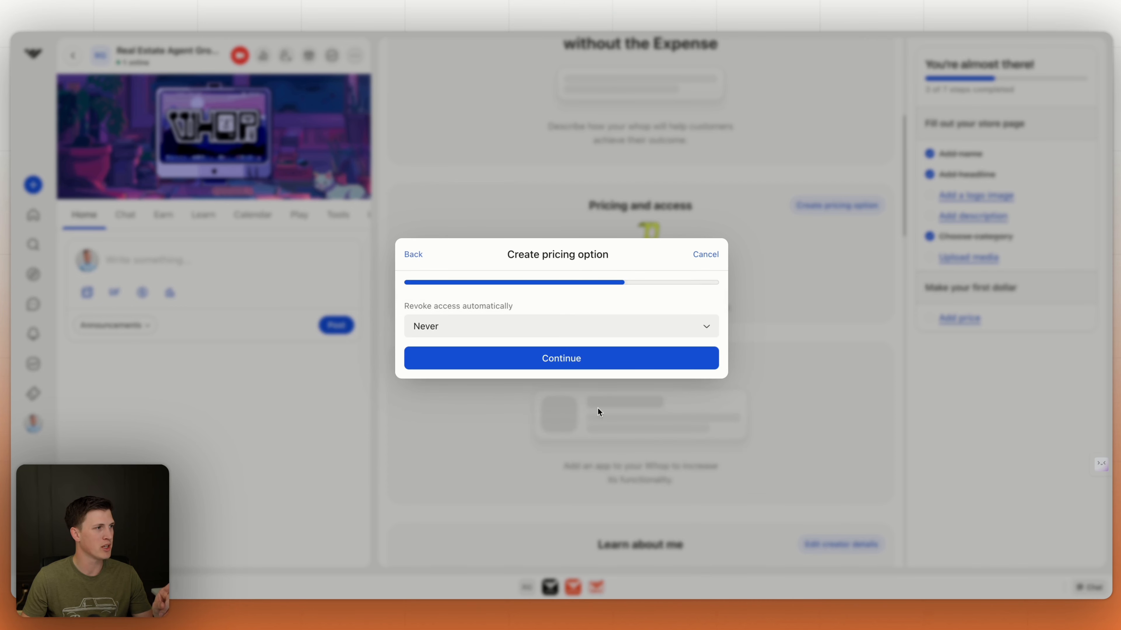
left_click(581, 359)
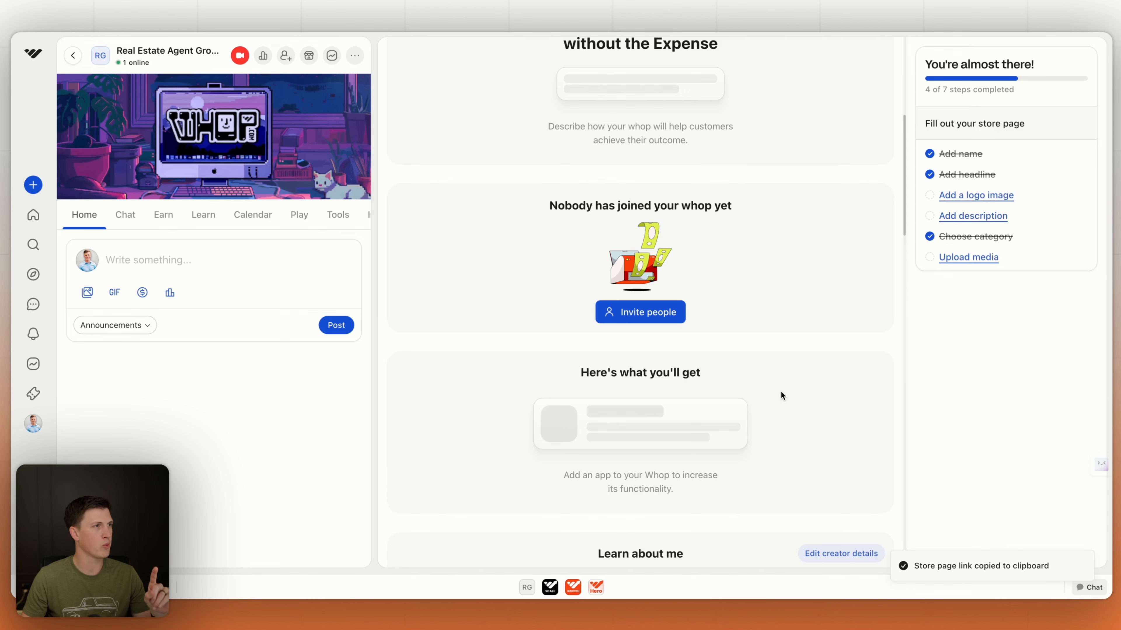
- Review the store page sections and open pricing management from the Pricing section
scroll(780, 364, "up", 1)
scroll(769, 337, "down", 5)
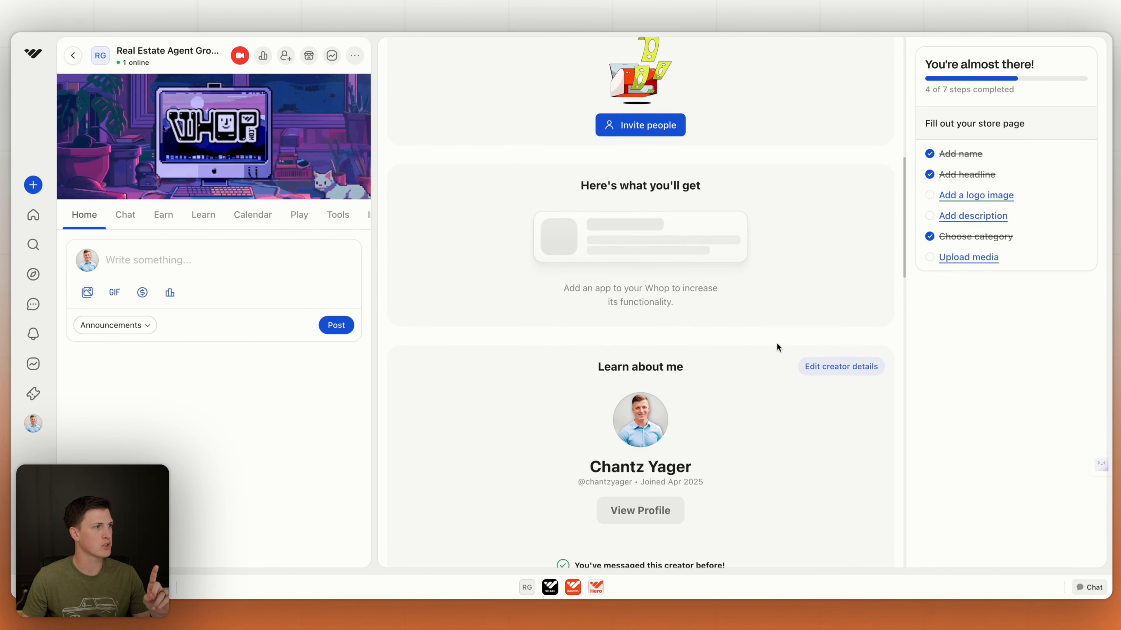
scroll(776, 343, "up", 10)
scroll(777, 342, "down", 20)
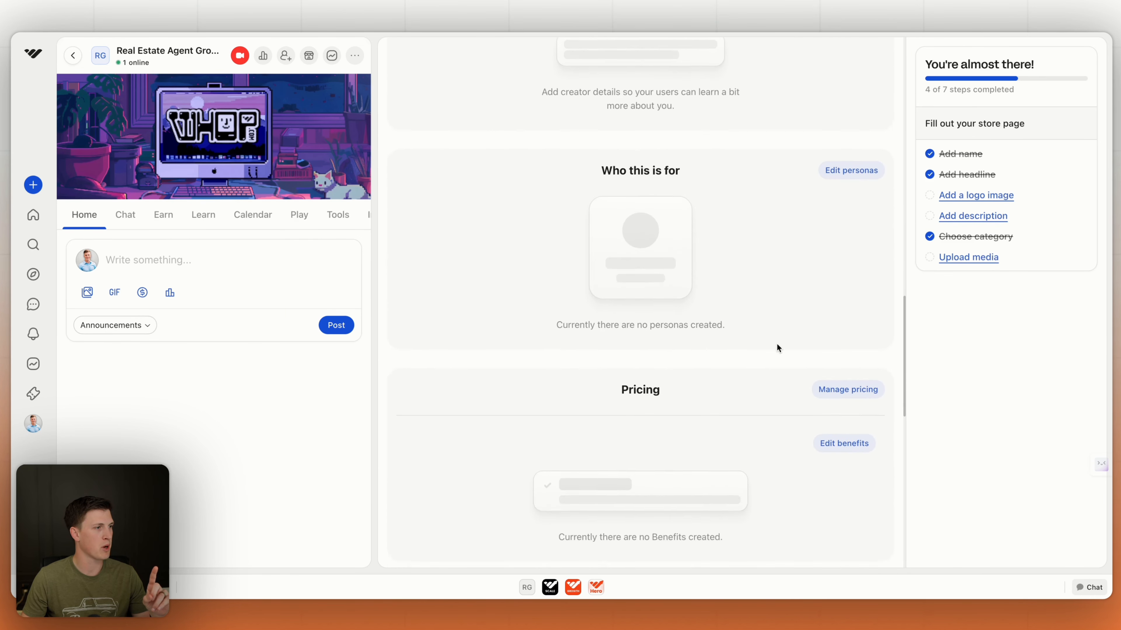
scroll(776, 348, "down", 4)
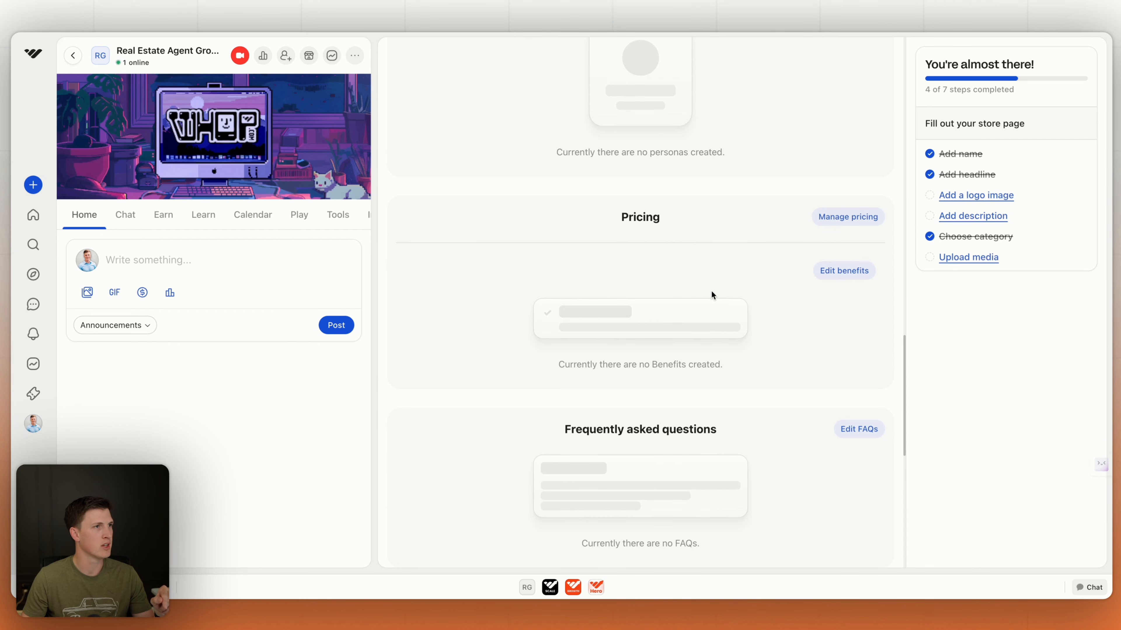
scroll(713, 292, "up", 2)
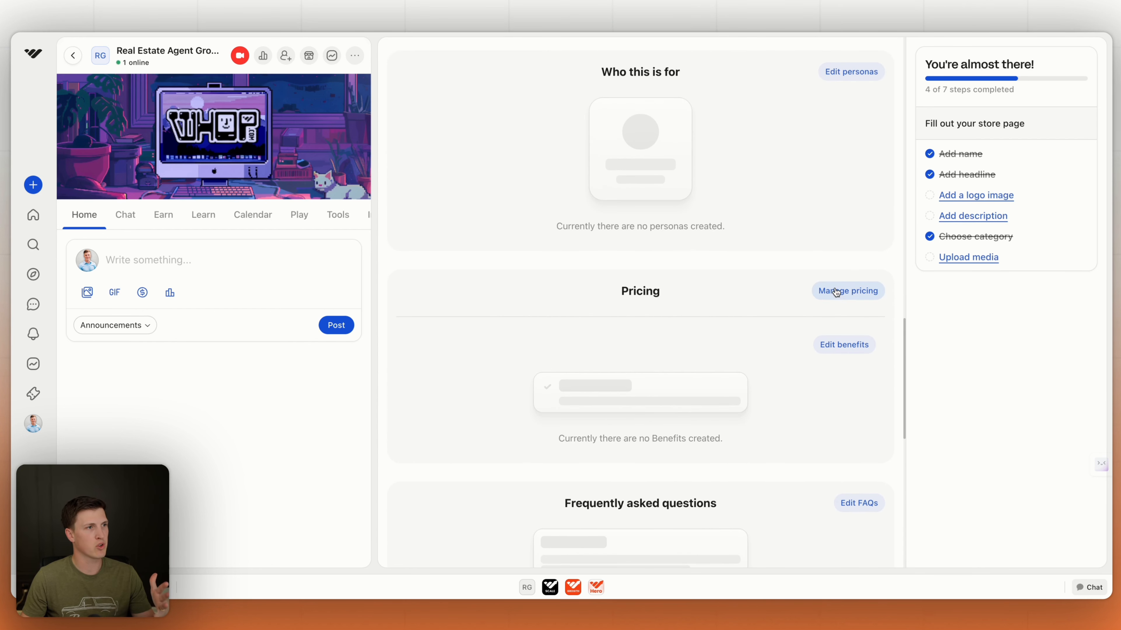
scroll(834, 295, "up", 1)
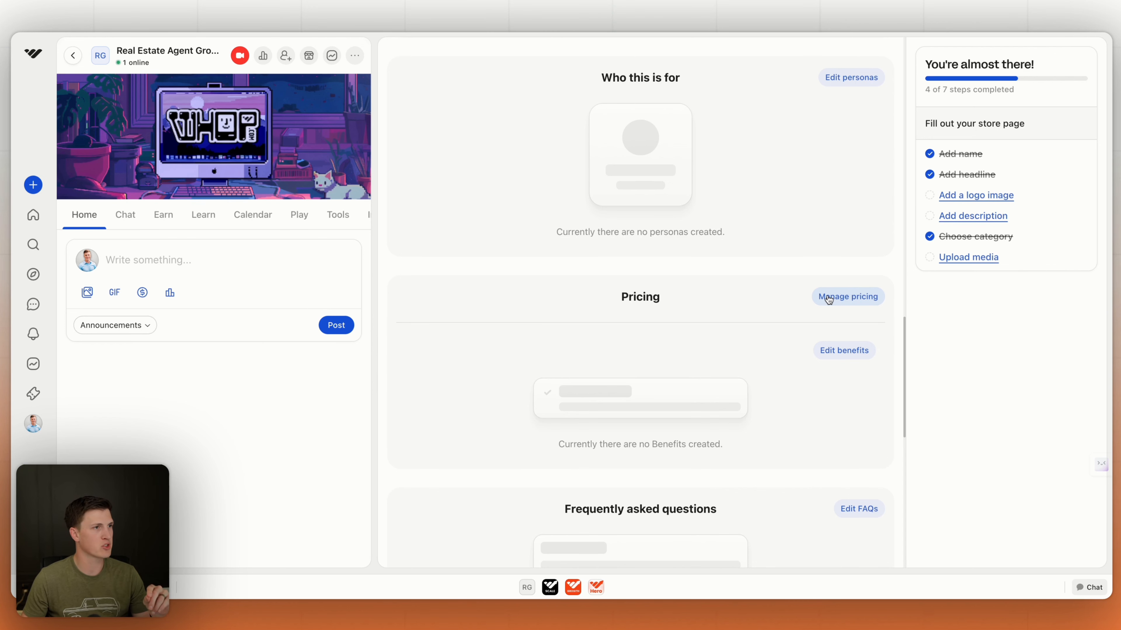
left_click(833, 298)
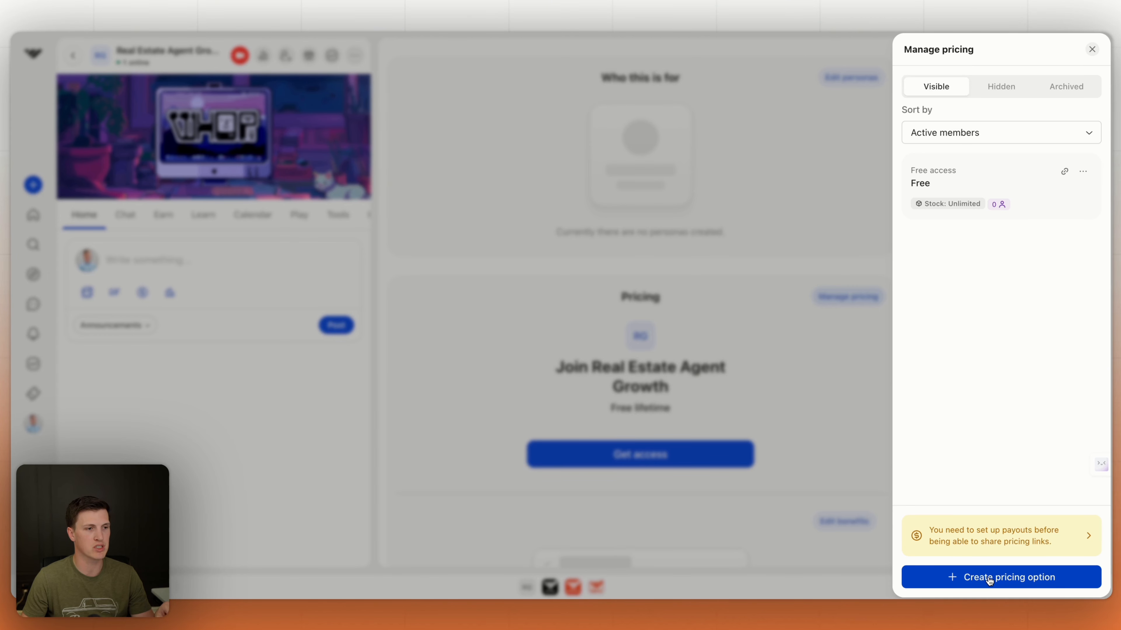
- Set up Whop payments for payouts by reusing the previous Whop Hero account
left_click(999, 533)
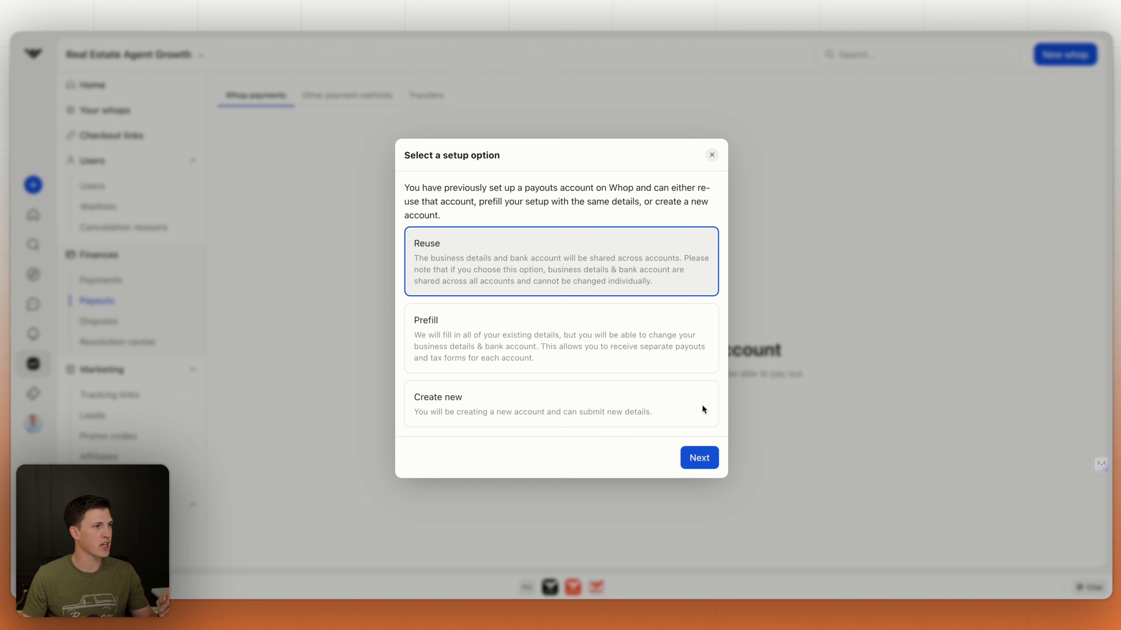
left_click(698, 458)
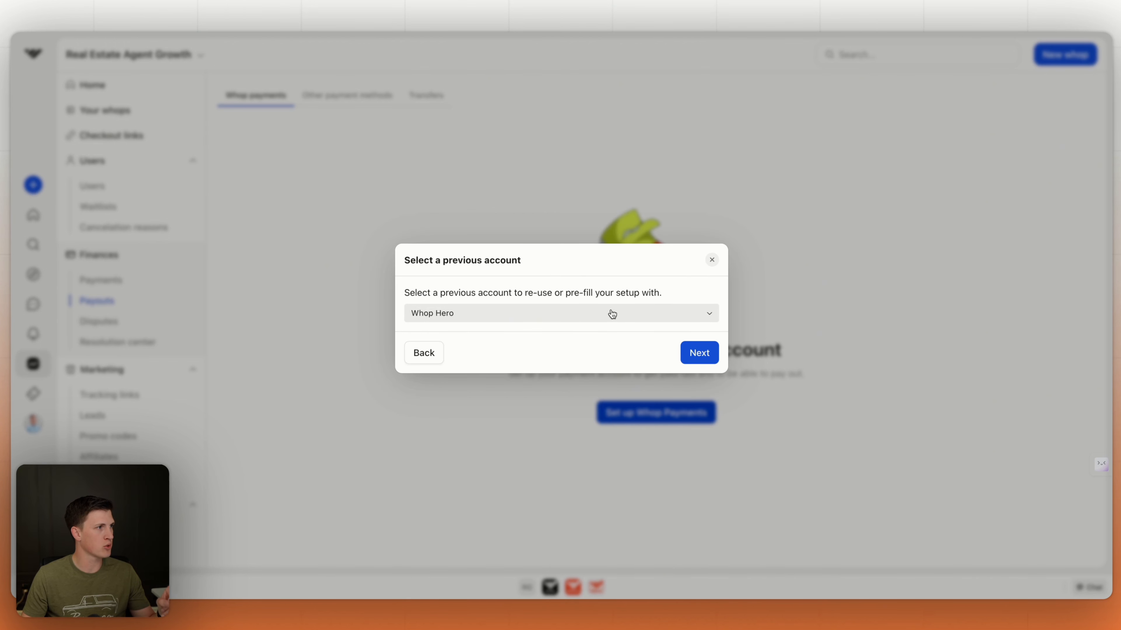
left_click(713, 355)
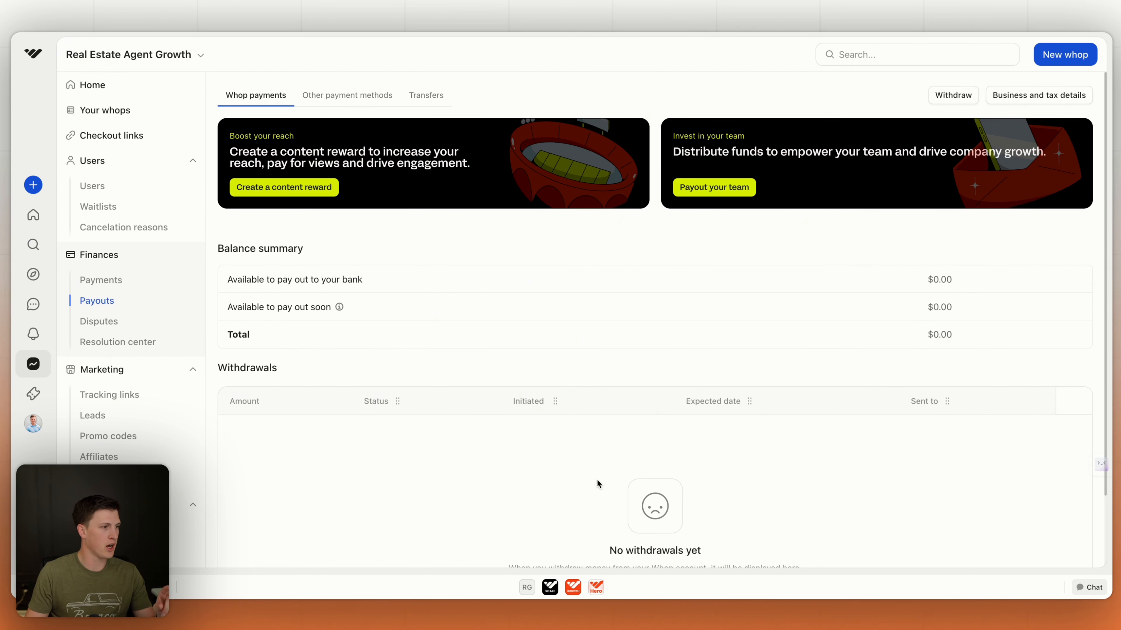
- Return to the Real Estate Agent Growth store page and start a paid pricing option with Subscription as payment frequency
left_click(526, 585)
scroll(750, 353, "down", 5)
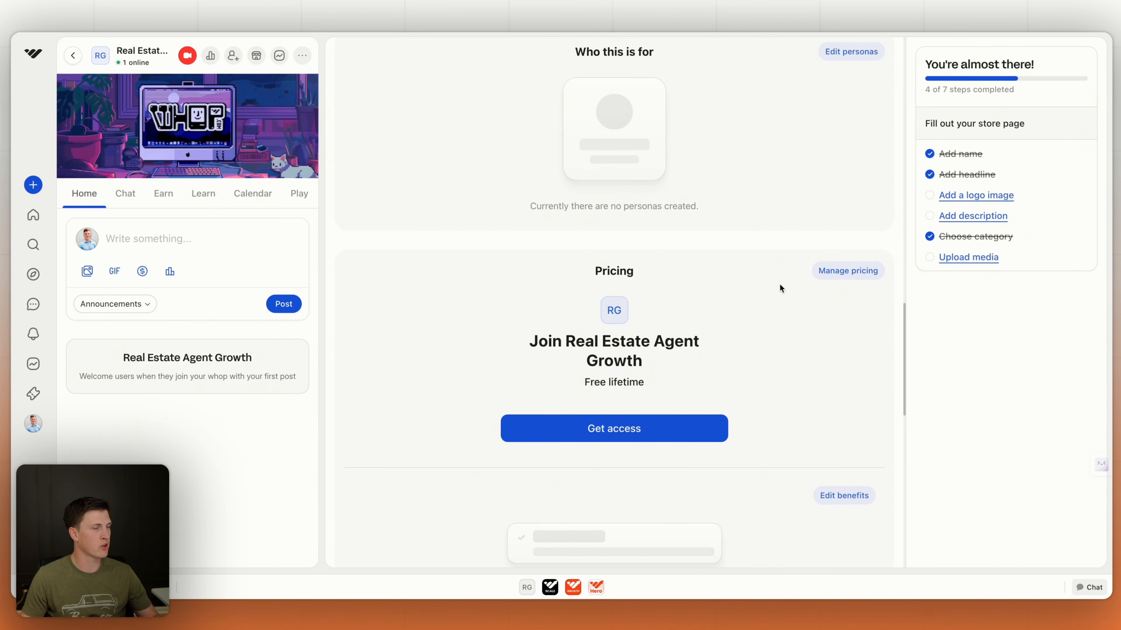
left_click(830, 269)
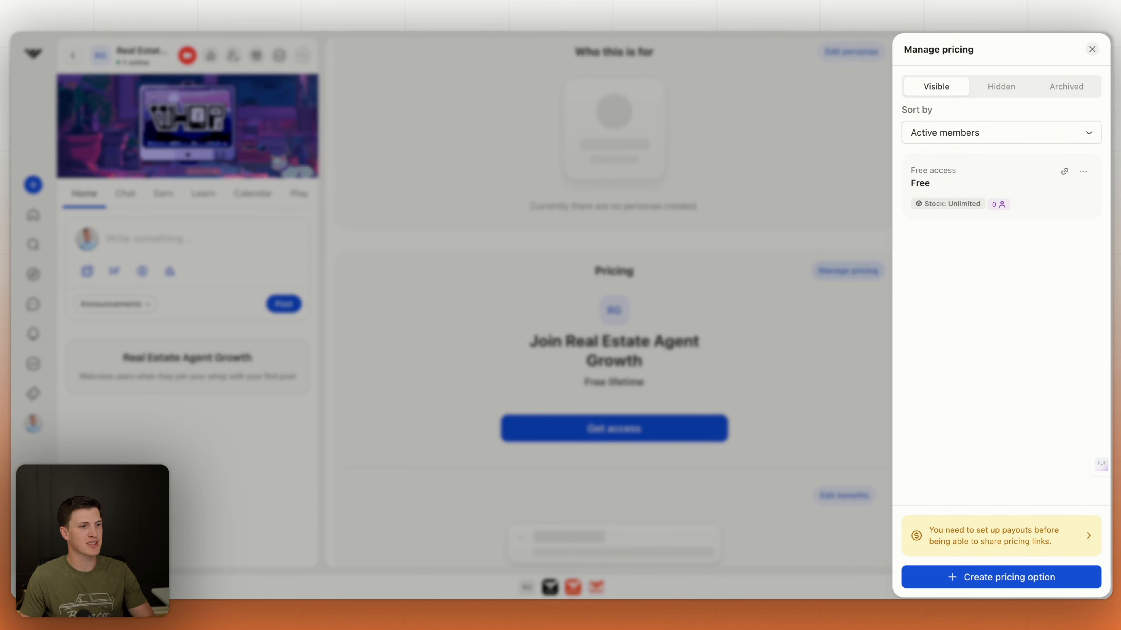
left_click(1007, 576)
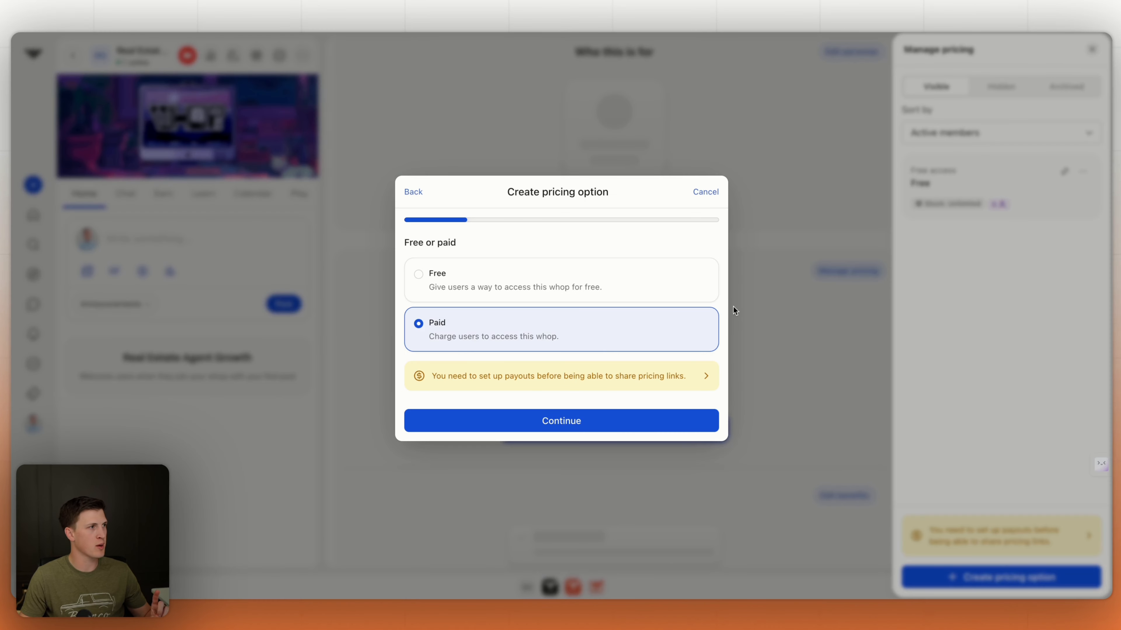
left_click(572, 422)
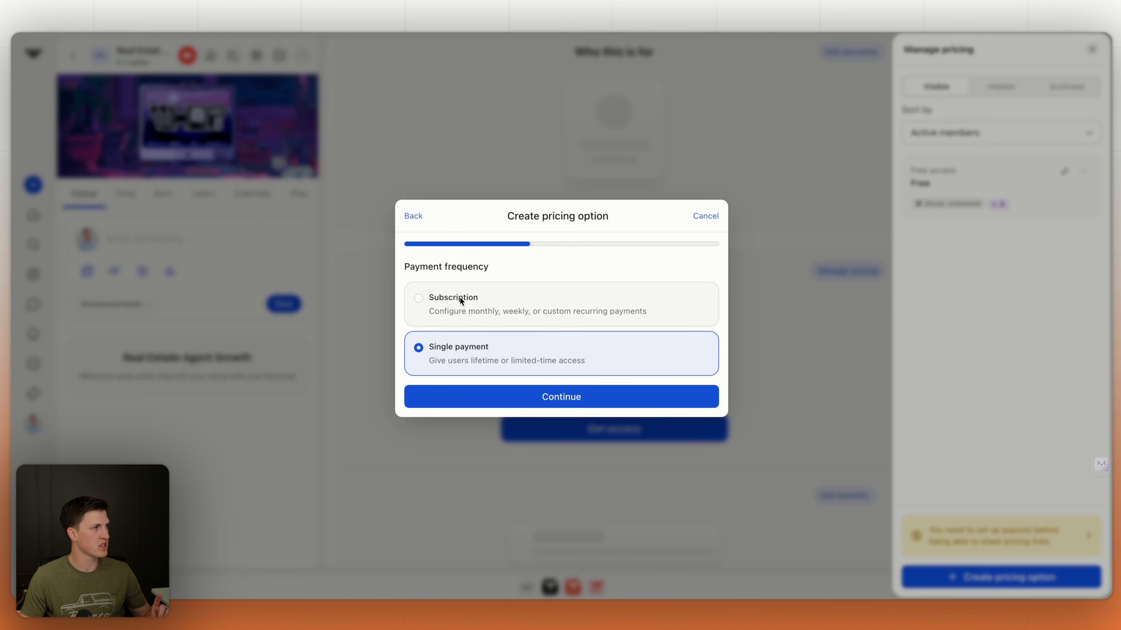
left_click(453, 300)
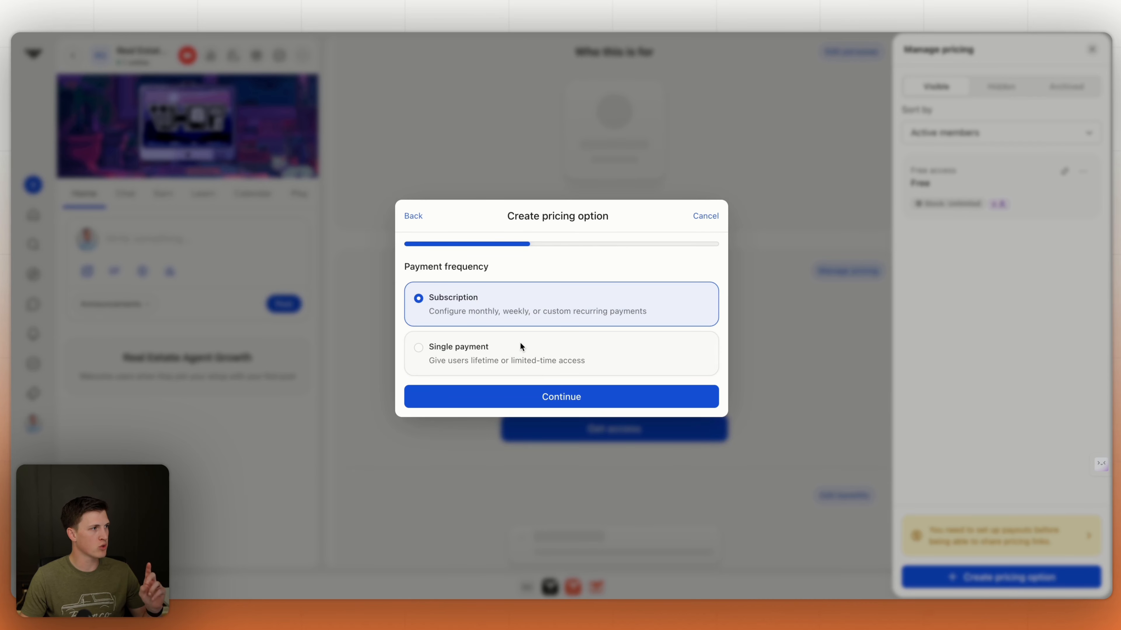
left_click(563, 399)
- Set the subscription price to 10 USD
left_click(442, 149)
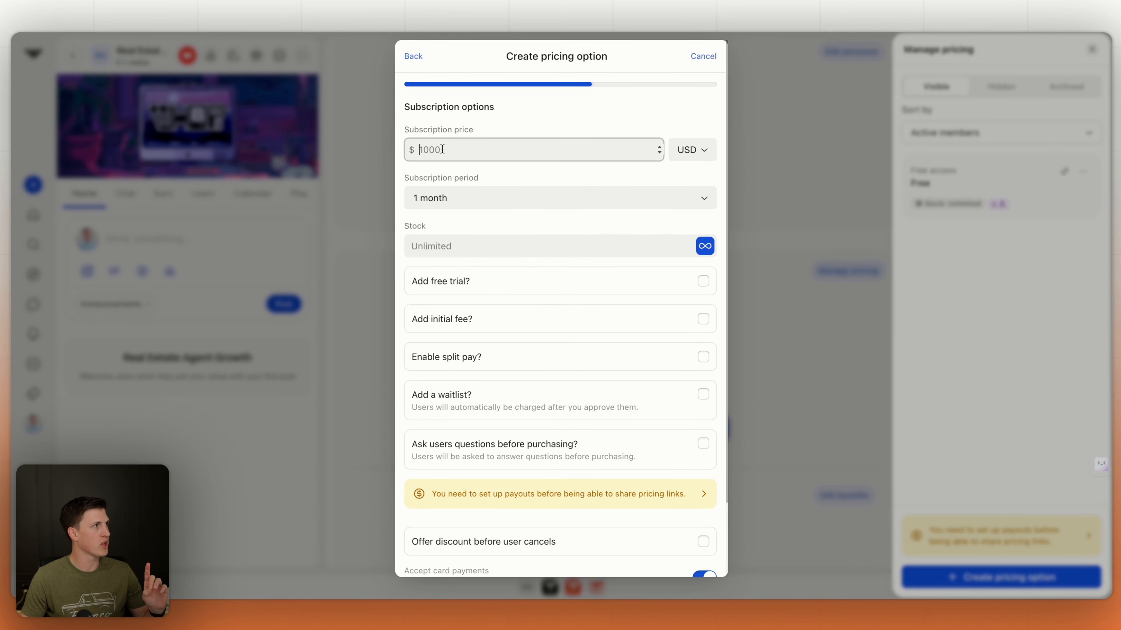
type("10")
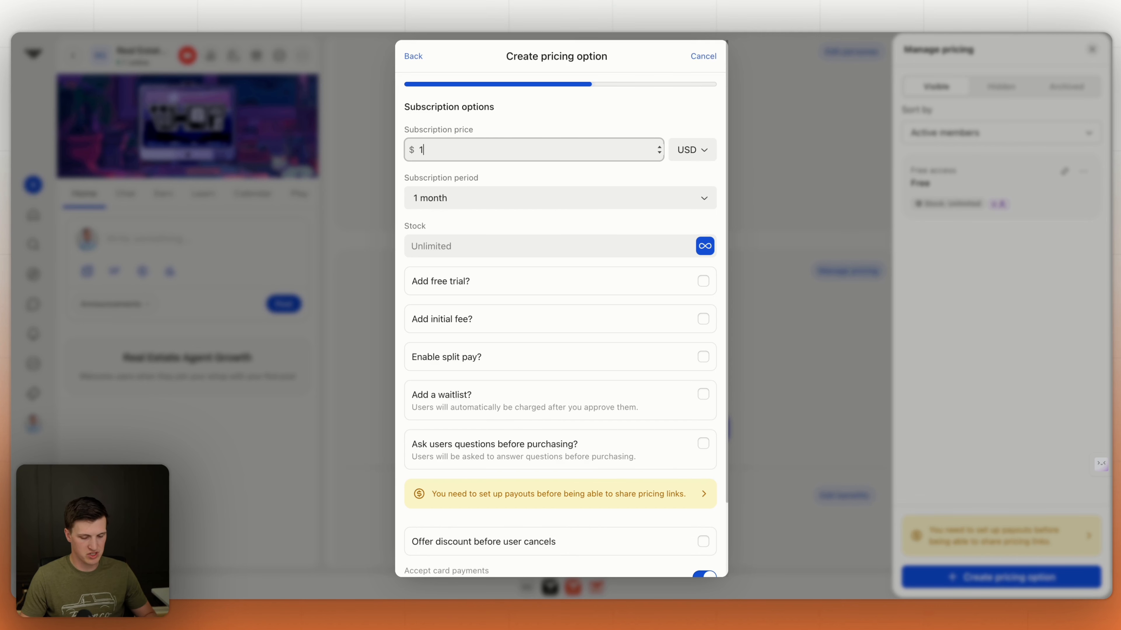
left_click(548, 114)
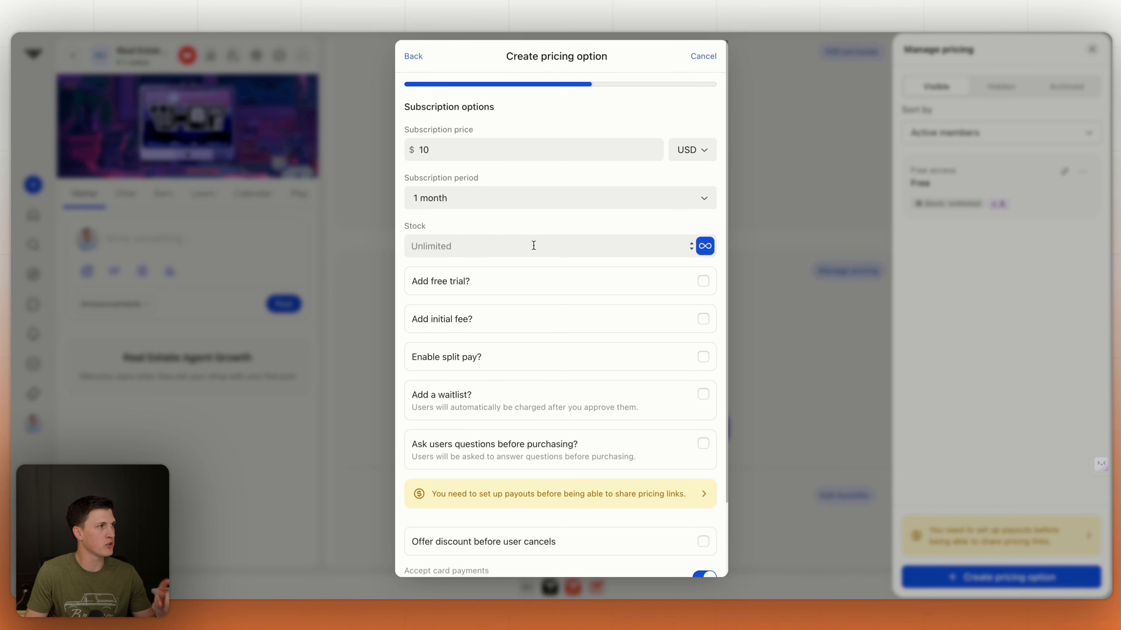
- Try out a limited stock number for the subscription and restore the stock to Unlimited
left_click(673, 248)
left_click(689, 250)
left_click(690, 243)
left_click(691, 243)
left_click(690, 242)
left_click(691, 243)
left_click(690, 243)
left_click(561, 224)
left_click(692, 249)
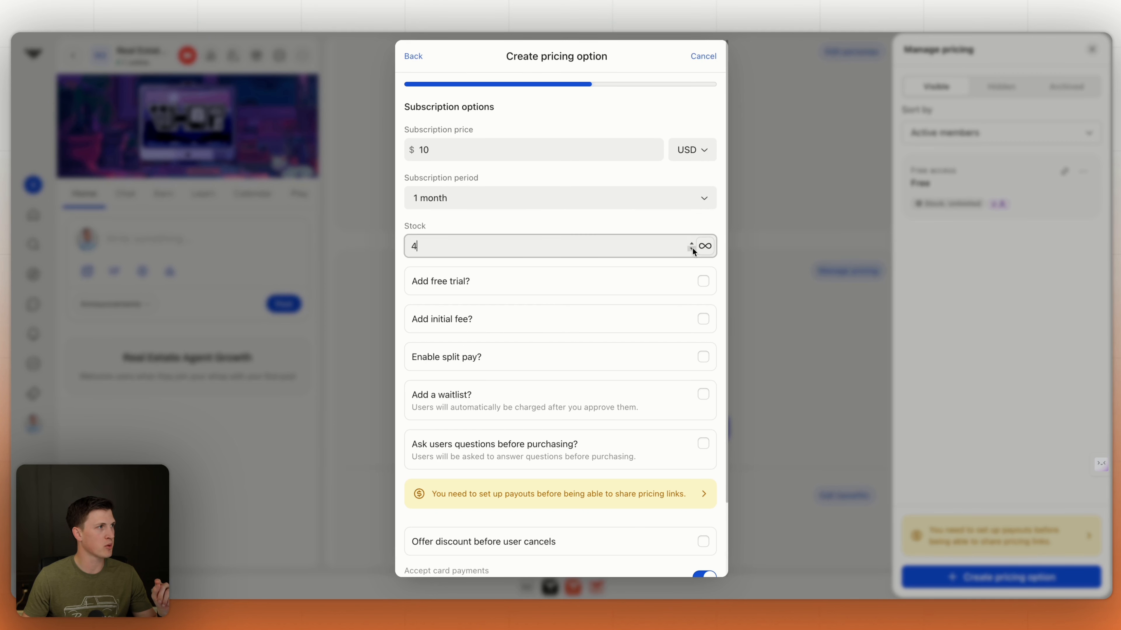
left_click(692, 249)
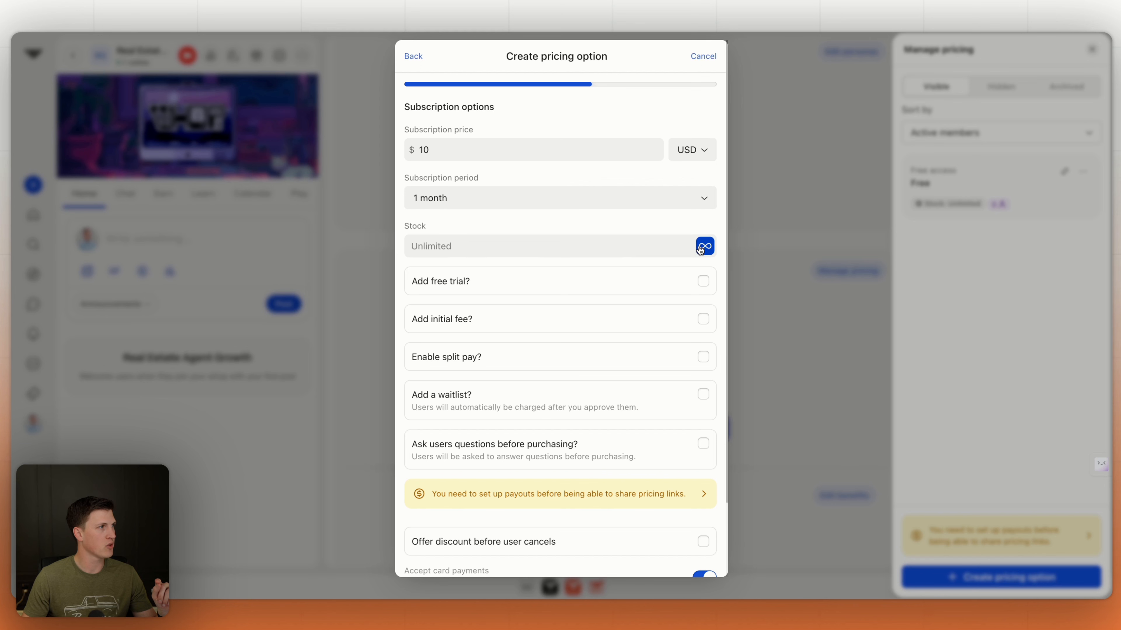
- Try adding a free trial to the subscription, check its duration choices, and turn the trial off again
left_click(703, 282)
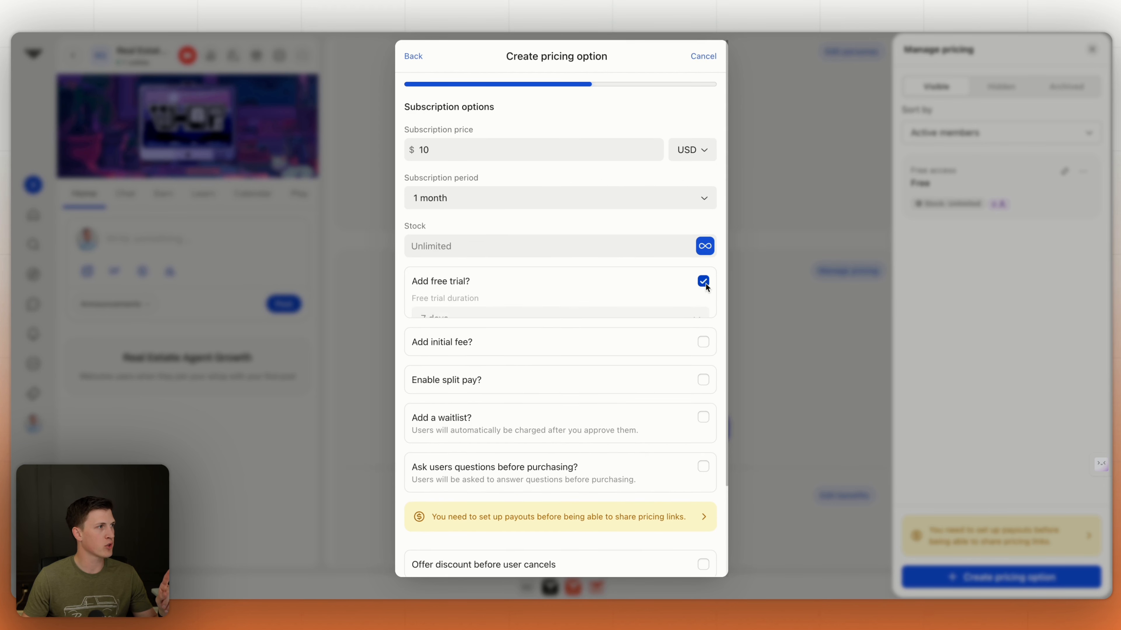
left_click(526, 320)
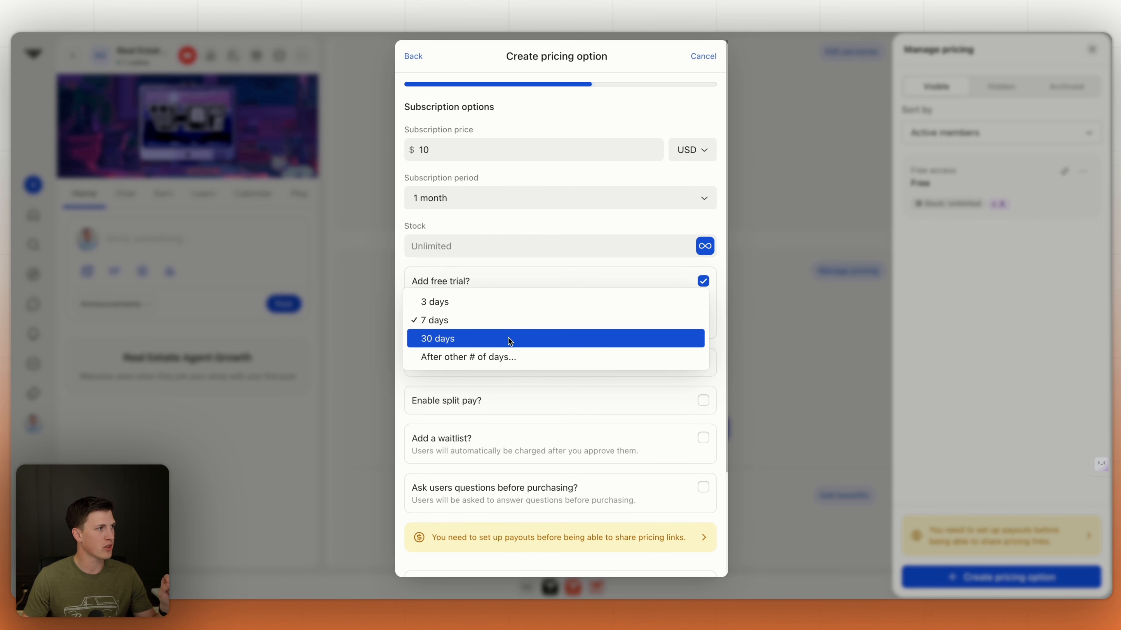
left_click(547, 264)
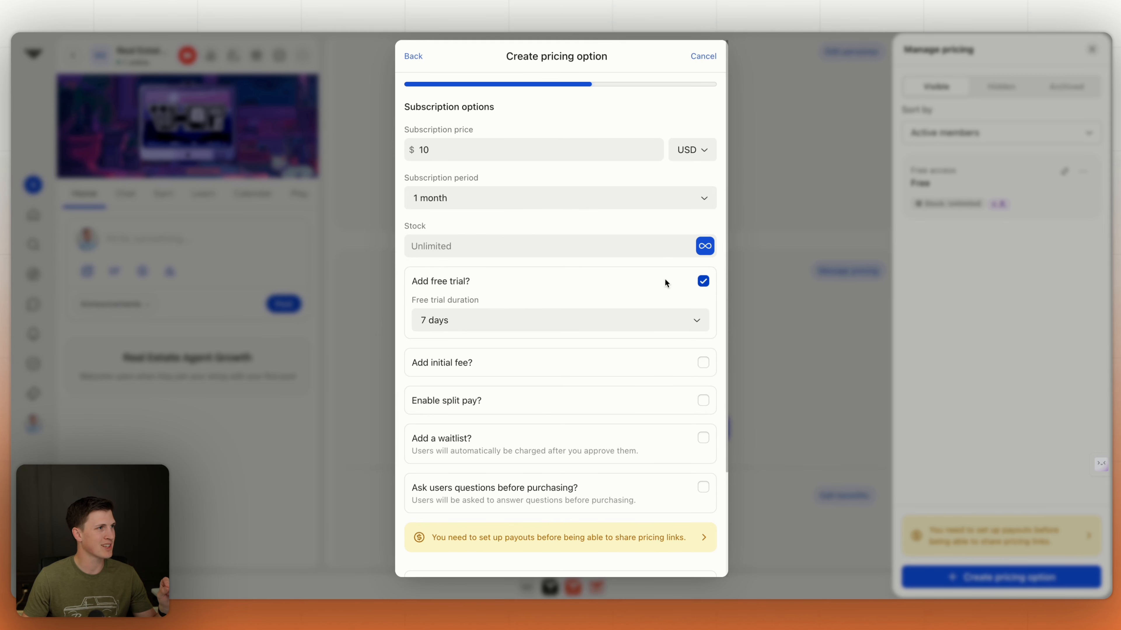
left_click(703, 281)
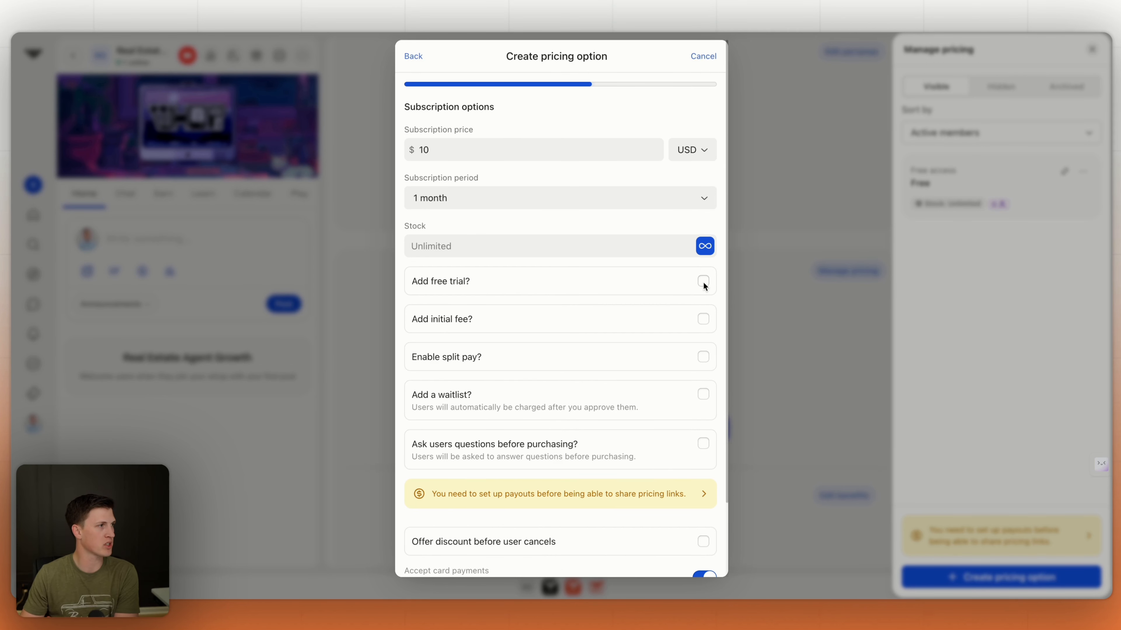
- Try adding an initial fee of 997 USD to the subscription
left_click(702, 318)
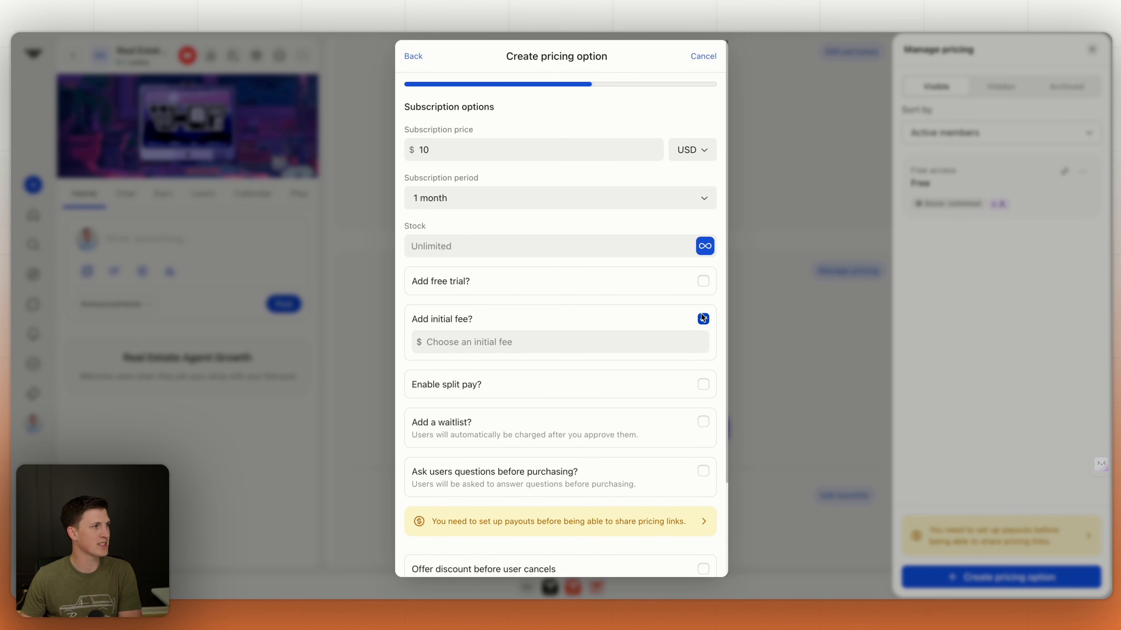
left_click(504, 343)
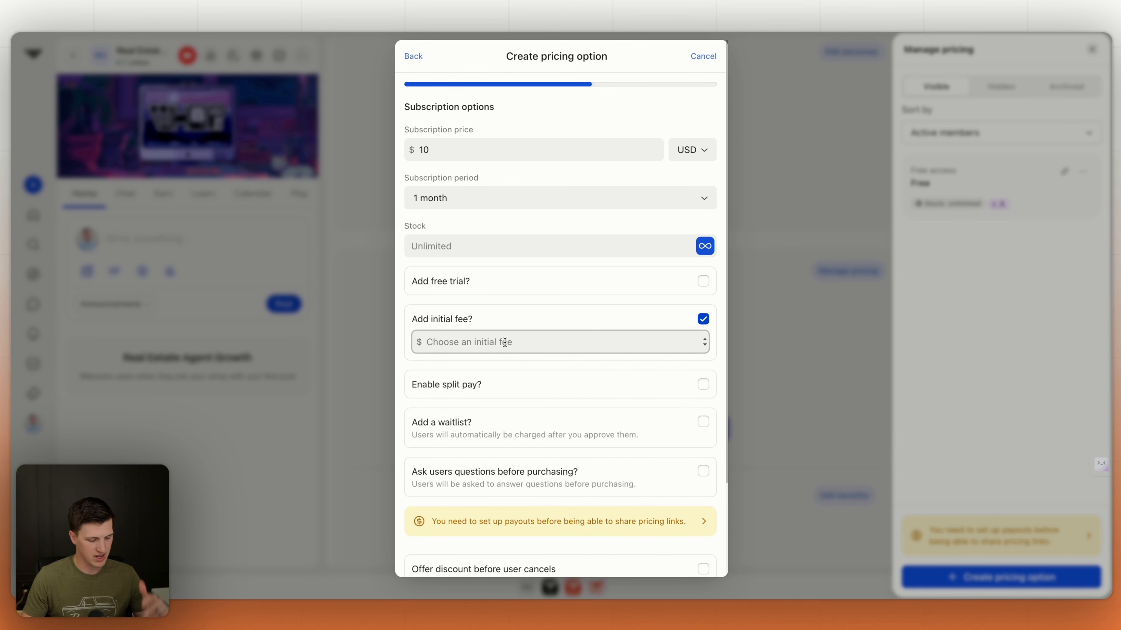
type("997")
- Set the subscription price to 97 USD
left_click(441, 158)
double_click(440, 159)
type("97")
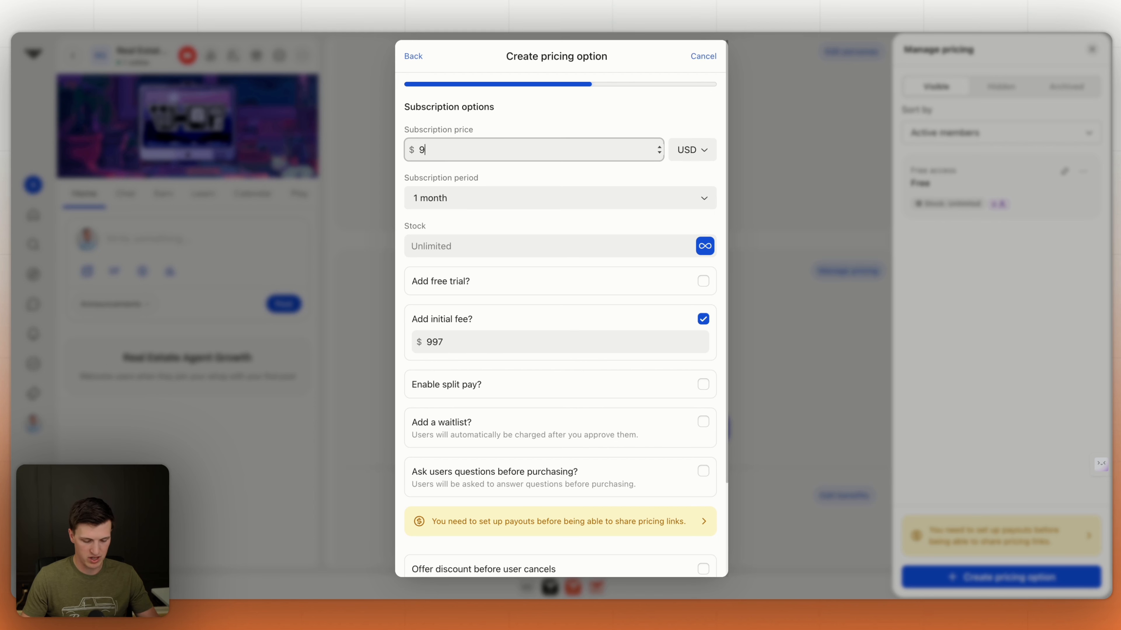
left_click(468, 175)
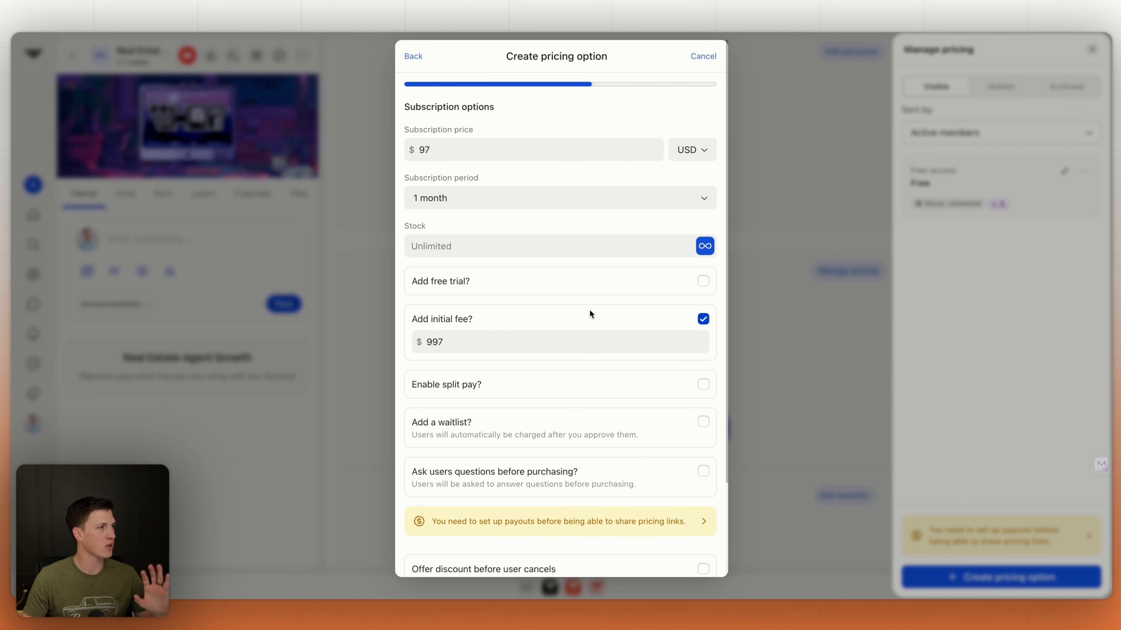
- Try out split pay with 5 payments, then turn off both split pay and the initial fee
scroll(522, 336, "down", 3)
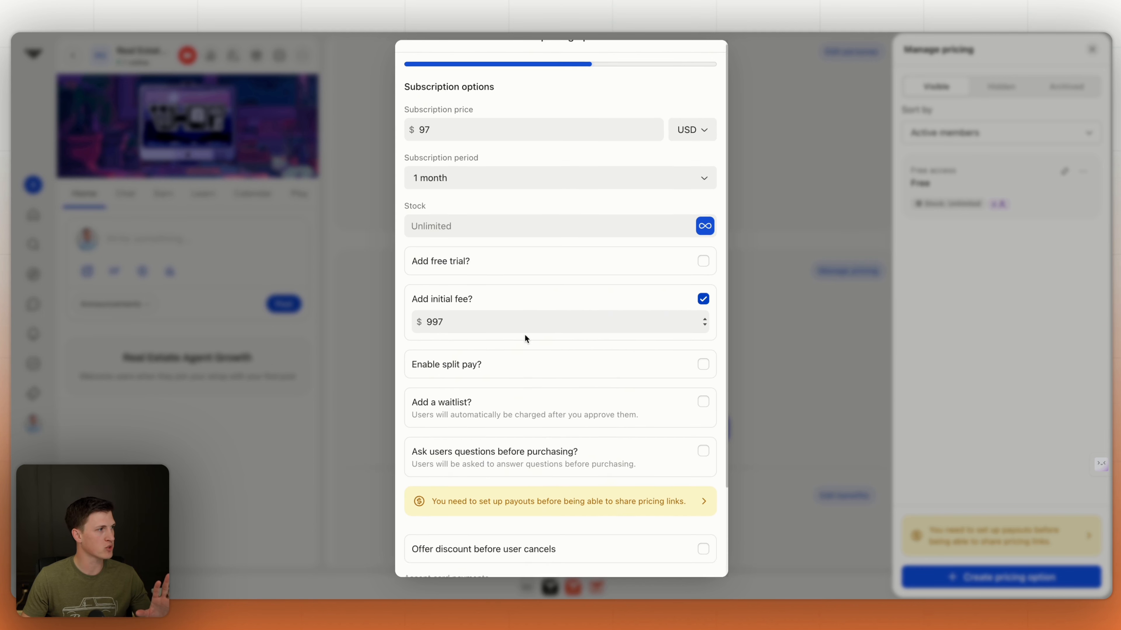
left_click(704, 270)
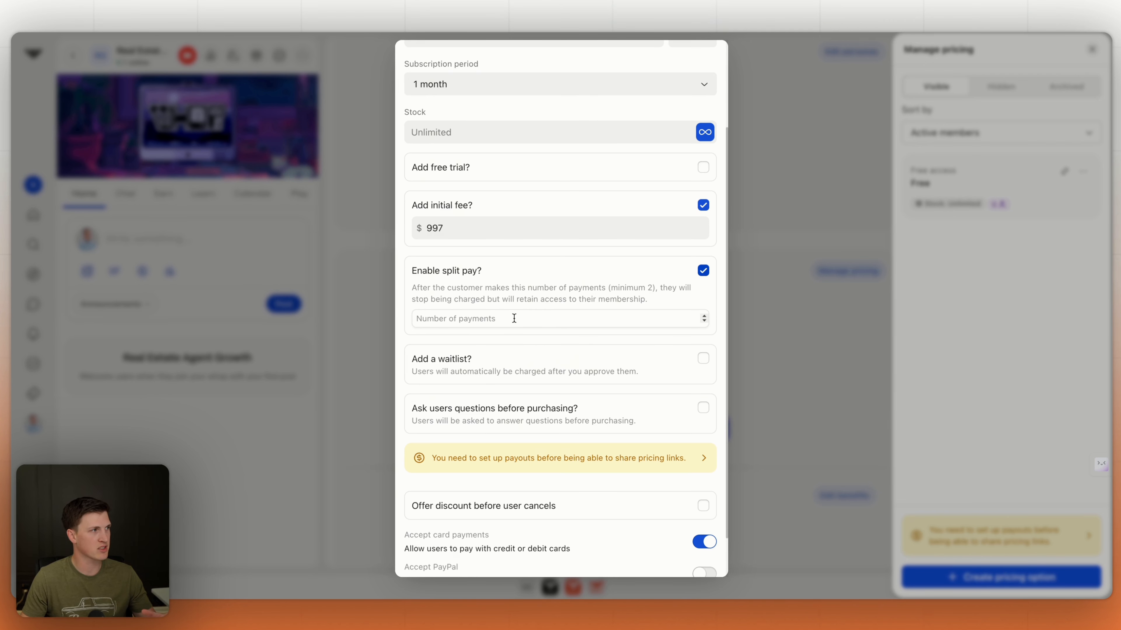
left_click(703, 316)
type("5")
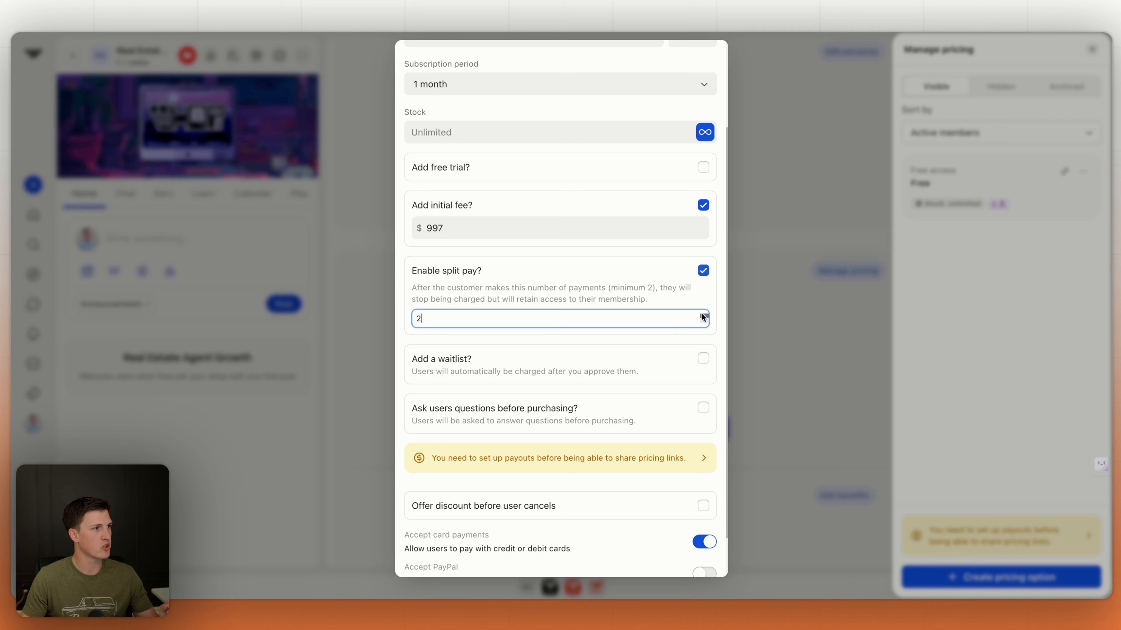
scroll(636, 286, "up", 3)
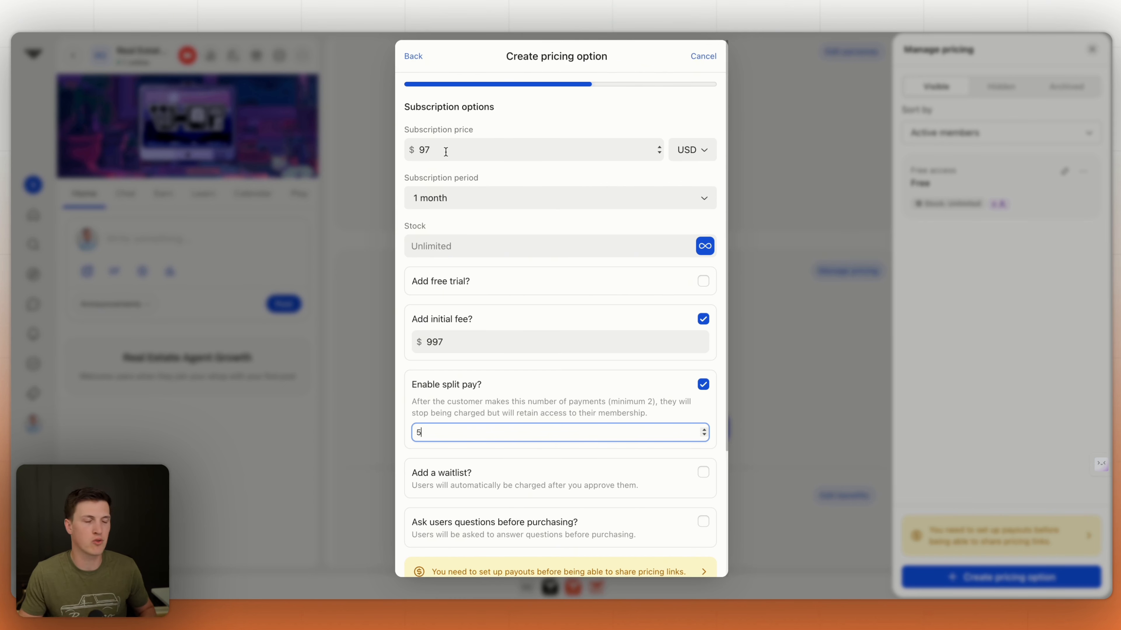
scroll(560, 315, "down", 5)
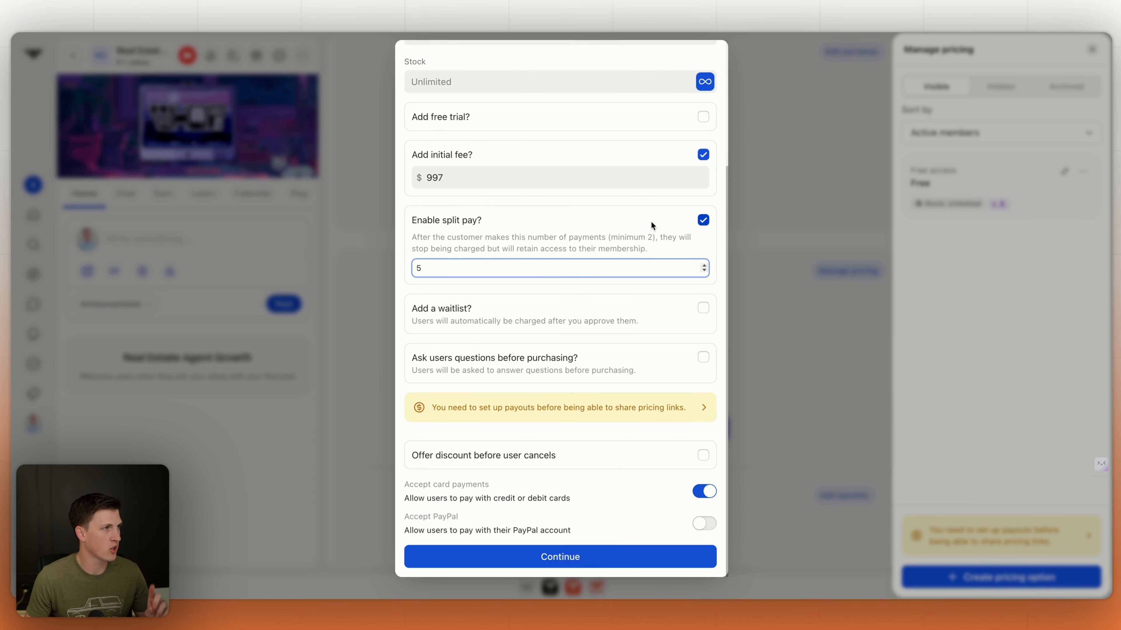
left_click(704, 223)
left_click(702, 199)
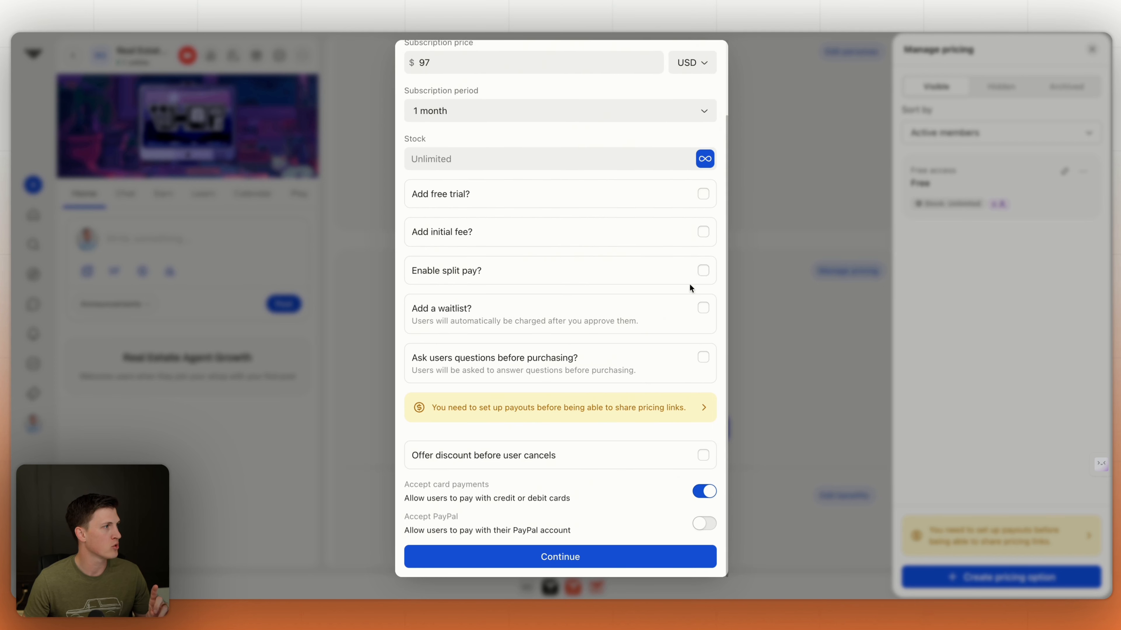
- Try adding a waitlist to the subscription, review the other options, and turn the waitlist off again
left_click(703, 309)
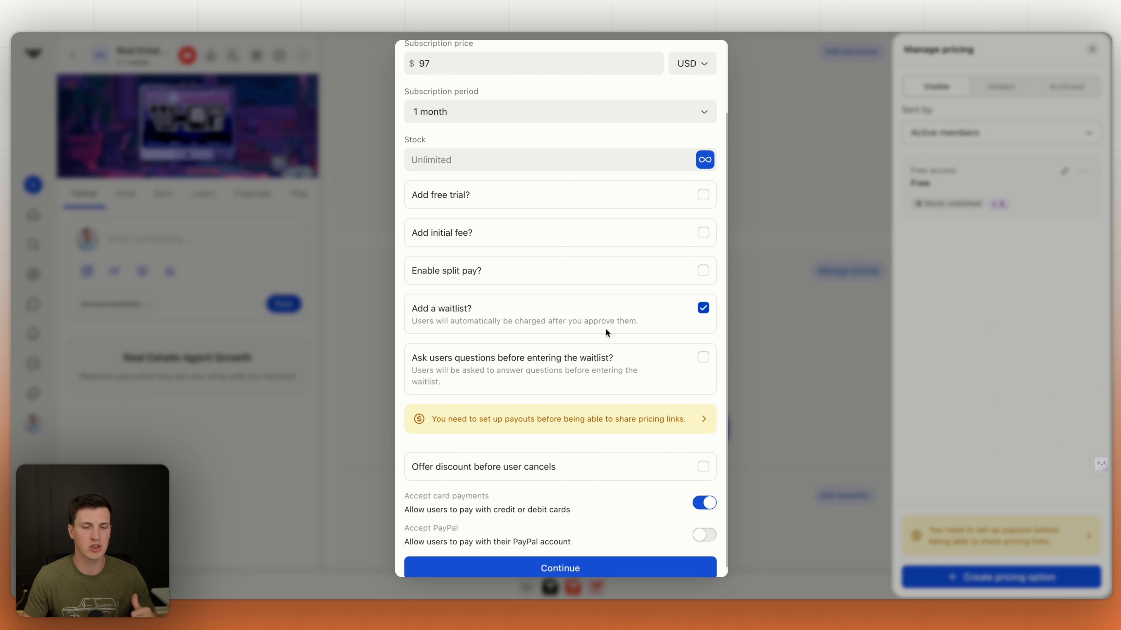
scroll(604, 327, "down", 1)
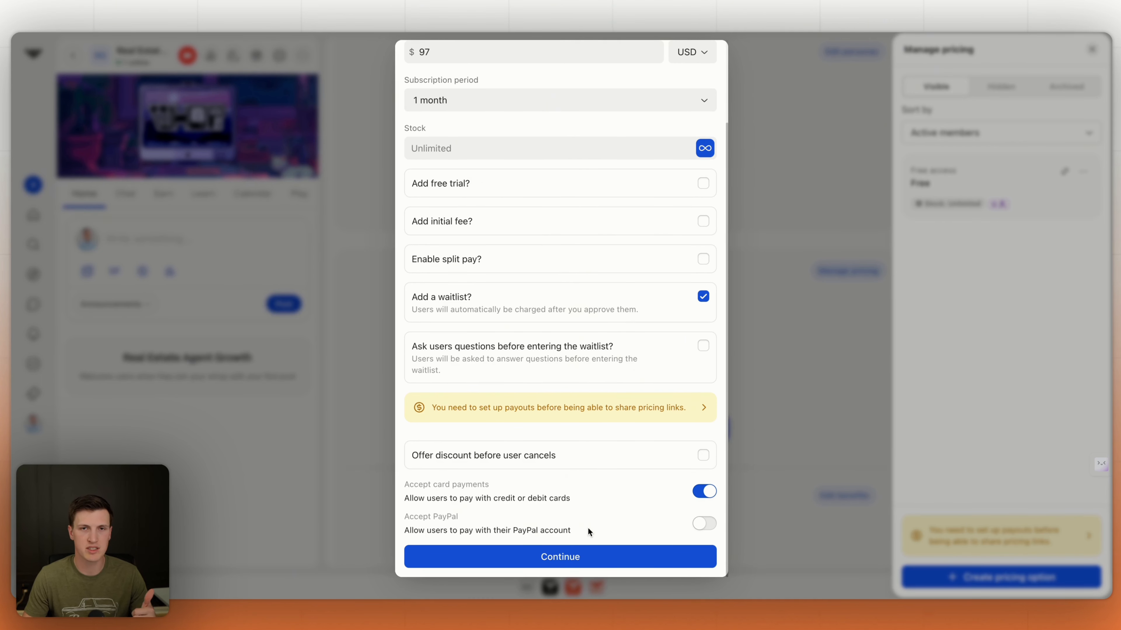
scroll(586, 526, "up", 5)
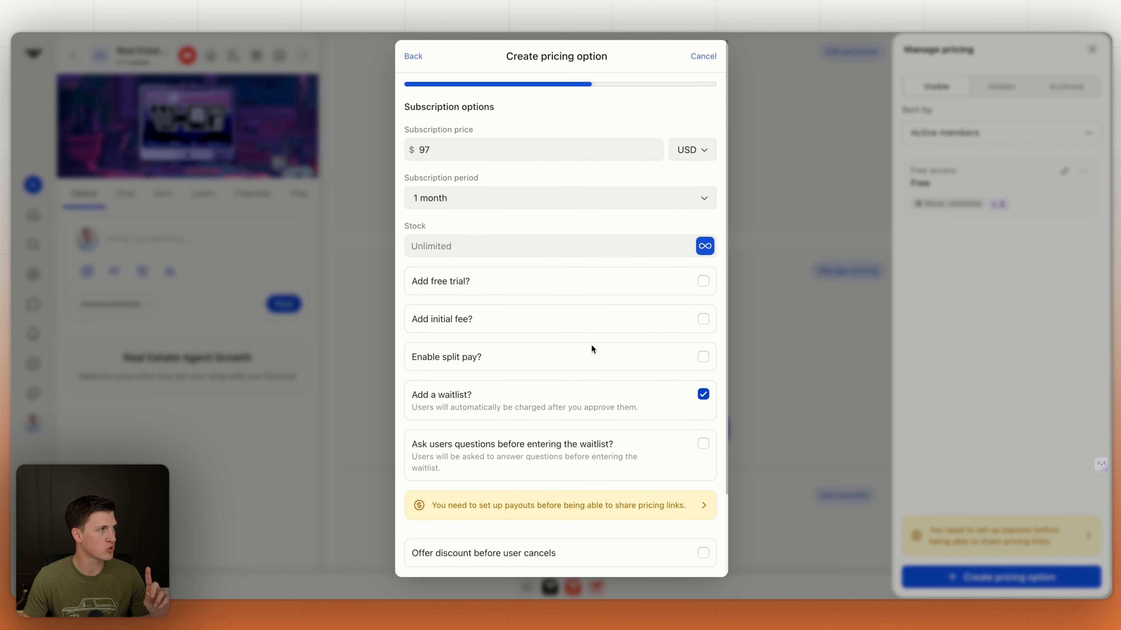
scroll(592, 331, "down", 4)
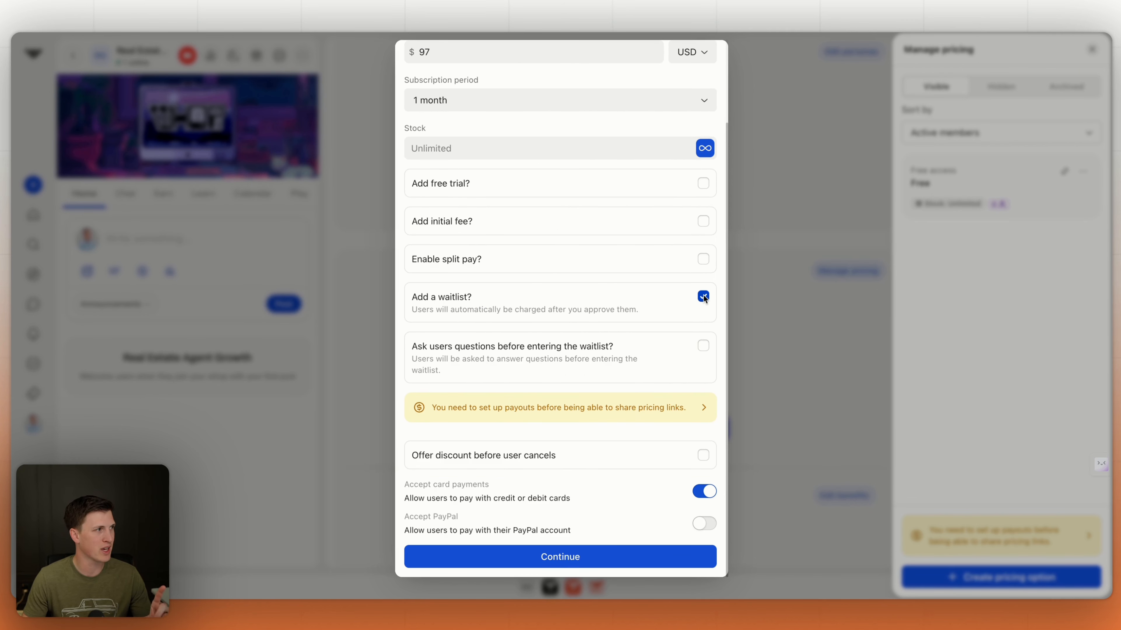
left_click(703, 296)
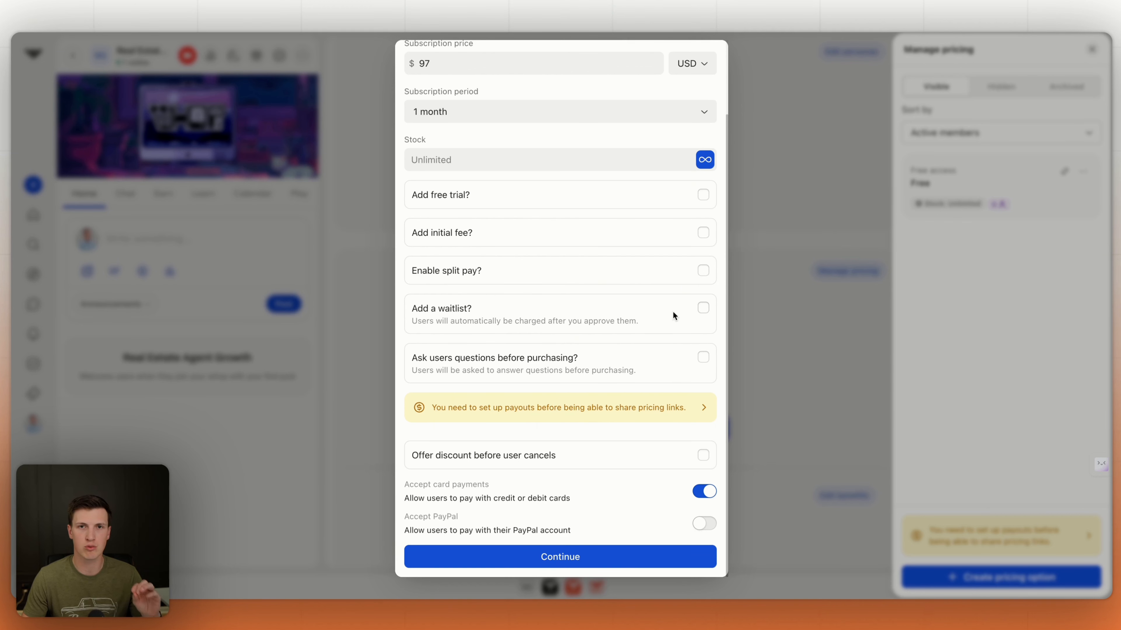
scroll(670, 316, "up", 3)
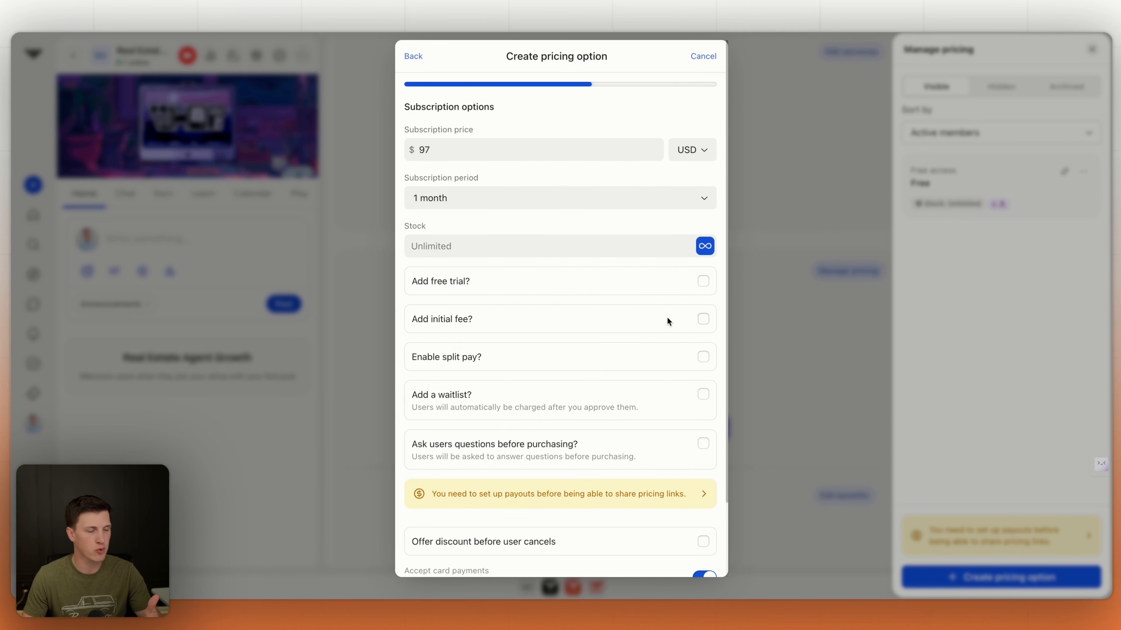
- Try offering a 20% discount before the user cancels and turn the offer off again
scroll(667, 318, "down", 3)
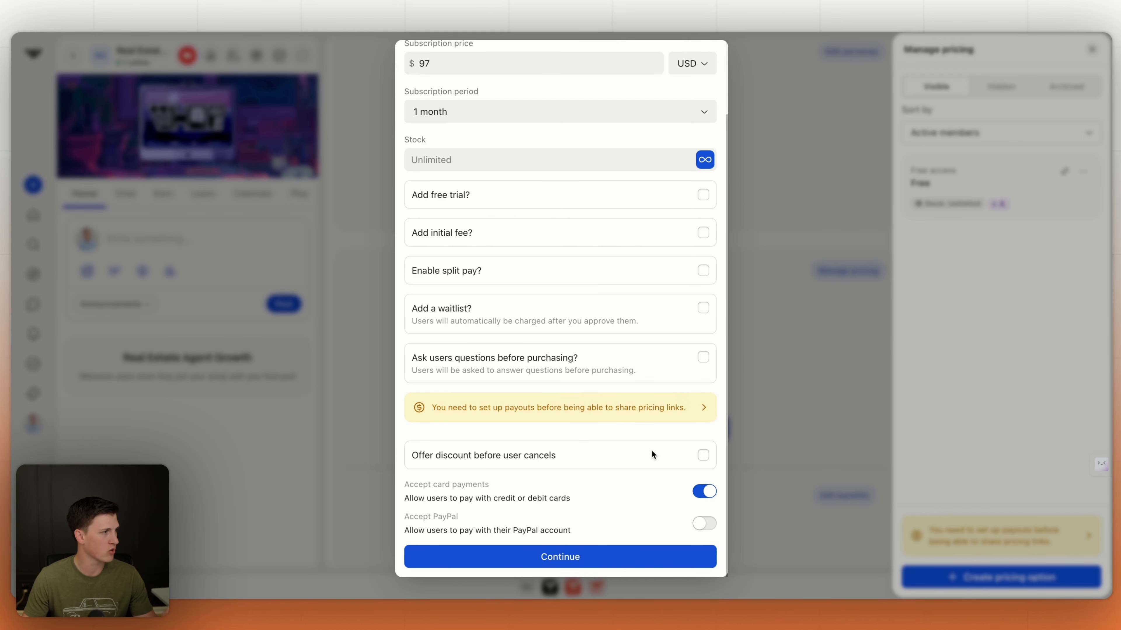
left_click(702, 454)
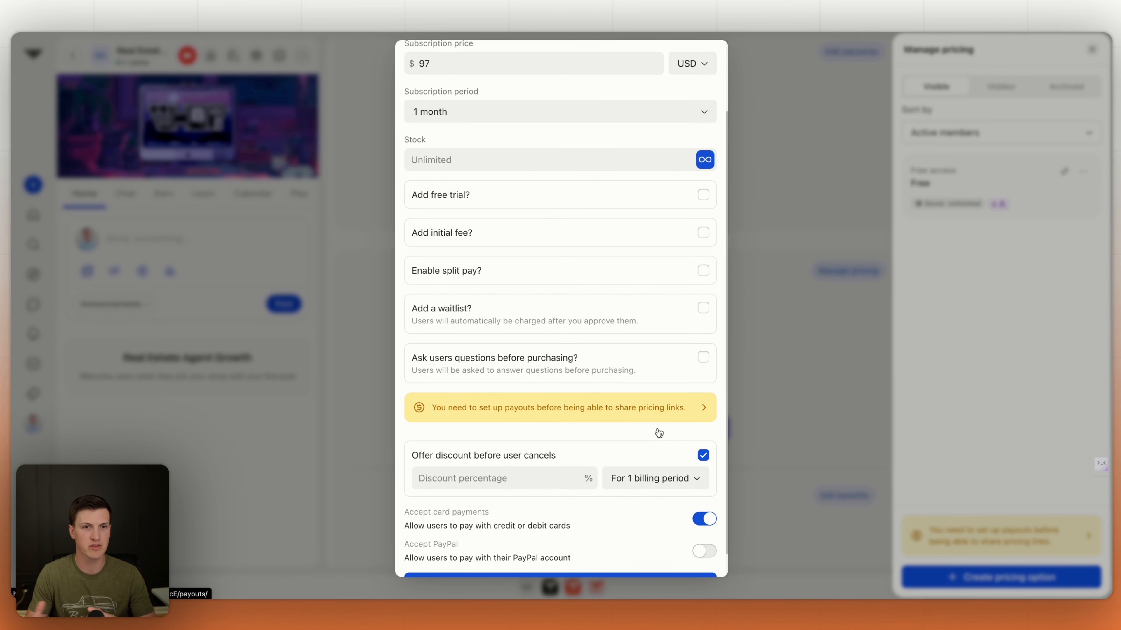
left_click(527, 483)
type("20")
left_click(637, 449)
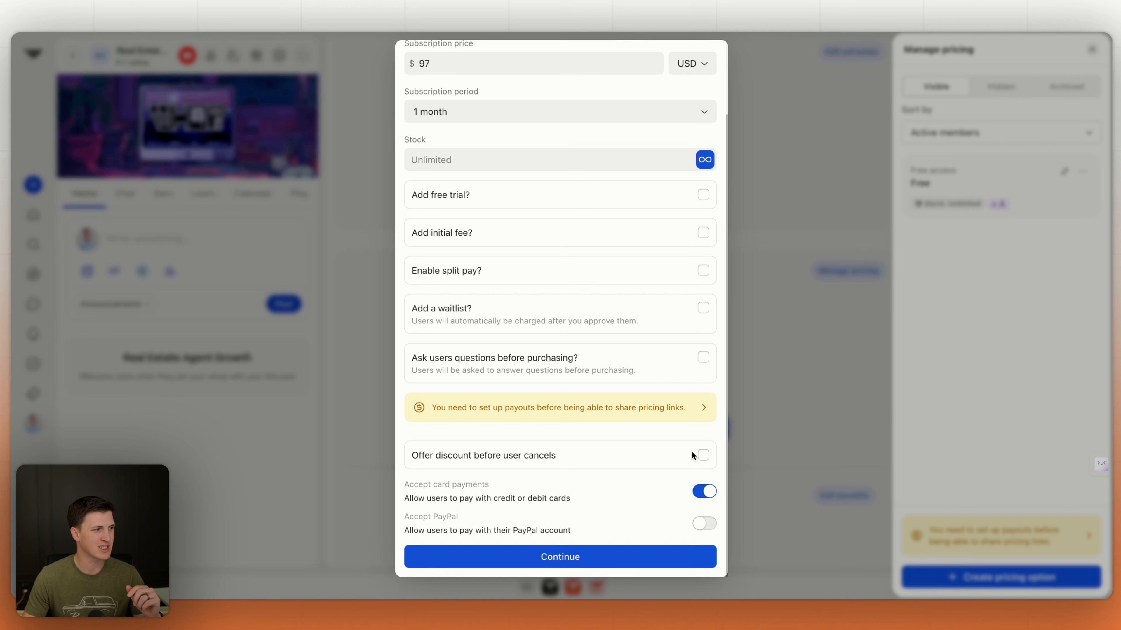
- Make the subscription price visible on the store page and finish creating the pricing option
scroll(678, 451, "up", 2)
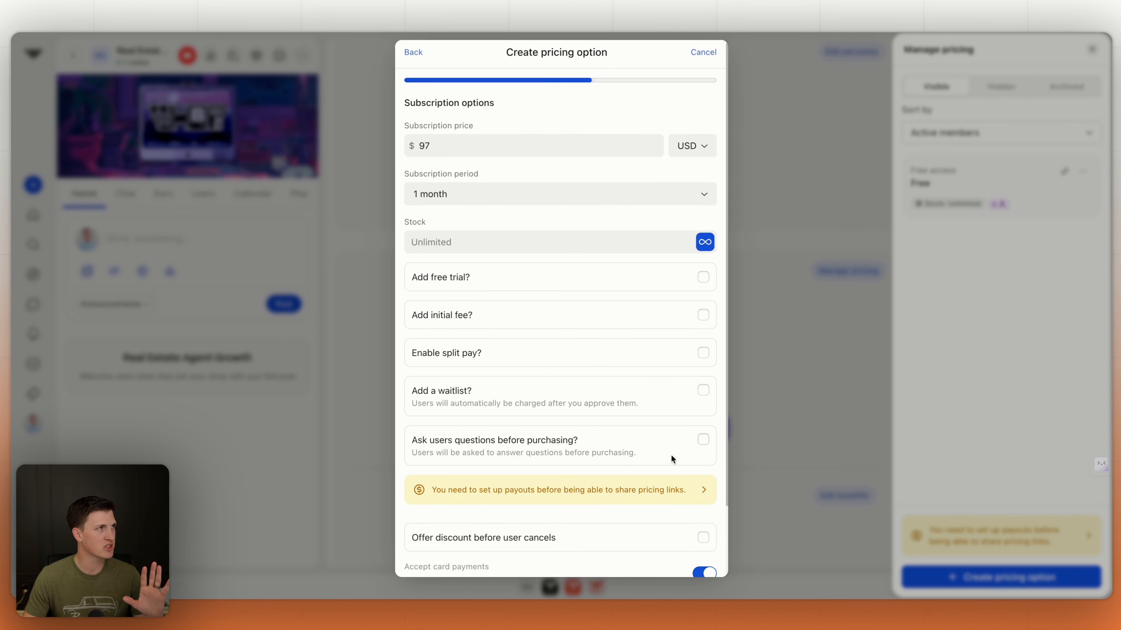
scroll(670, 455, "down", 2)
left_click(599, 556)
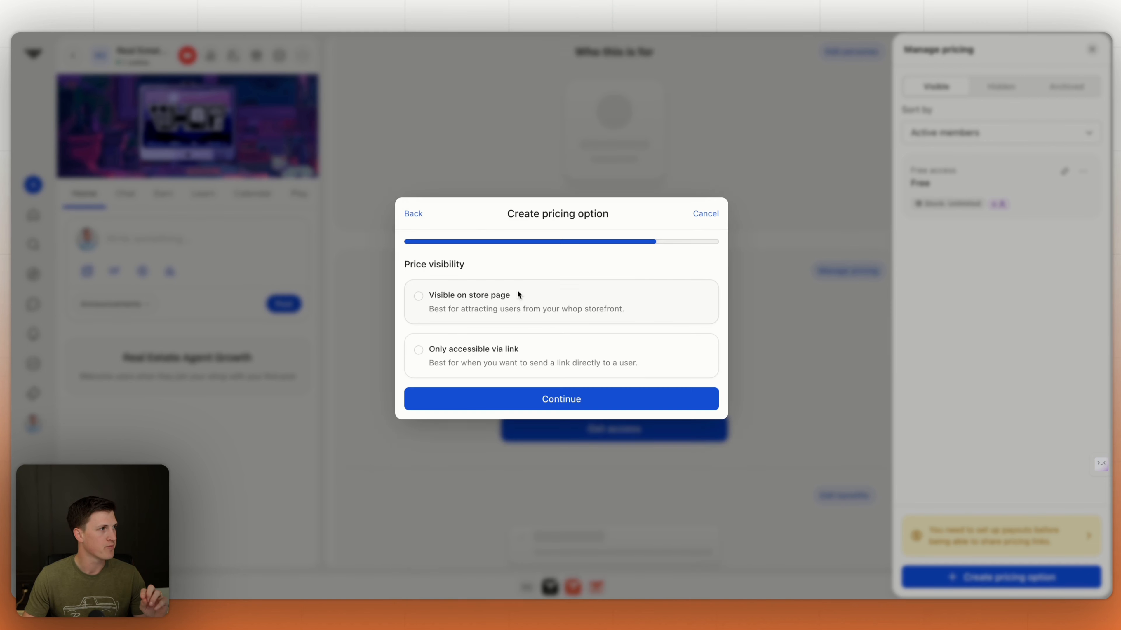
left_click(418, 298)
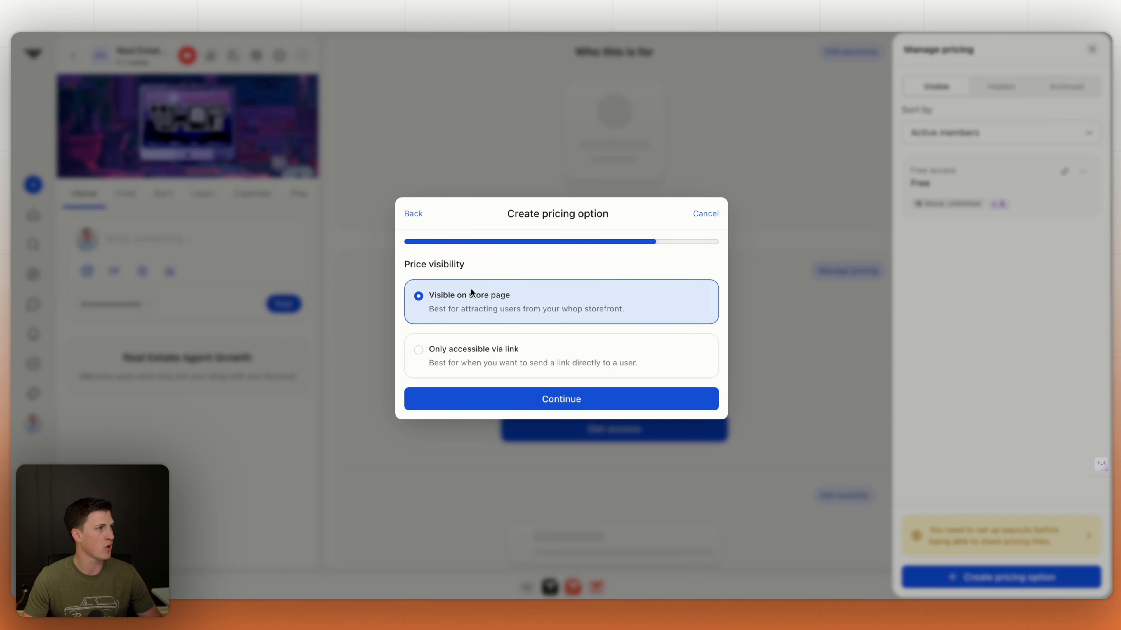
left_click(530, 398)
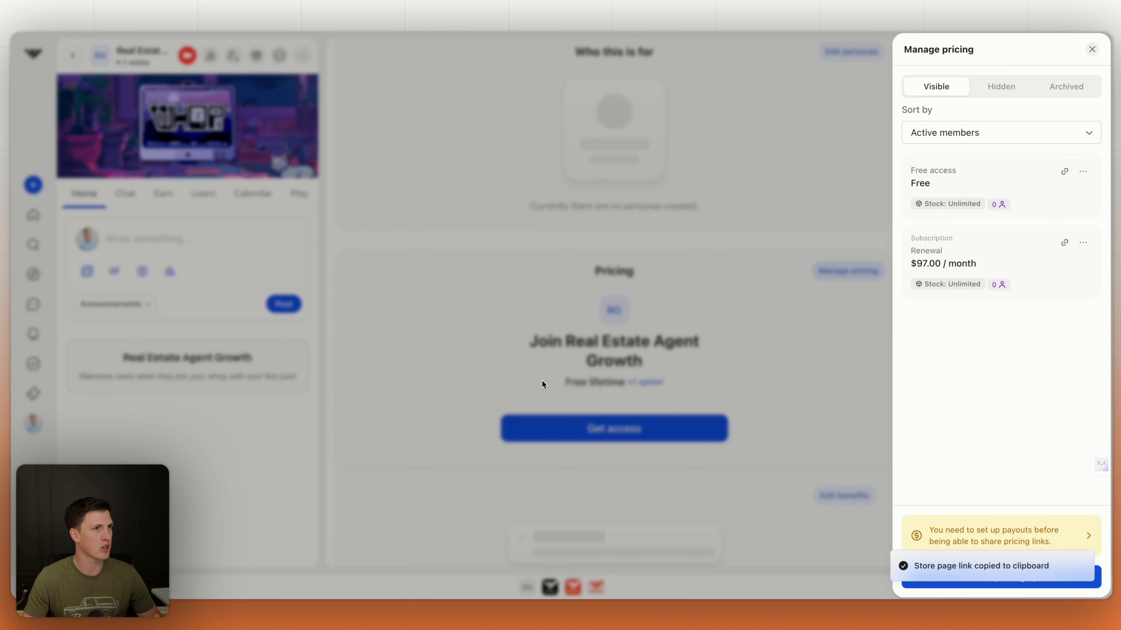
- Leave pricing management and preview the store page as a visitor, looking through to its Pricing section
left_click(1091, 51)
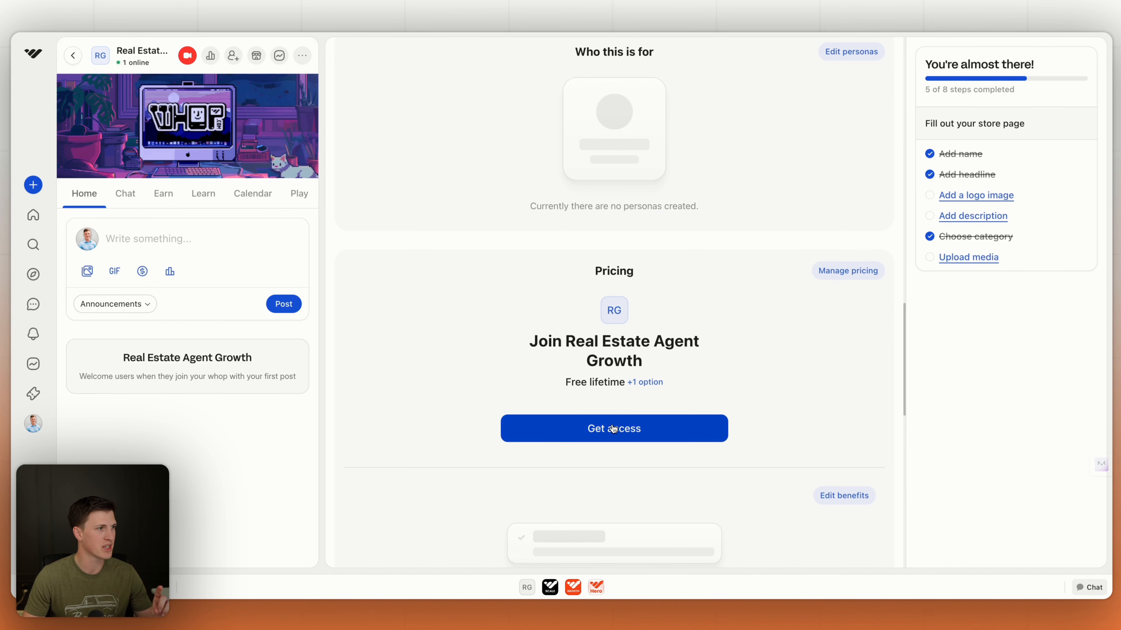
scroll(645, 114, "up", 20)
left_click(879, 47)
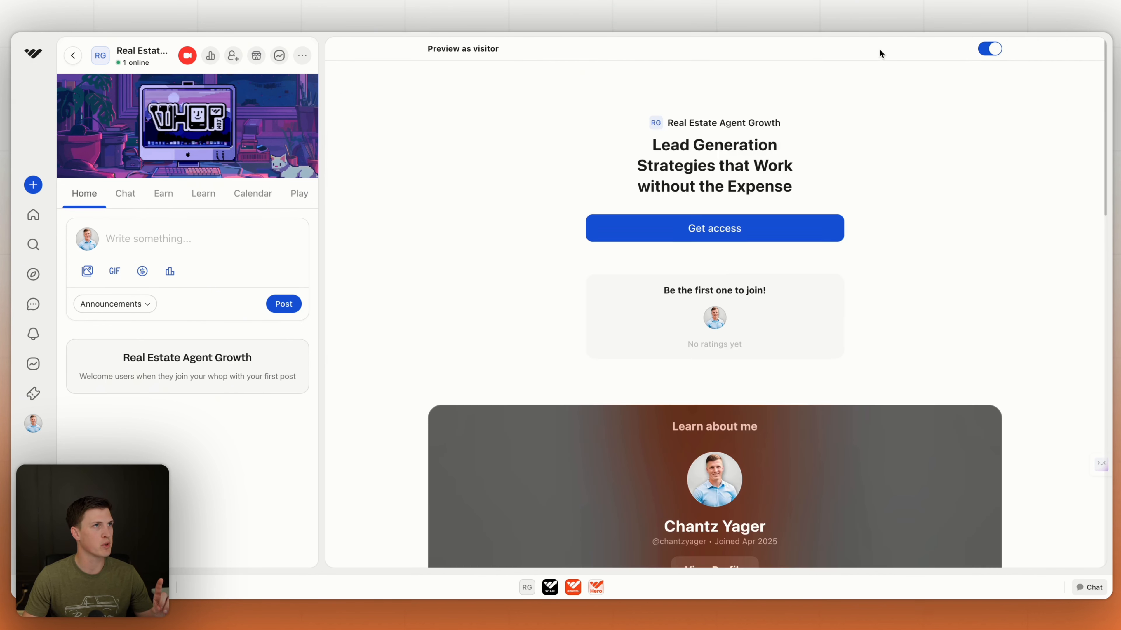
scroll(814, 203, "down", 15)
scroll(815, 195, "up", 10)
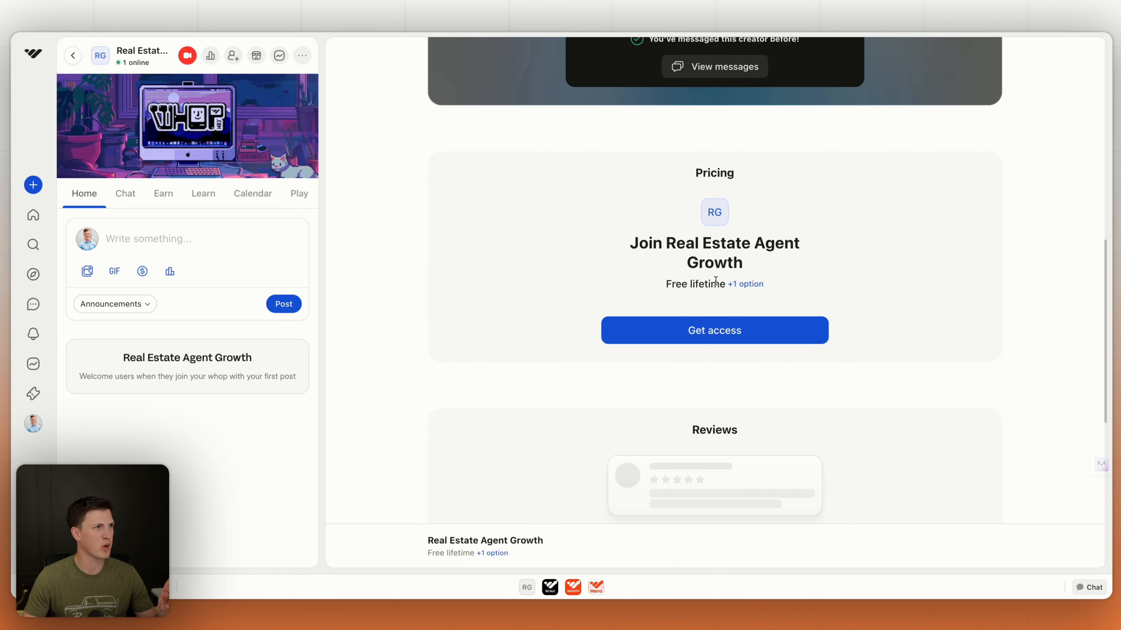
- Check the pricing choices a visitor gets when requesting access, then leave the visitor preview
left_click(711, 329)
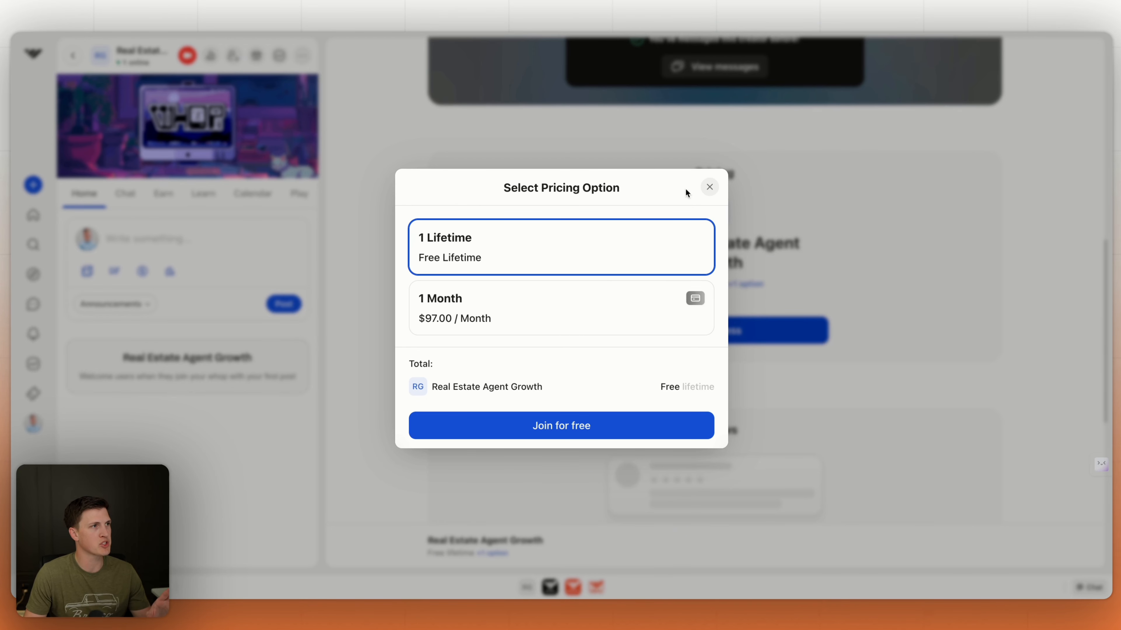
left_click(708, 188)
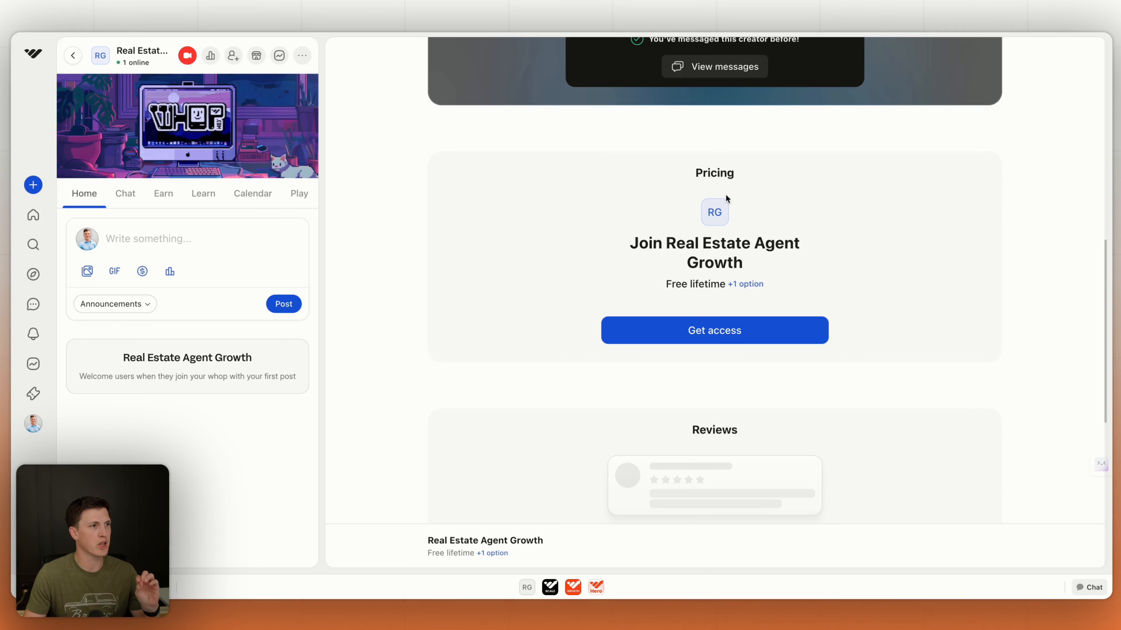
scroll(949, 111, "up", 10)
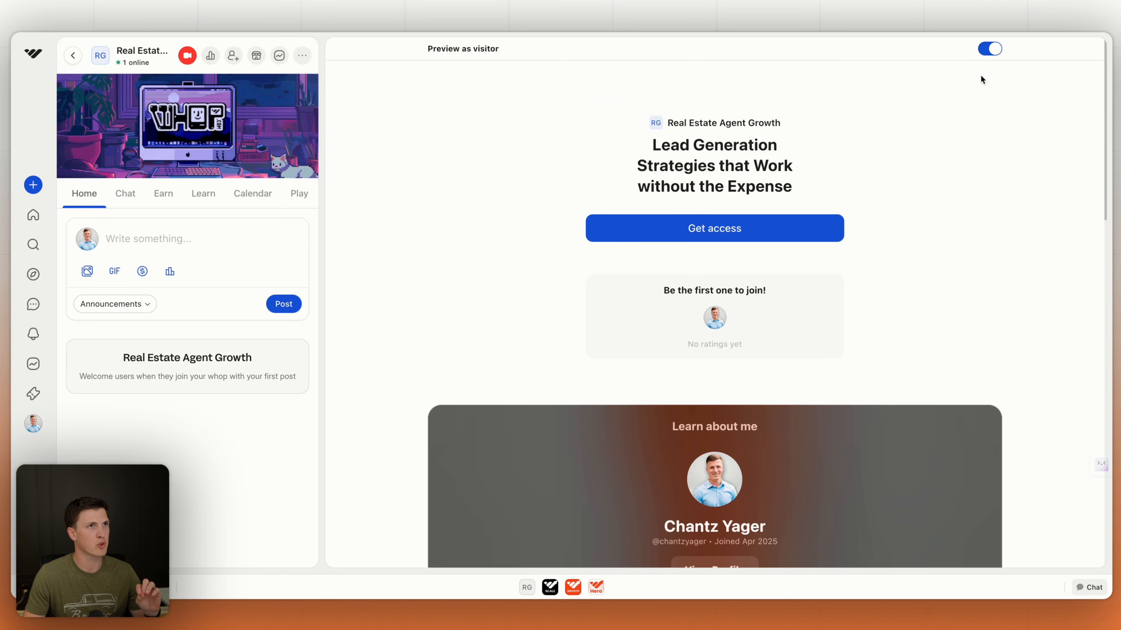
left_click(990, 49)
- Start a new pricing option in the store page's Pricing section as Paid with Single payment frequency
scroll(705, 317, "down", 10)
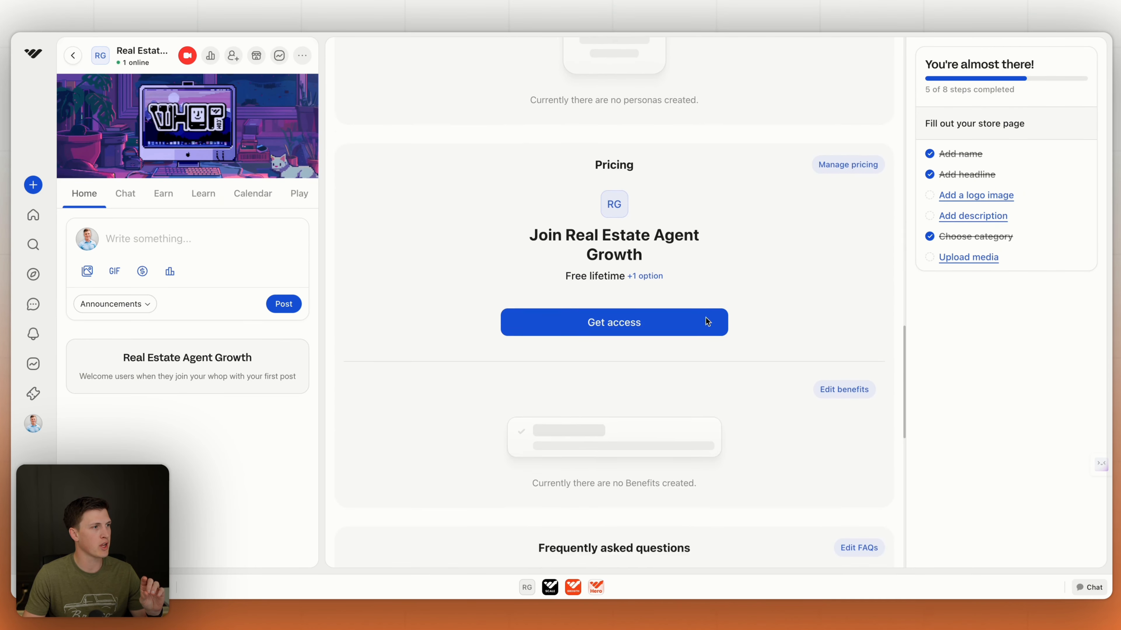
left_click(848, 145)
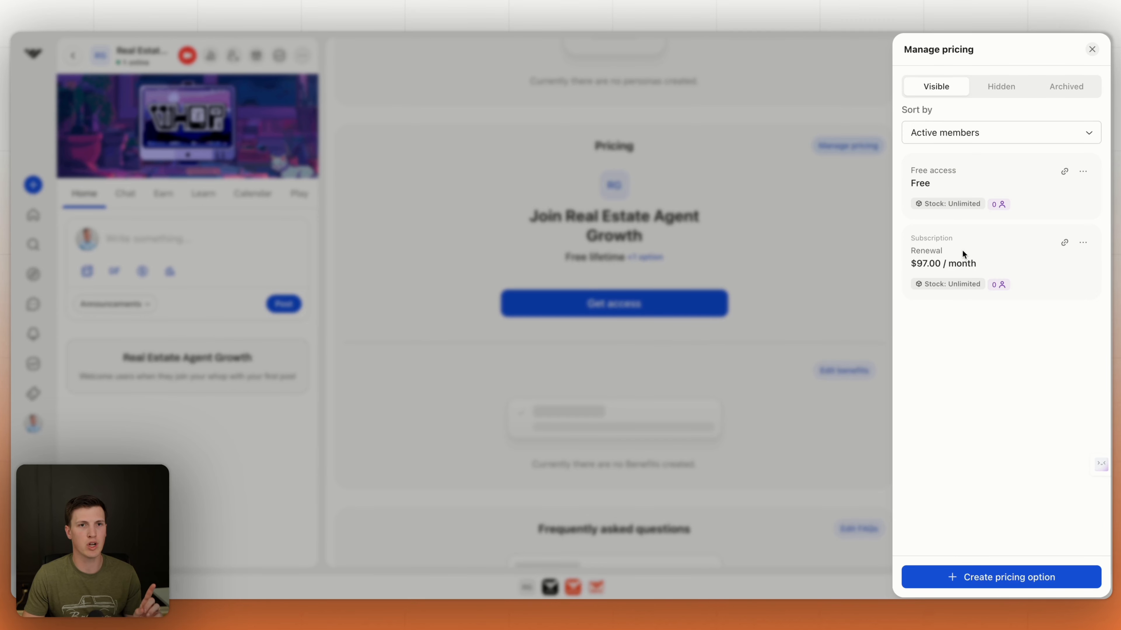
left_click(995, 577)
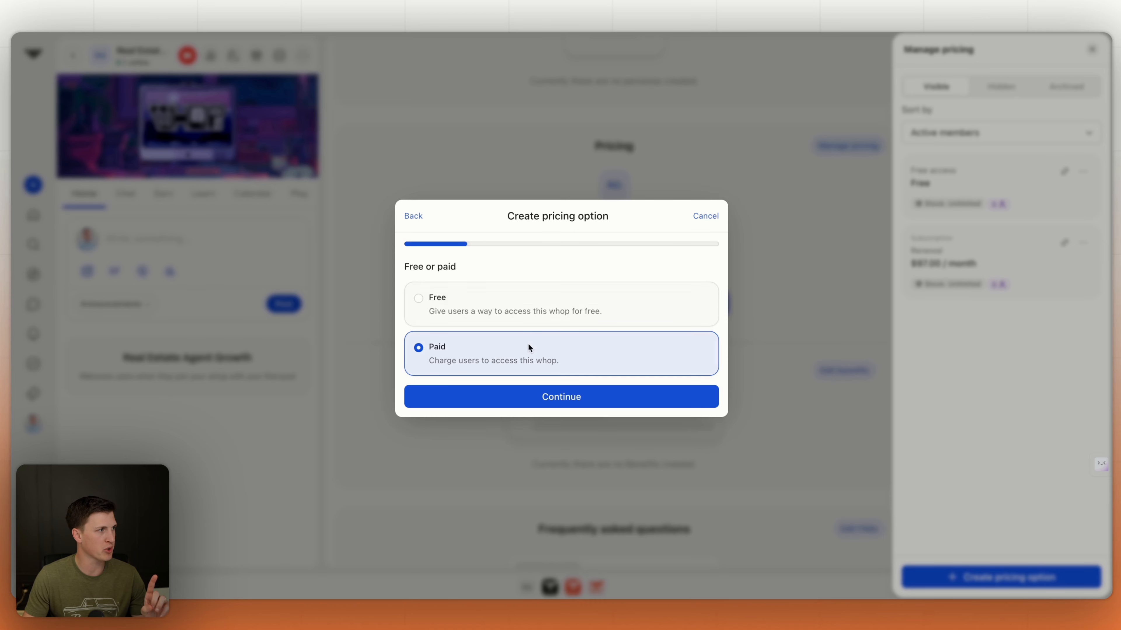
left_click(521, 398)
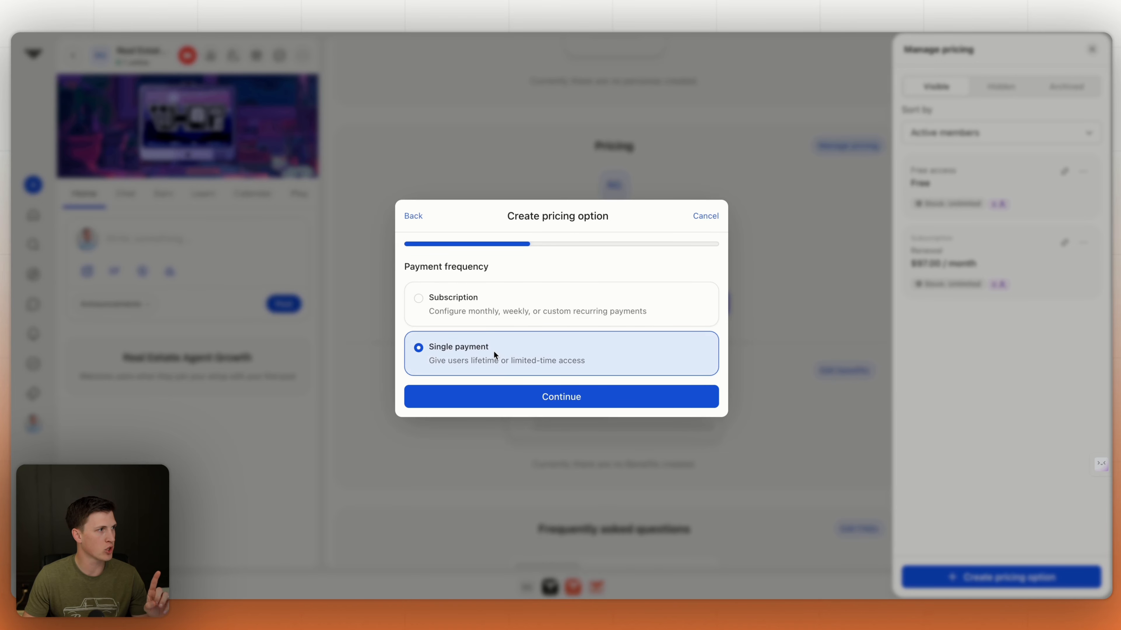
left_click(518, 397)
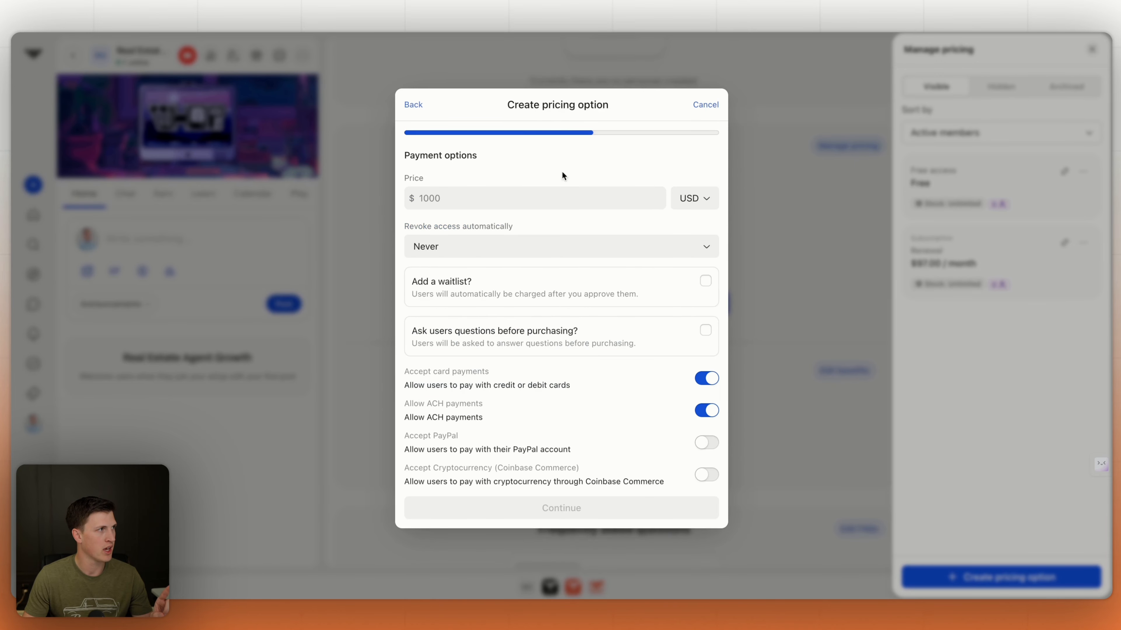
- Set the single payment price to 997 USD and accept PayPal and cryptocurrency payments
left_click(508, 198)
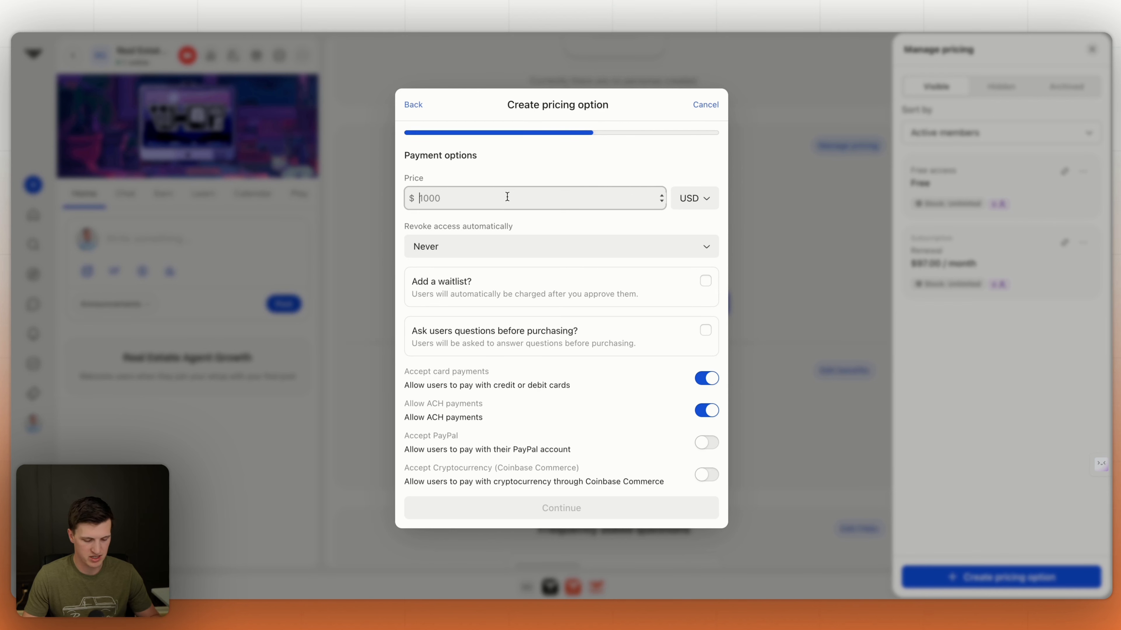
type("997")
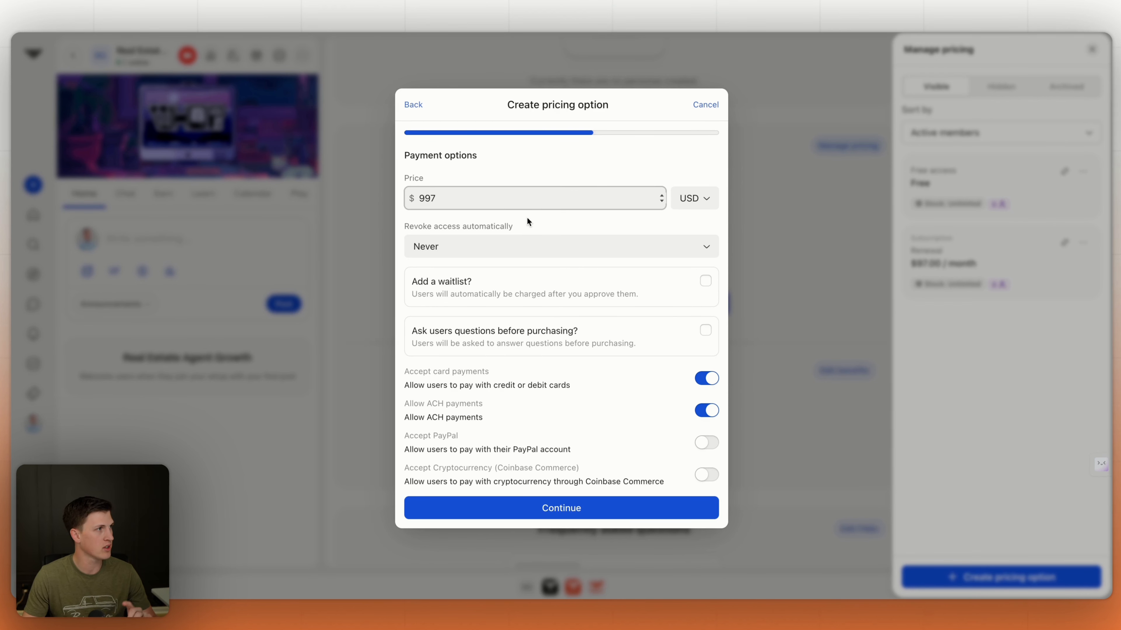
left_click(527, 219)
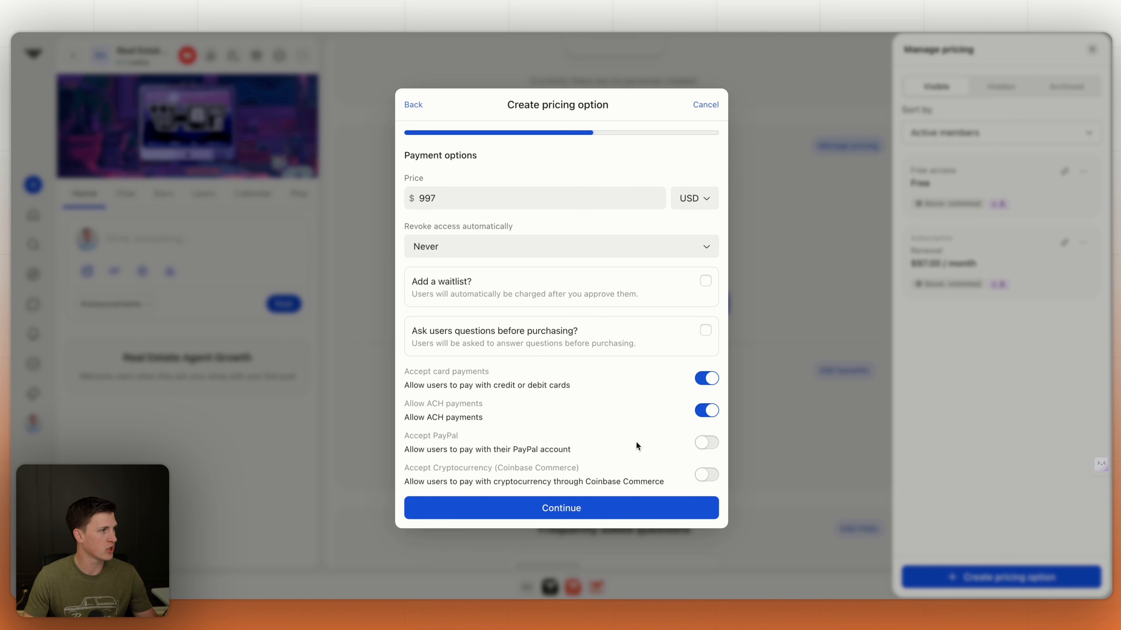
left_click(701, 476)
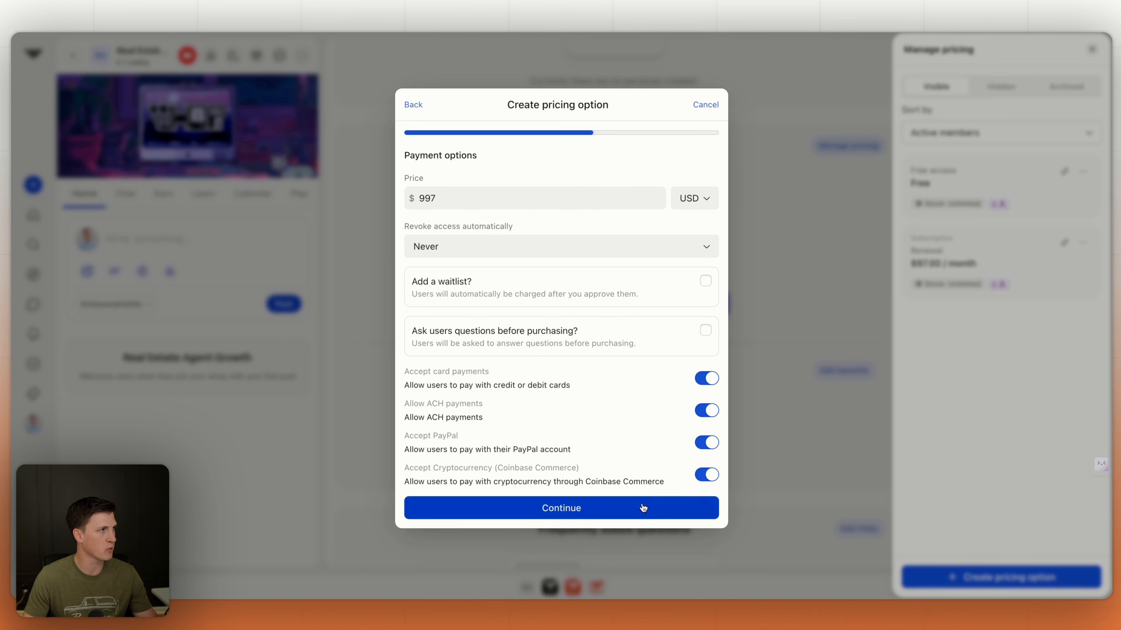
- Make the single payment price visible on the store page and finish creating the pricing option
left_click(643, 507)
left_click(514, 298)
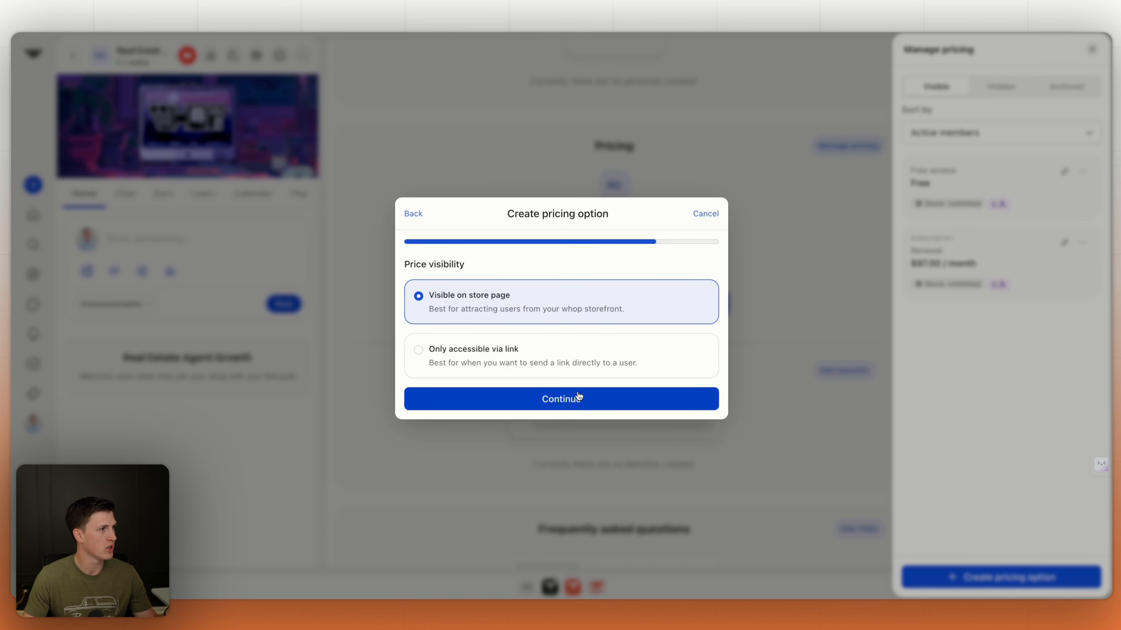
left_click(577, 396)
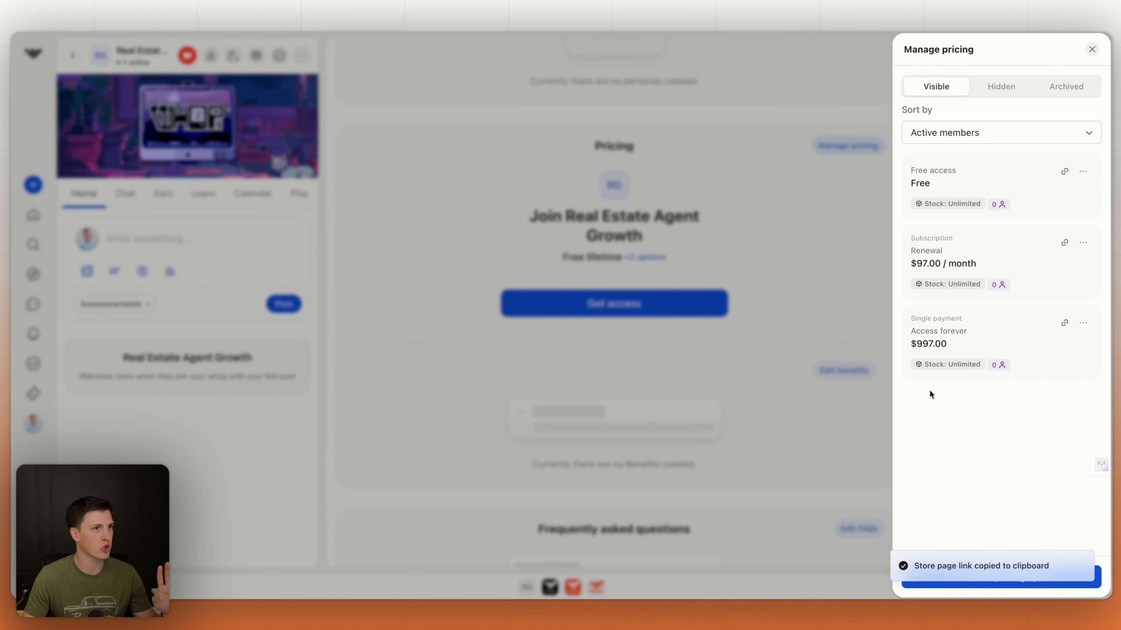
- Archive the Free access pricing option and leave pricing management
left_click(1082, 172)
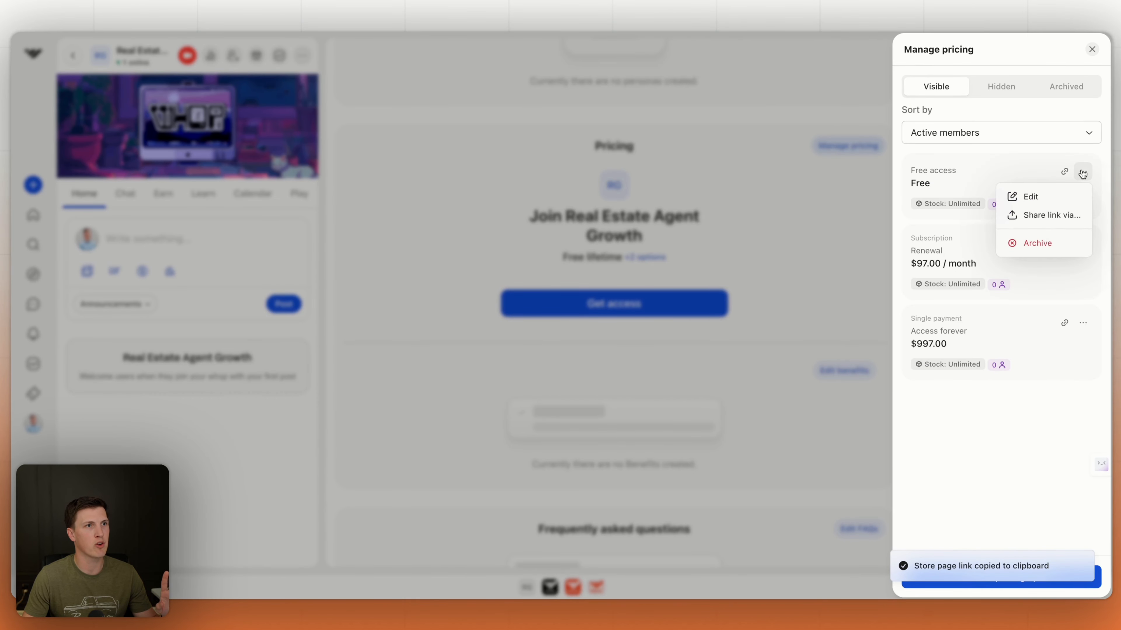
left_click(1025, 243)
left_click(675, 330)
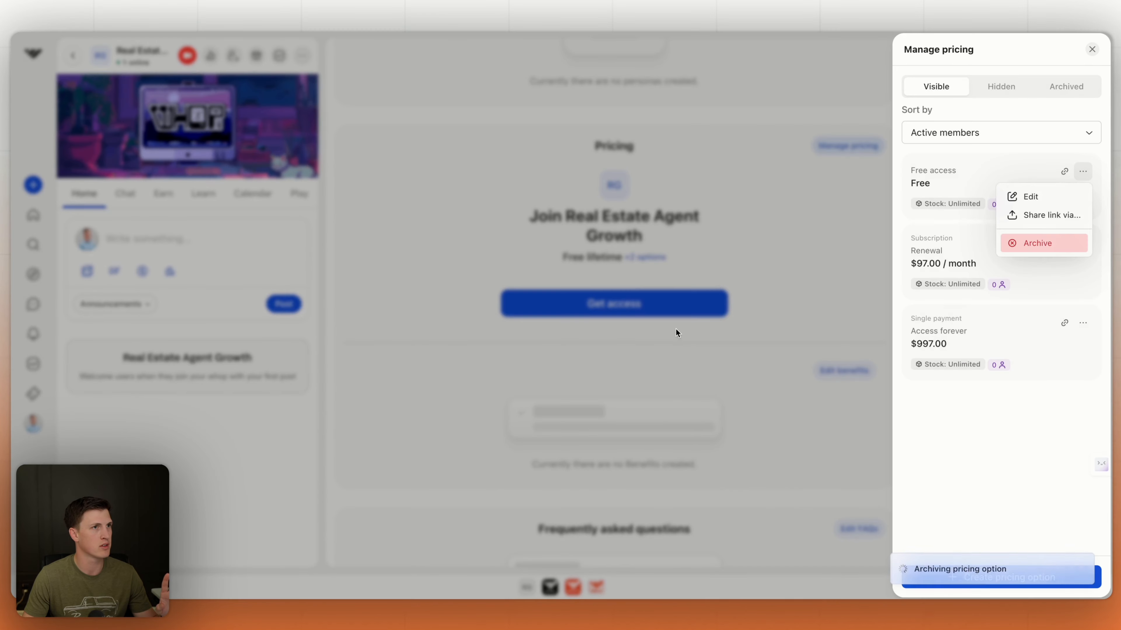
left_click(1092, 49)
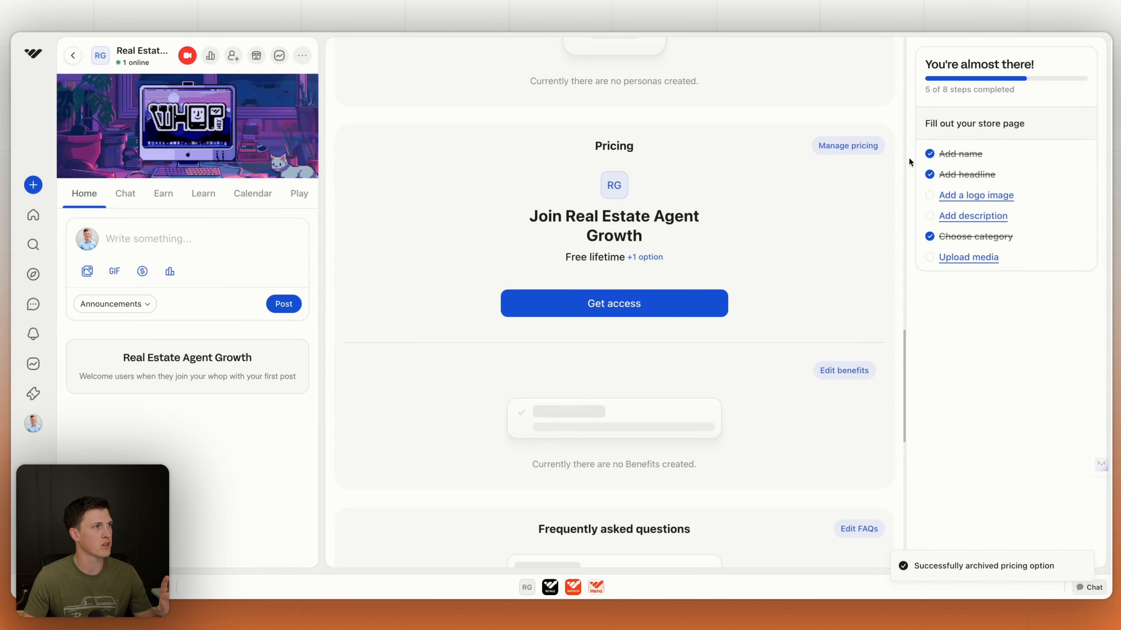
- Reopen pricing management and review the visible, hidden and archived pricing options
scroll(792, 206, "up", 15)
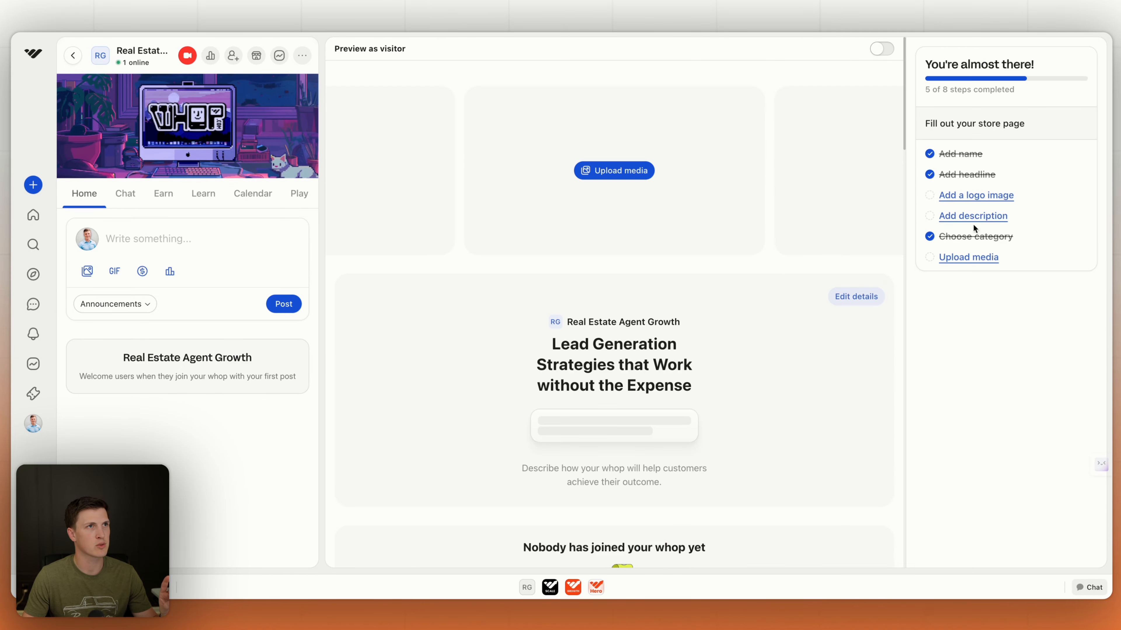
scroll(743, 410, "down", 15)
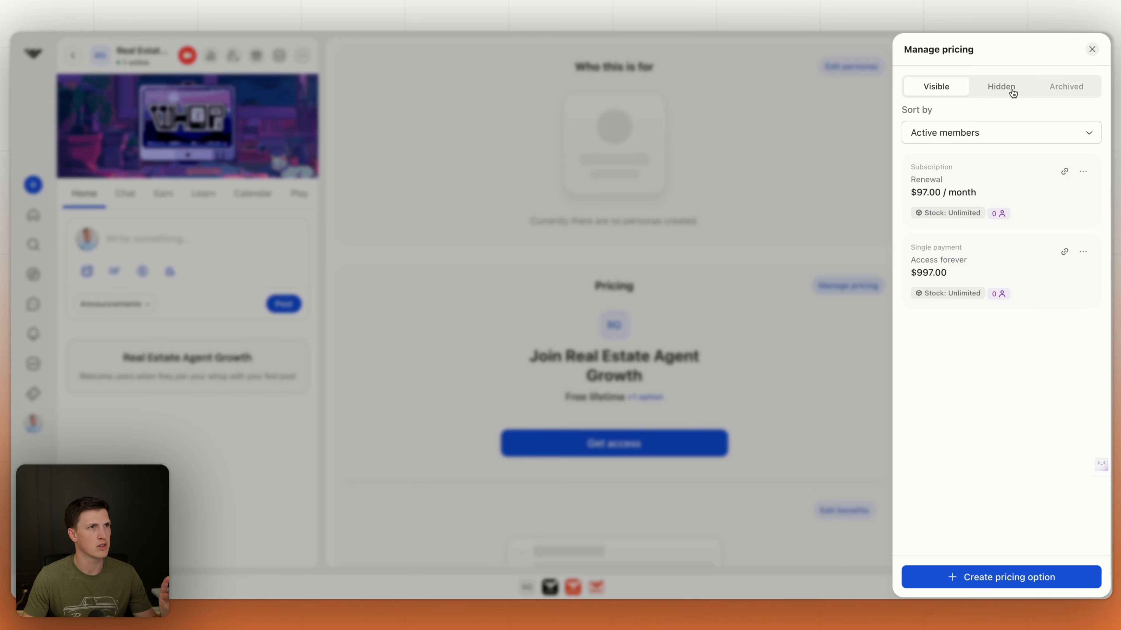
left_click(1011, 92)
left_click(1067, 91)
left_click(926, 90)
left_click(1090, 44)
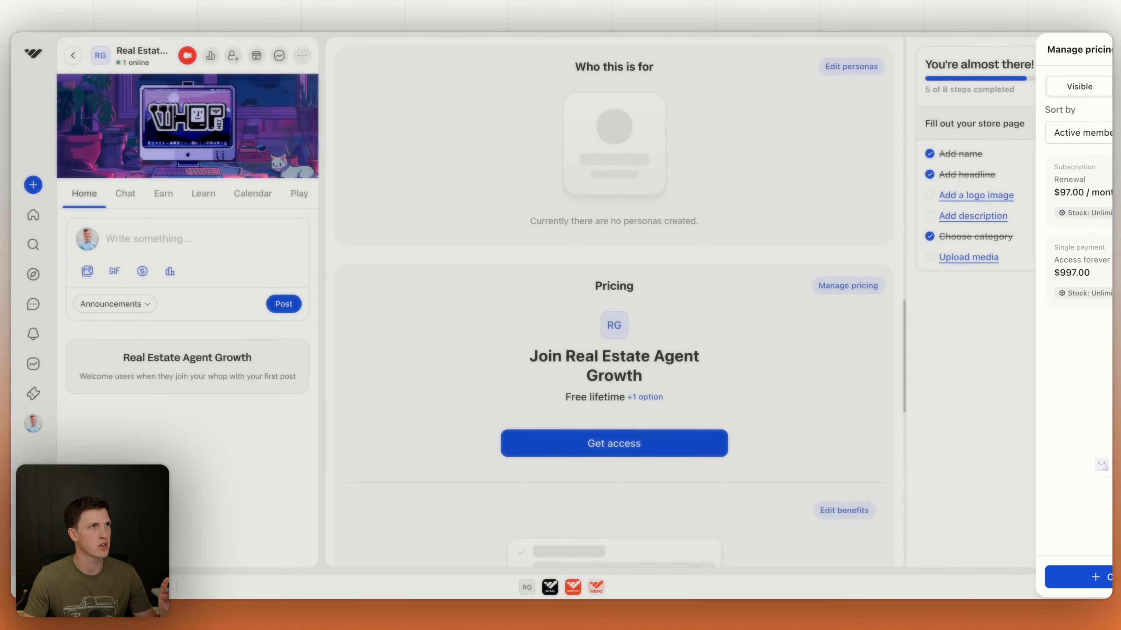
- Check the pricing choices offered when requesting access to Real Estate Agent Growth, then close them
scroll(706, 279, "down", 3)
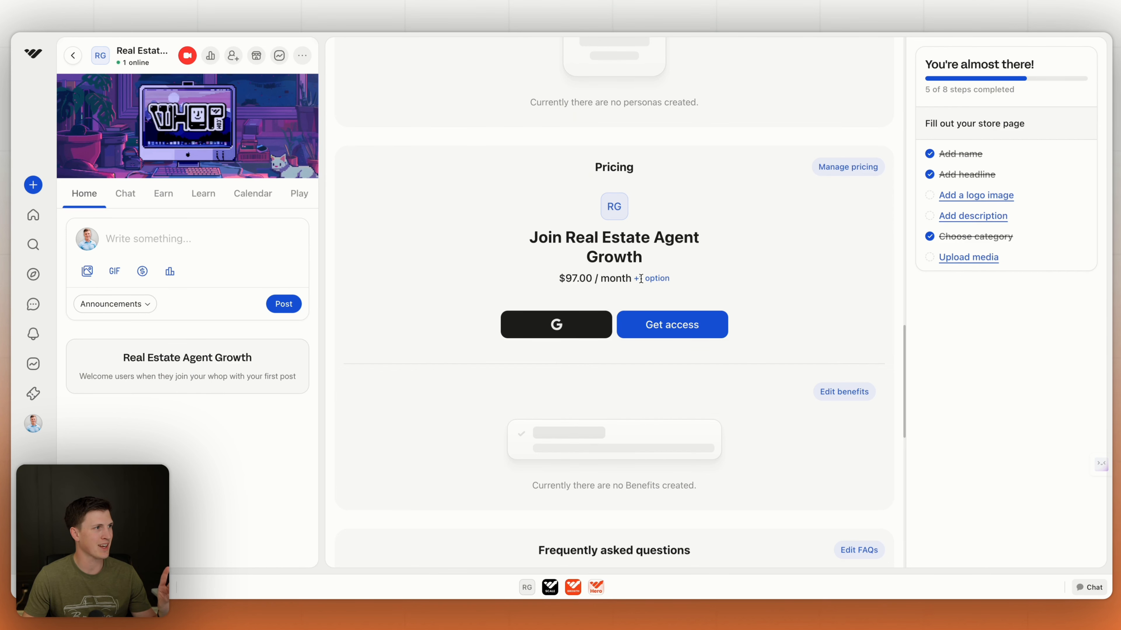
left_click(638, 317)
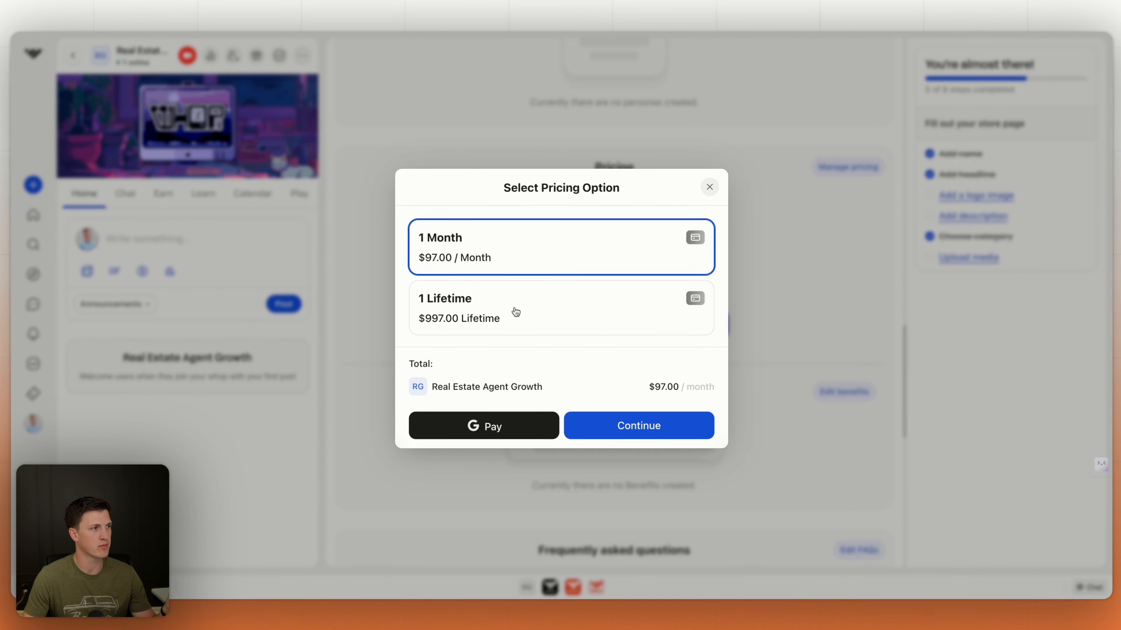
left_click(709, 187)
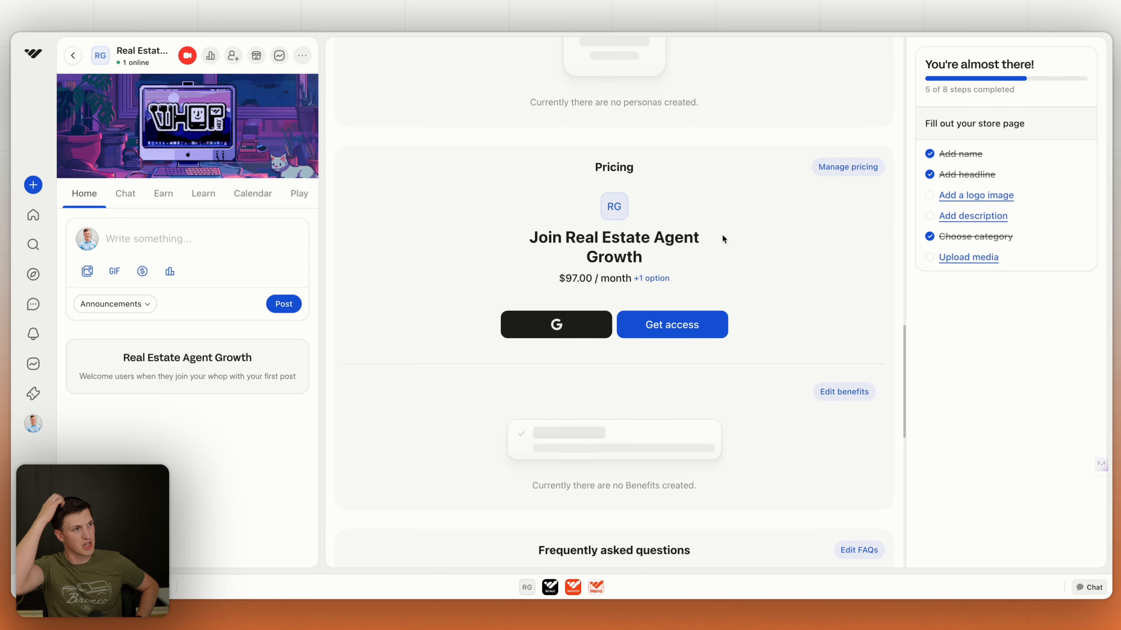
- Switch to the Whop Hero community and examine the Your whops tiers and header on its store page
left_click(598, 584)
scroll(678, 471, "down", 5)
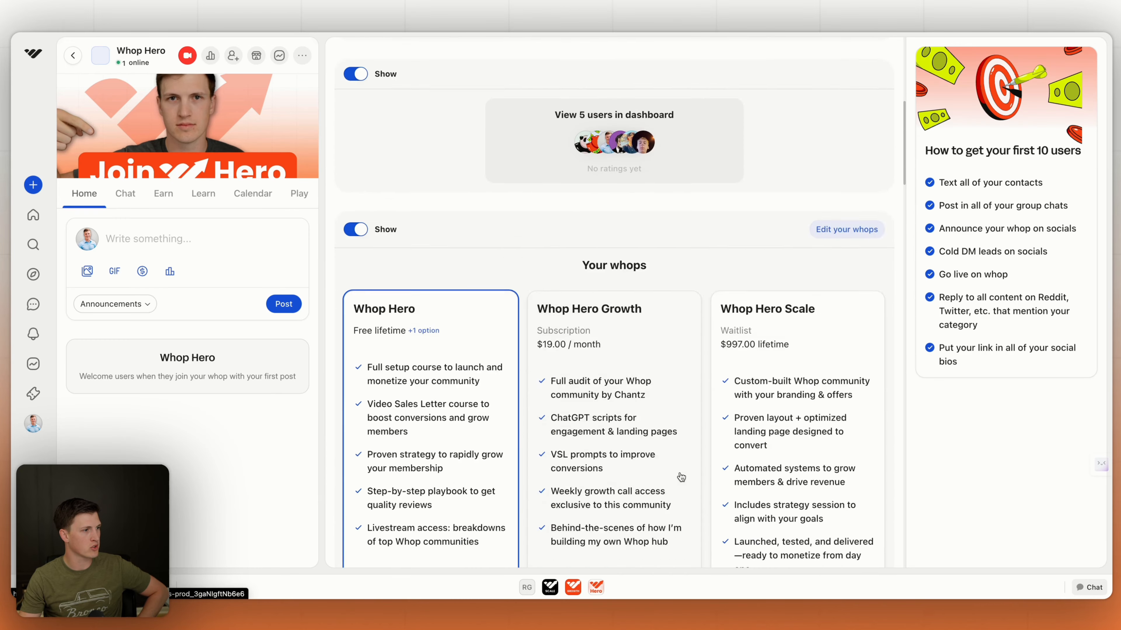
scroll(679, 471, "up", 1)
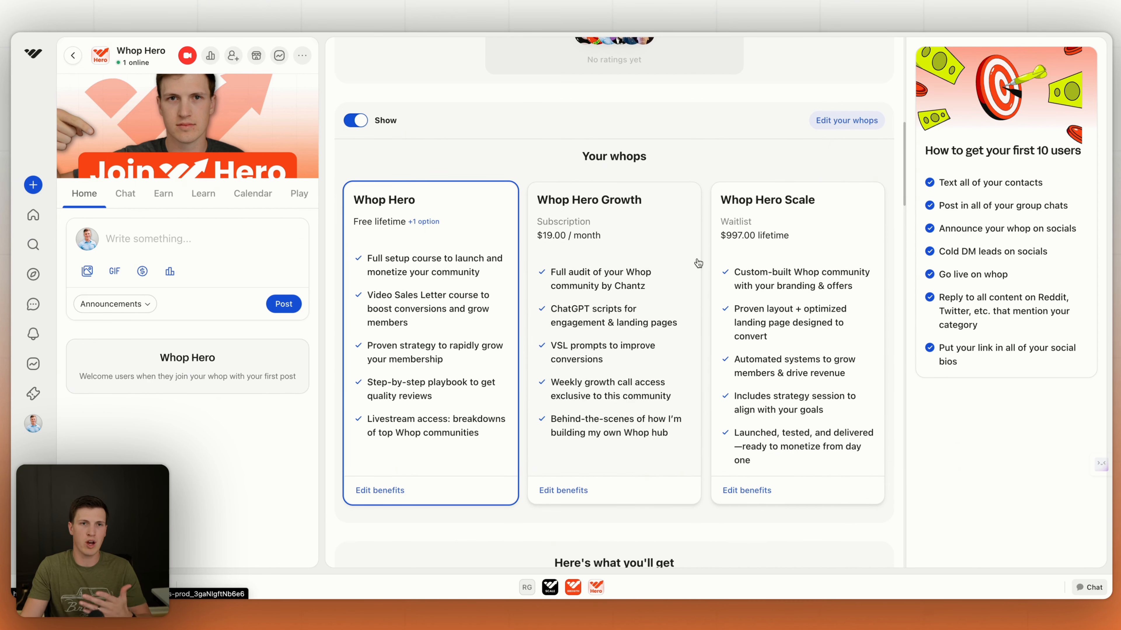
scroll(698, 263, "up", 8)
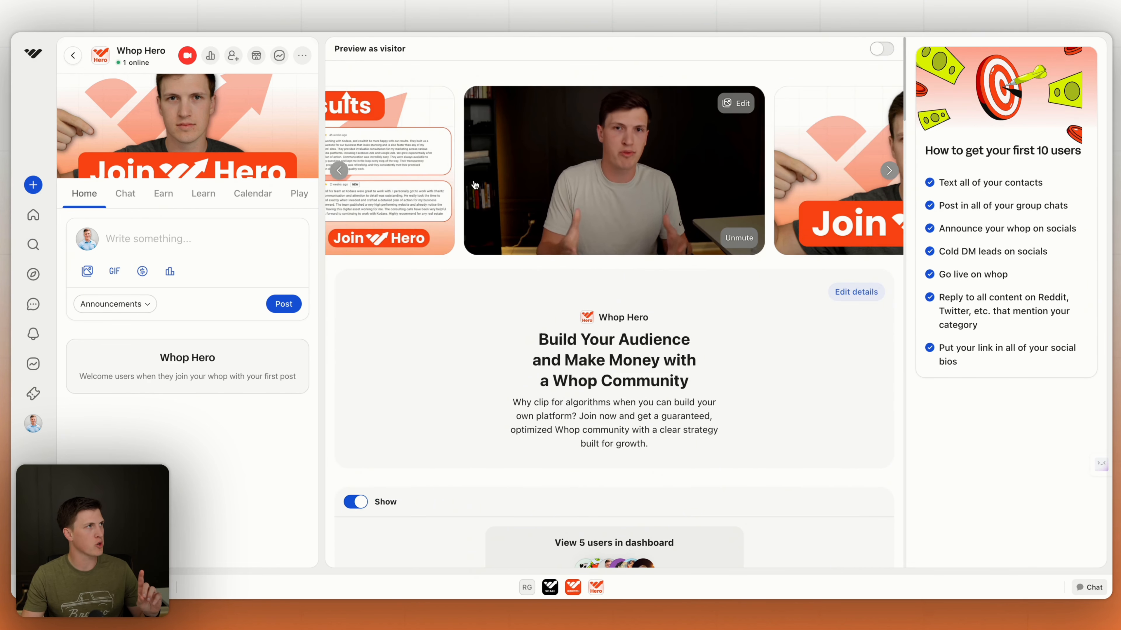
- Return to Real Estate Agent Growth's store page and open the benefits in its Pricing section for editing
left_click(524, 588)
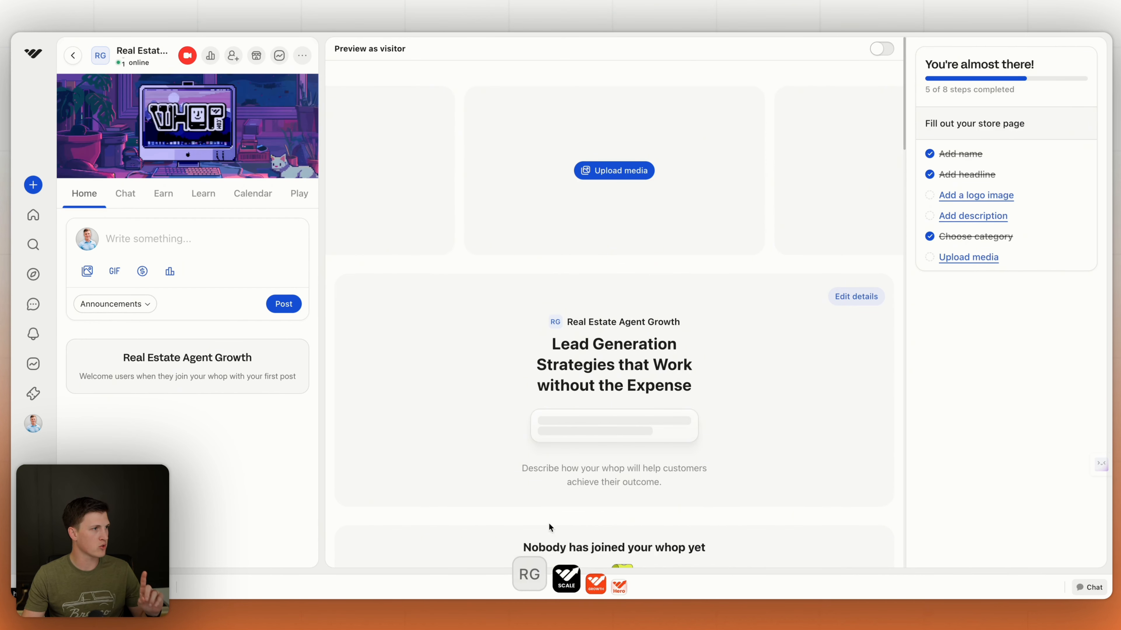
scroll(726, 450, "down", 8)
scroll(720, 447, "down", 15)
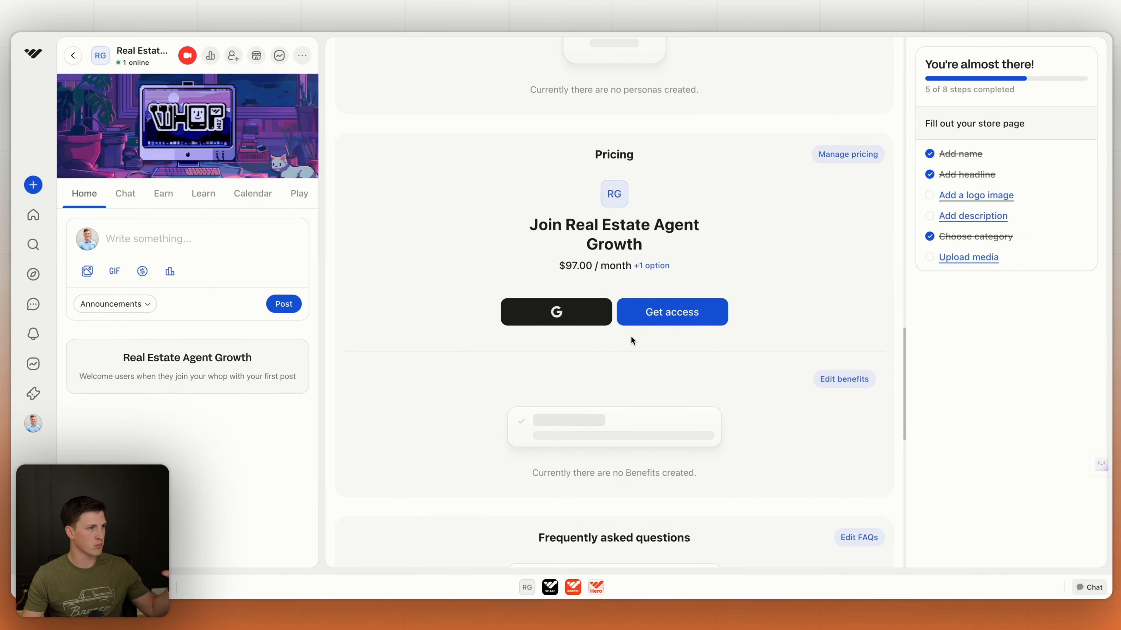
left_click(838, 381)
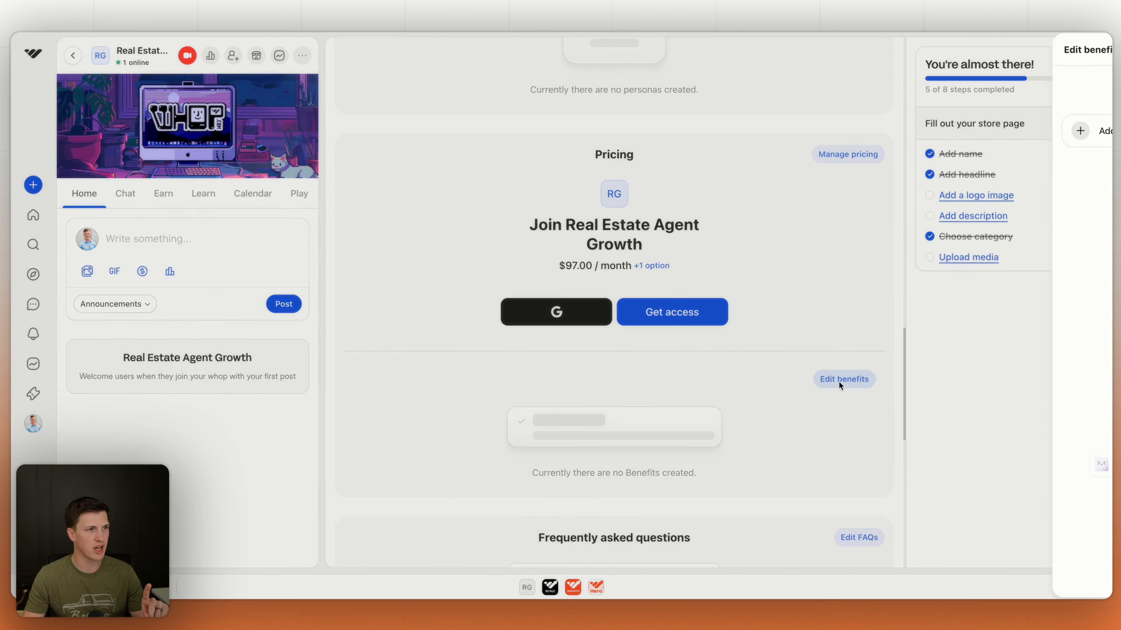
left_click(921, 132)
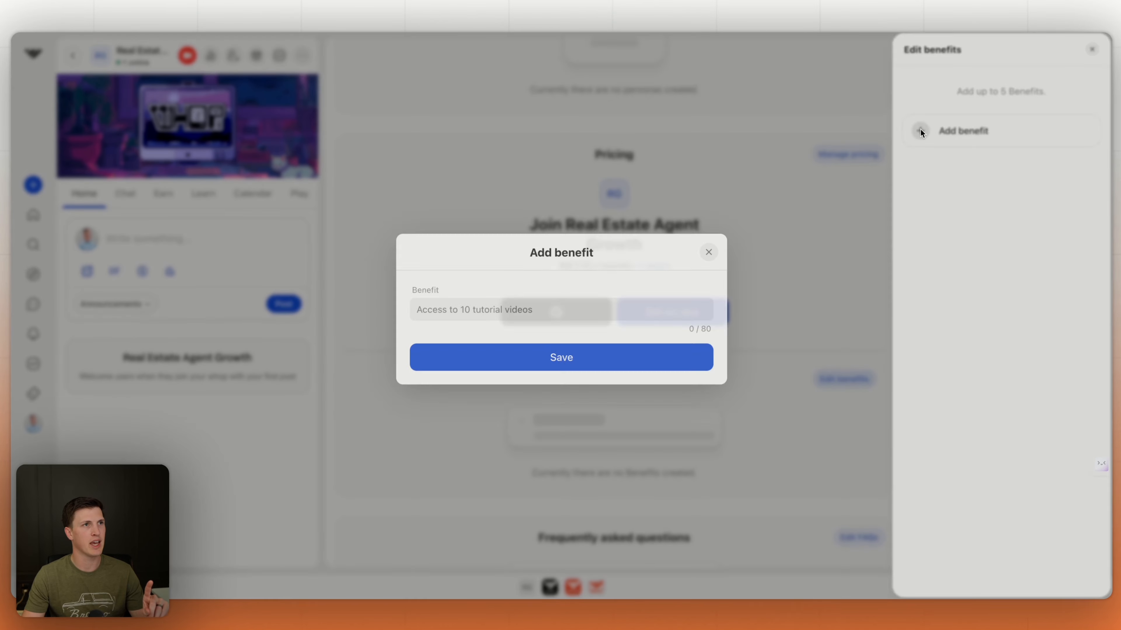
left_click(707, 251)
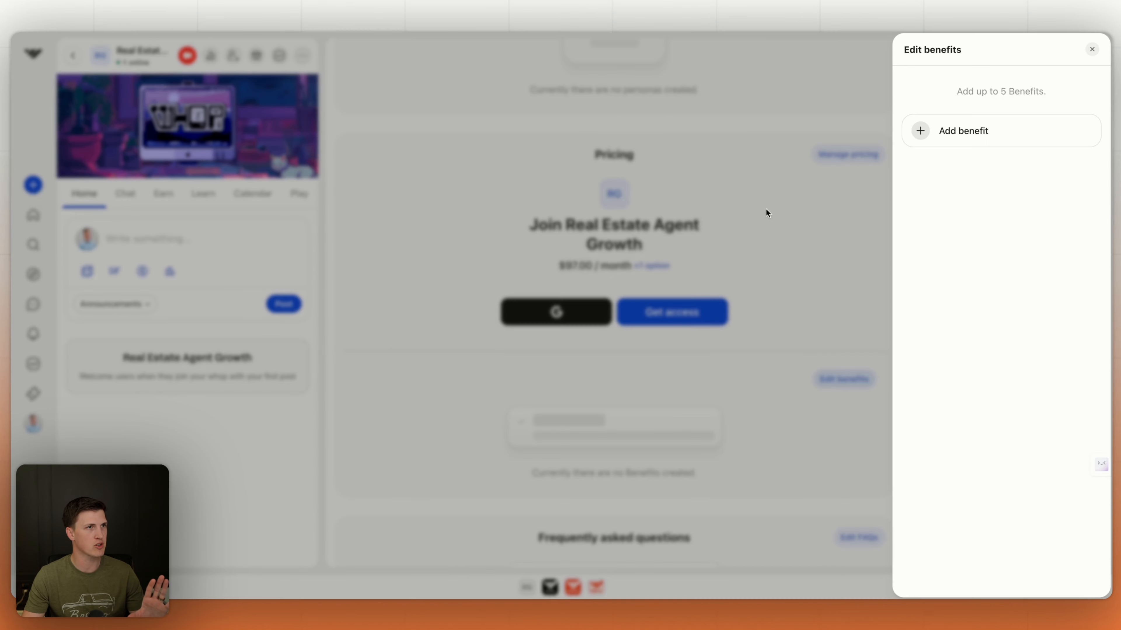
- Add five benefits named Benefit 1, Benefit 2, Benefit 3, Benefit 4 and Benefit 5, and leave benefit editing
left_click(919, 131)
left_click(627, 310)
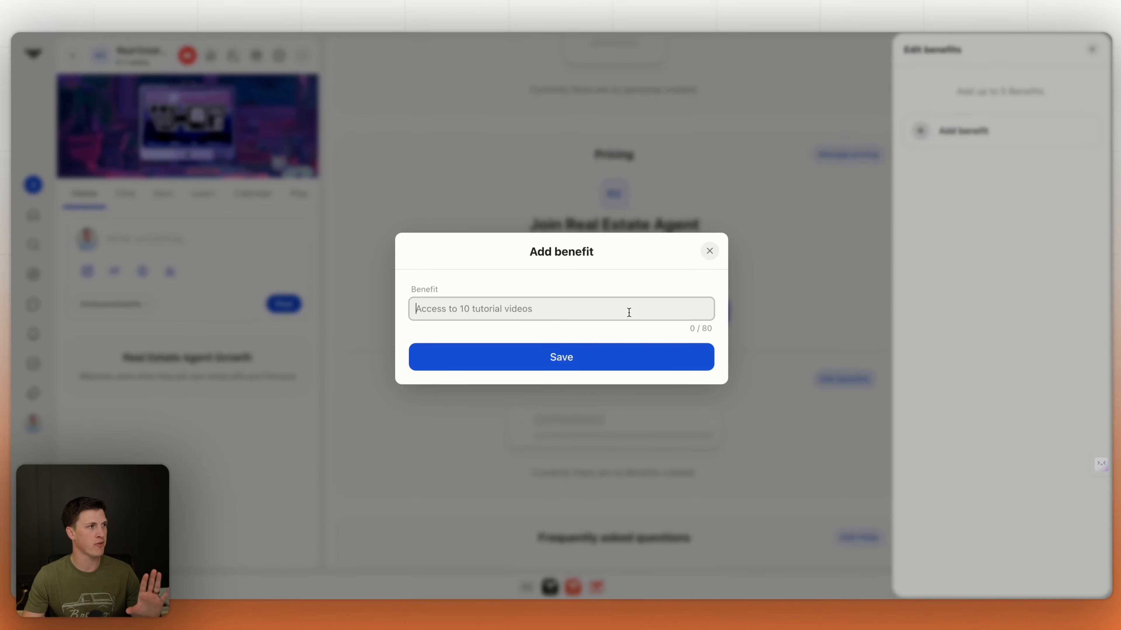
left_click(639, 275)
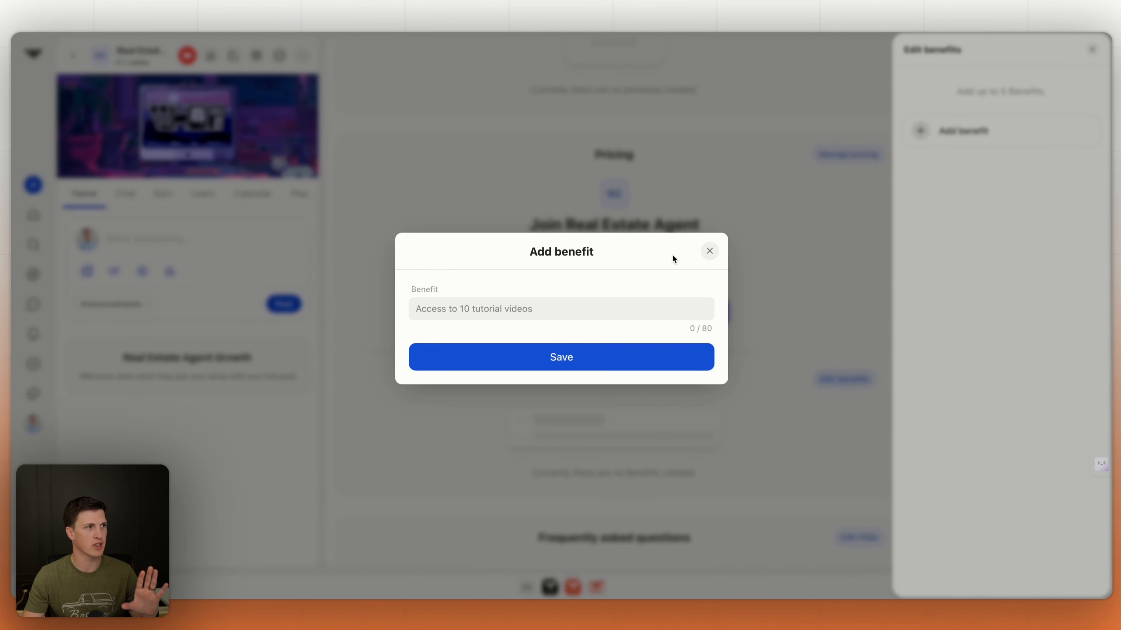
left_click(544, 309)
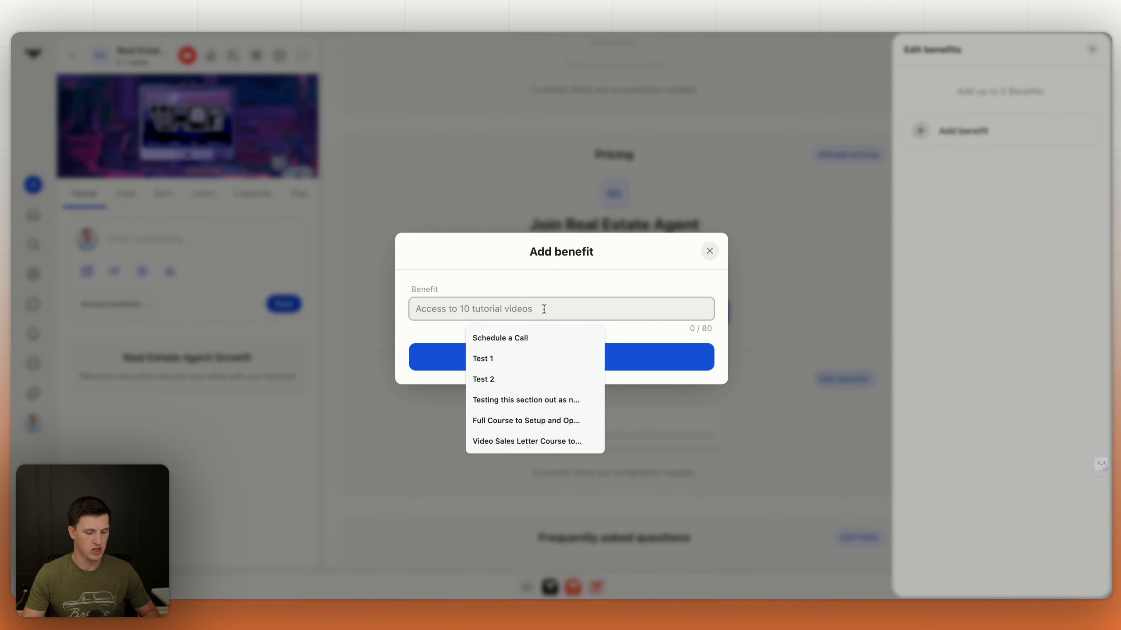
type("Benefit 1")
key("Return")
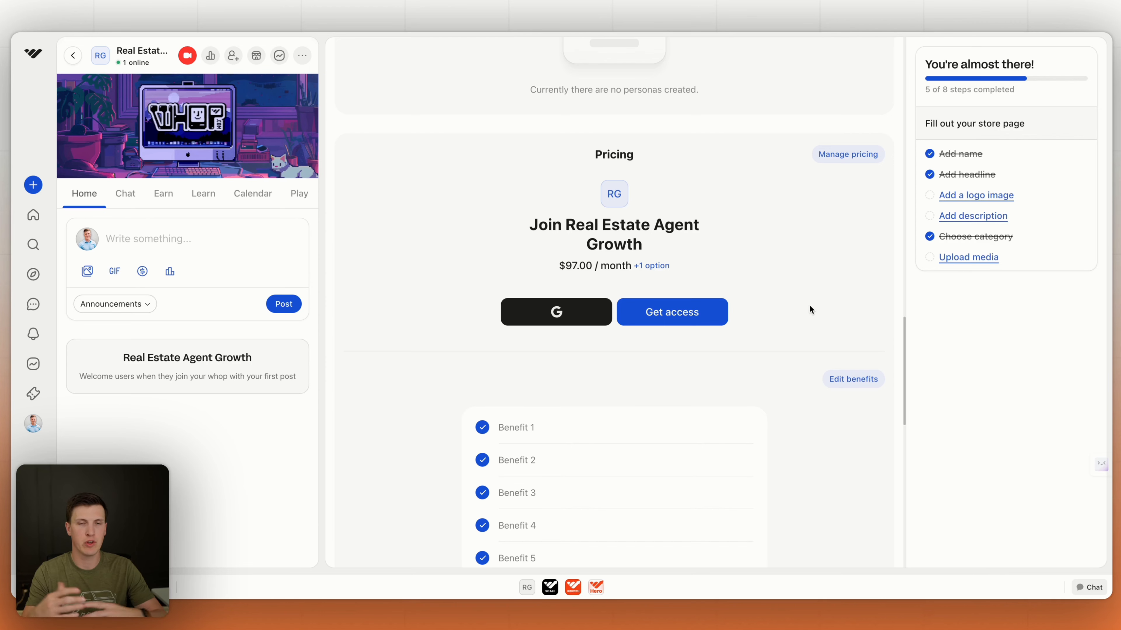
- Look over the store page's sections down to FAQs, reviews and the affiliate section
scroll(809, 305, "up", 15)
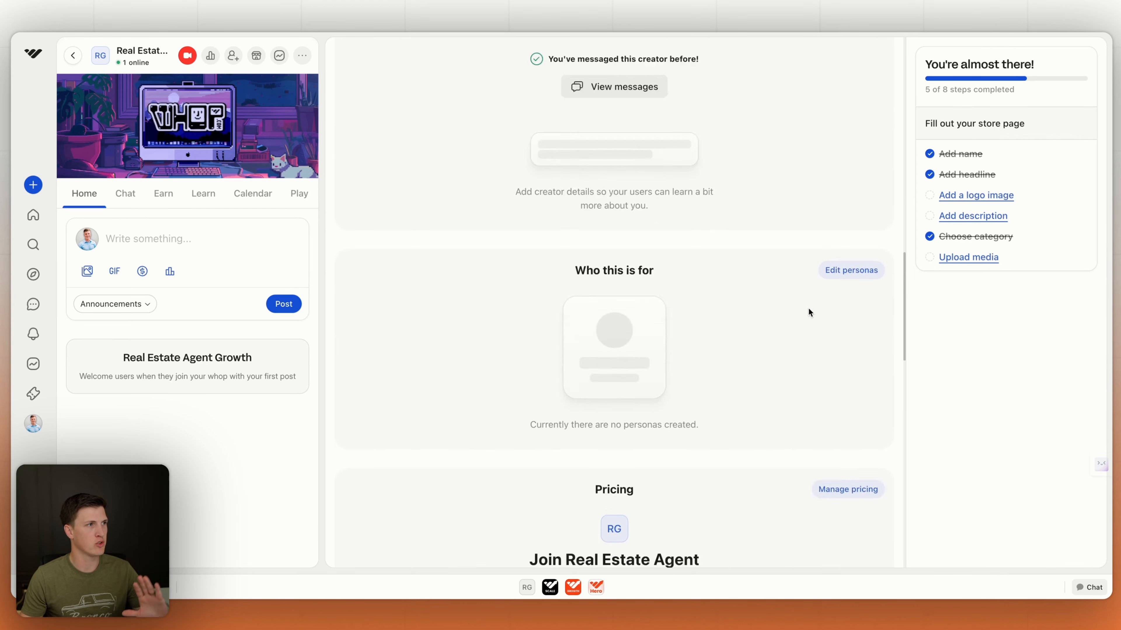
scroll(808, 310, "down", 15)
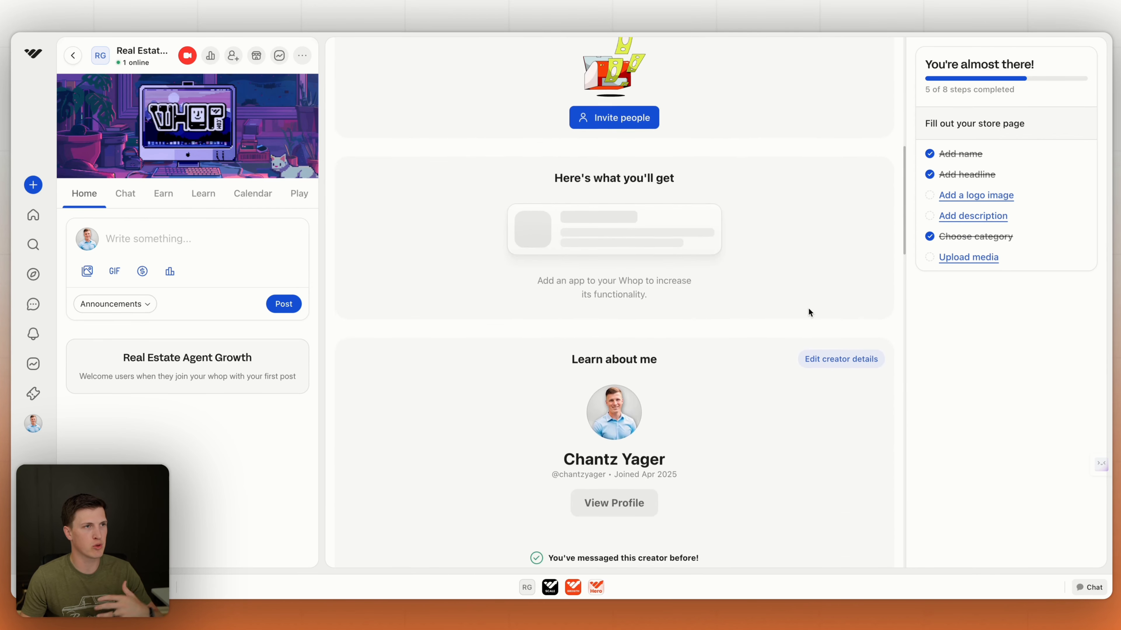
scroll(809, 312, "down", 15)
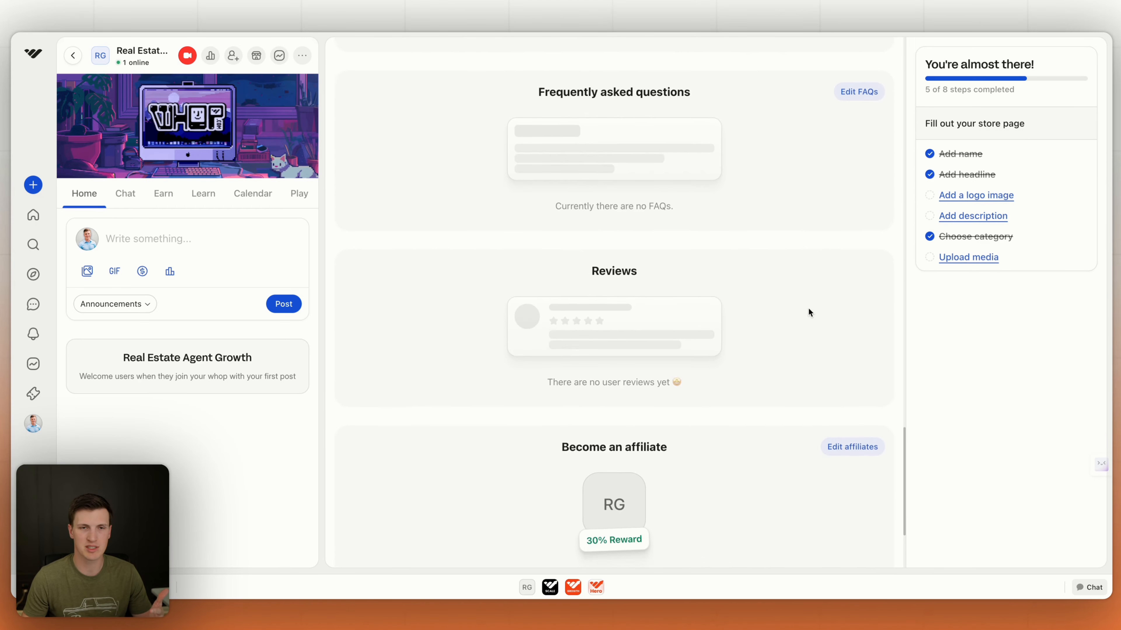
- Review the store page's benefits, pricing, personas, creator details and headline sections back up to the media area
scroll(808, 311, "up", 8)
scroll(809, 309, "up", 2)
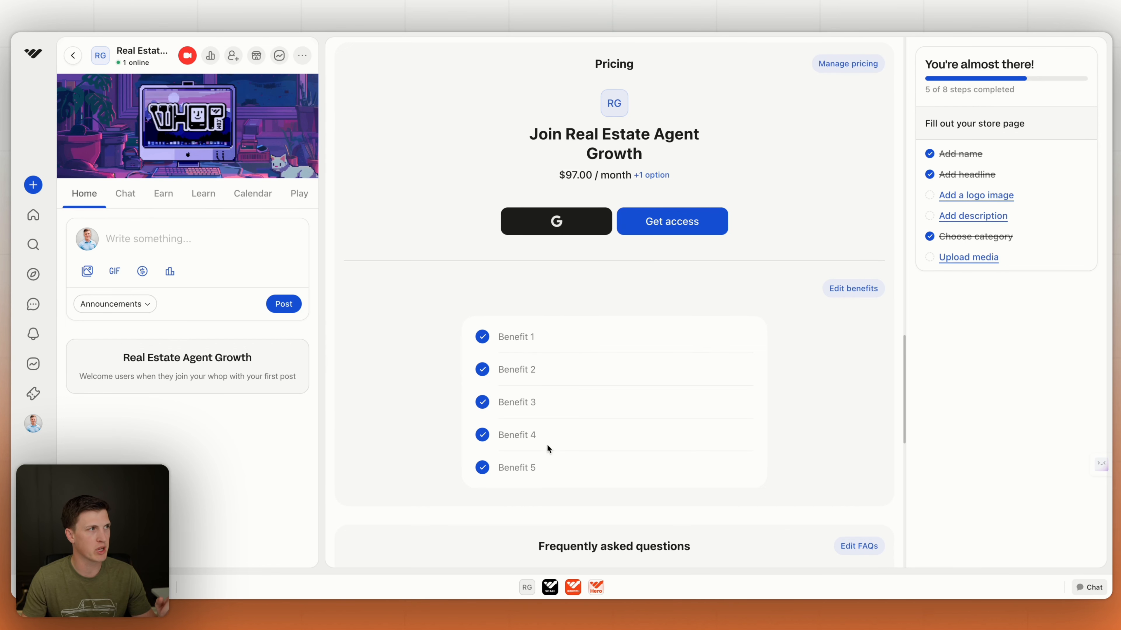
scroll(555, 420, "up", 3)
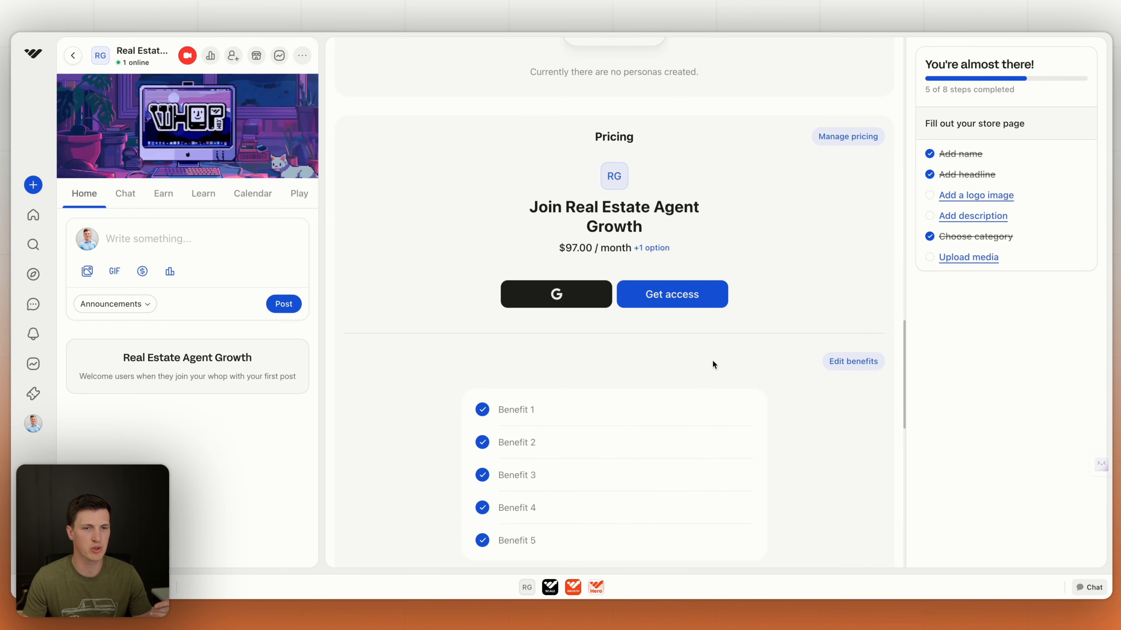
scroll(715, 365, "up", 10)
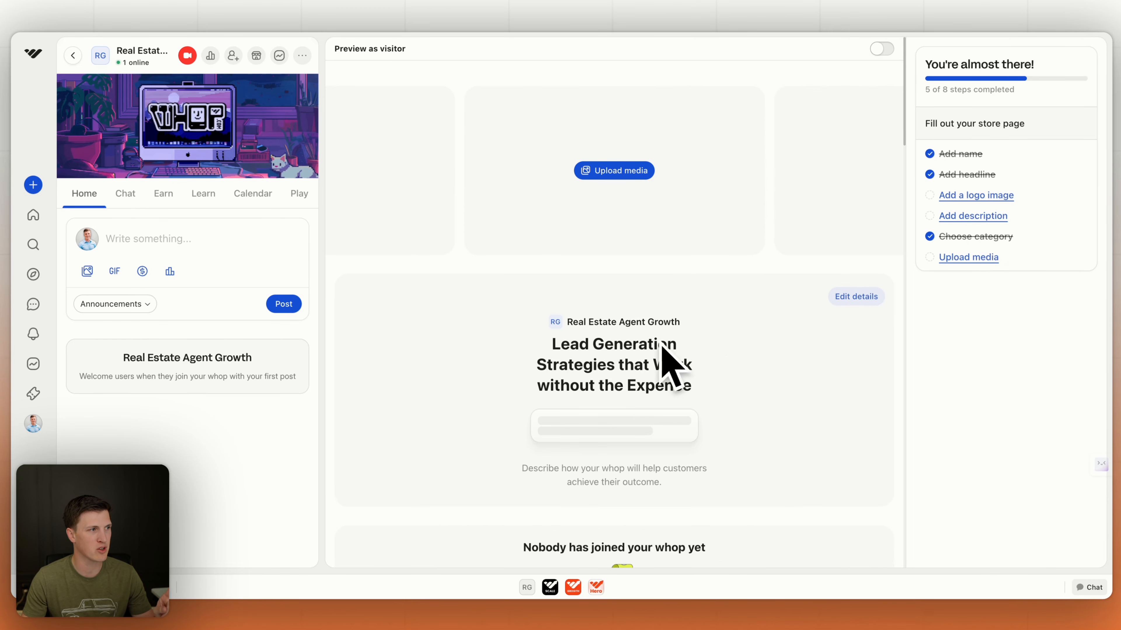
scroll(758, 363, "down", 10)
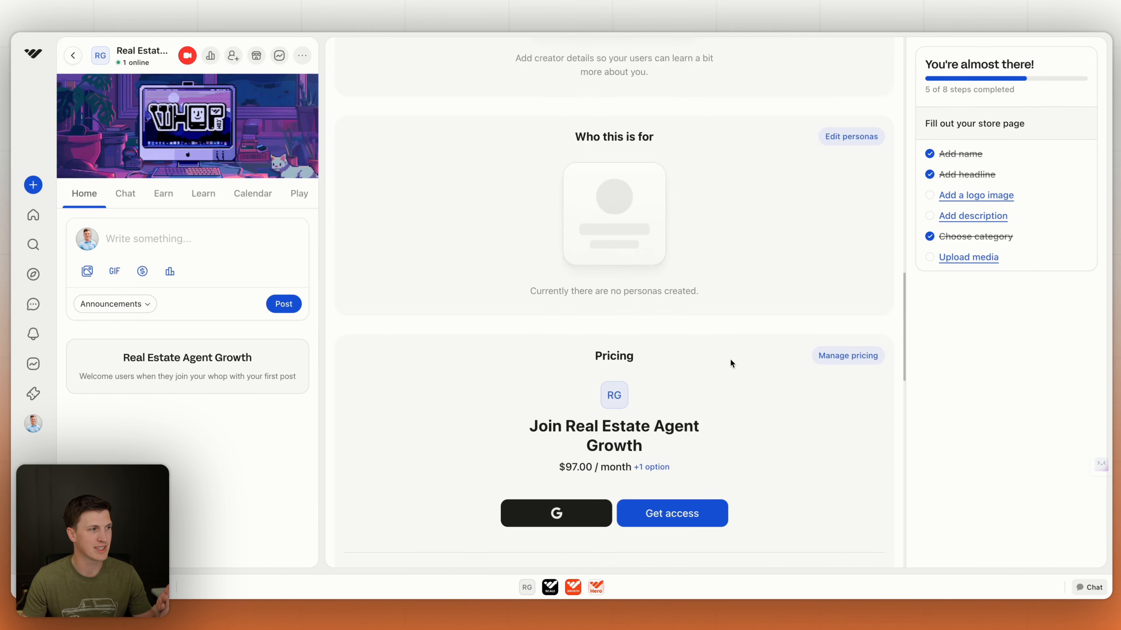
scroll(728, 363, "down", 8)
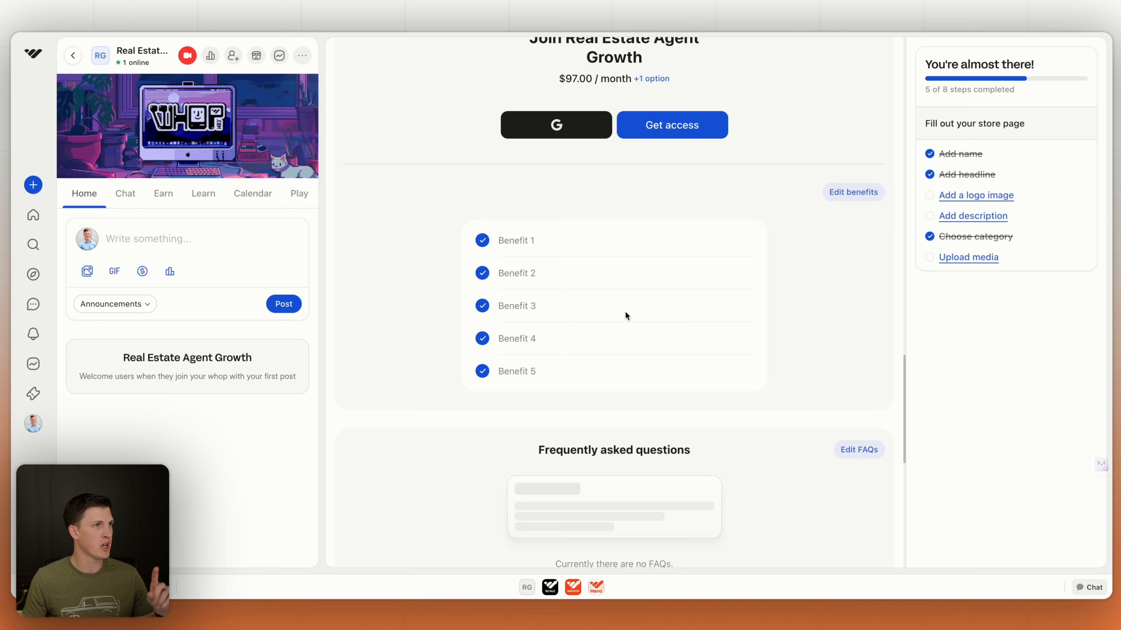
scroll(625, 311, "up", 3)
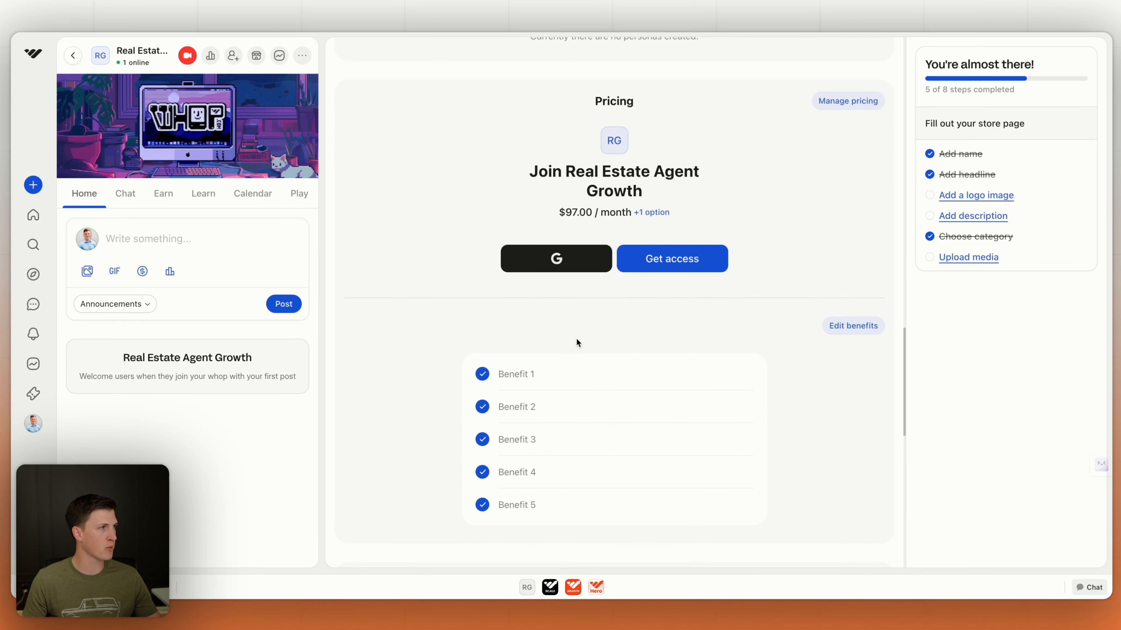
scroll(576, 340, "up", 10)
scroll(613, 417, "down", 10)
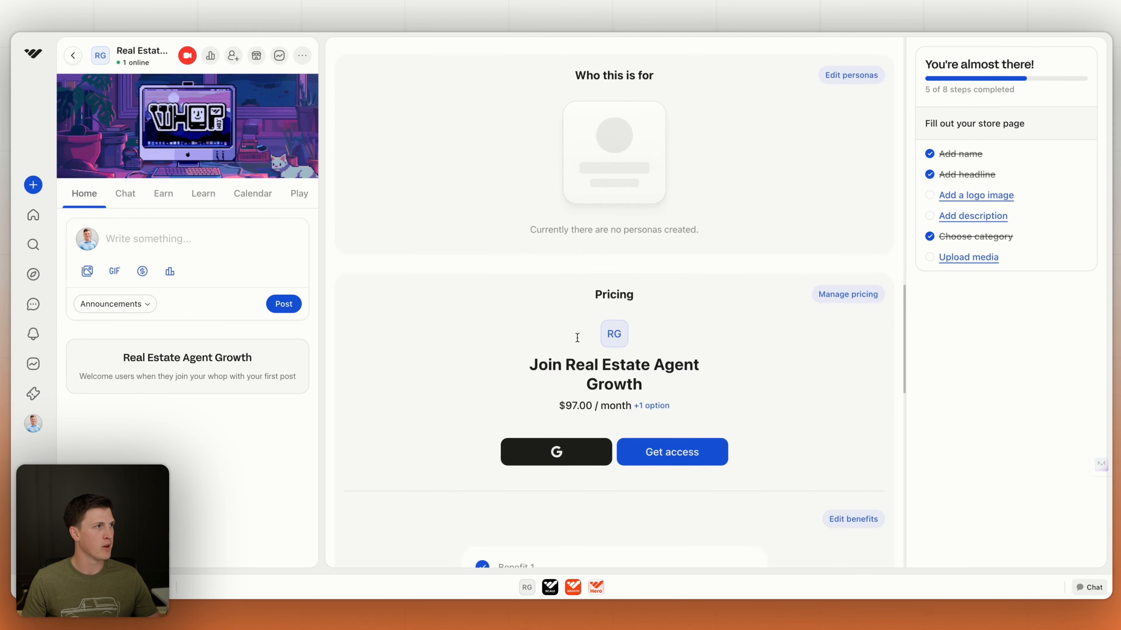
scroll(612, 285, "up", 15)
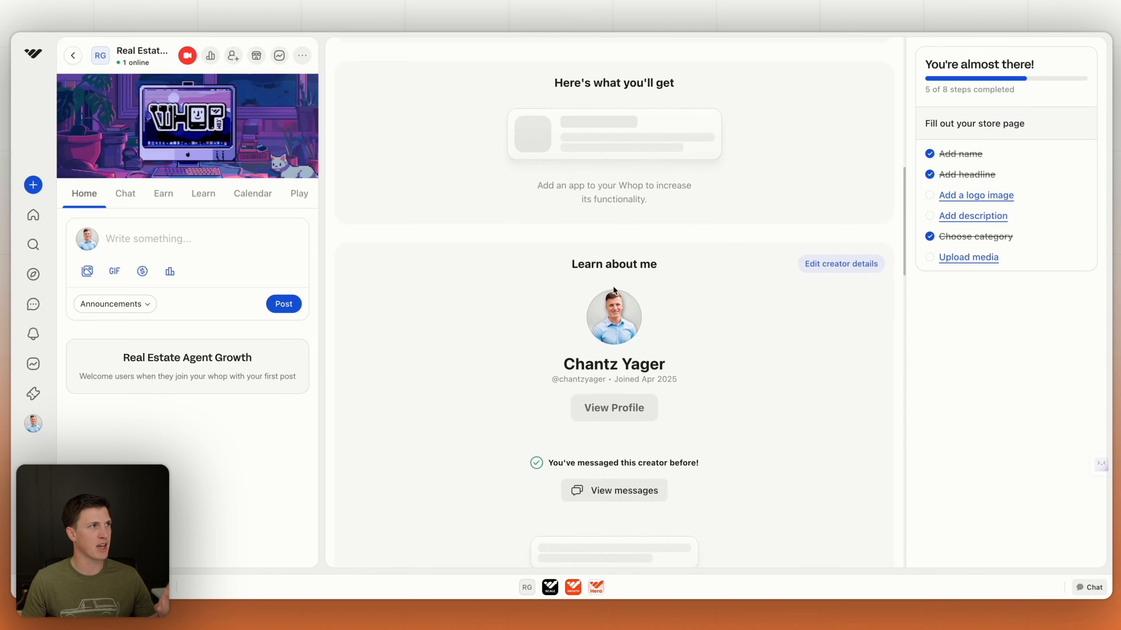
scroll(624, 290, "up", 10)
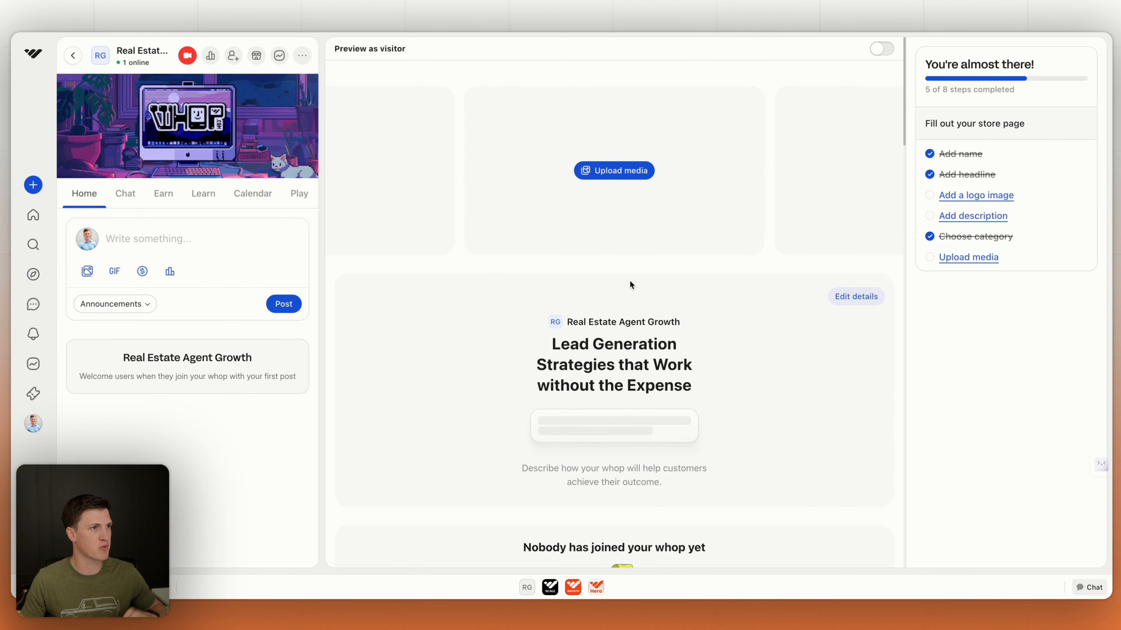
scroll(649, 290, "up", 3)
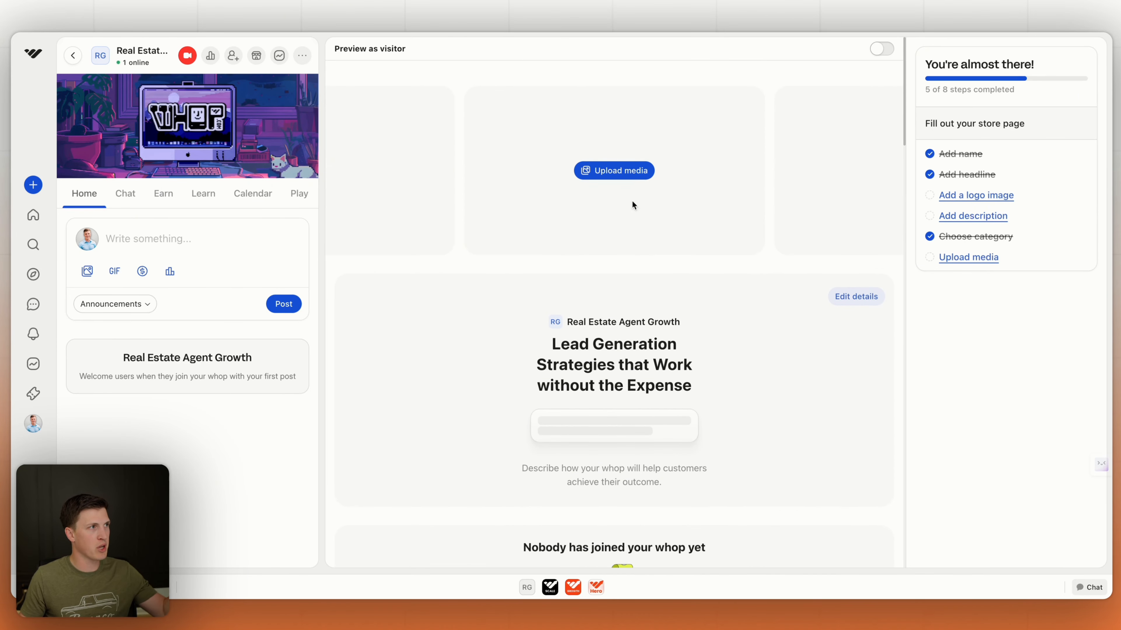
- Set the store page description to "Describe What they get" in the whop's details and save
scroll(605, 203, "down", 6)
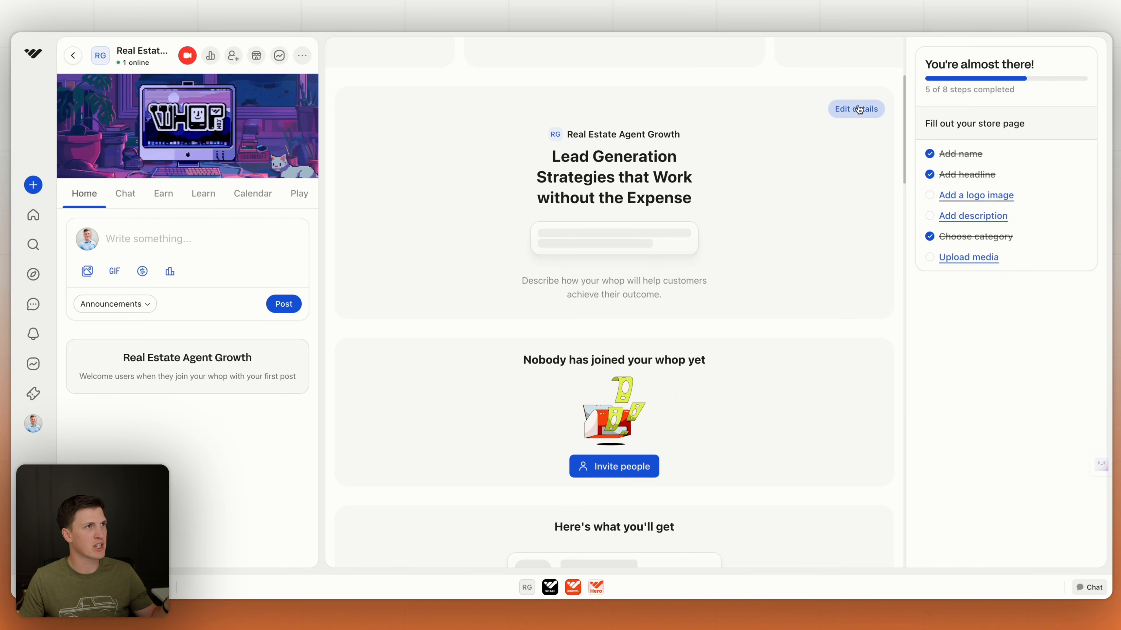
left_click(873, 110)
left_click(987, 334)
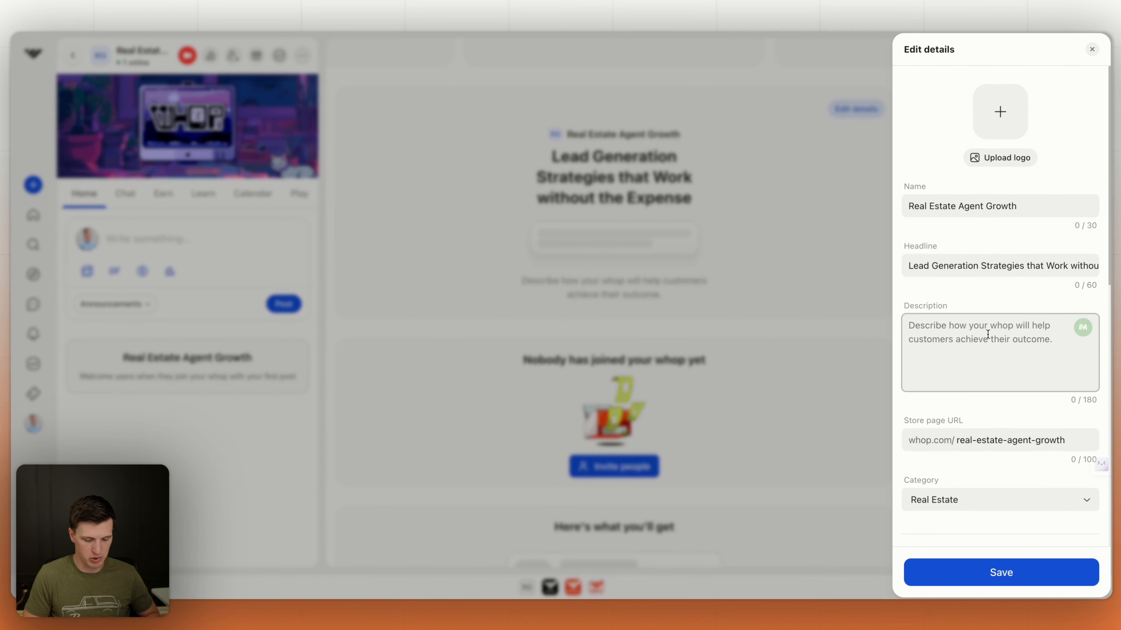
type("Describe What t")
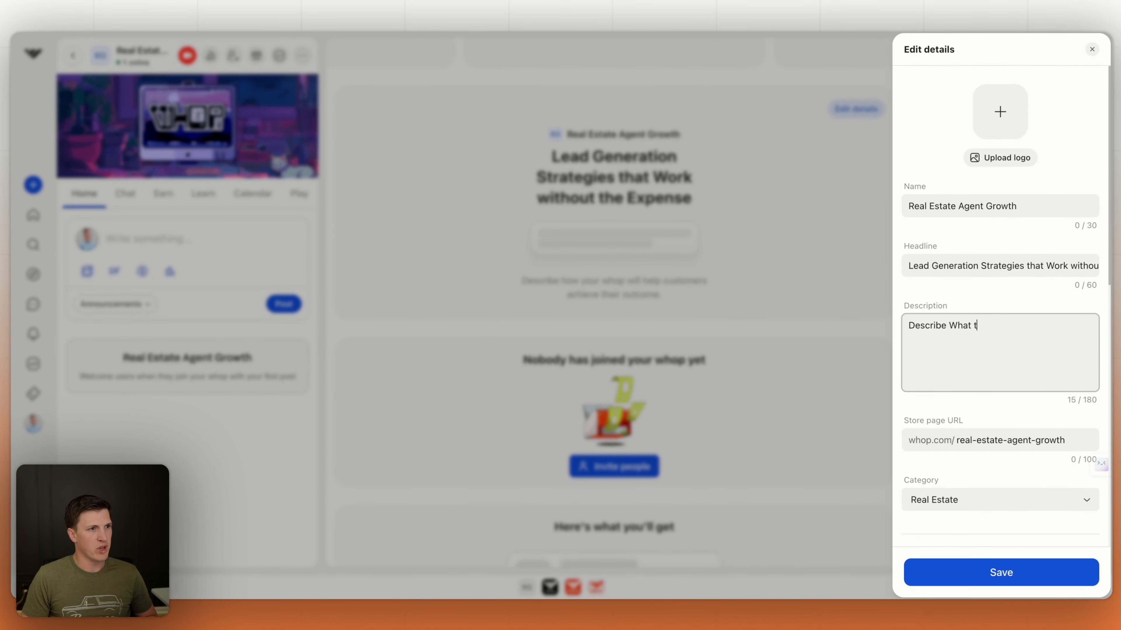
type("hey get")
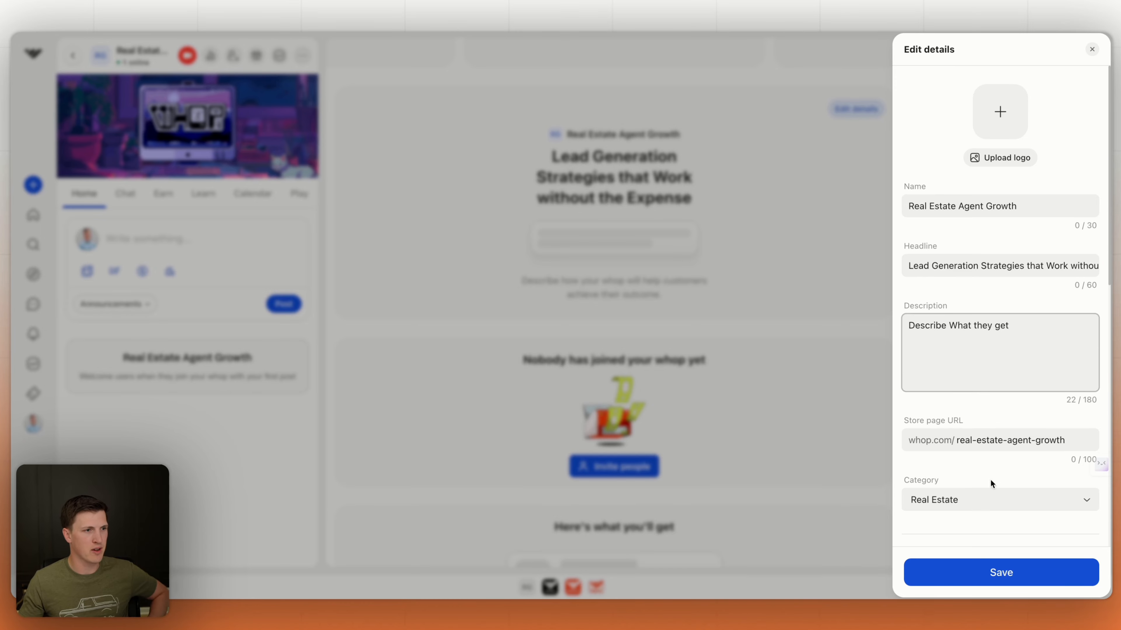
left_click(941, 576)
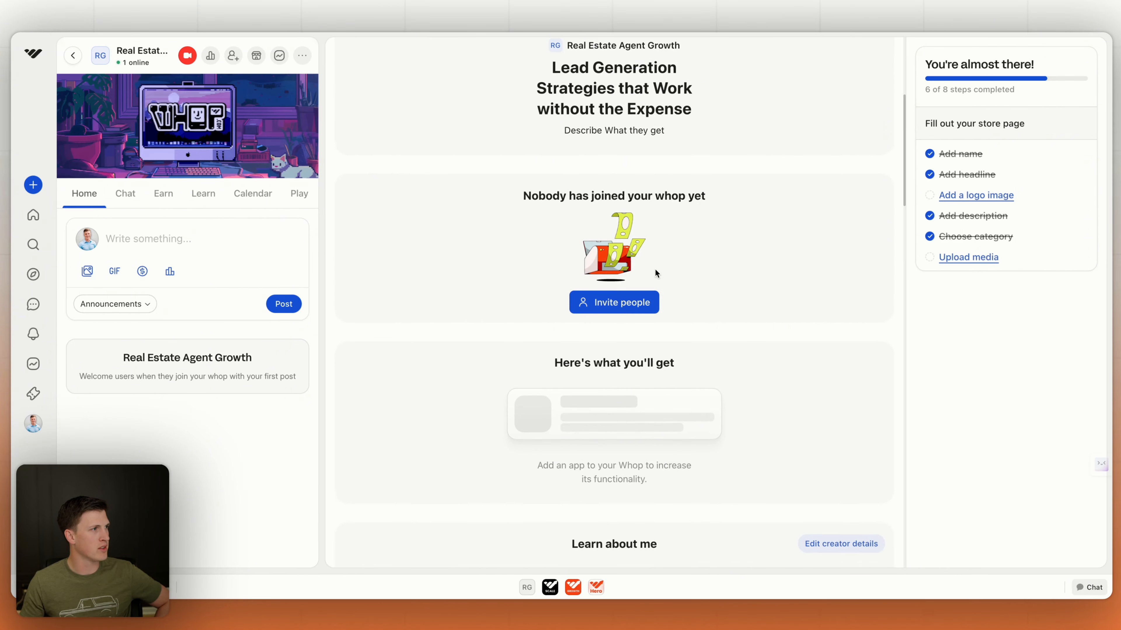
- Add a course app named "Course 1" to the Learn section of Real Estate Agent Growth
scroll(654, 265, "down", 2)
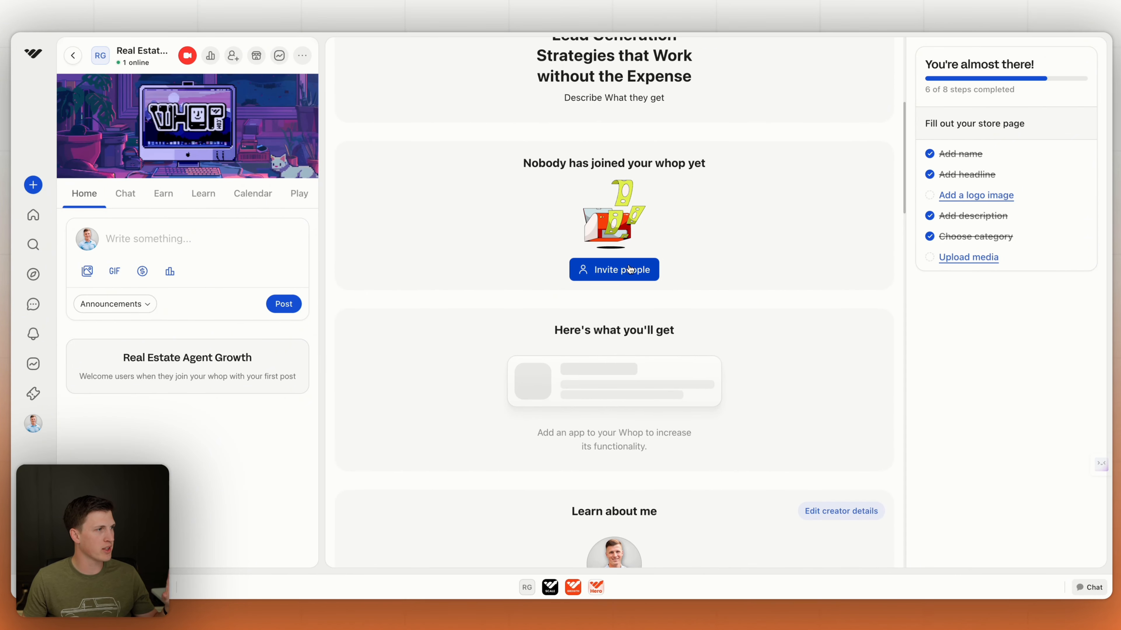
scroll(631, 265, "down", 4)
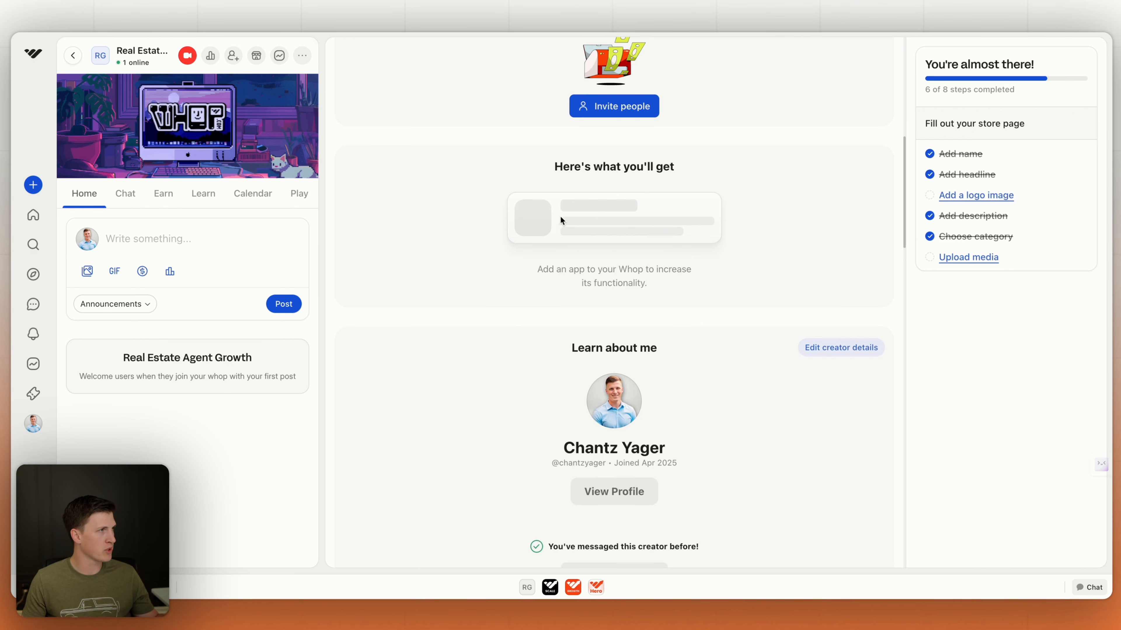
left_click(203, 193)
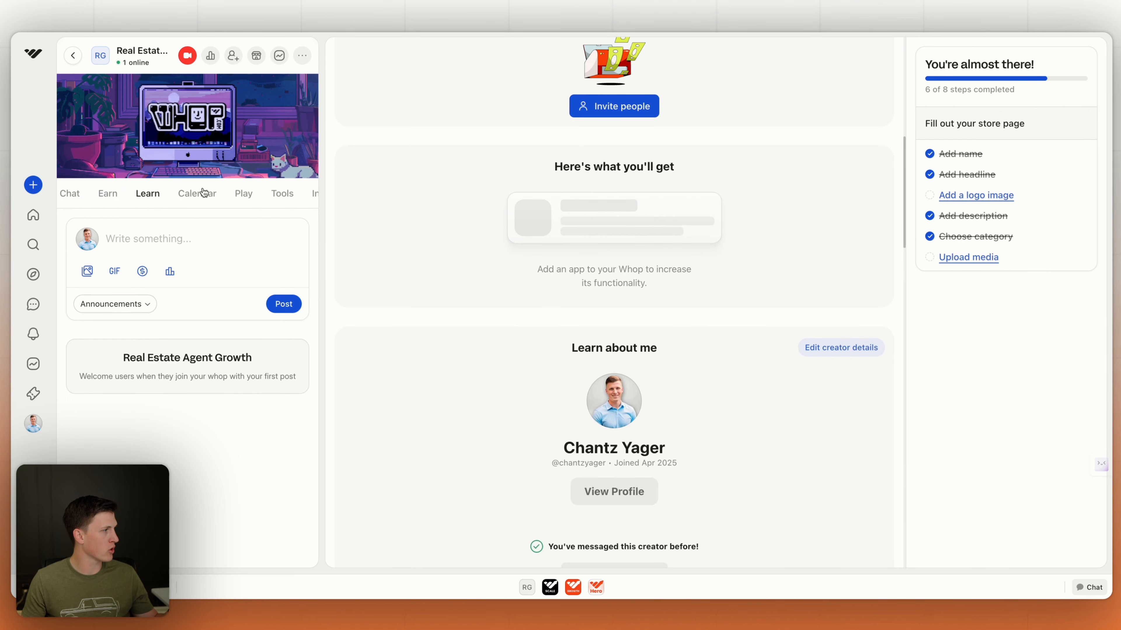
scroll(204, 193, "right", 1)
scroll(203, 191, "left", 2)
scroll(202, 192, "right", 2)
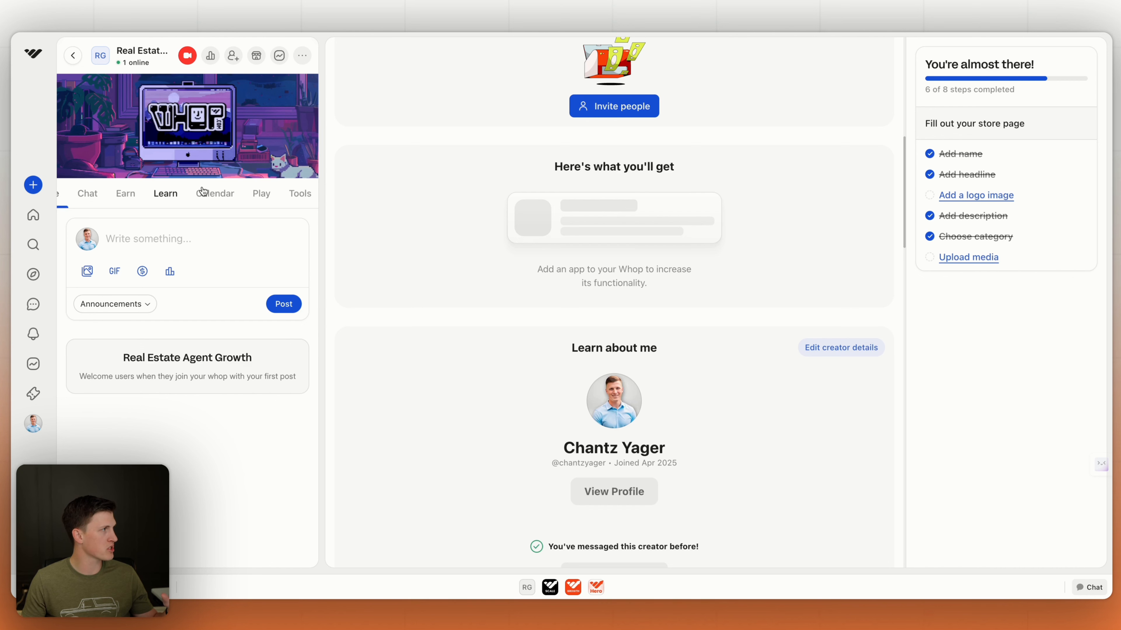
scroll(201, 193, "left", 2)
left_click(201, 193)
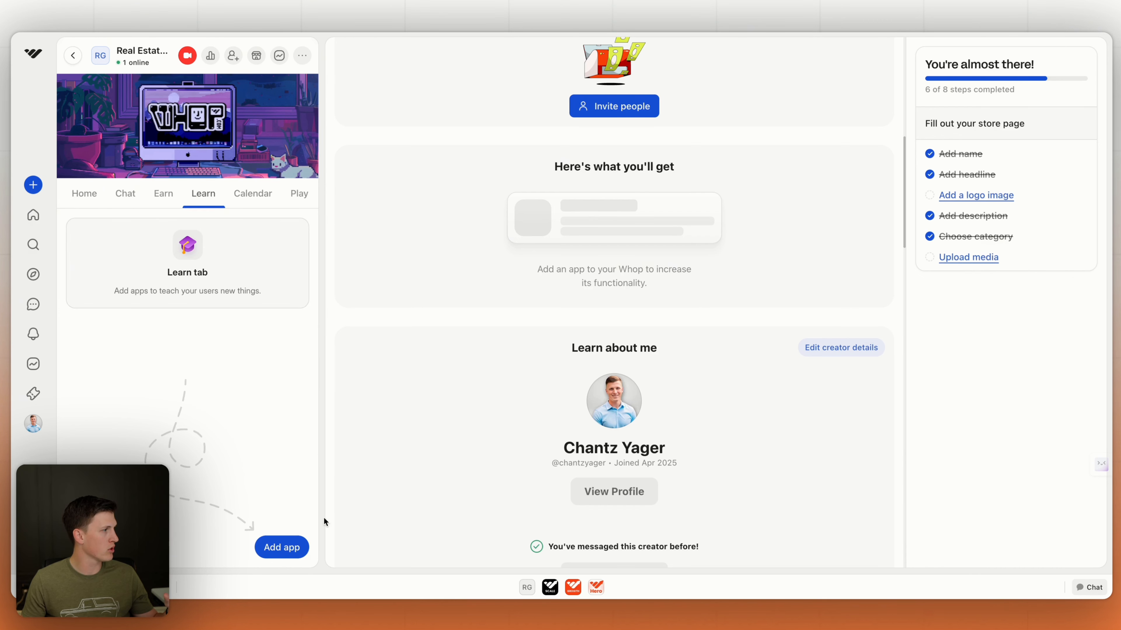
left_click(274, 547)
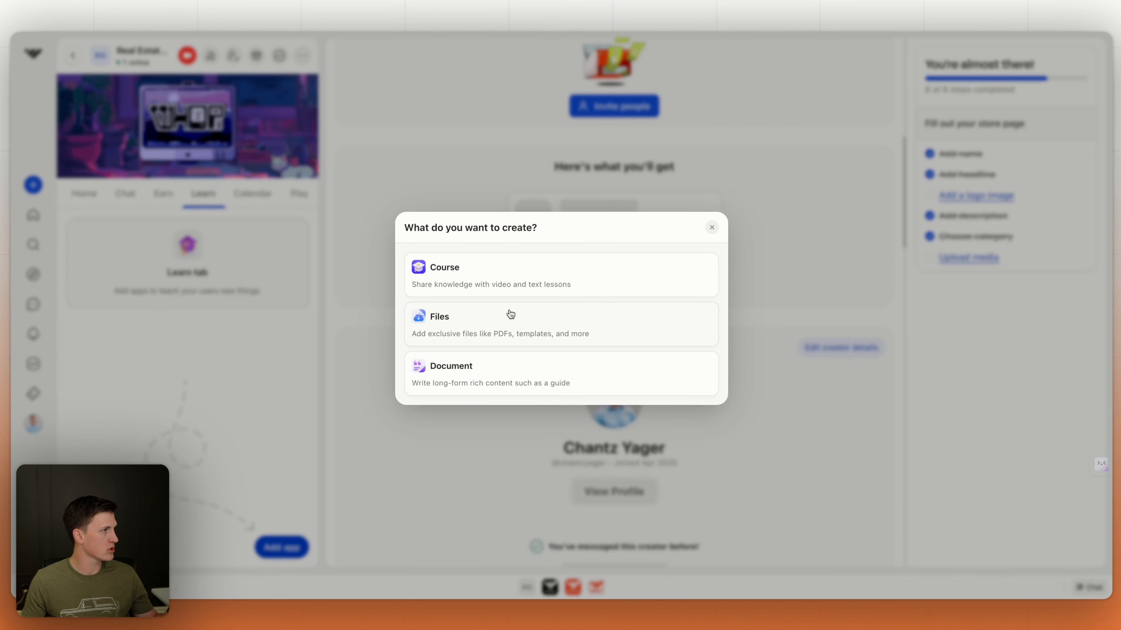
left_click(510, 284)
left_click(646, 496)
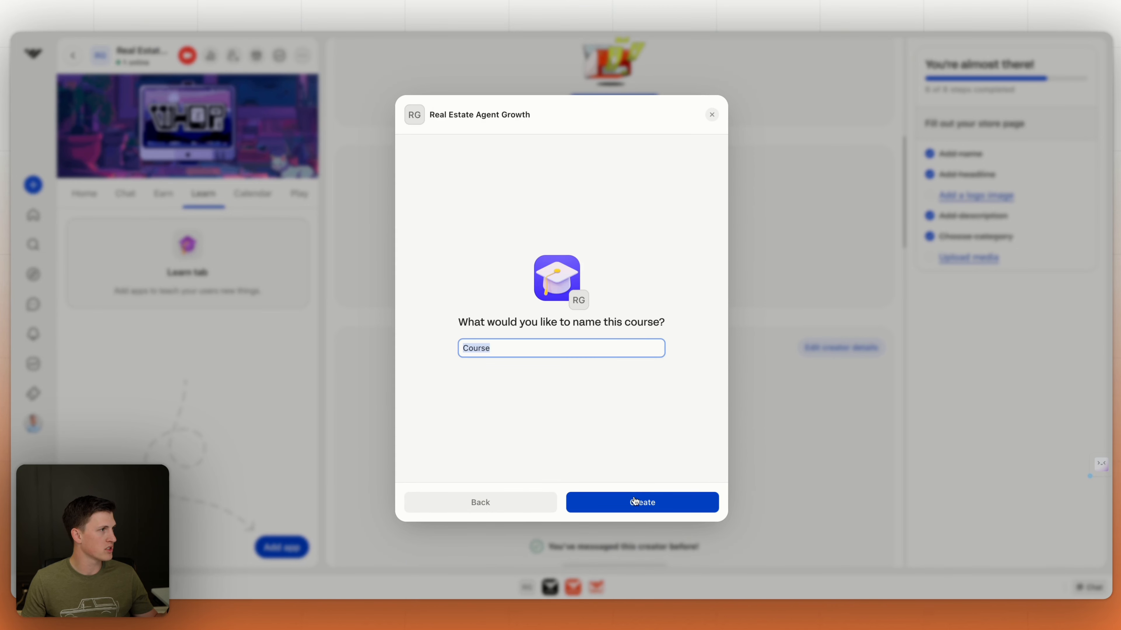
type("Course 1")
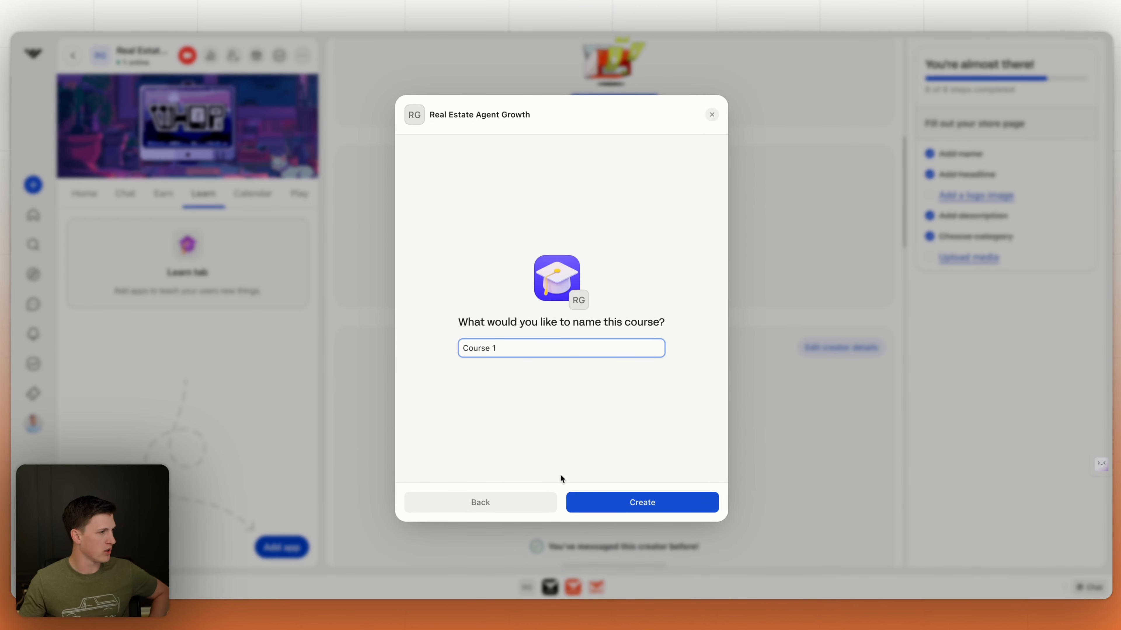
left_click(591, 497)
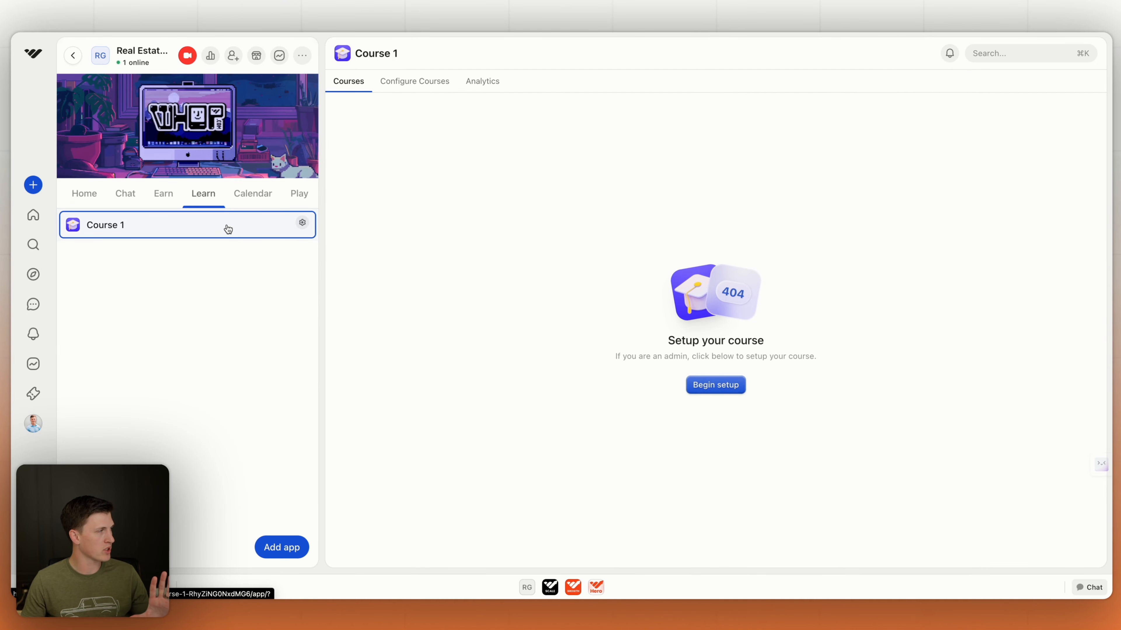
- Return to the store page and check the Here's what you'll get section for the new course
left_click(86, 194)
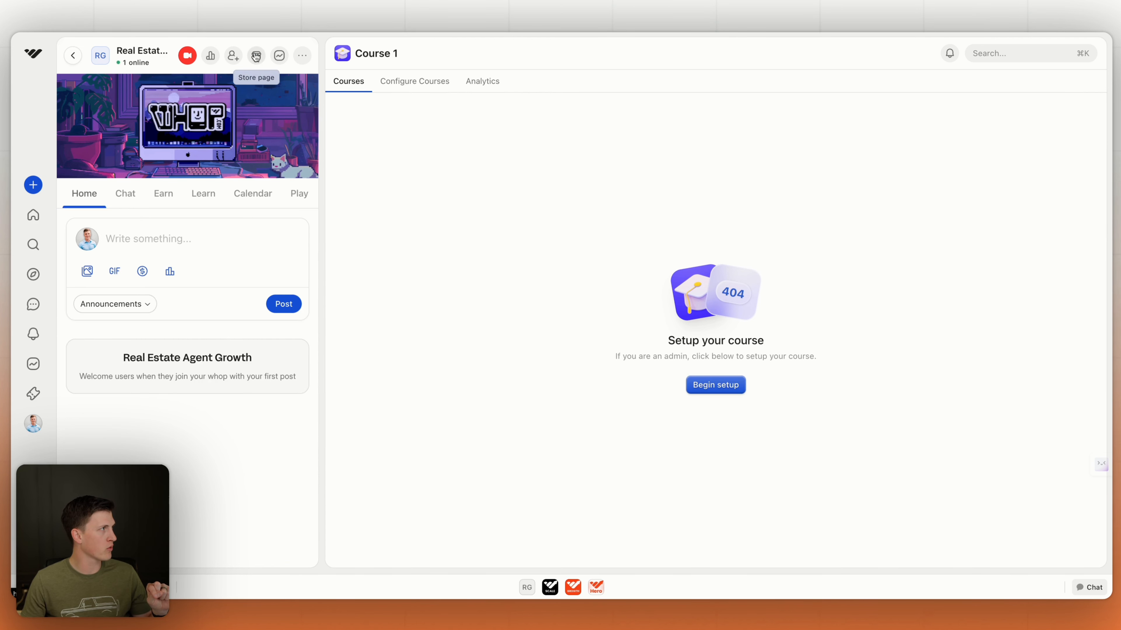
left_click(256, 57)
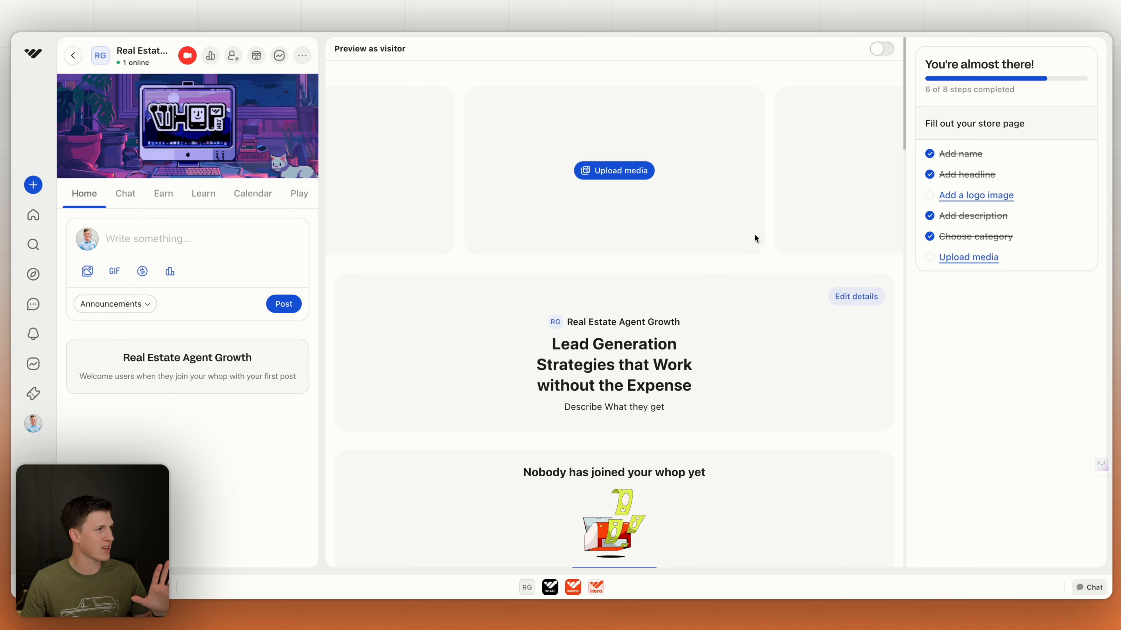
scroll(754, 234, "down", 10)
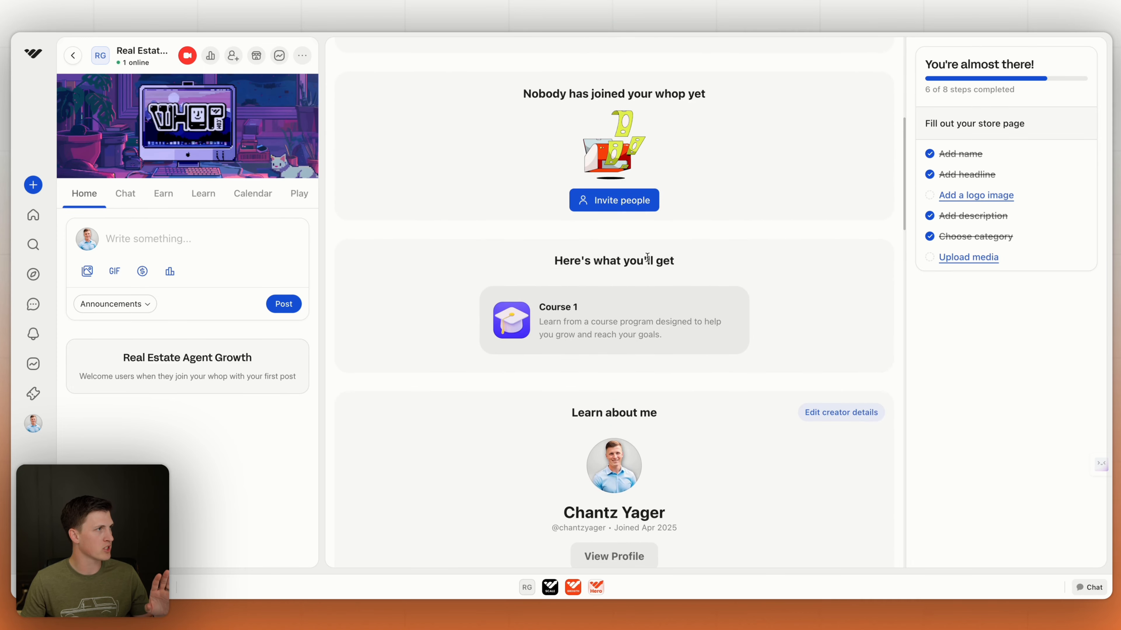
- Add a chat app to the Chat section, keeping the suggested name "Chat message"
left_click(164, 202)
left_click(124, 196)
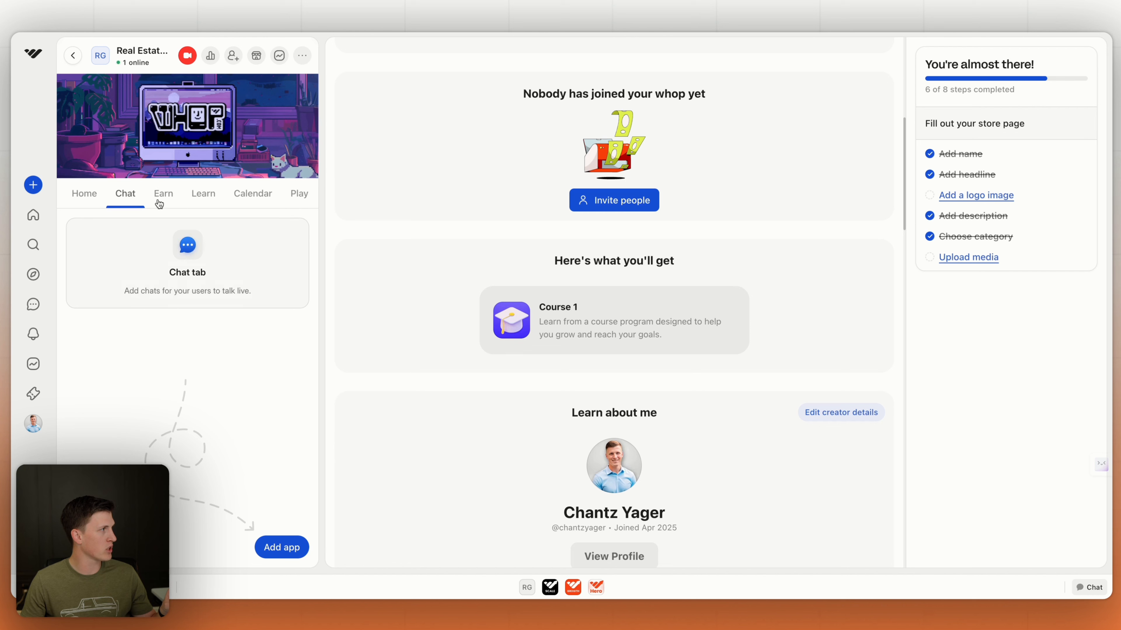
left_click(273, 547)
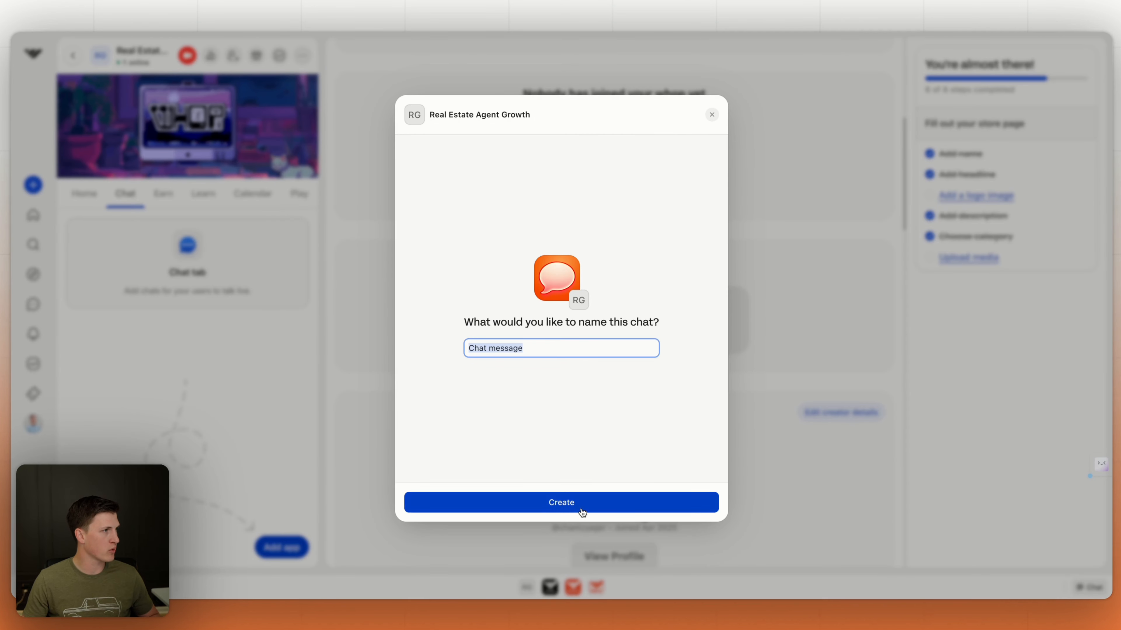
left_click(566, 501)
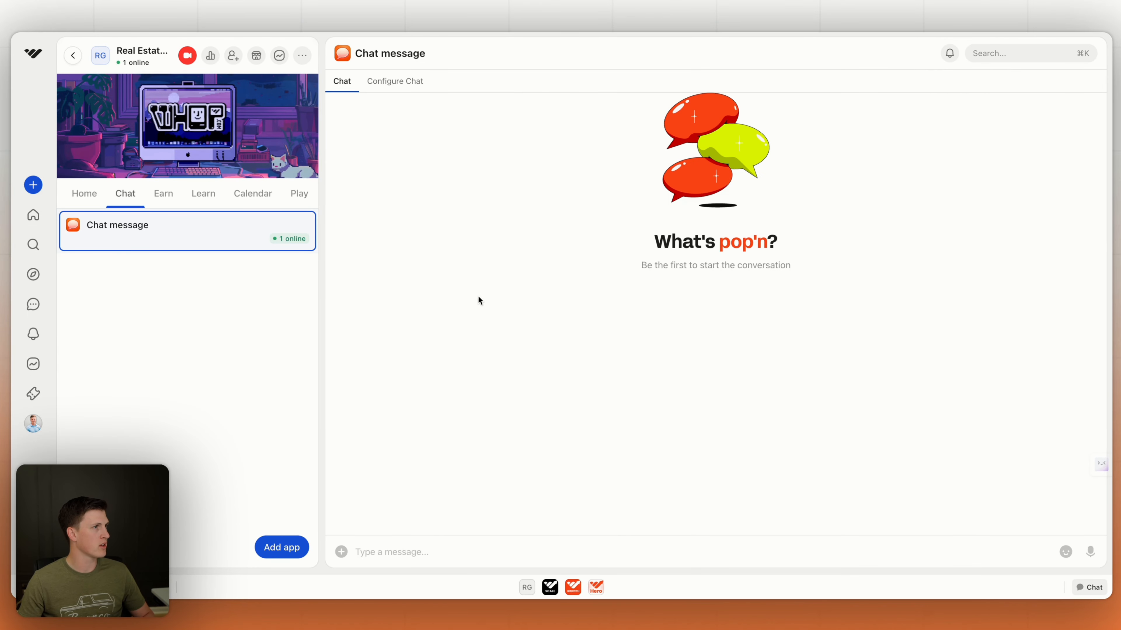
- Add a livestream to the Calendar section of Real Estate Agent Growth and go live without entering a title
left_click(164, 195)
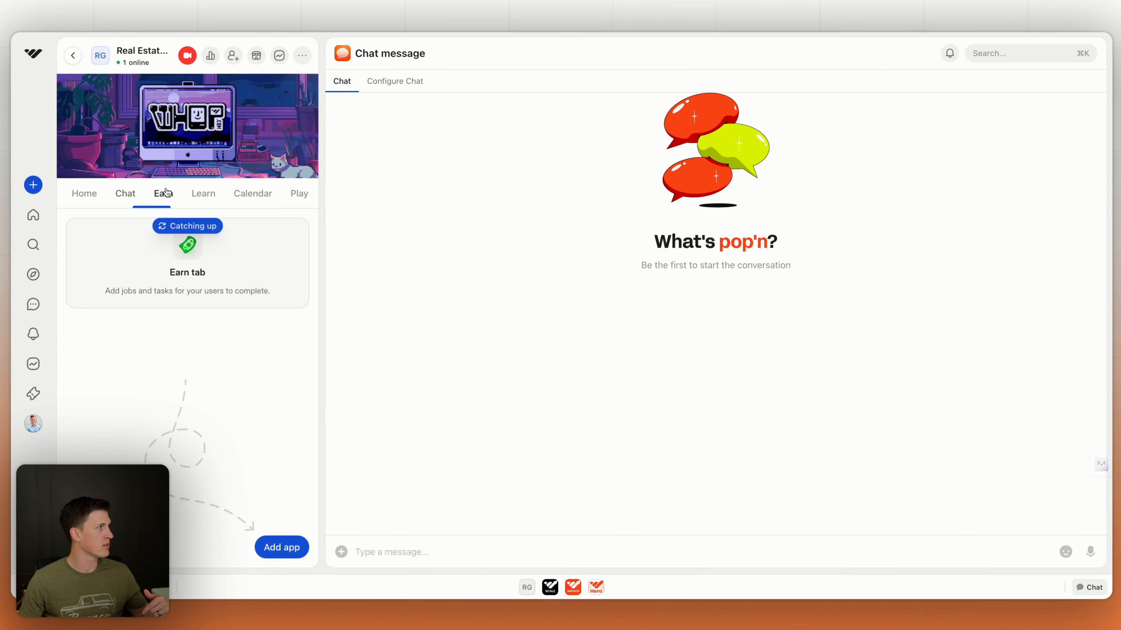
left_click(202, 195)
left_click(242, 193)
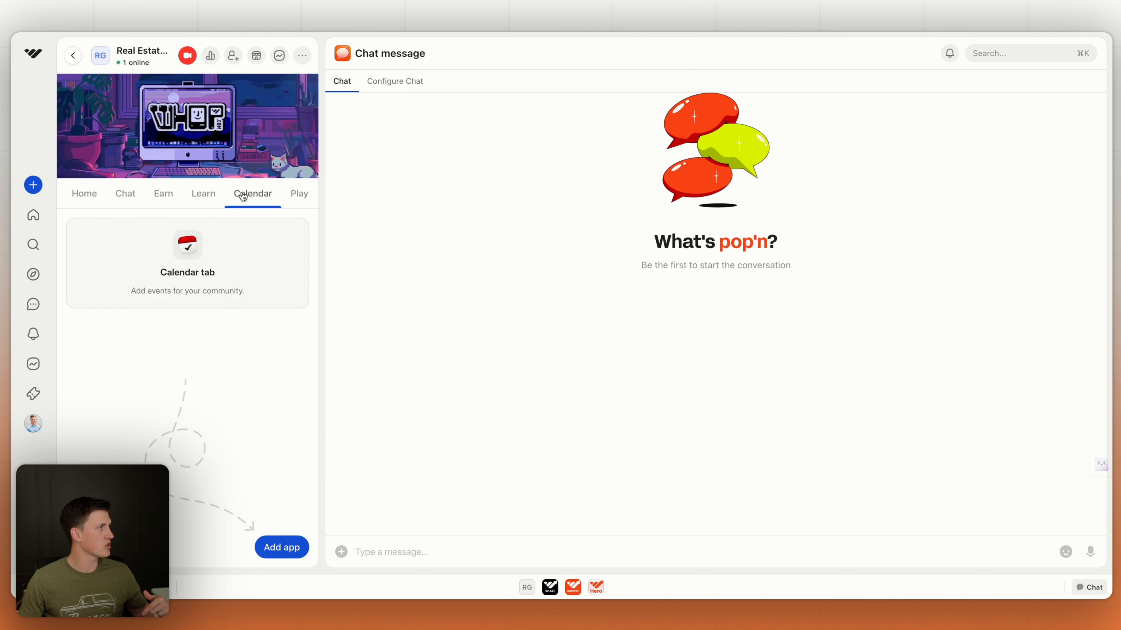
left_click(272, 547)
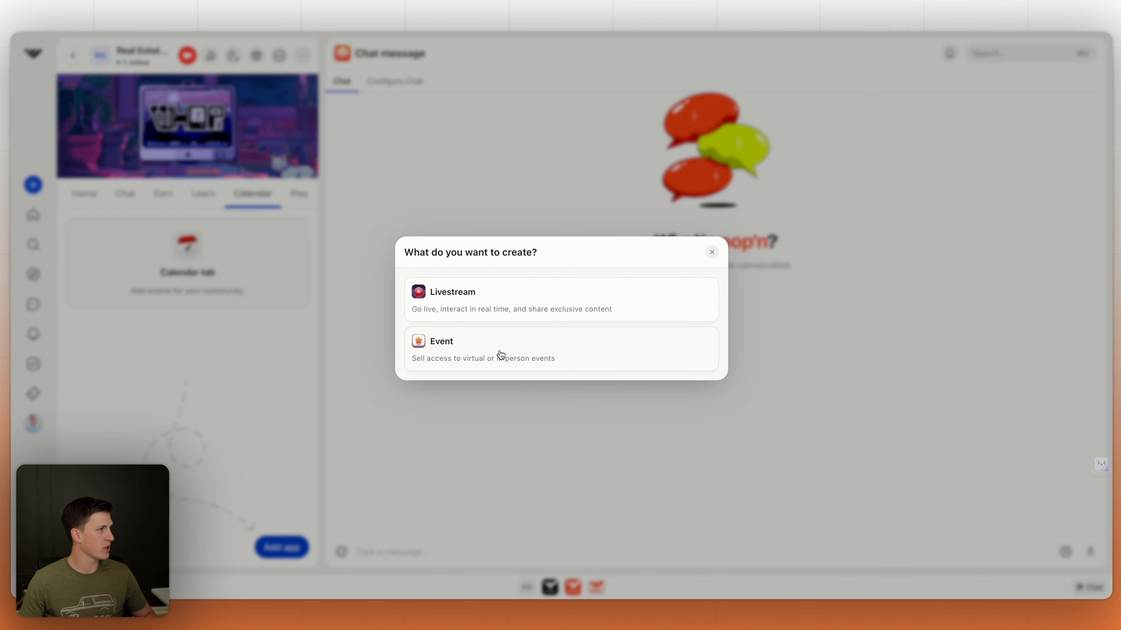
left_click(512, 292)
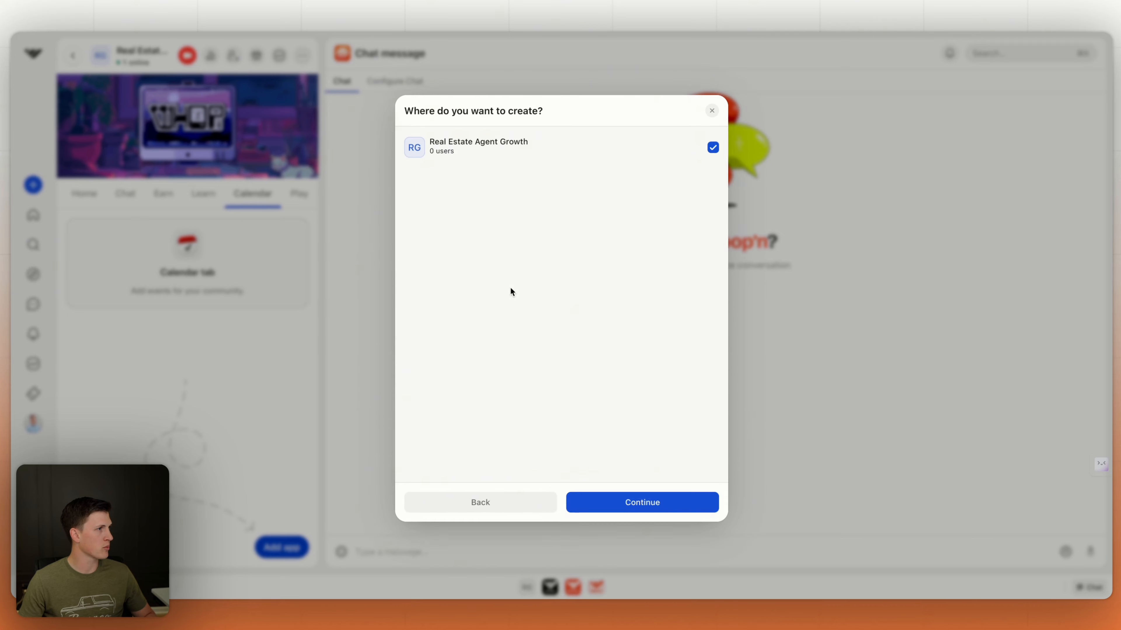
left_click(630, 502)
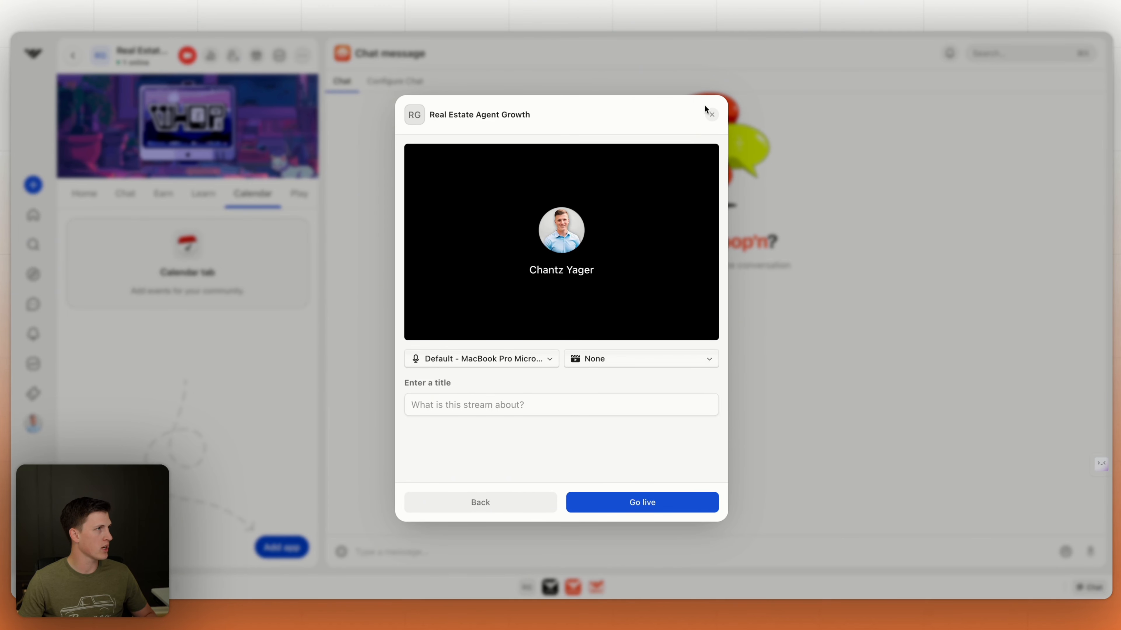
left_click(613, 511)
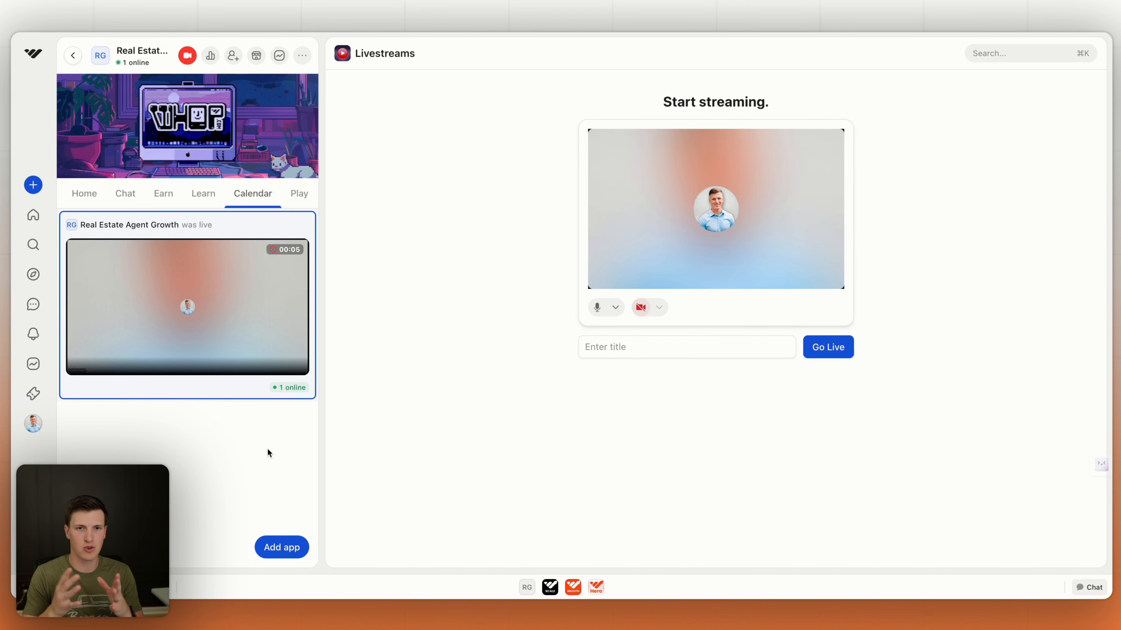
- Add an event app to the Calendar section, keeping the suggested name "Event"
left_click(288, 549)
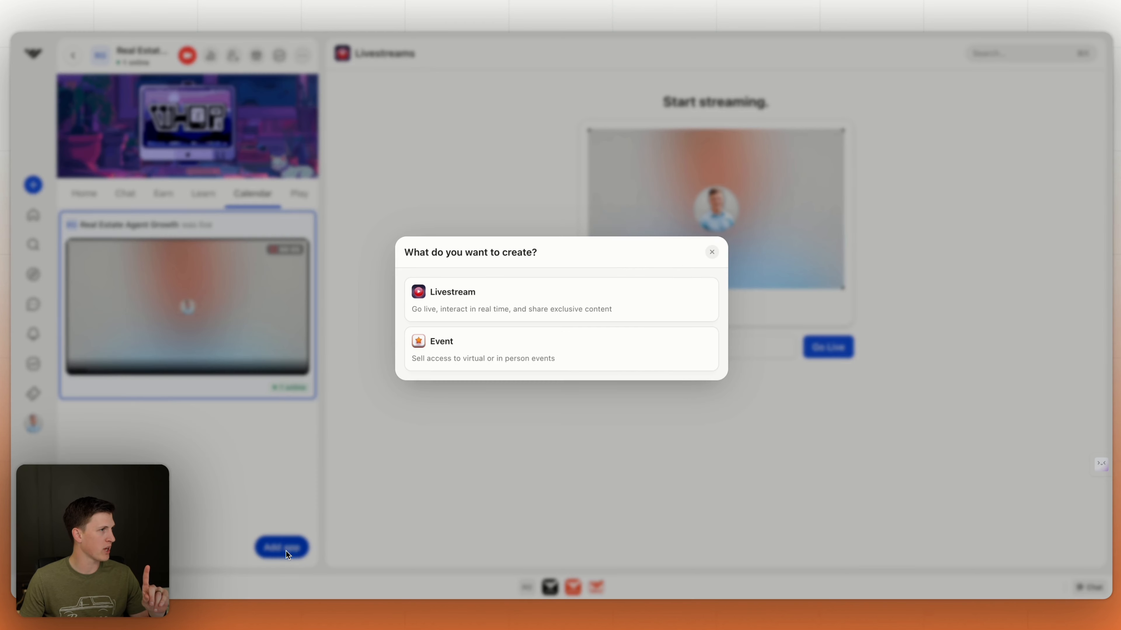
left_click(490, 358)
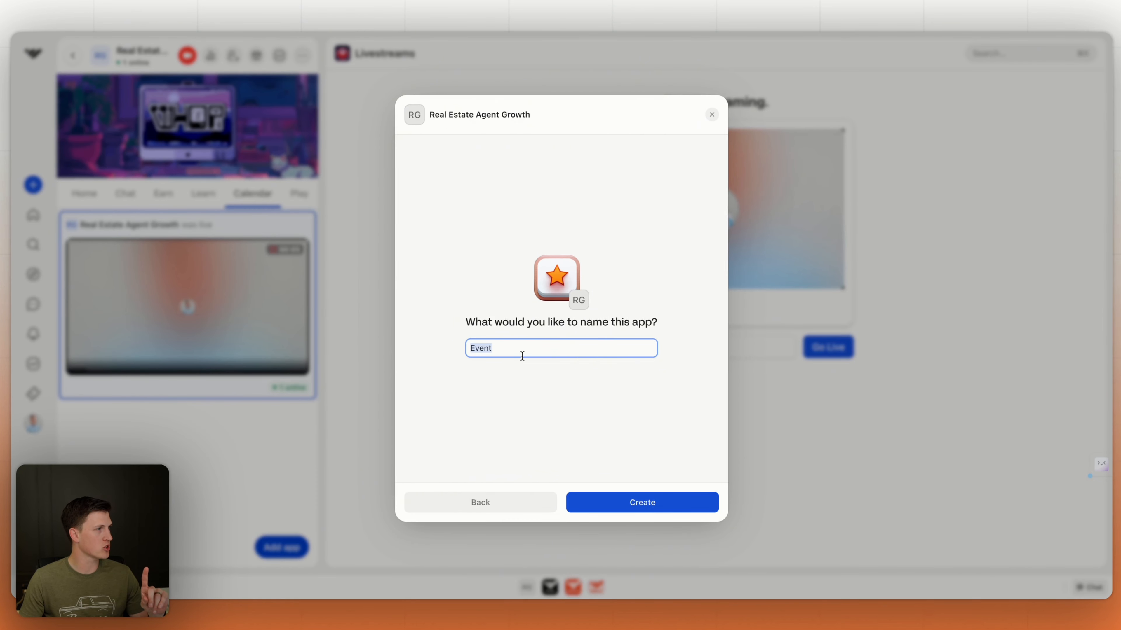
left_click(627, 503)
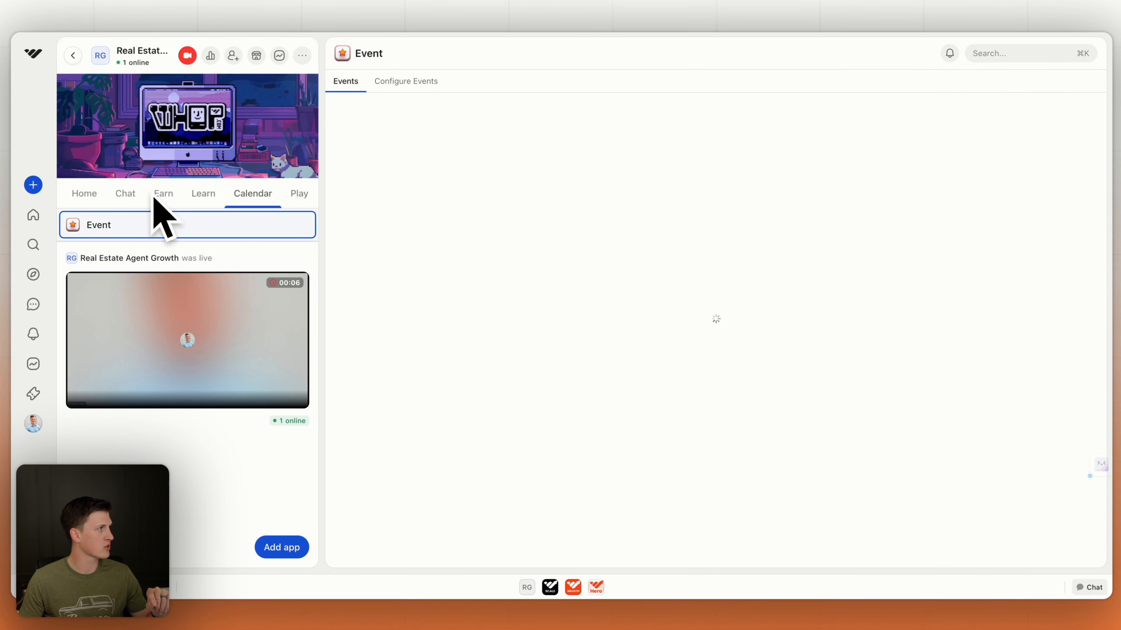
- Return to the store page and check the Here's what you'll get section for the livestream and event apps
left_click(81, 196)
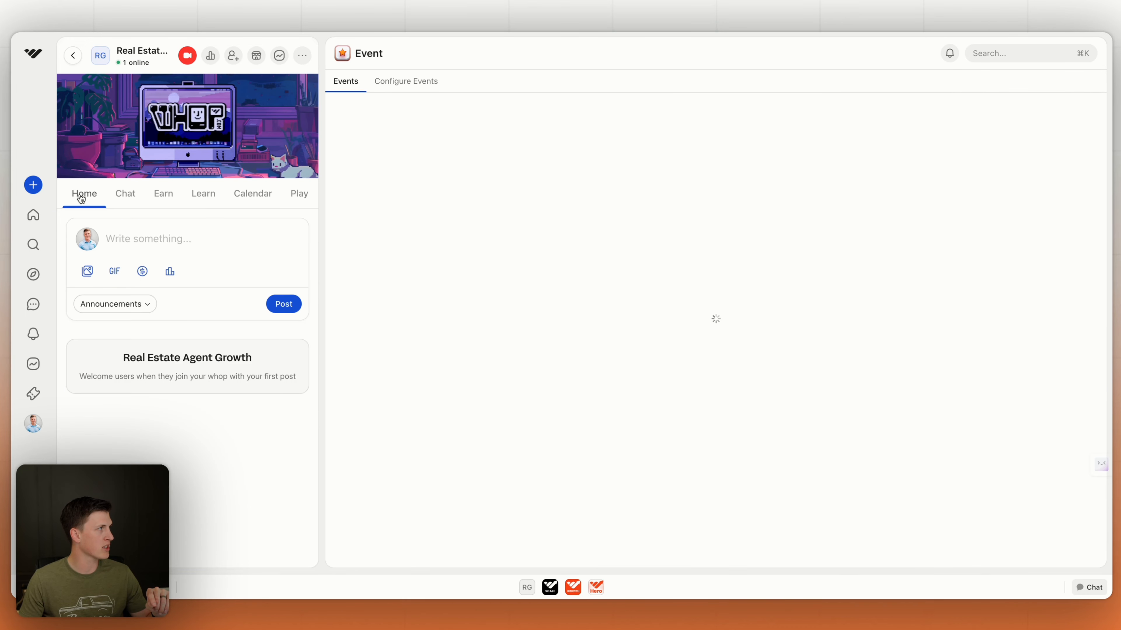
left_click(258, 57)
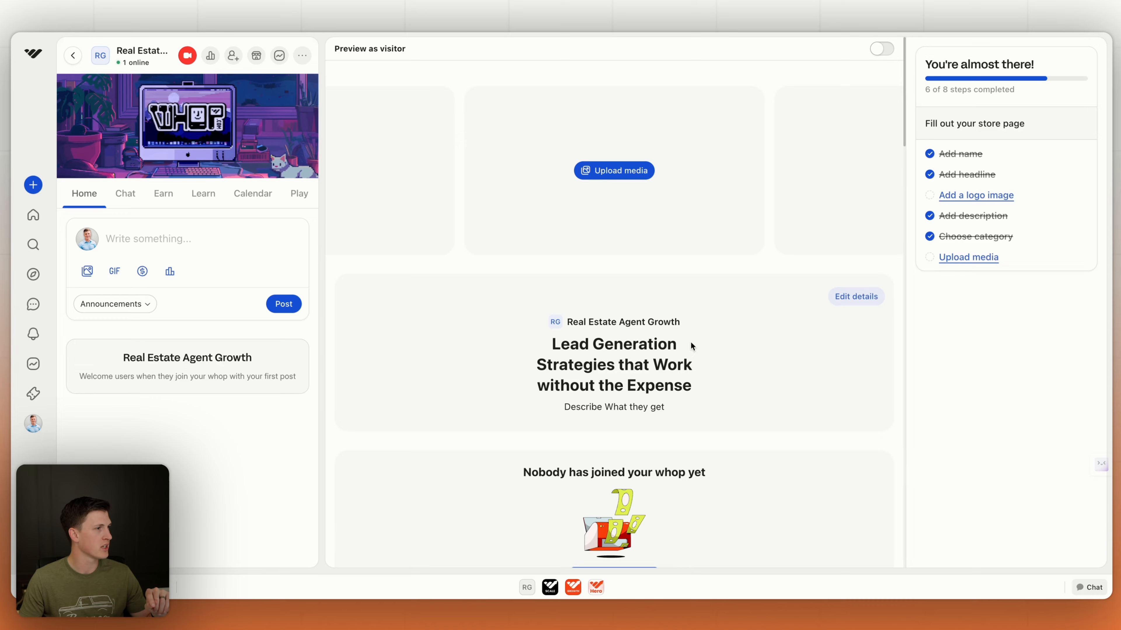
scroll(690, 348, "down", 8)
scroll(692, 342, "down", 4)
scroll(692, 342, "up", 4)
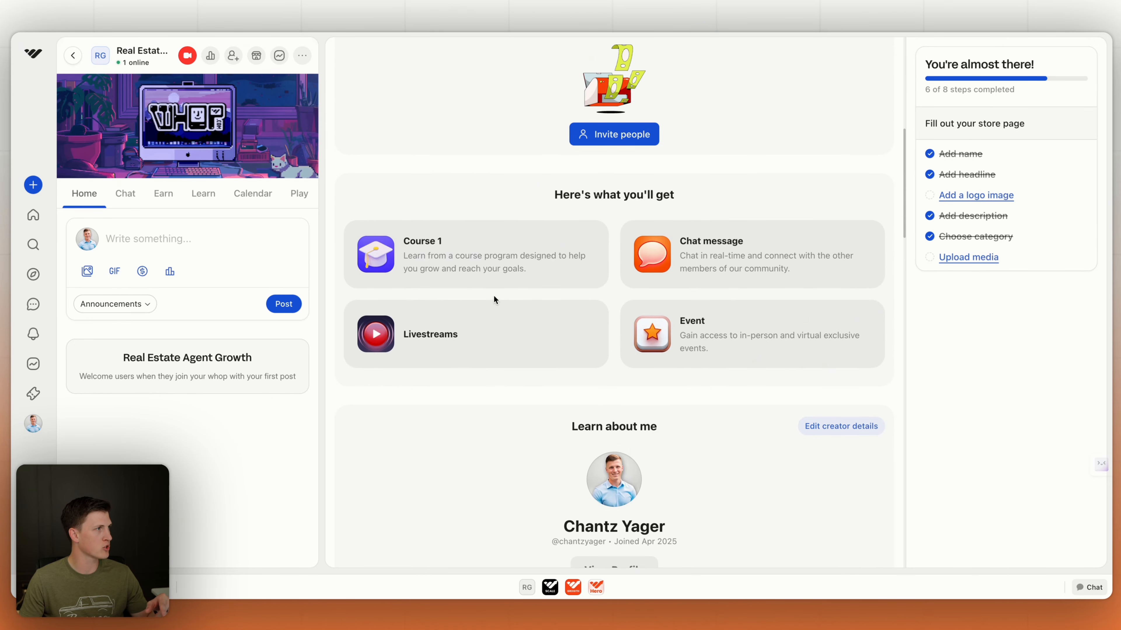
scroll(569, 295, "down", 5)
scroll(561, 300, "up", 6)
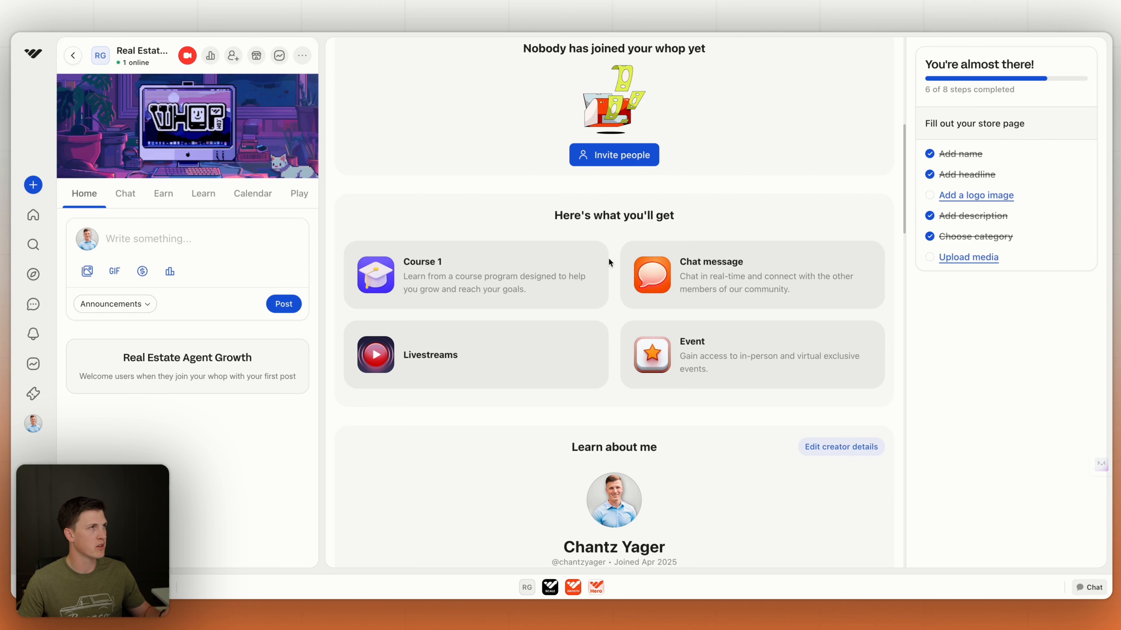
scroll(608, 262, "down", 1)
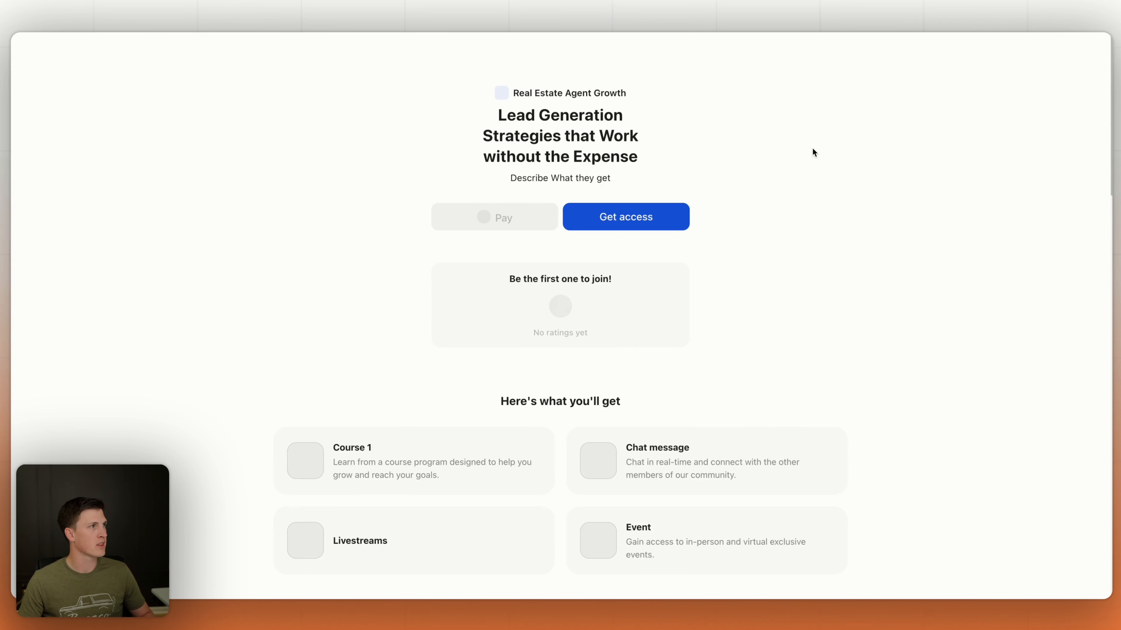
- Review the public store page from the headline down to the pricing and benefits, dismissing the cookie notice
scroll(813, 149, "down", 20)
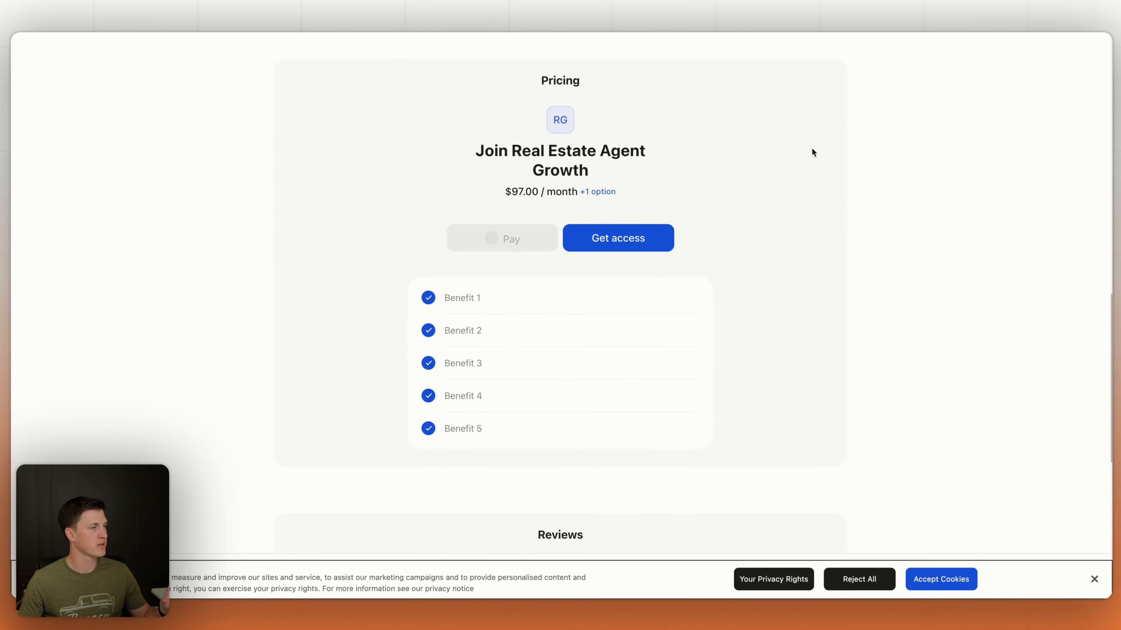
scroll(811, 150, "down", 10)
scroll(811, 150, "up", 20)
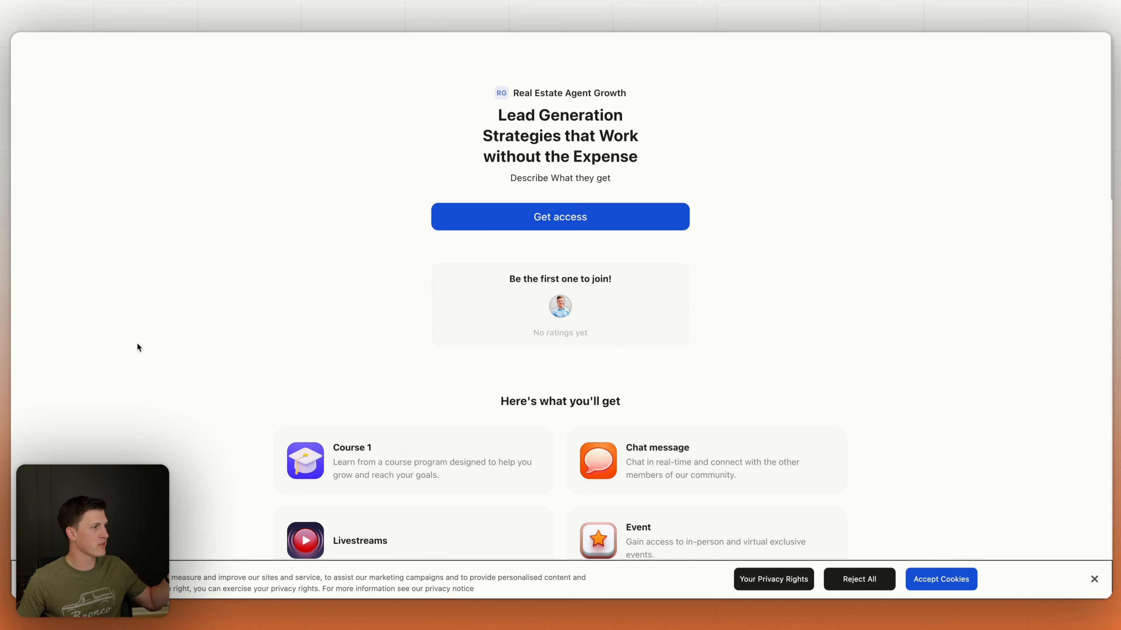
left_click(1094, 580)
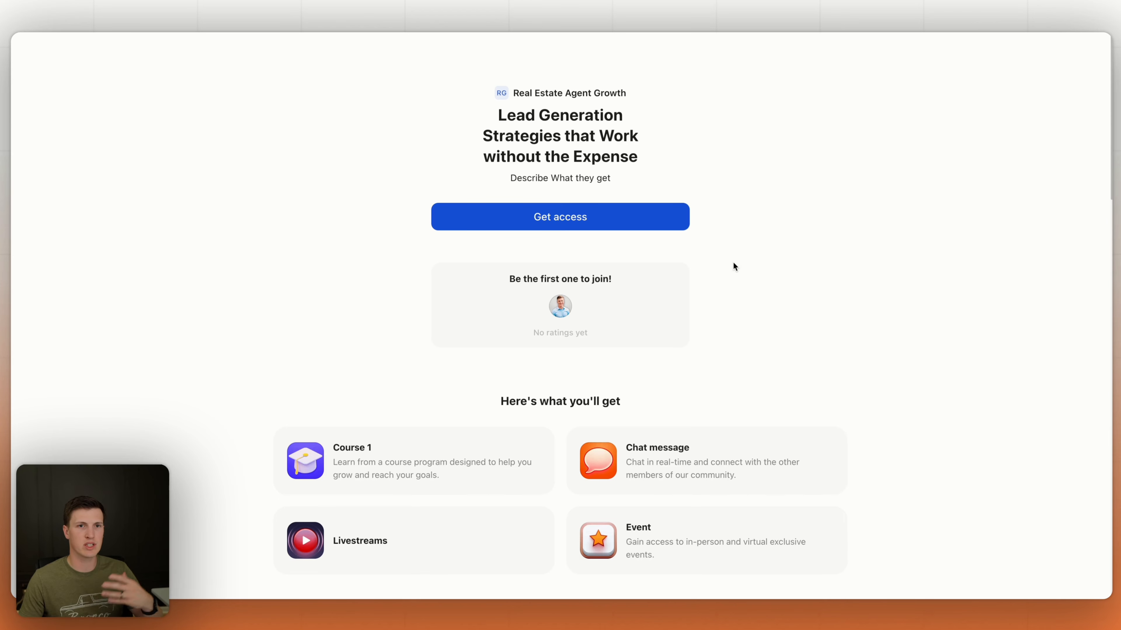
scroll(743, 262, "down", 5)
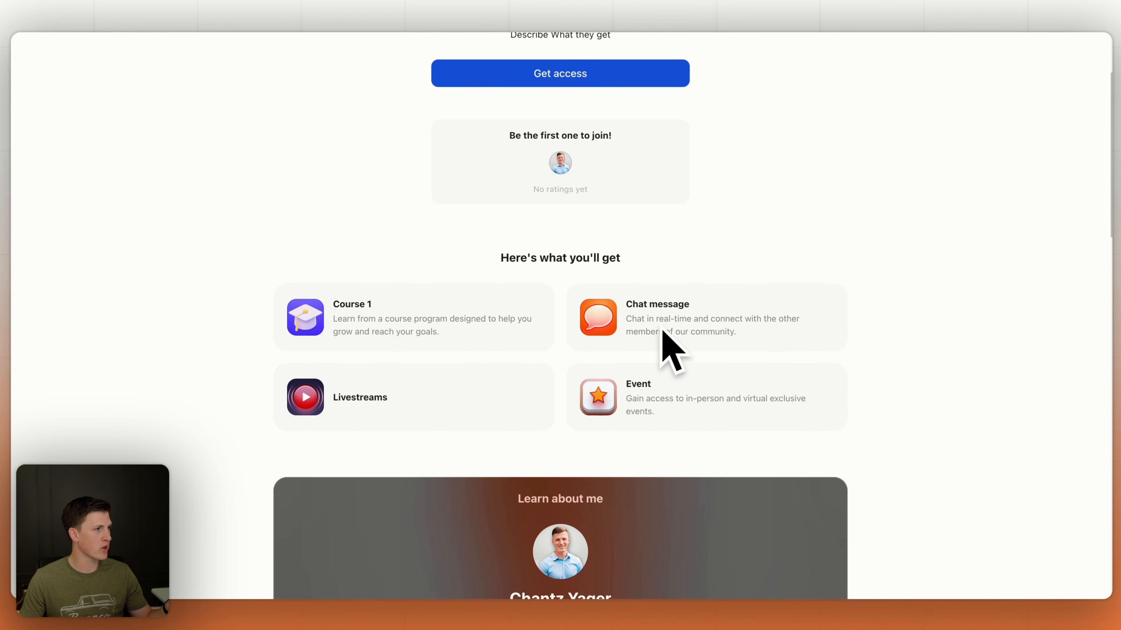
scroll(605, 345, "down", 6)
scroll(603, 341, "down", 10)
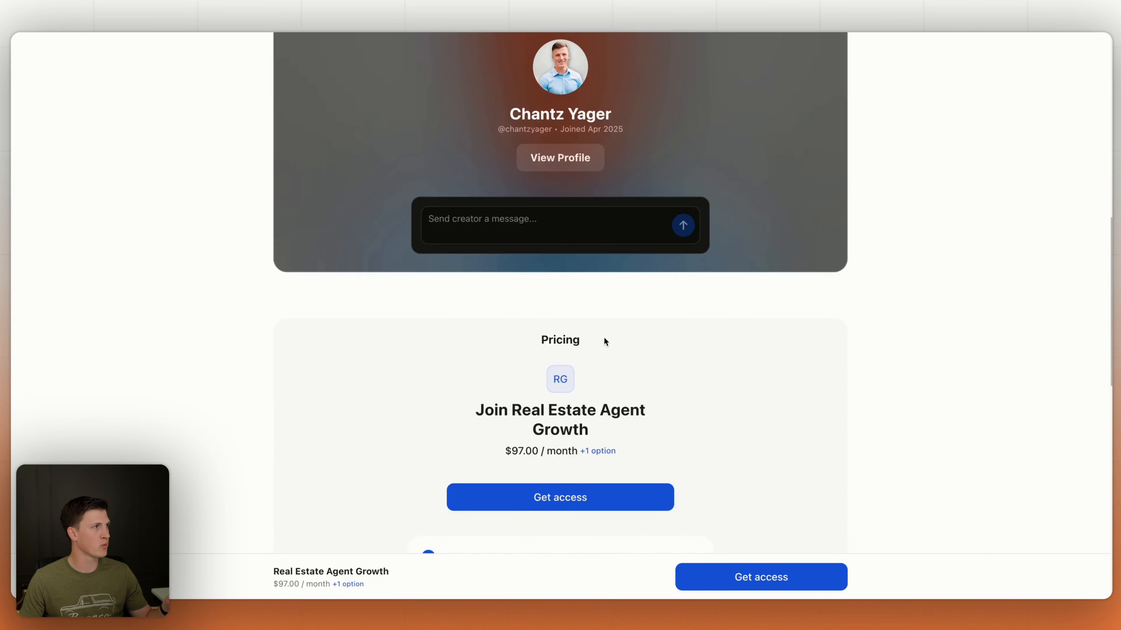
scroll(603, 341, "up", 20)
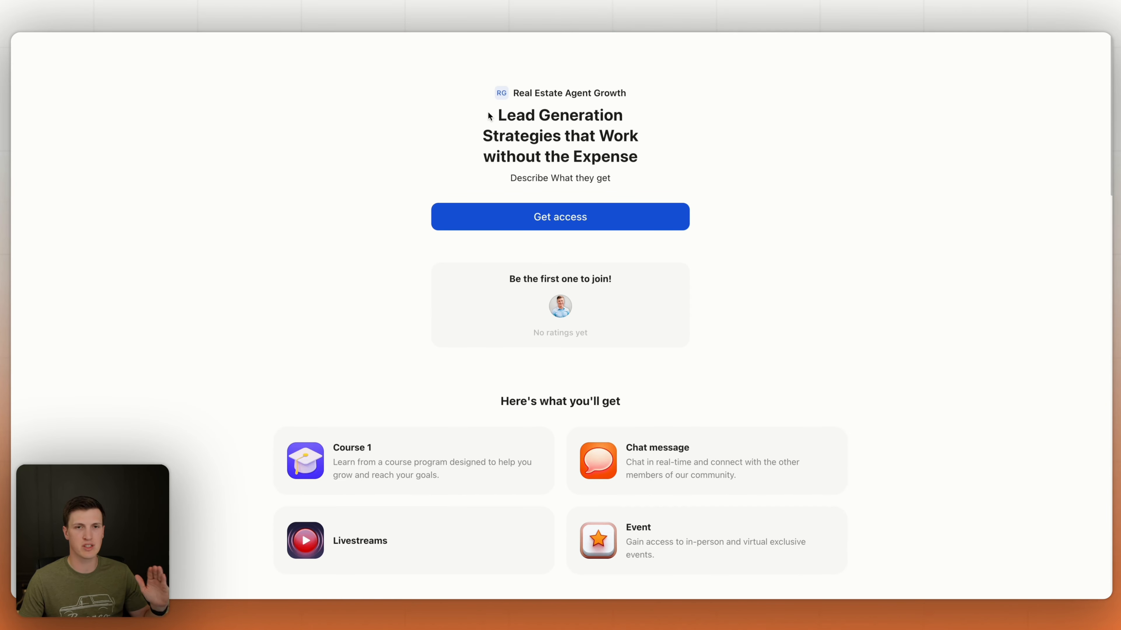
- Go back to the store page editor and look over its content sections and the whop's Earn, Learn and Calendar sections
key("ctrl+Left")
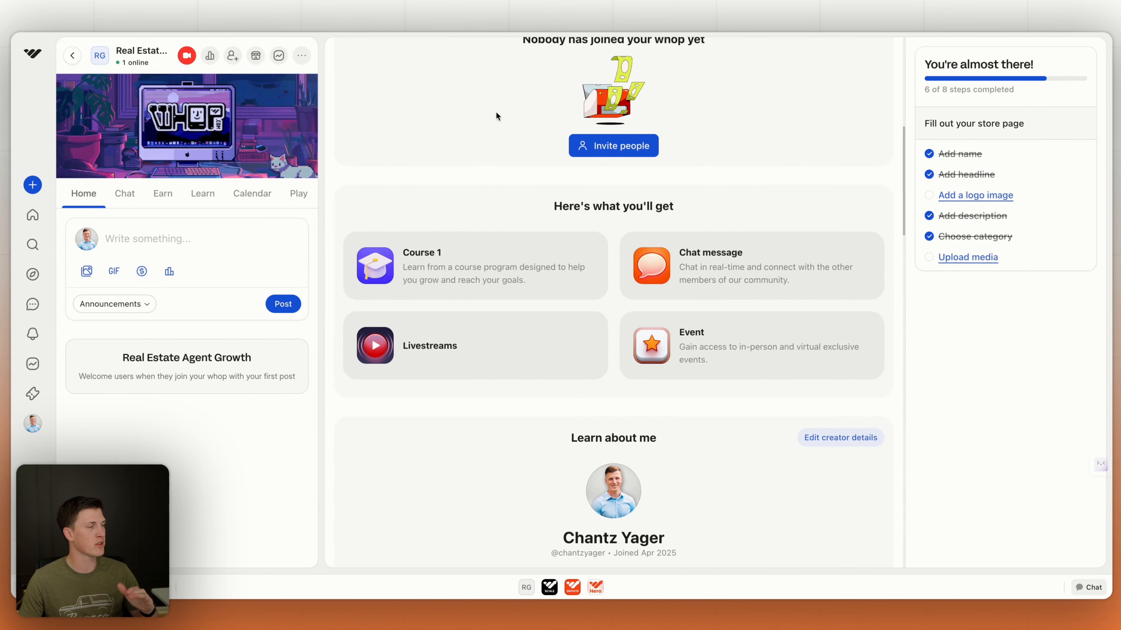
scroll(662, 260, "down", 4)
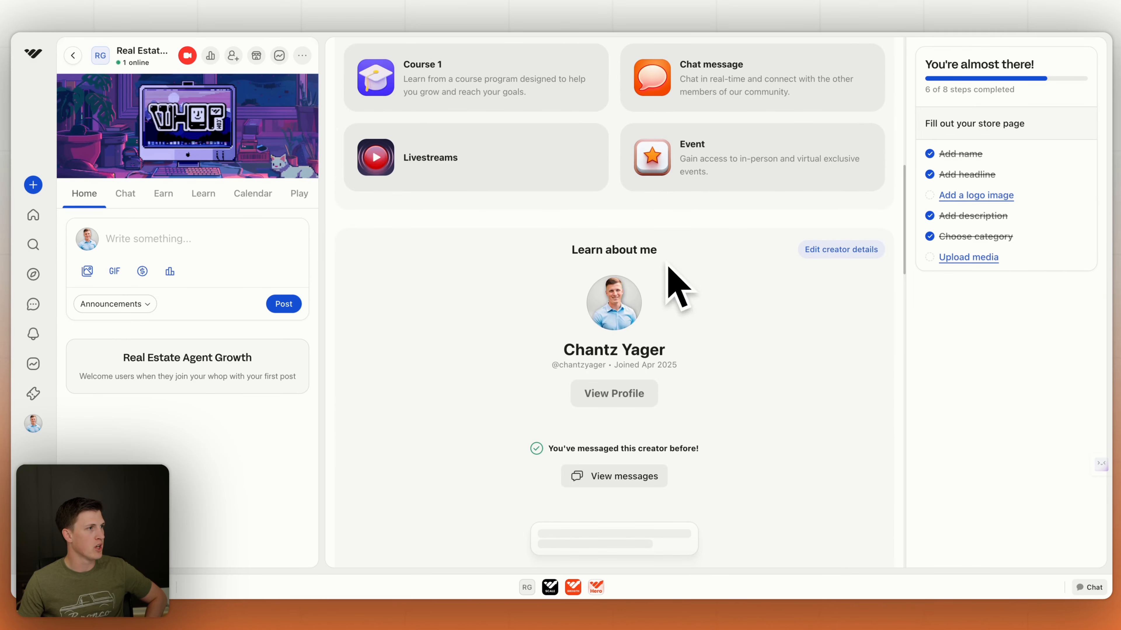
scroll(667, 265, "down", 3)
scroll(666, 265, "up", 9)
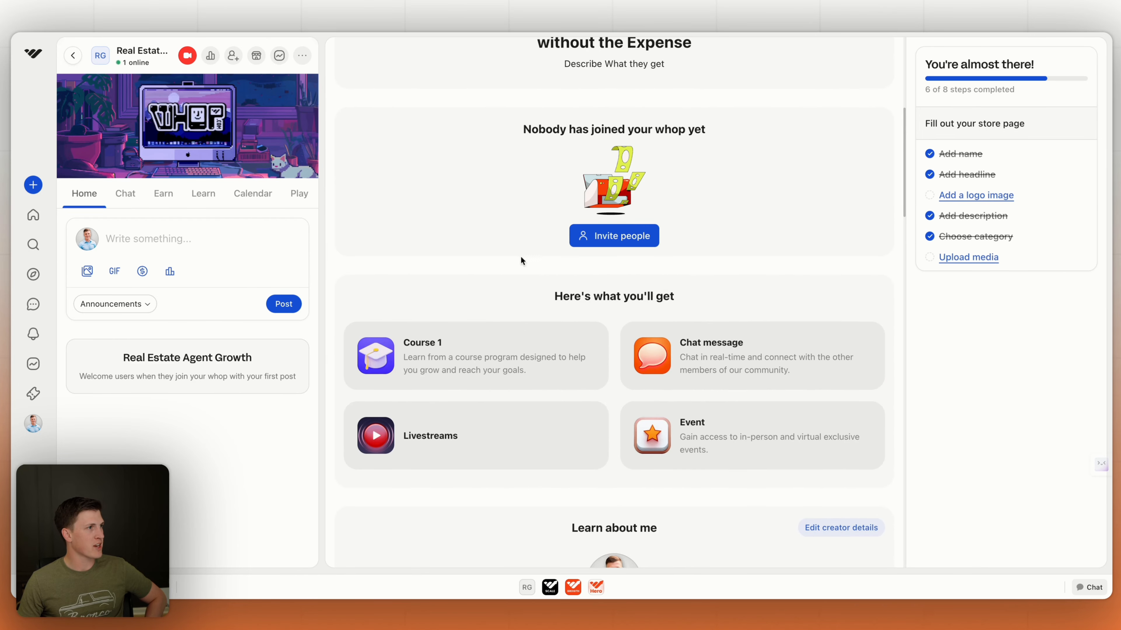
left_click(164, 193)
left_click(205, 194)
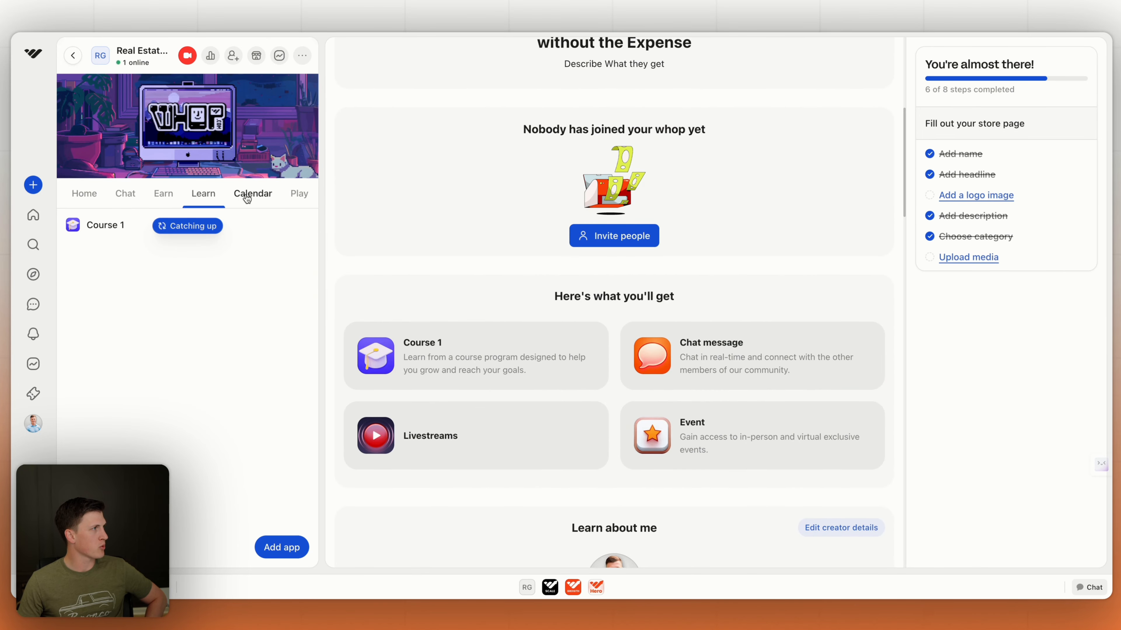
left_click(252, 194)
left_click(84, 194)
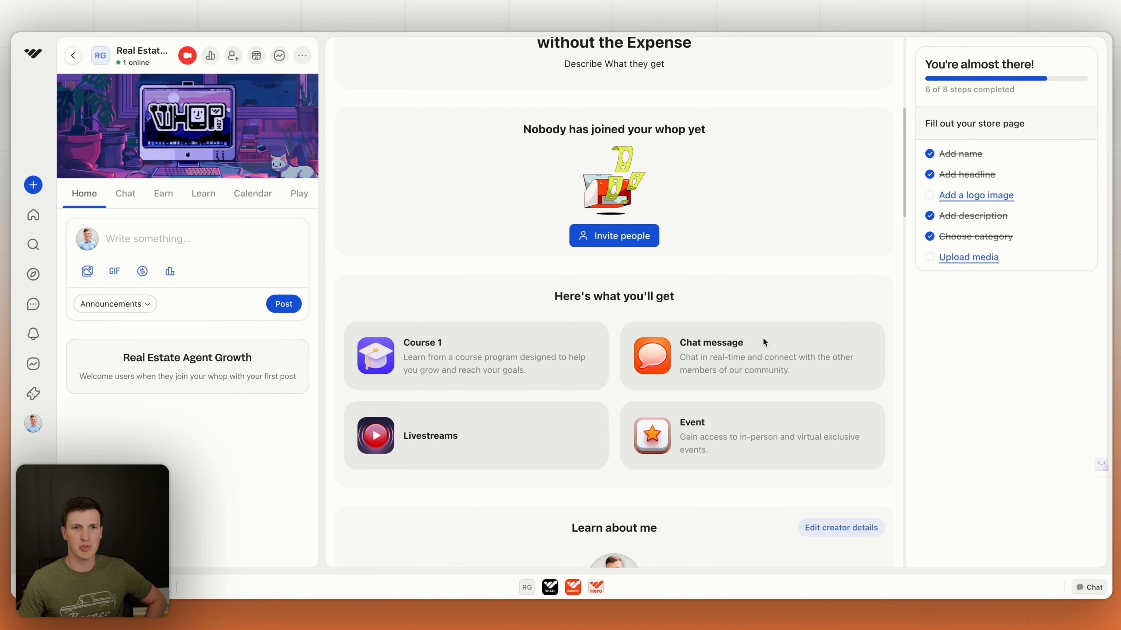
scroll(764, 339, "down", 1)
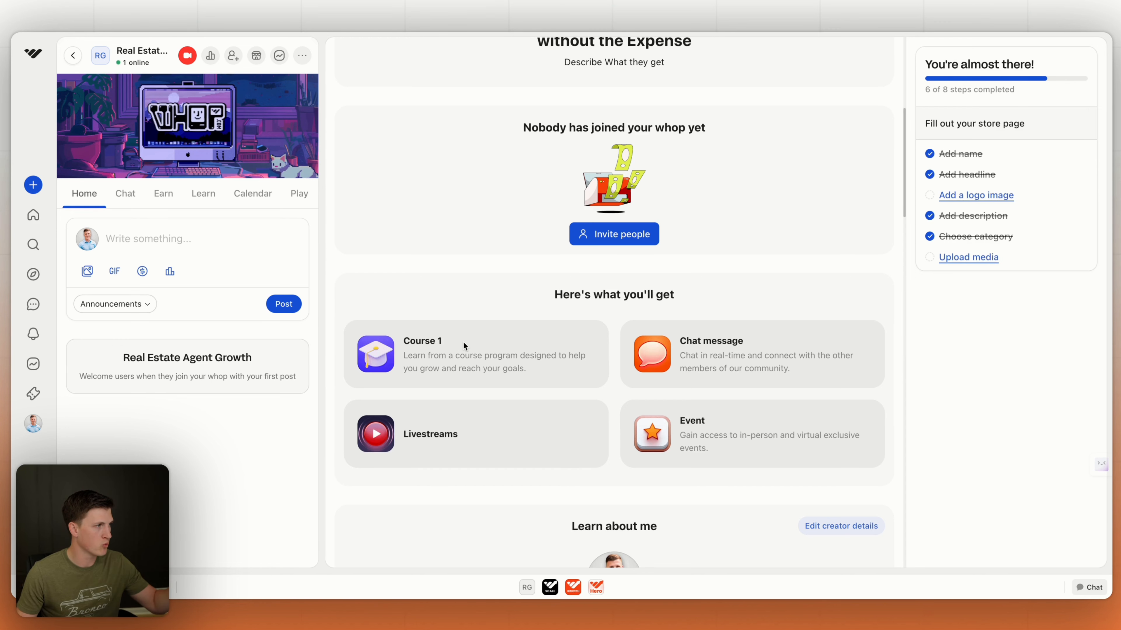
- Examine the creator bio and social link fields for the Learn about me section, leaving them empty
scroll(612, 310, "down", 10)
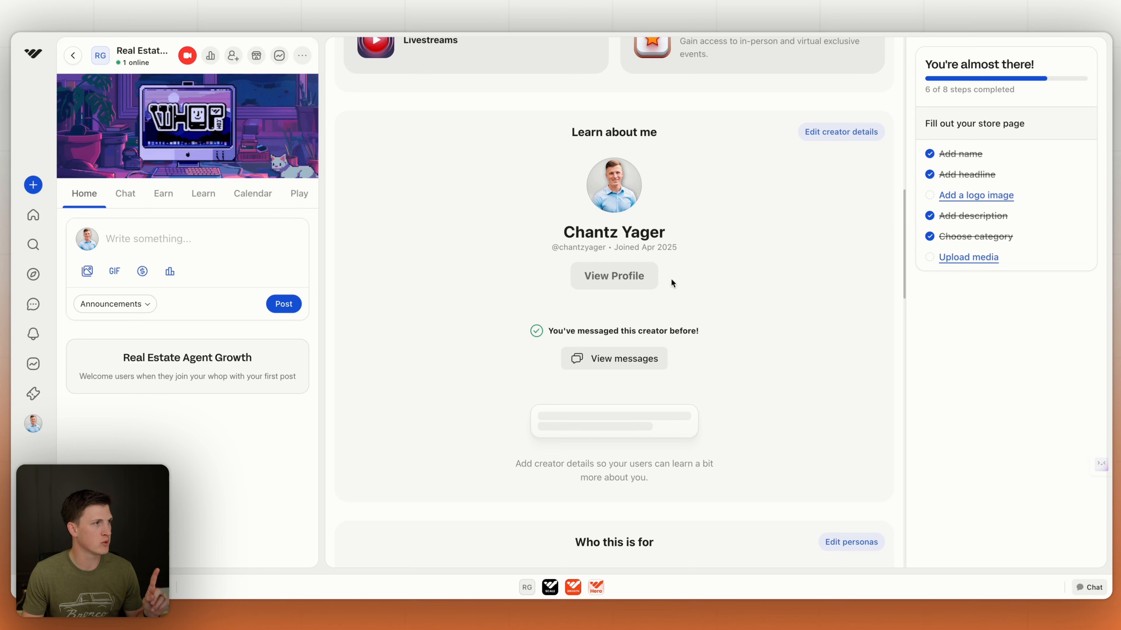
left_click(826, 131)
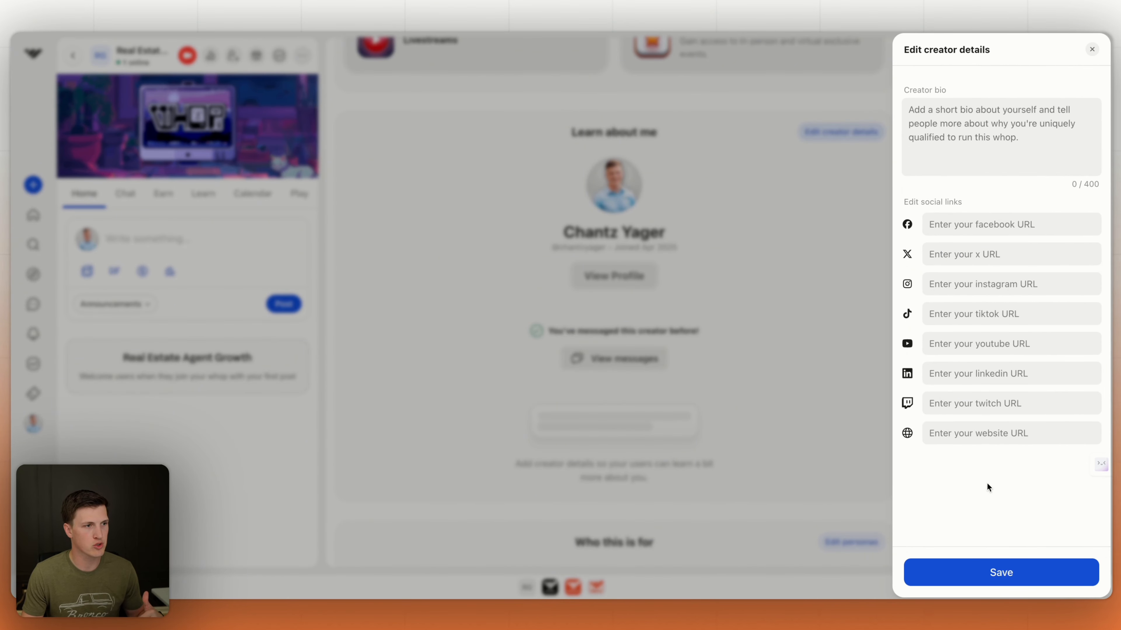
left_click(957, 119)
left_click(987, 196)
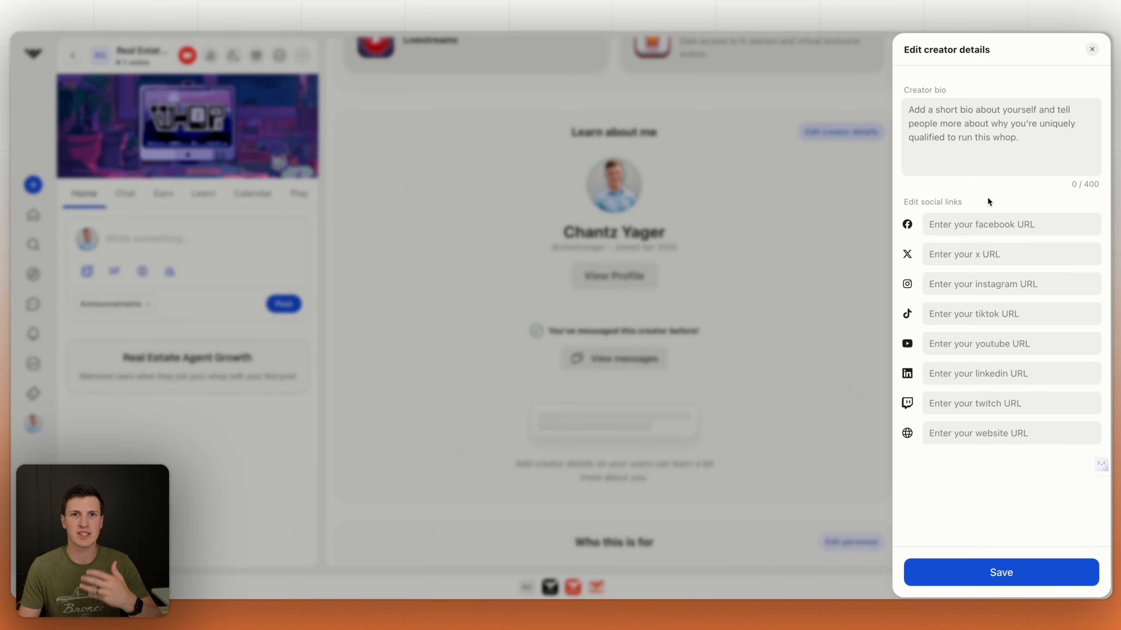
left_click(1089, 50)
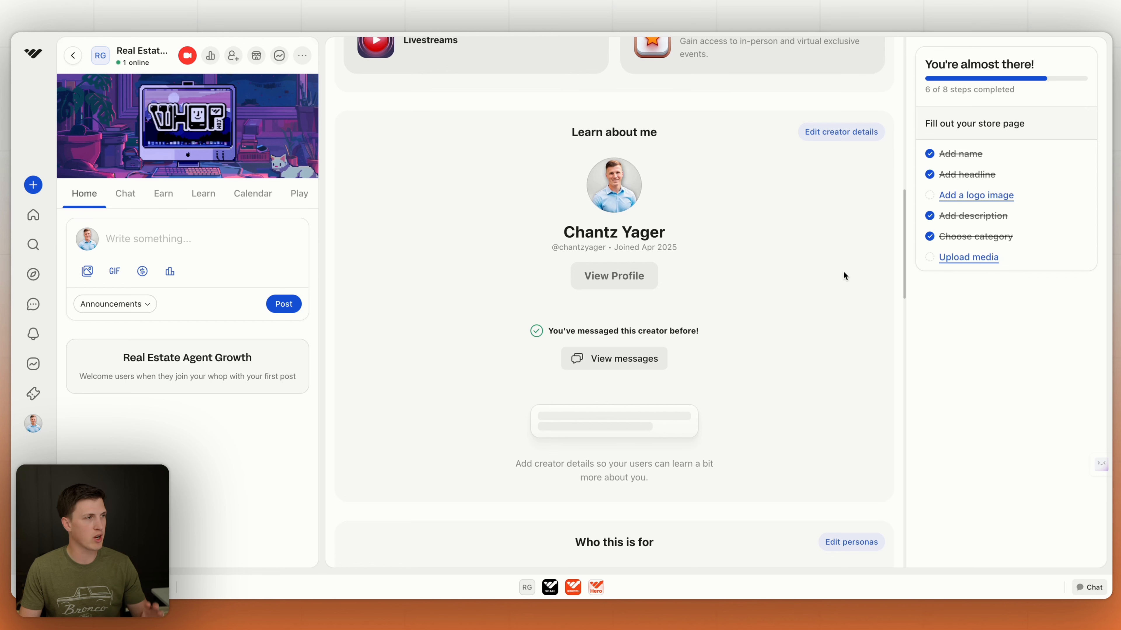
- Inspect the new persona form for the Who this is for section and close it without adding one
scroll(754, 293, "down", 8)
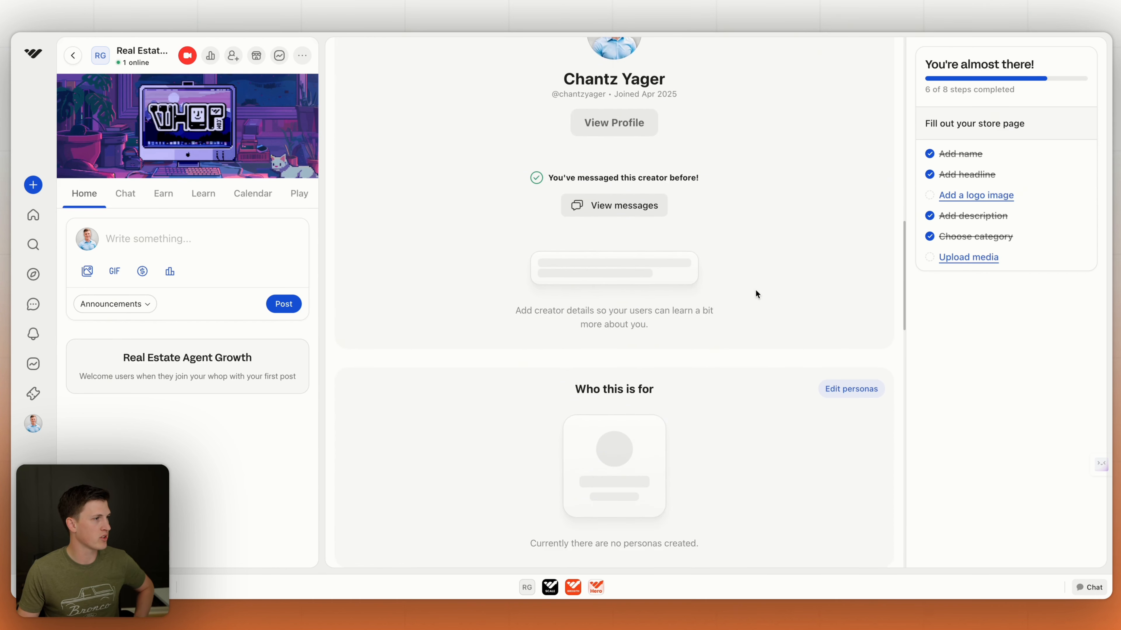
scroll(696, 239, "up", 8)
scroll(695, 235, "down", 7)
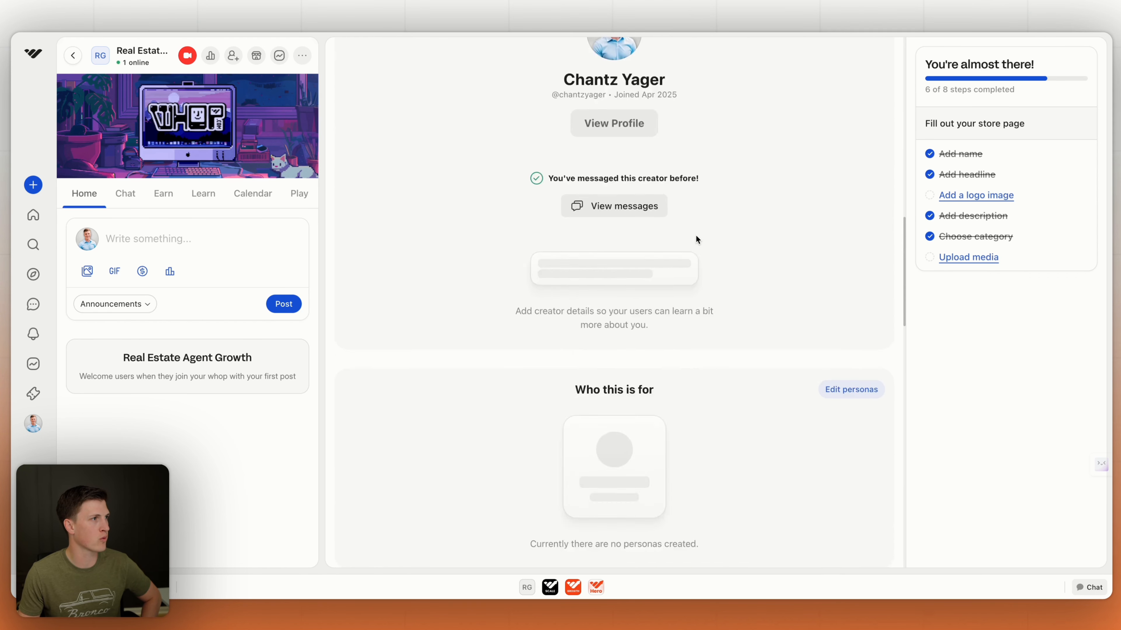
left_click(858, 230)
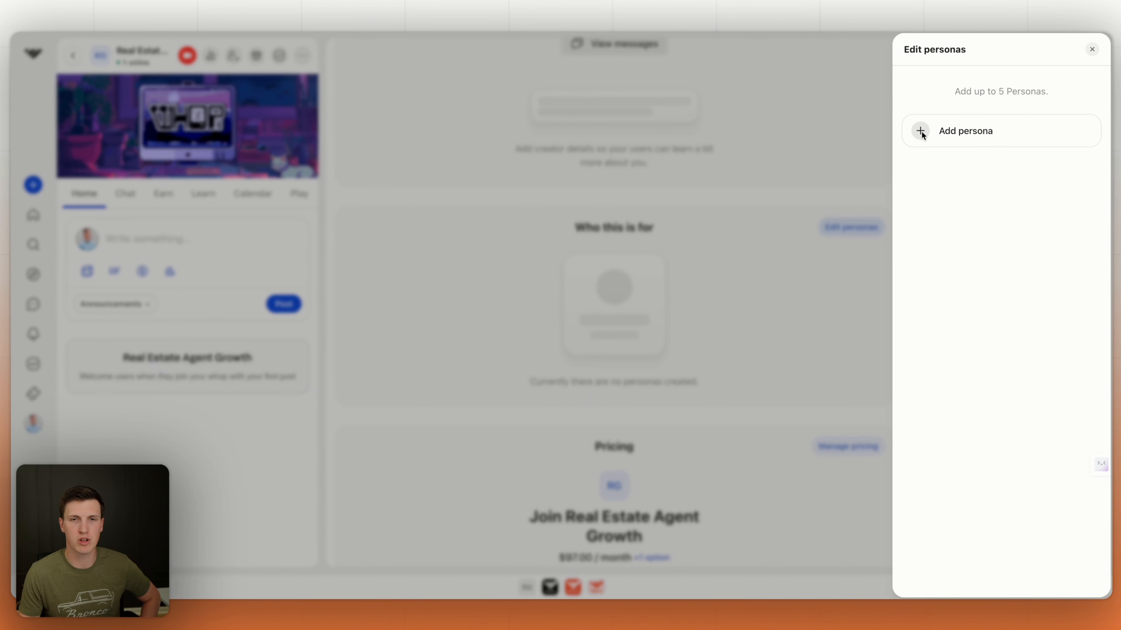
left_click(921, 130)
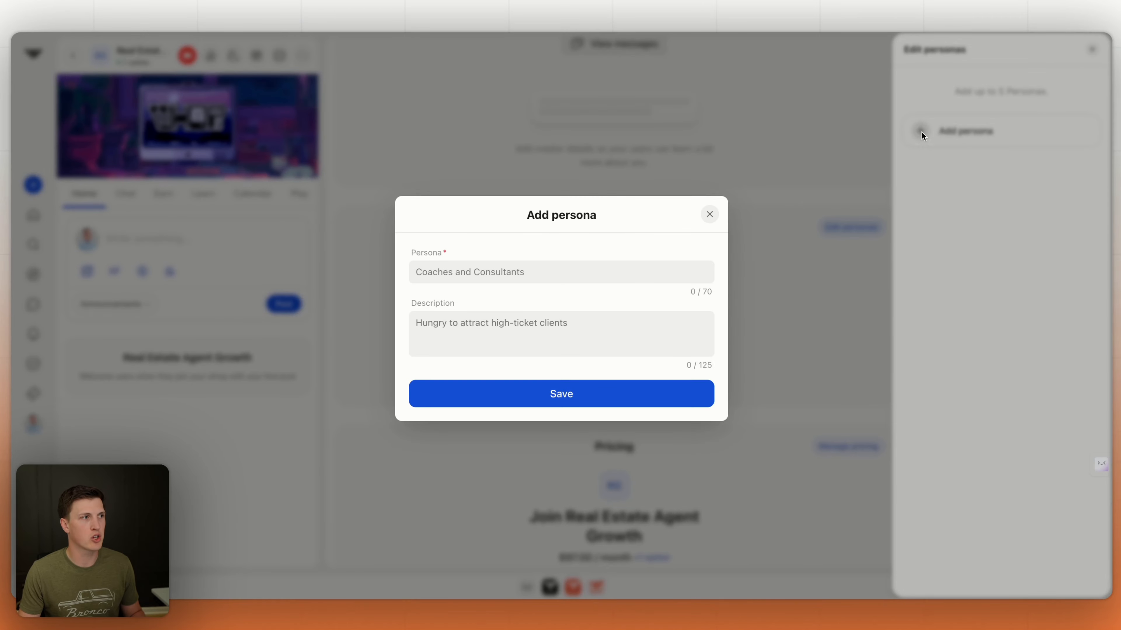
left_click(709, 214)
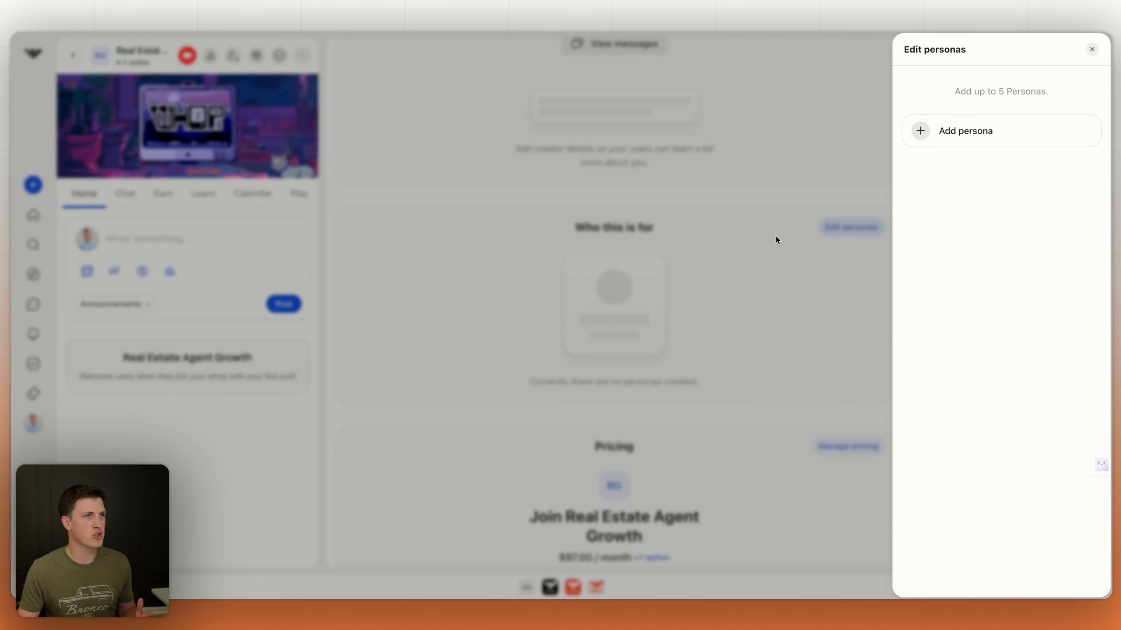
- Add five placeholder personas to the Who this is for section, titled 1 to 5 with matching numbers as descriptions
left_click(1092, 50)
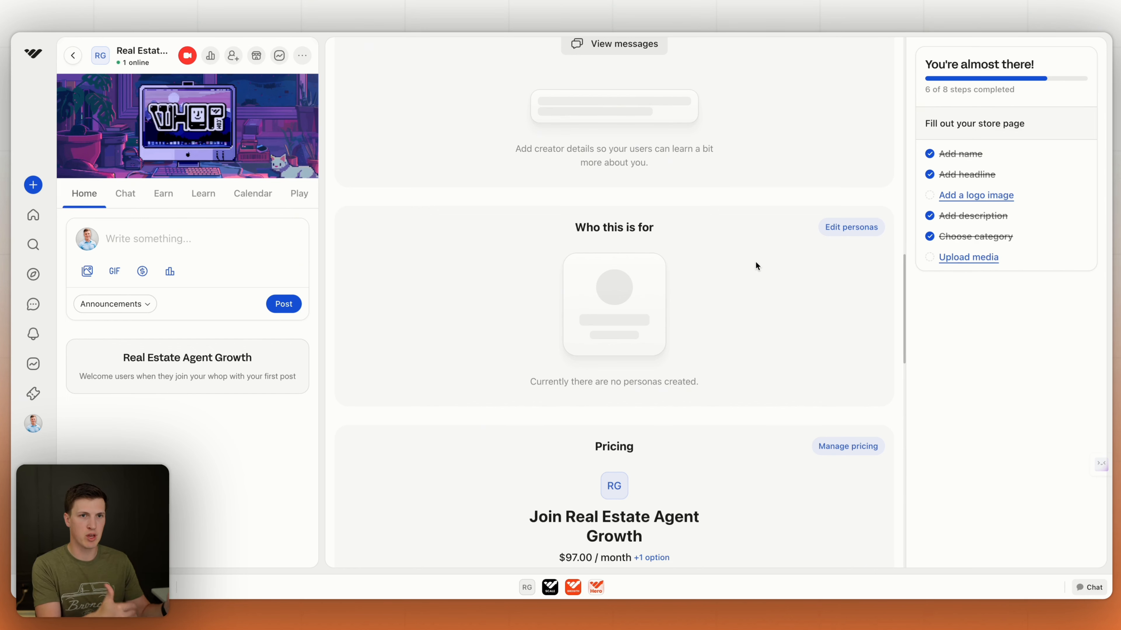
left_click(850, 227)
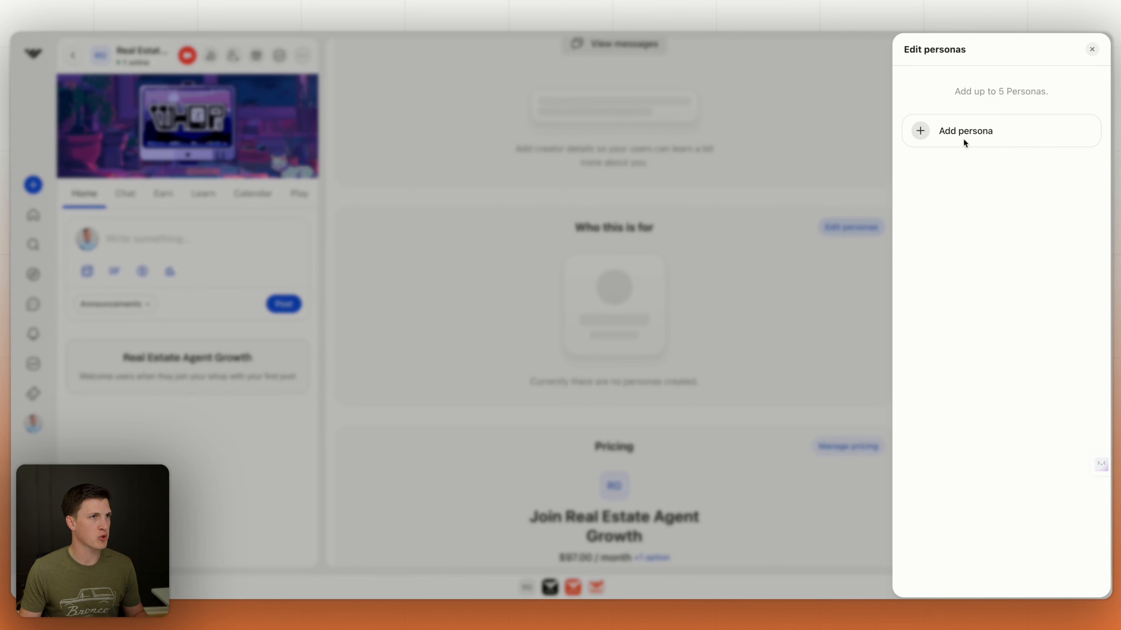
left_click(918, 129)
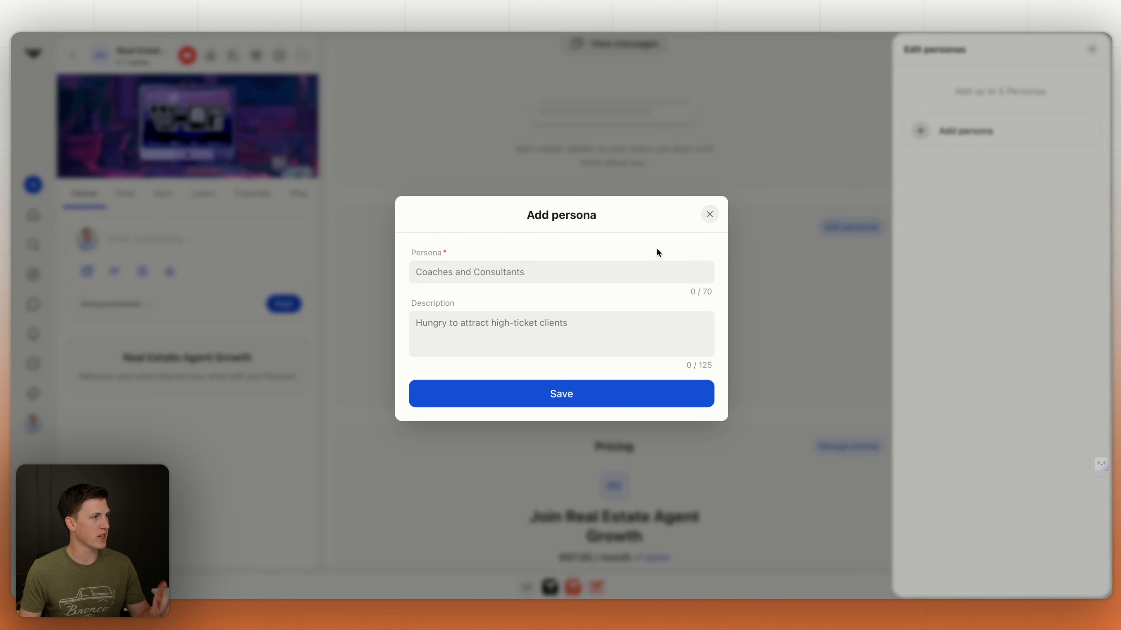
left_click(566, 269)
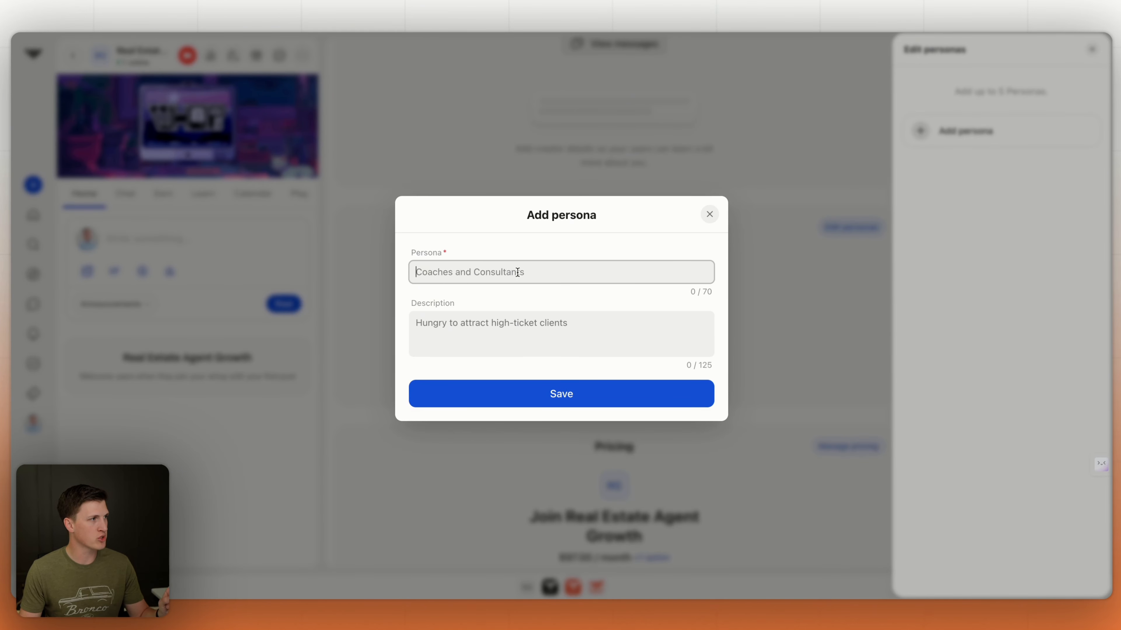
left_click(428, 322)
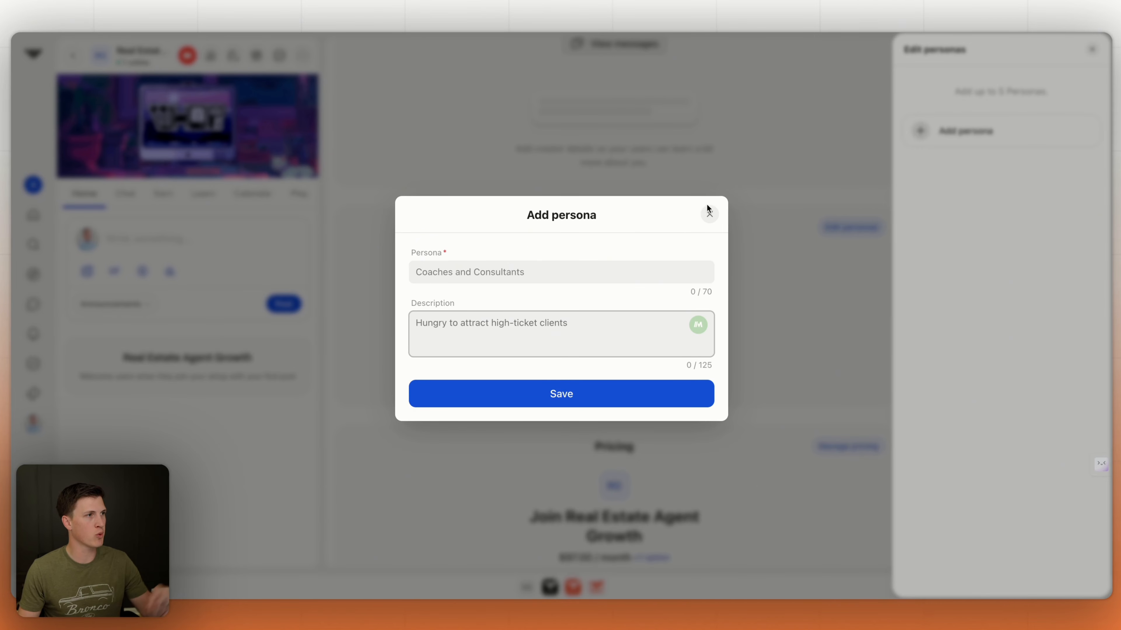
left_click(709, 212)
left_click(920, 129)
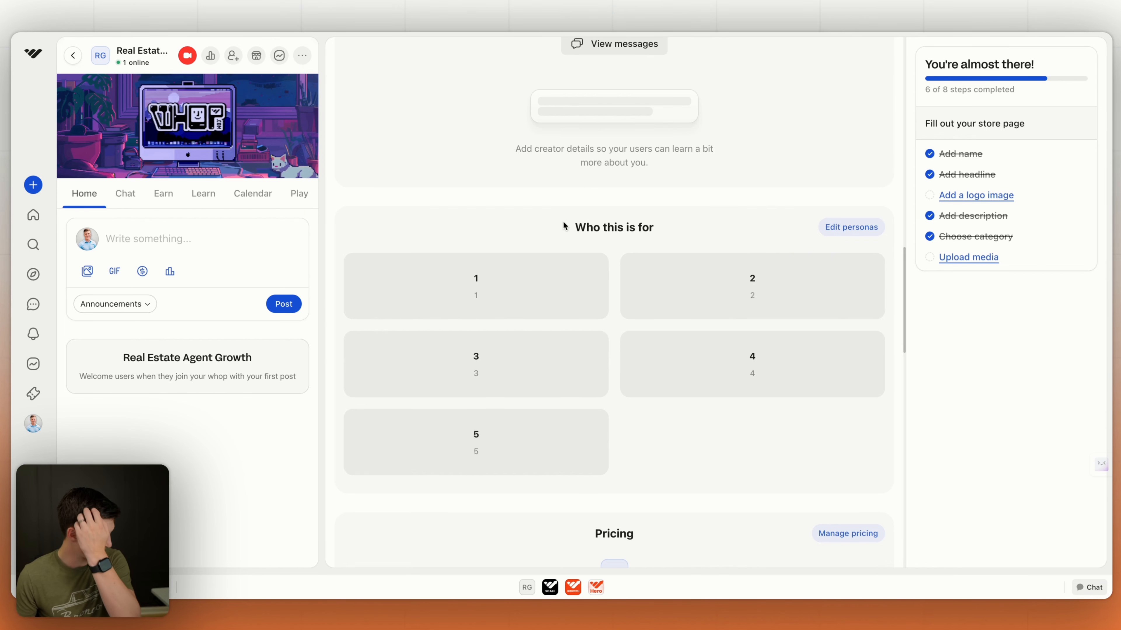
- Look over the store page editor's sections, from the personas up to the media area and down to the frequently asked questions
scroll(563, 226, "down", 9)
scroll(569, 223, "up", 5)
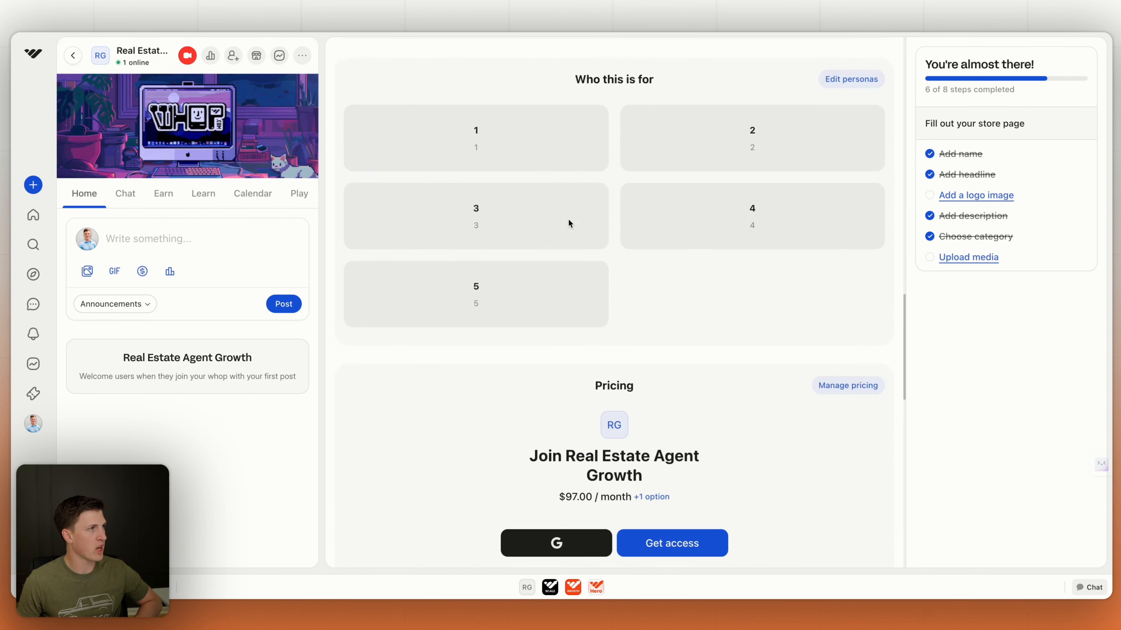
scroll(568, 223, "up", 8)
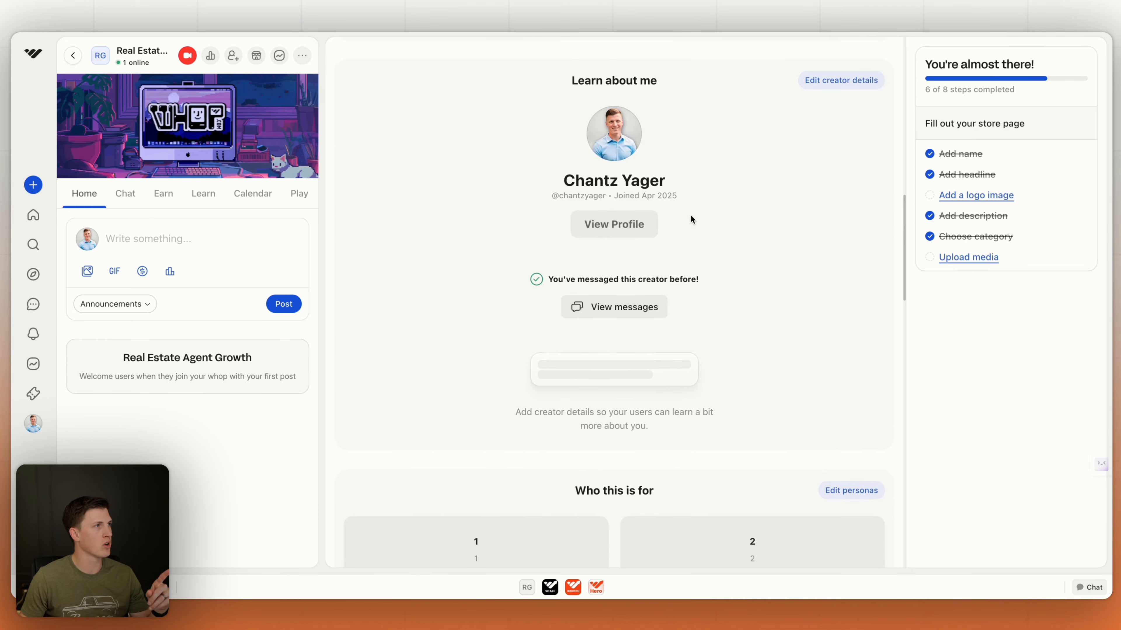
scroll(526, 119, "up", 9)
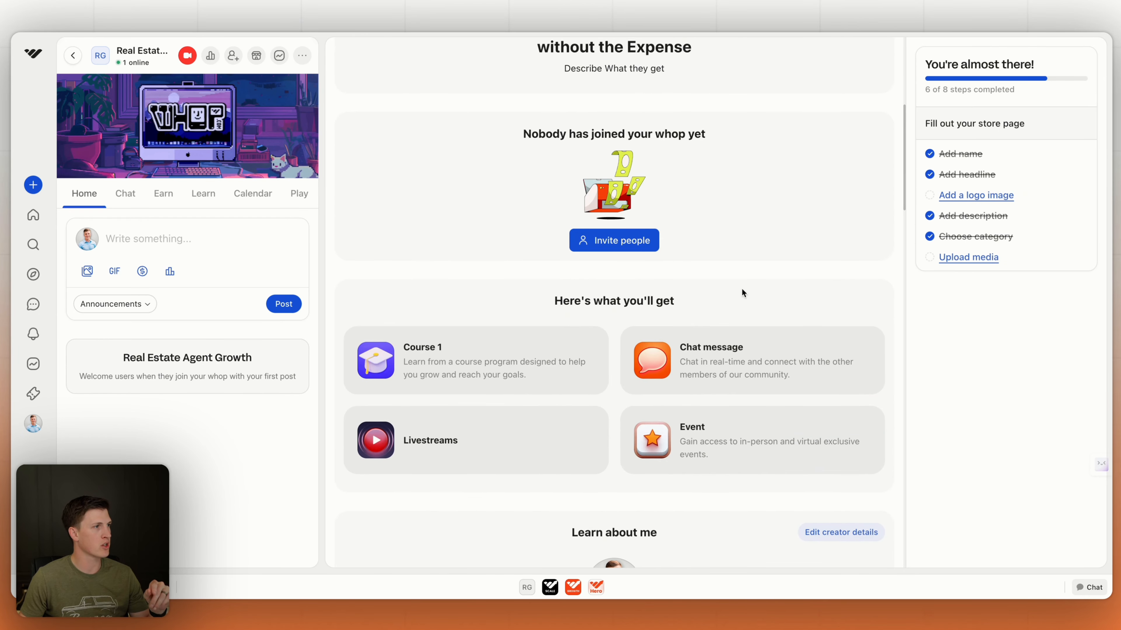
scroll(638, 331, "up", 4)
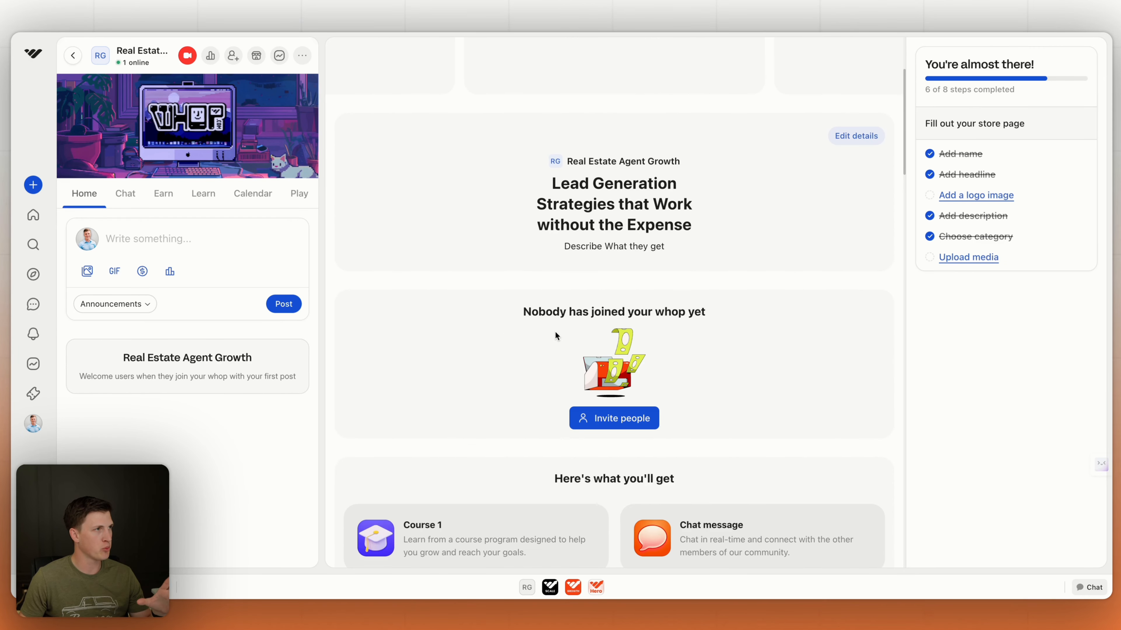
scroll(555, 332, "up", 3)
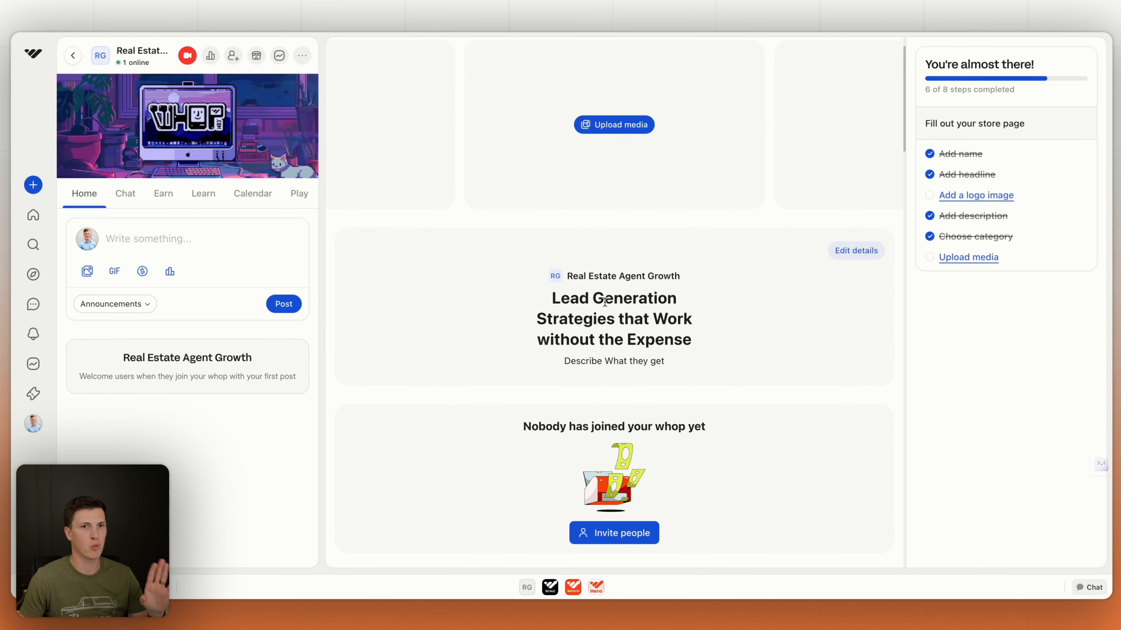
scroll(744, 346, "up", 1)
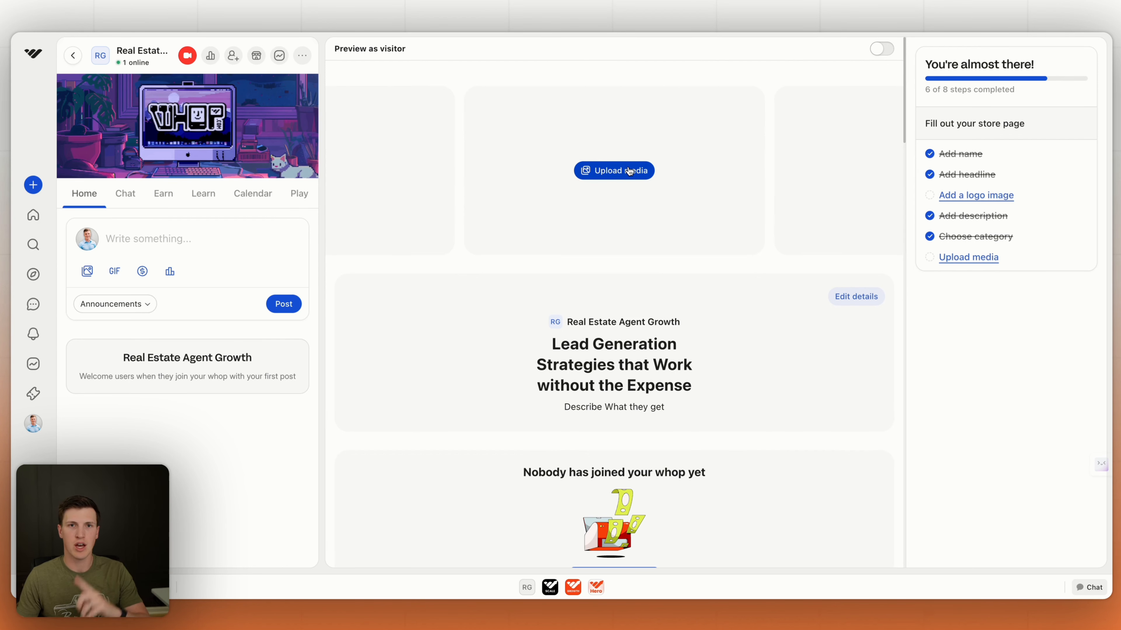
scroll(635, 174, "down", 15)
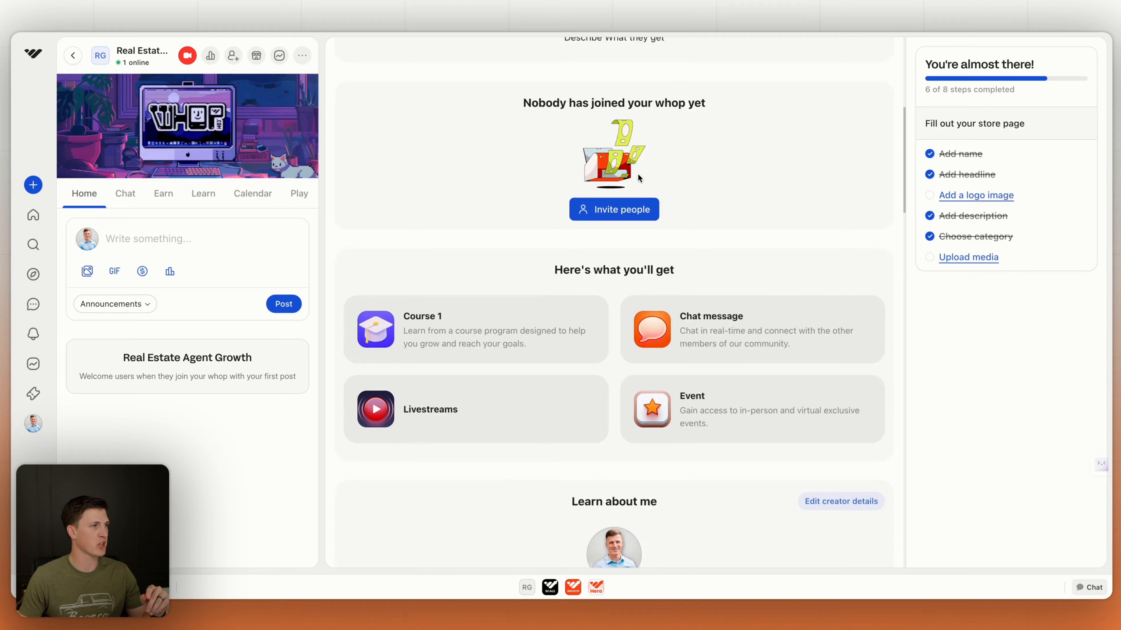
scroll(640, 175, "down", 4)
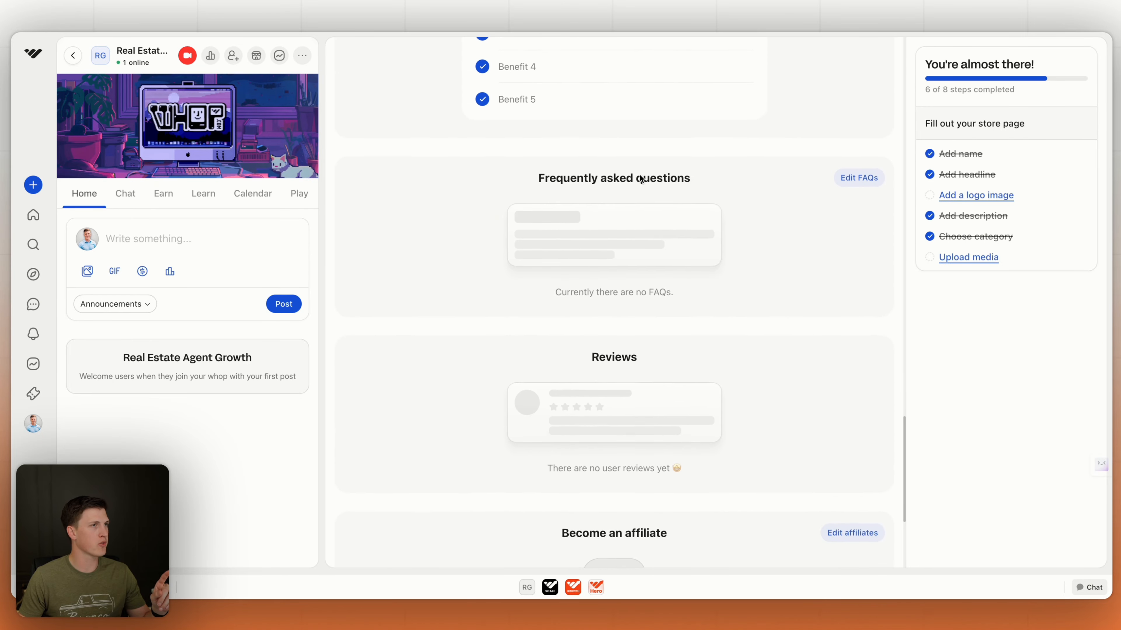
- Add five placeholder questions, FAQ 1 to FAQ 5, to the Frequently asked questions section
scroll(631, 180, "up", 1)
left_click(840, 220)
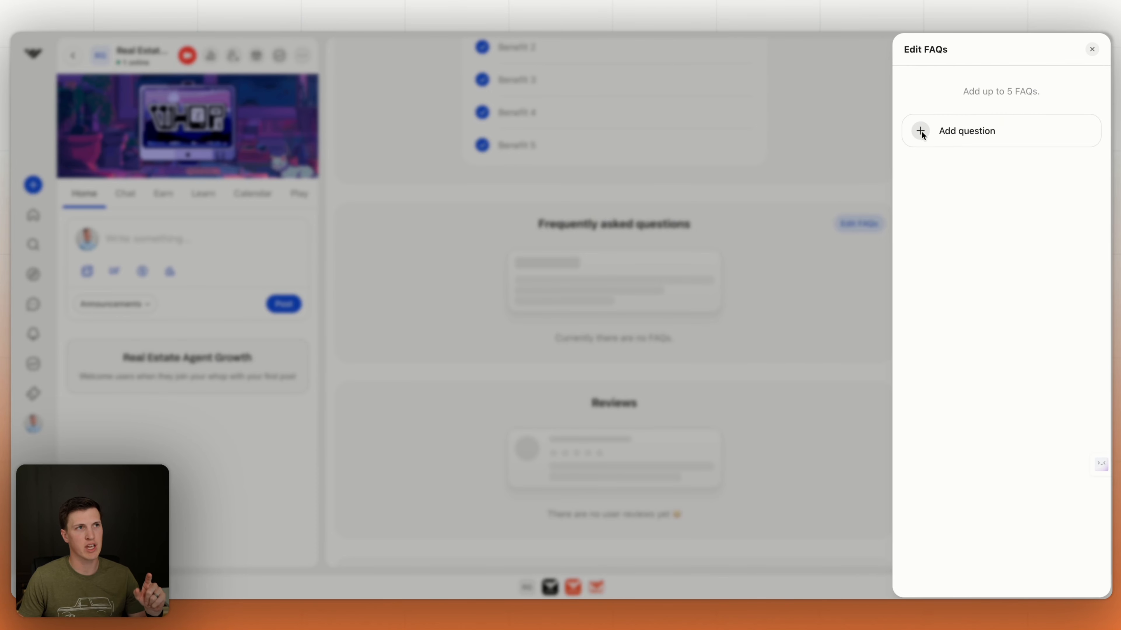
left_click(922, 131)
left_click(620, 271)
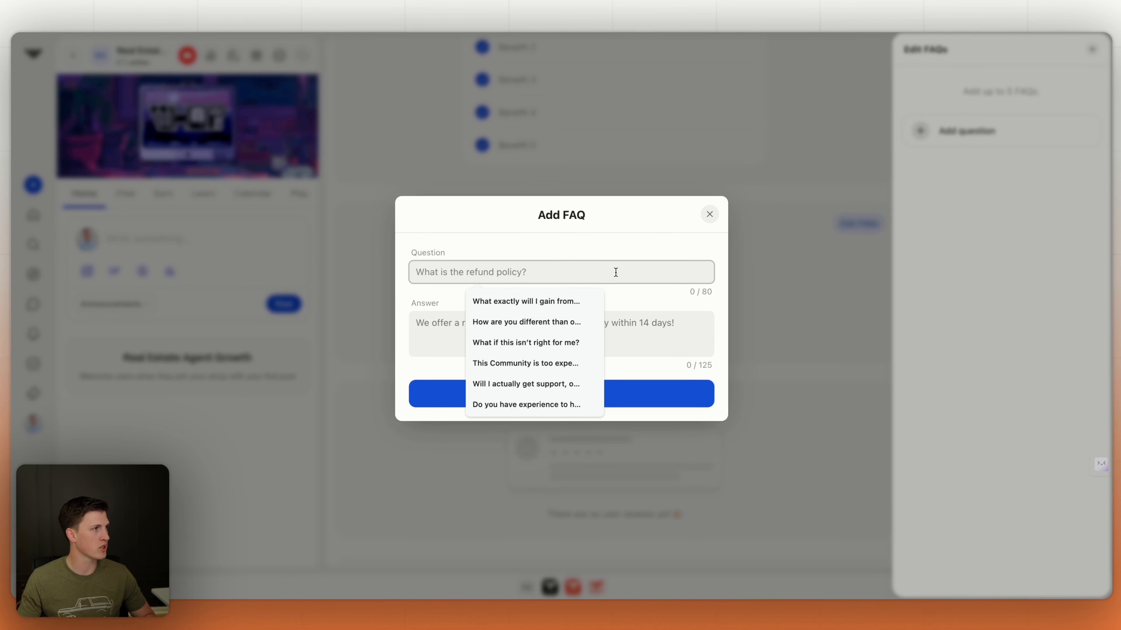
type("1")
left_click(590, 319)
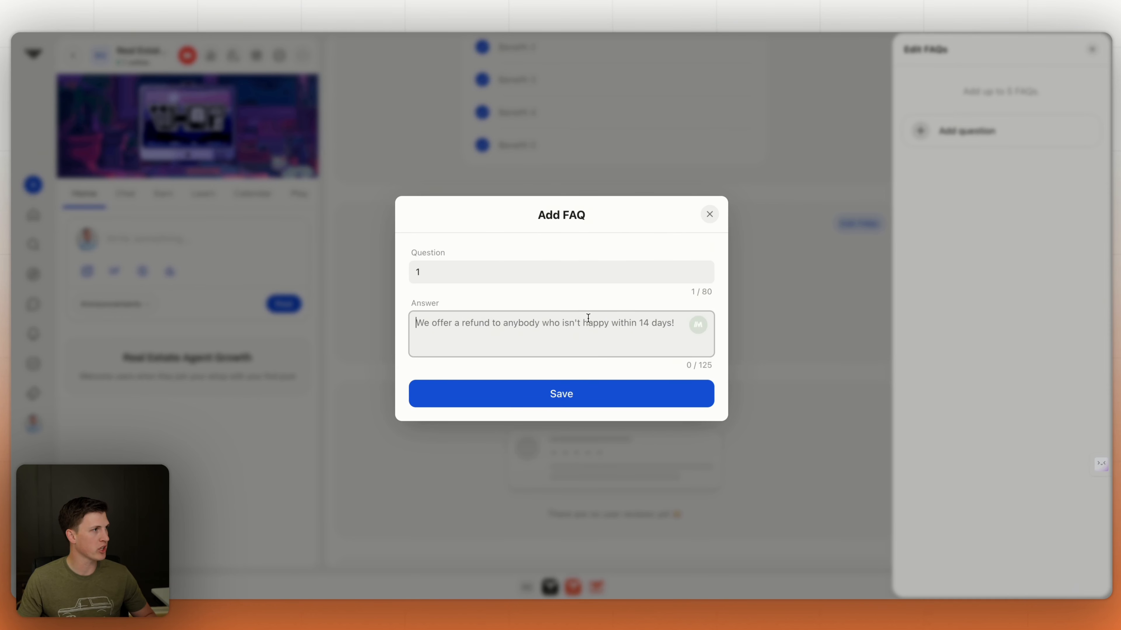
type("1")
left_click(584, 392)
left_click(725, 249)
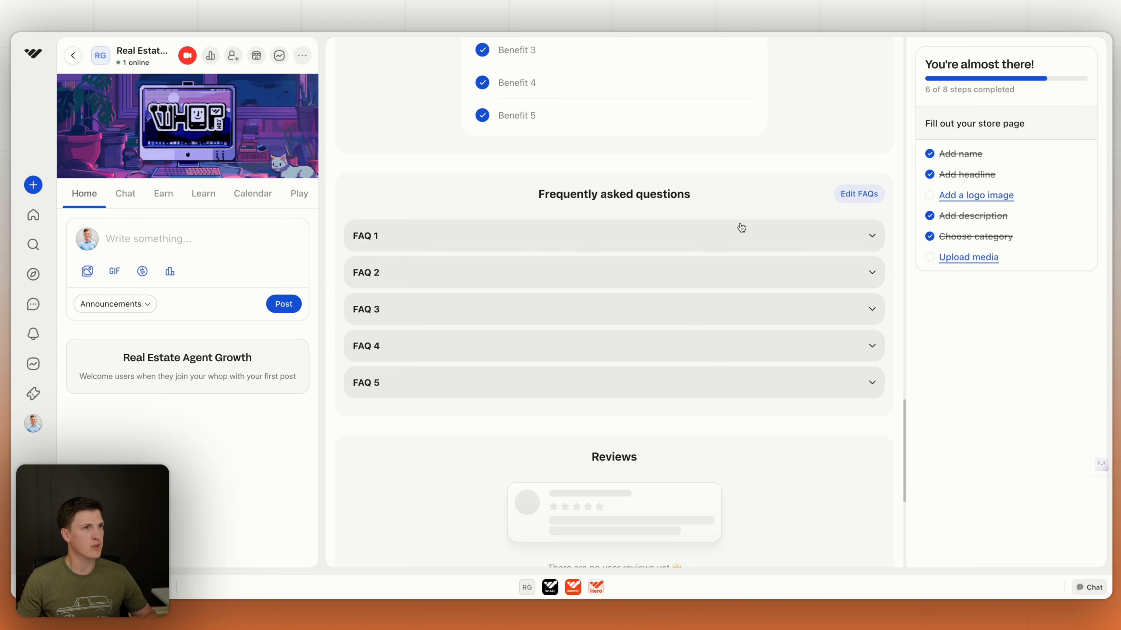
- Examine the Reviews section and the affiliate reward and assets settings, closing them without changes
scroll(580, 355, "down", 5)
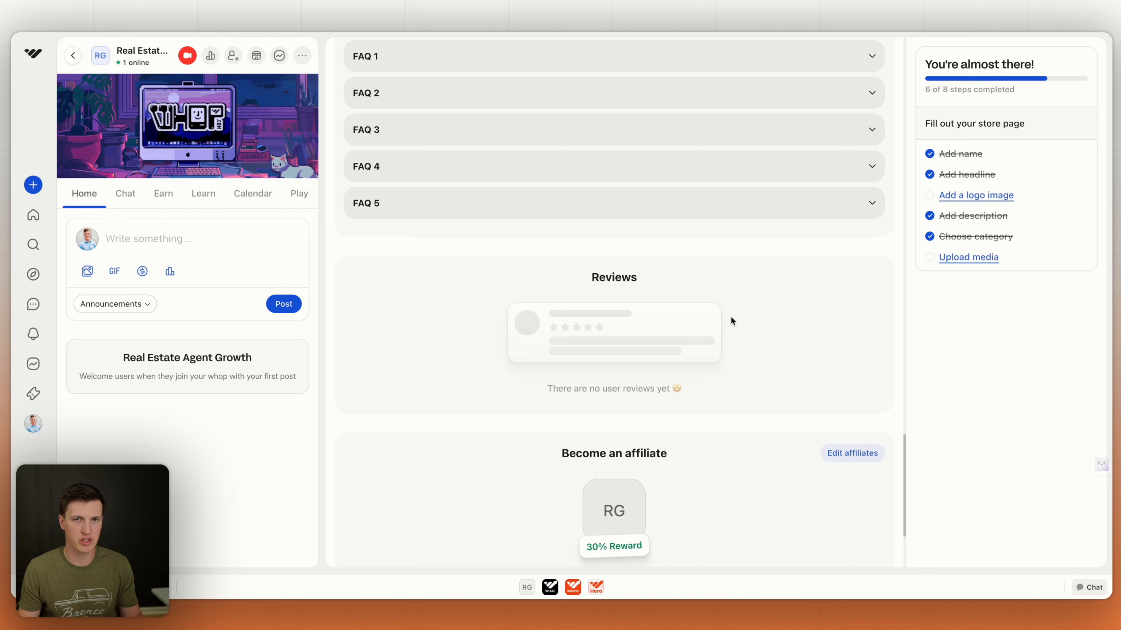
scroll(731, 317, "down", 4)
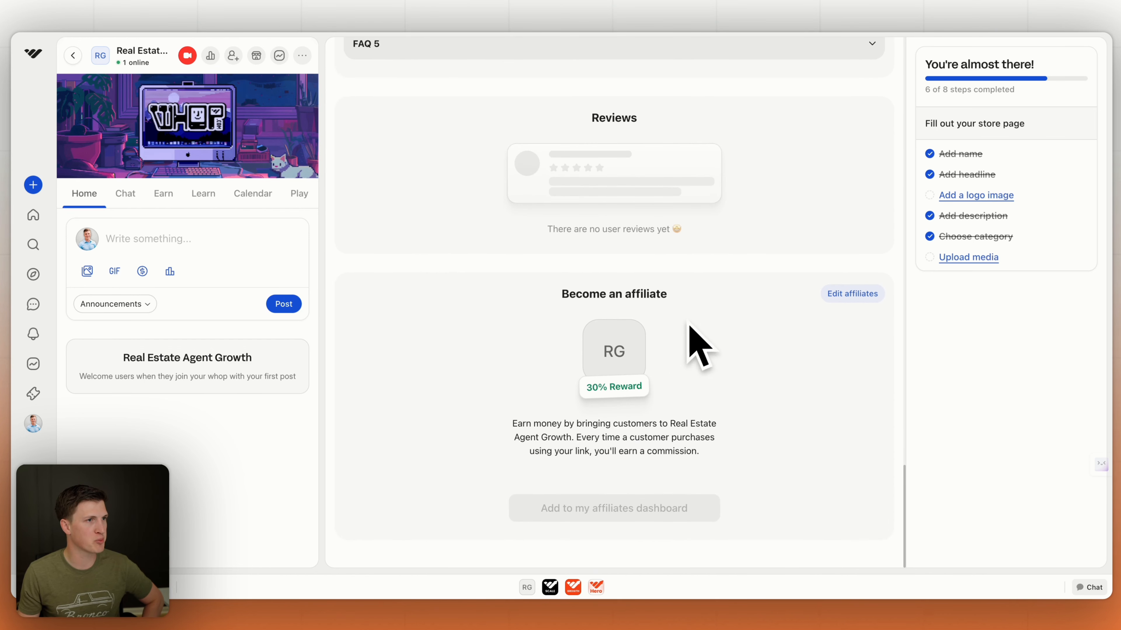
left_click(837, 292)
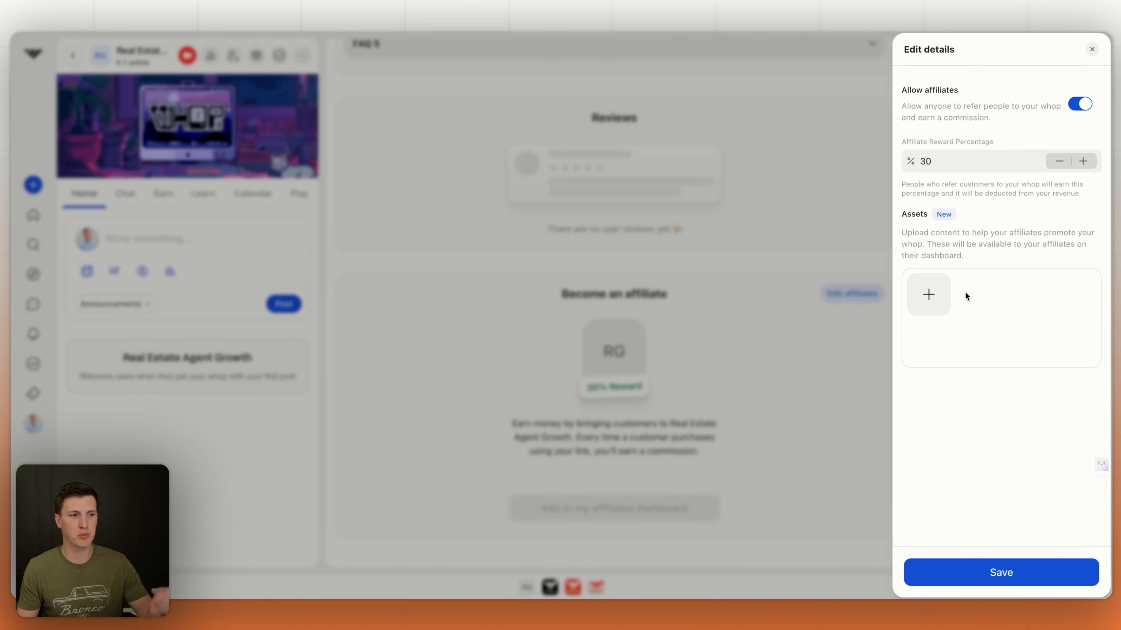
left_click(1091, 51)
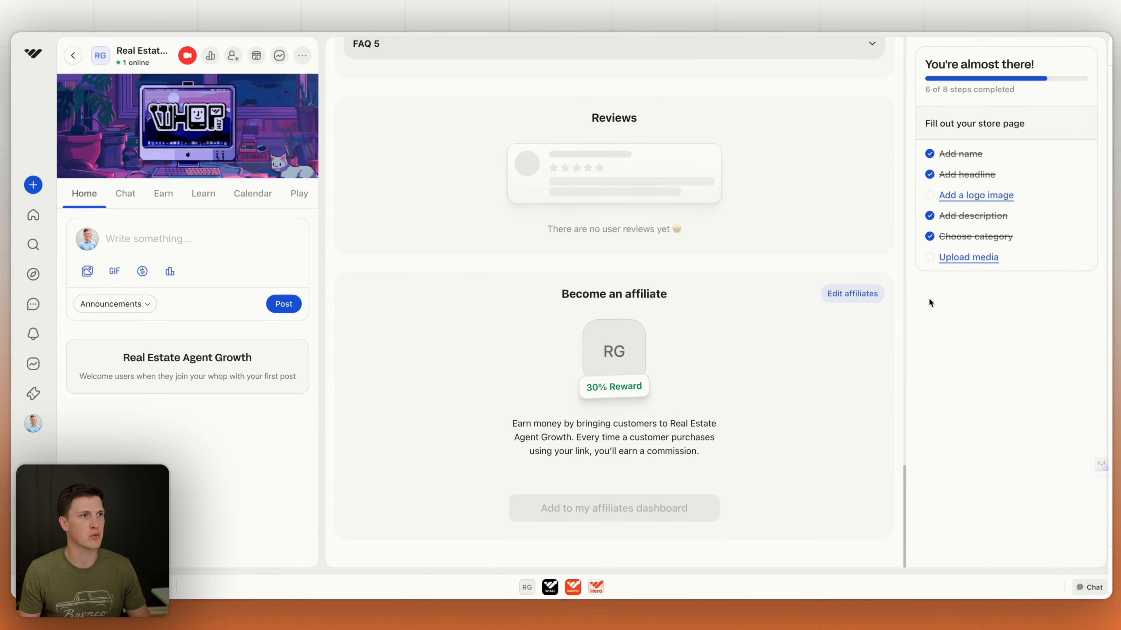
- Upload the orange two-triangle image as the whop's logo in the store page details and save it
scroll(767, 354, "up", 20)
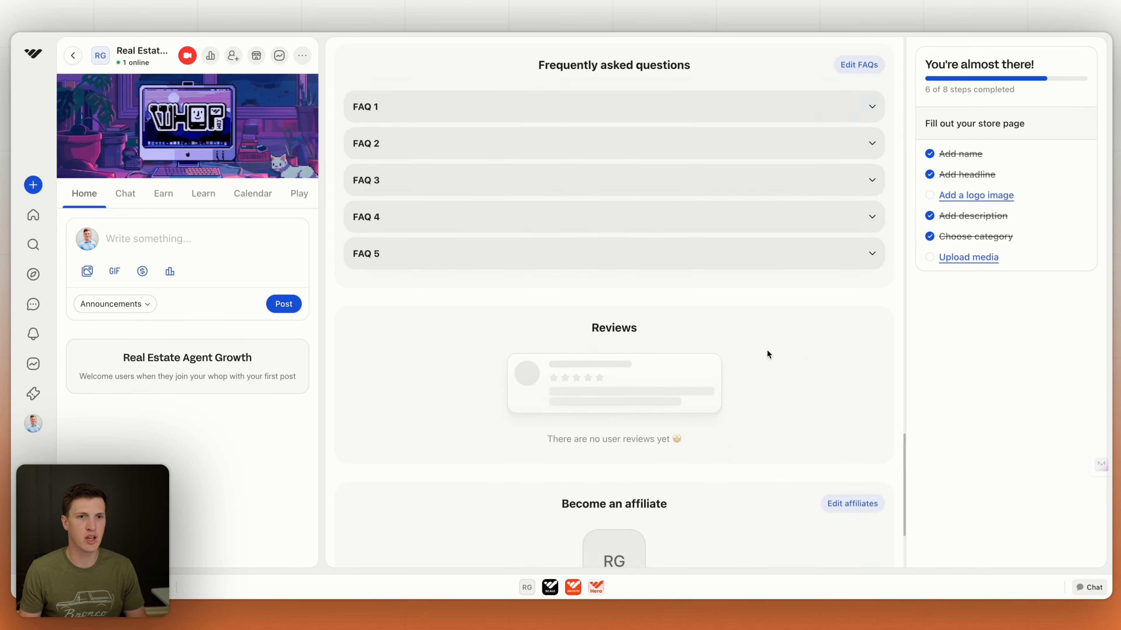
scroll(766, 354, "up", 6)
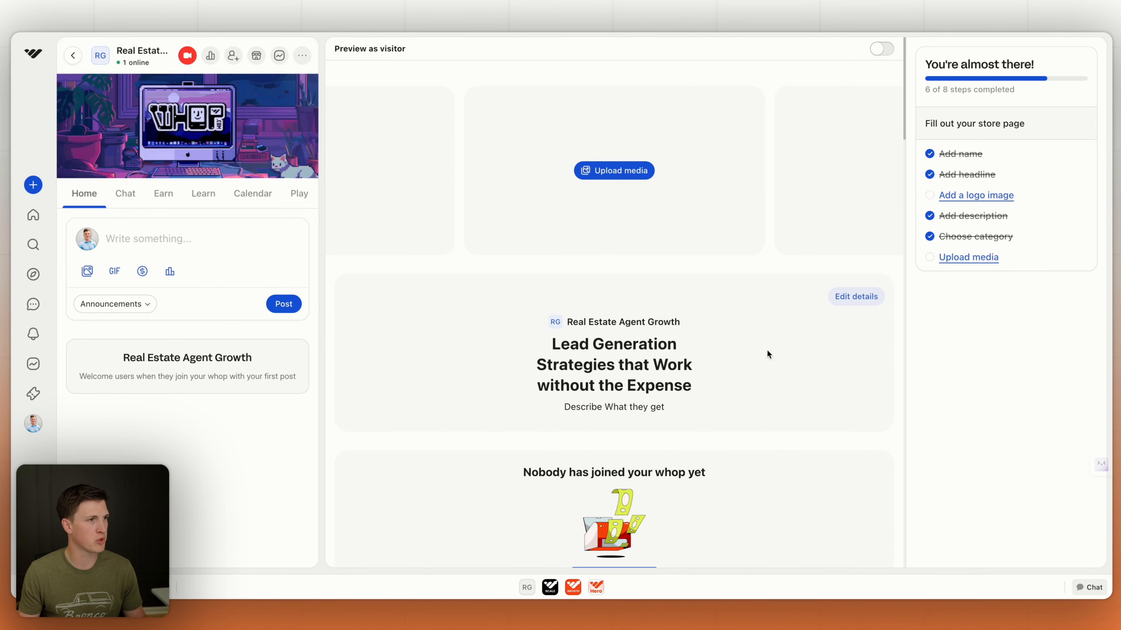
scroll(767, 354, "down", 12)
scroll(767, 354, "down", 4)
scroll(767, 354, "up", 20)
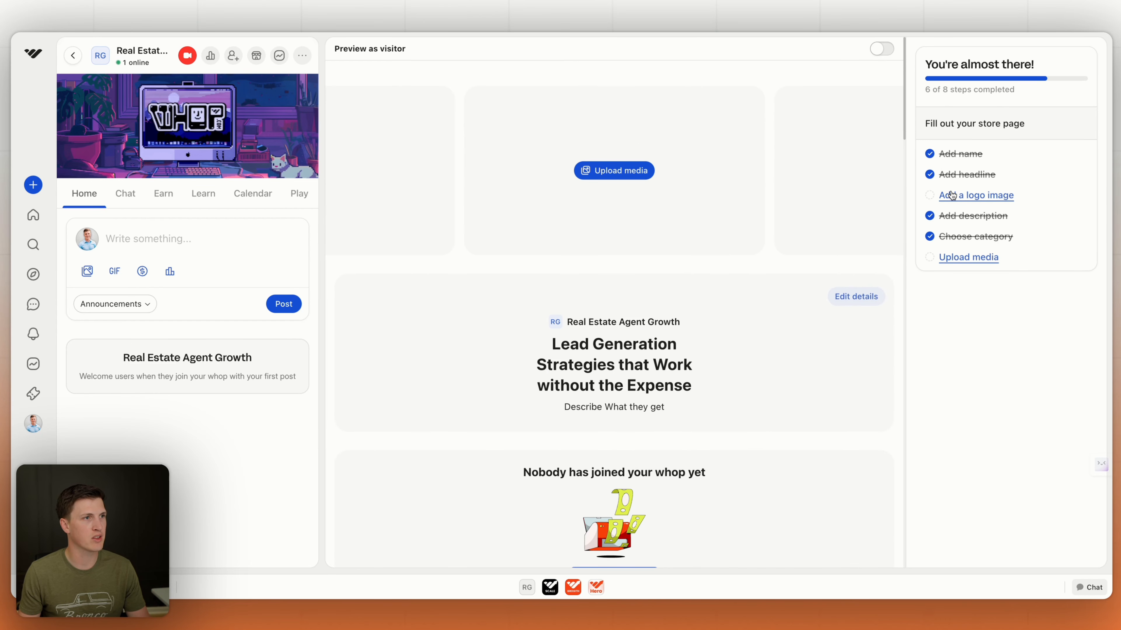
left_click(858, 296)
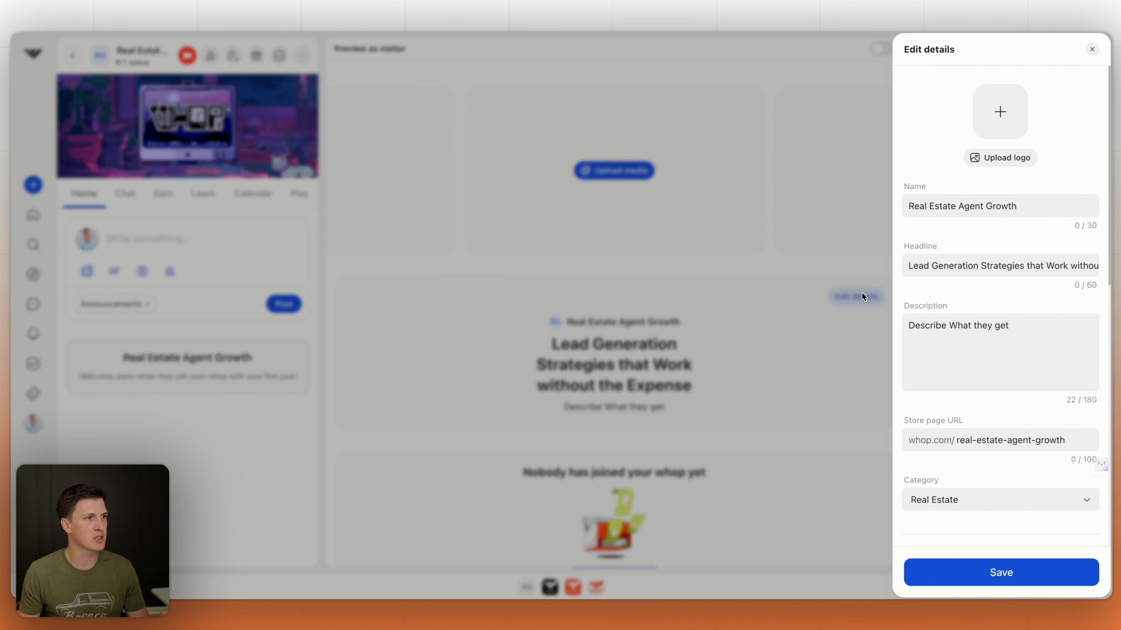
left_click(1006, 158)
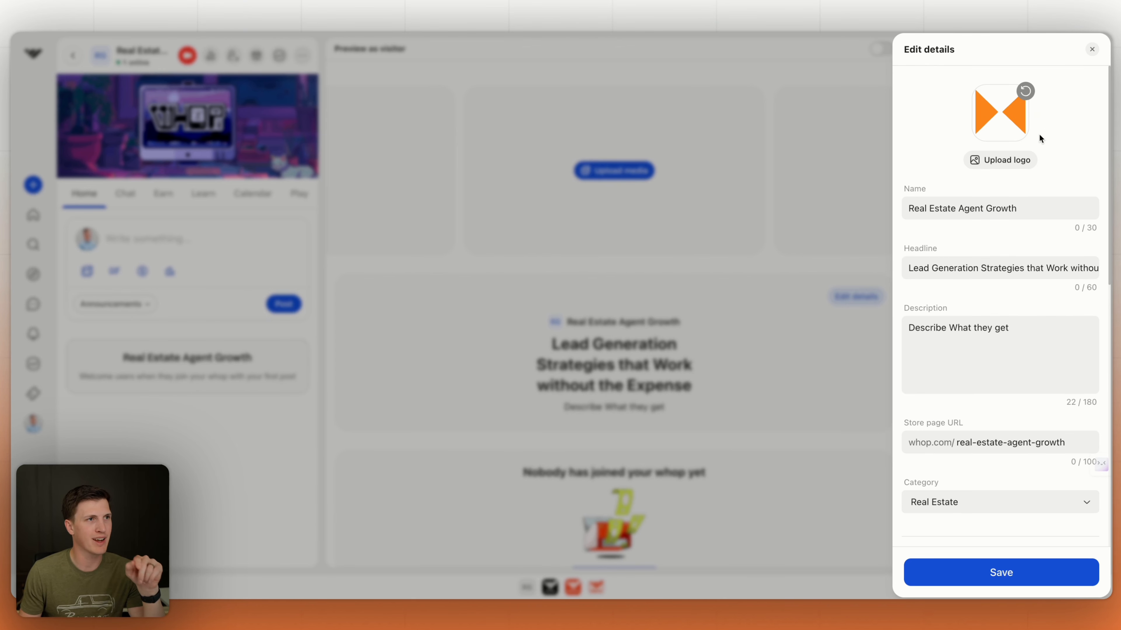
left_click(953, 572)
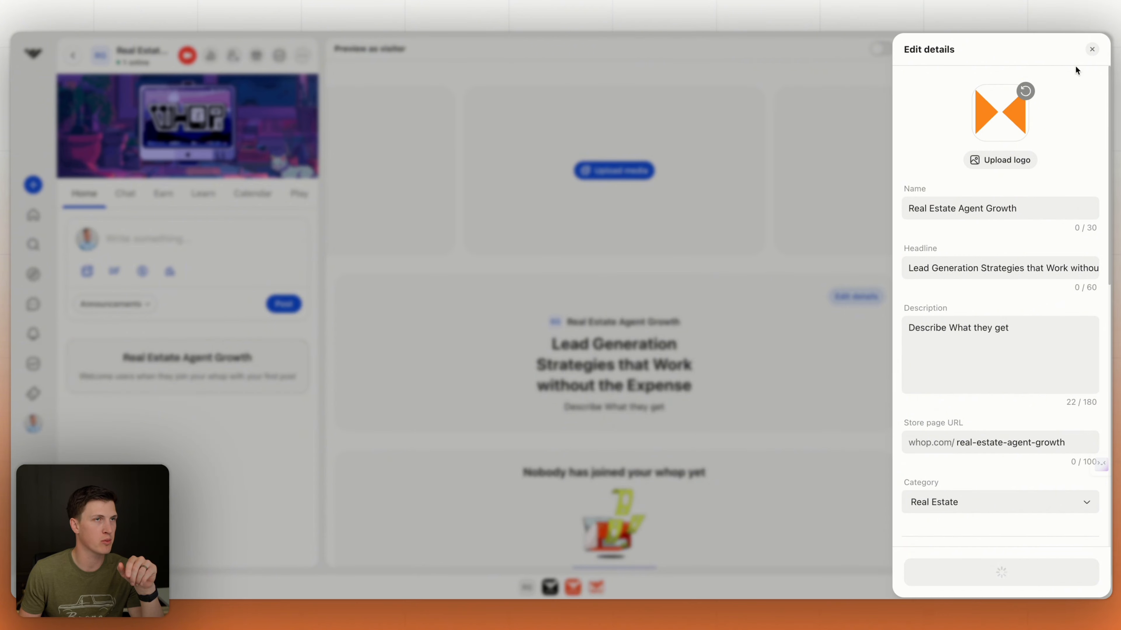
left_click(1089, 52)
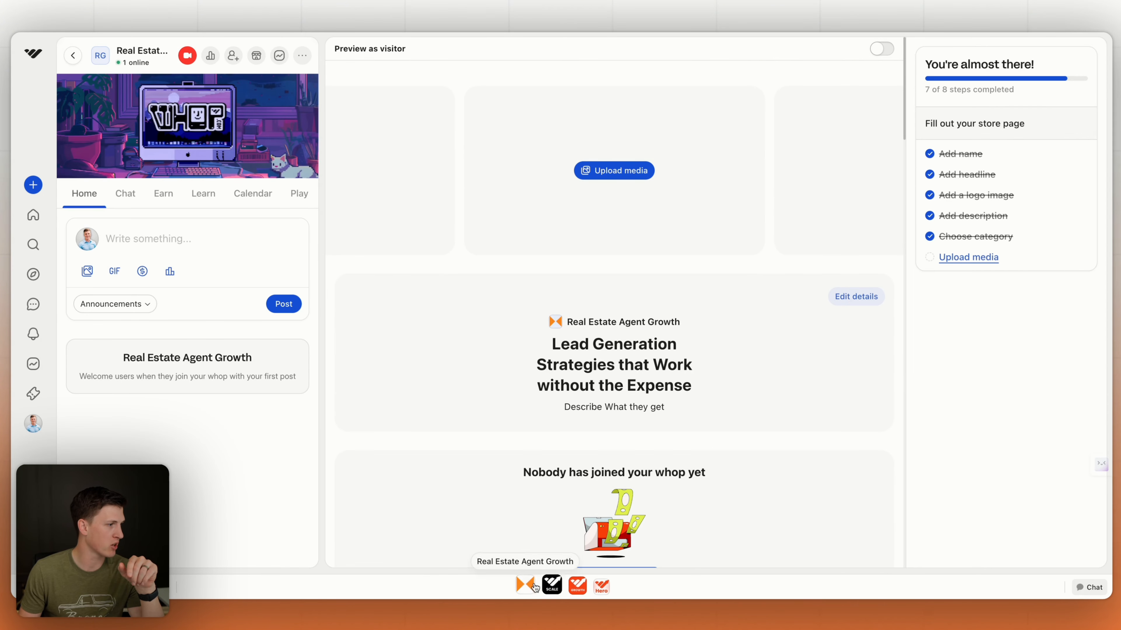
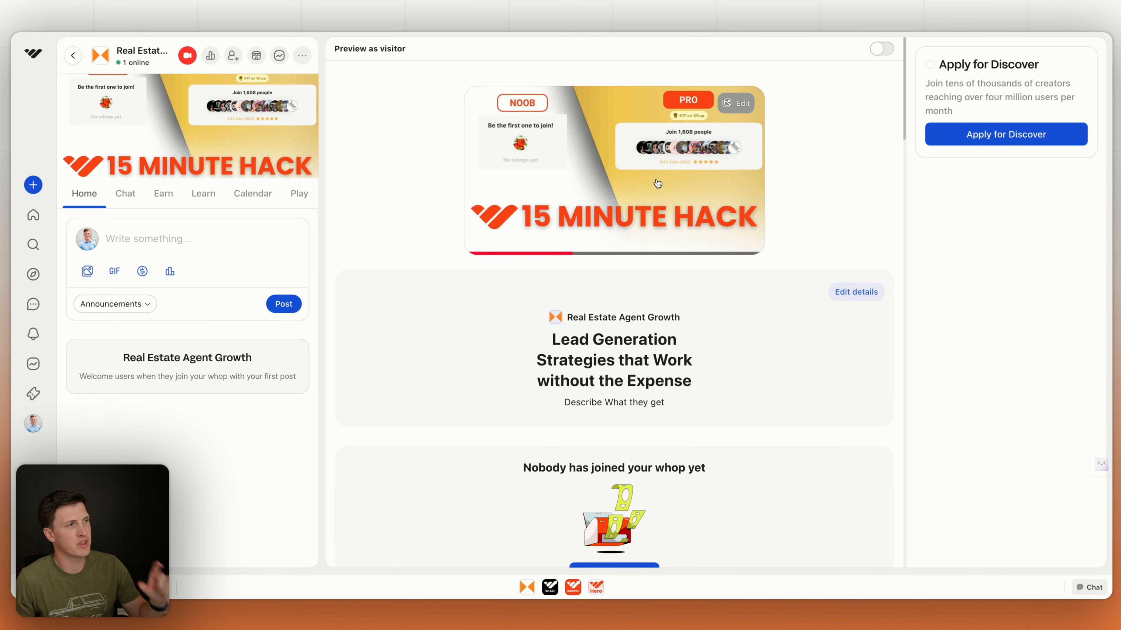
- Inspect the store page's media gallery without changing it, and look over the page sections from the headline through the included apps
left_click(735, 104)
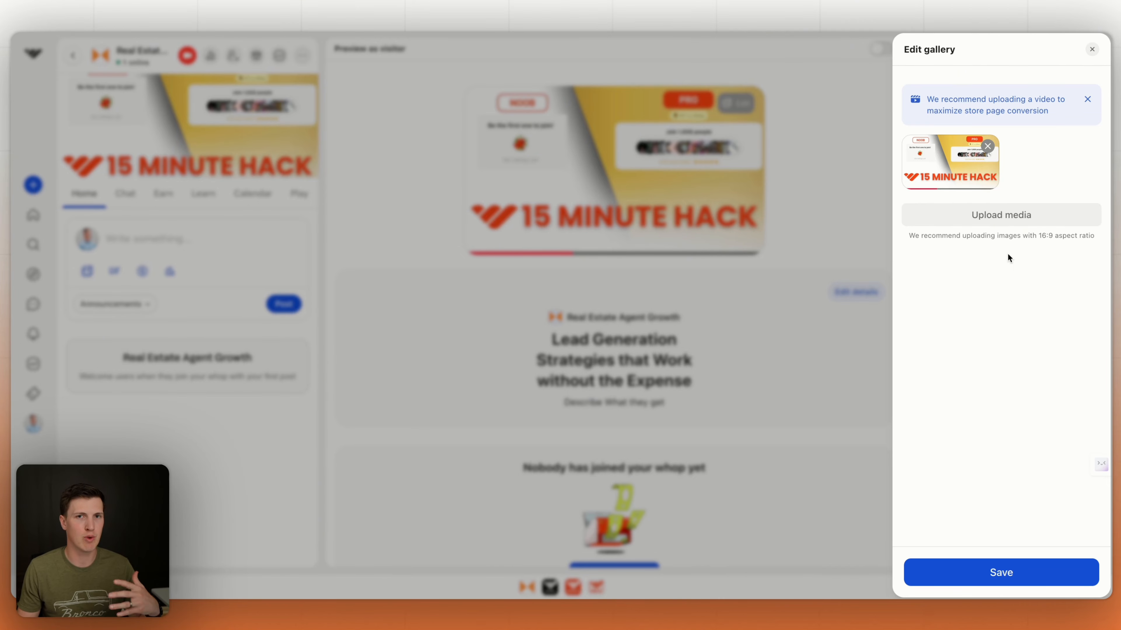
left_click(1091, 49)
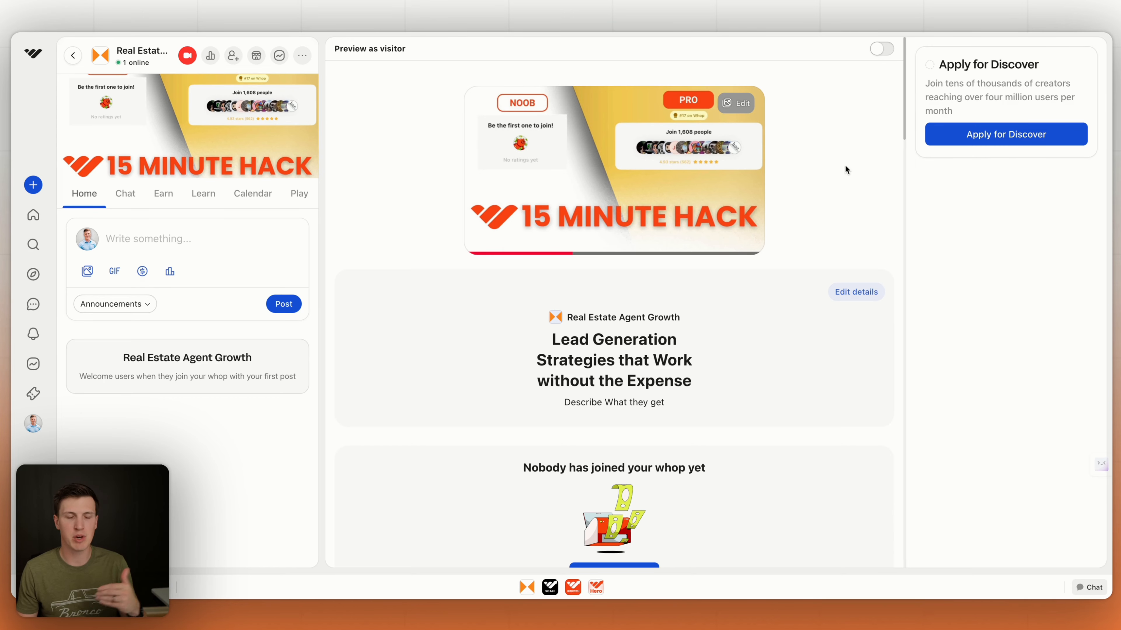
scroll(841, 171, "down", 15)
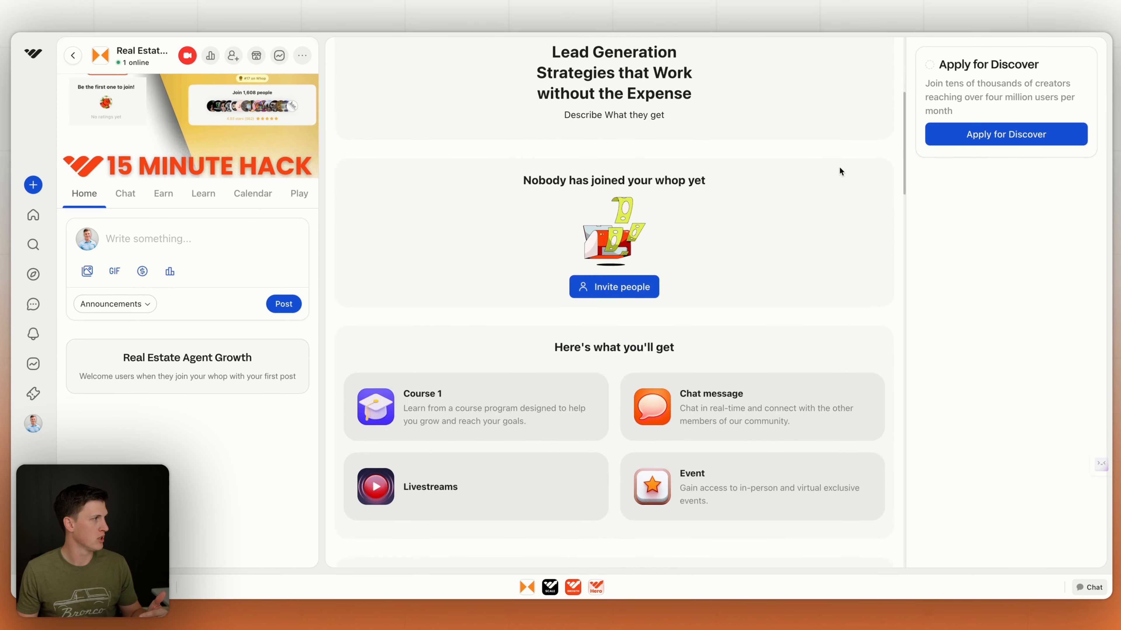
scroll(838, 171, "down", 5)
scroll(828, 172, "up", 20)
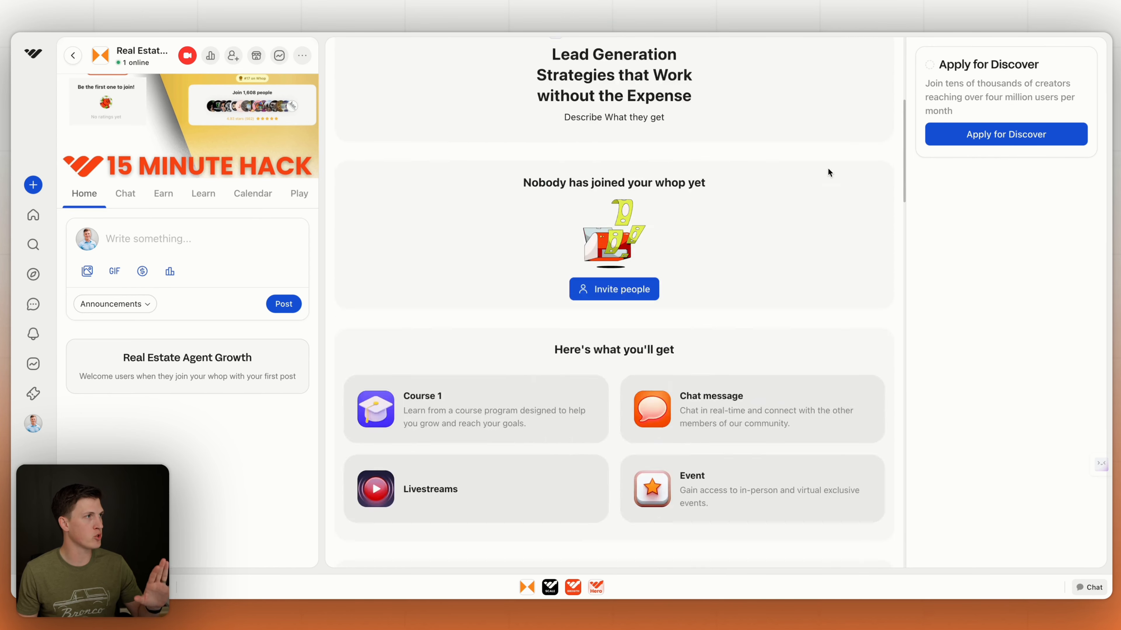
scroll(817, 174, "down", 10)
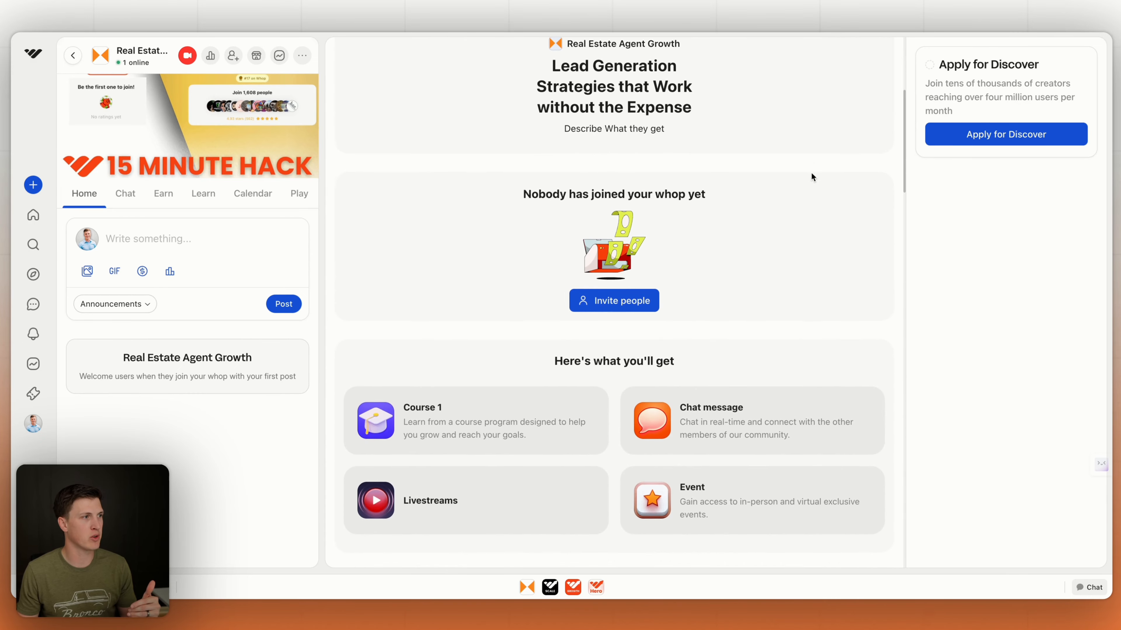
- Look over the whole store page, from the gallery image and headline down to the reviews and affiliate sections
scroll(804, 175, "up", 10)
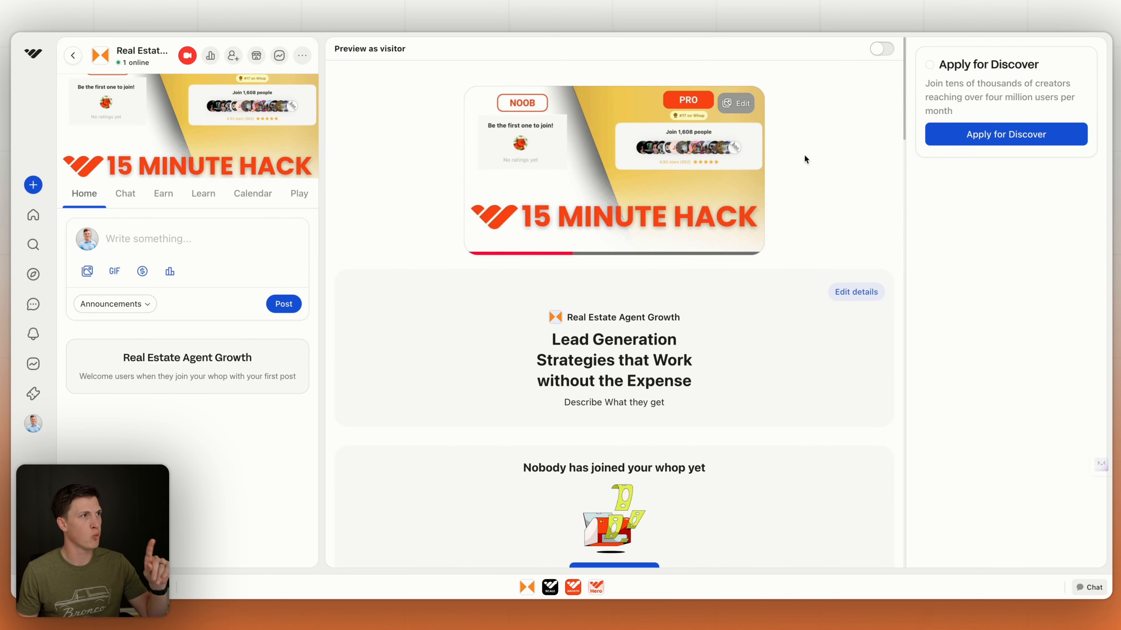
scroll(774, 180, "down", 10)
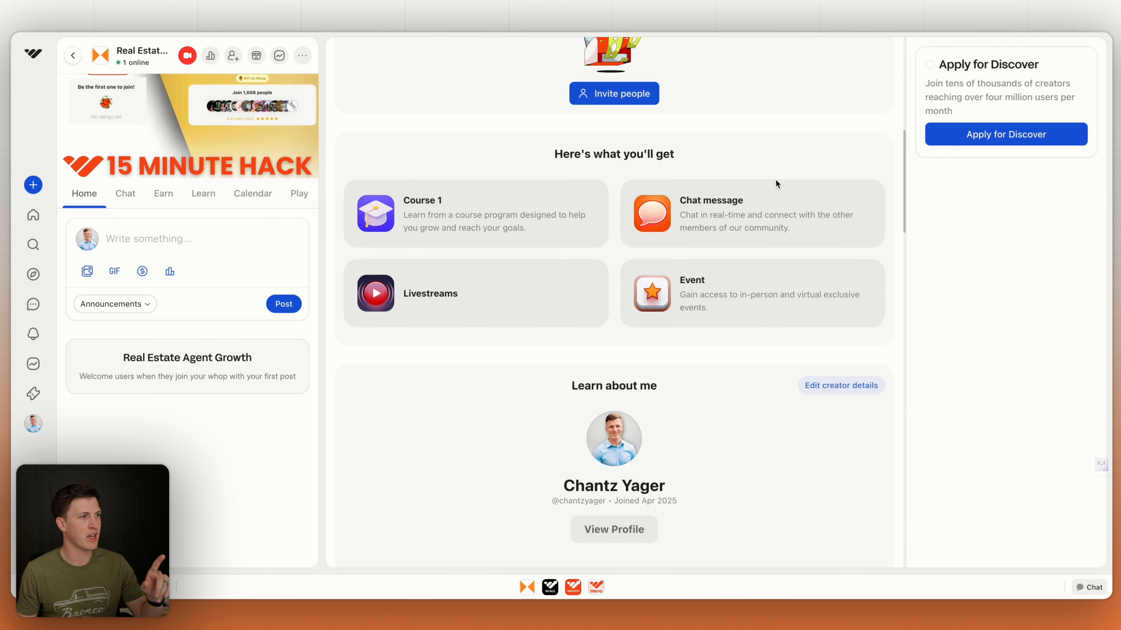
scroll(745, 145, "up", 4)
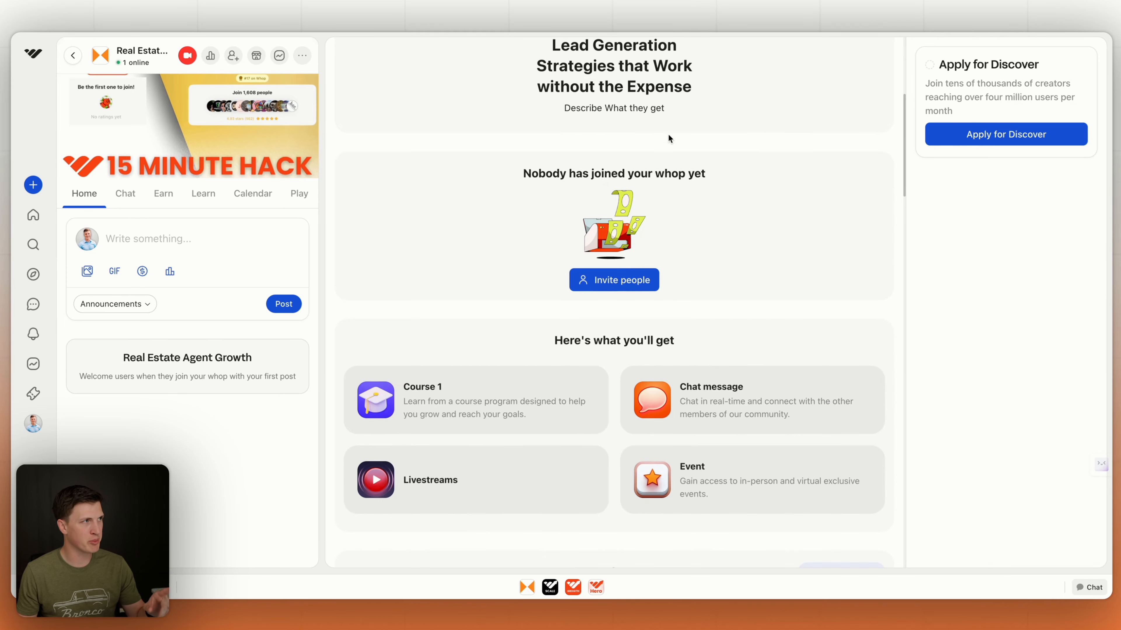
scroll(668, 135, "up", 3)
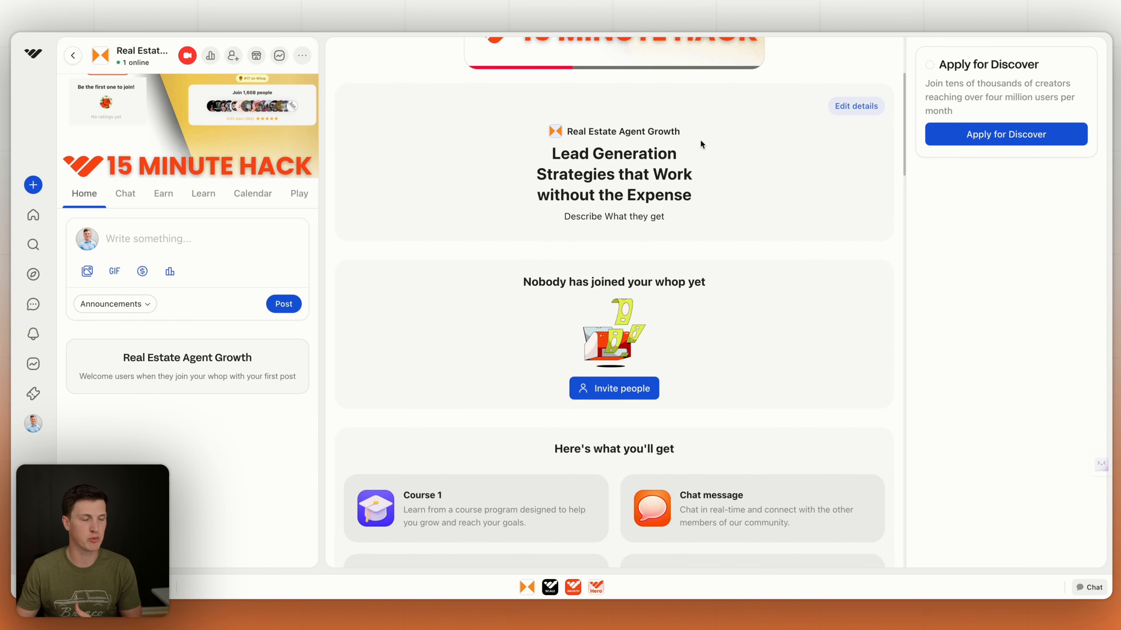
scroll(731, 150, "up", 5)
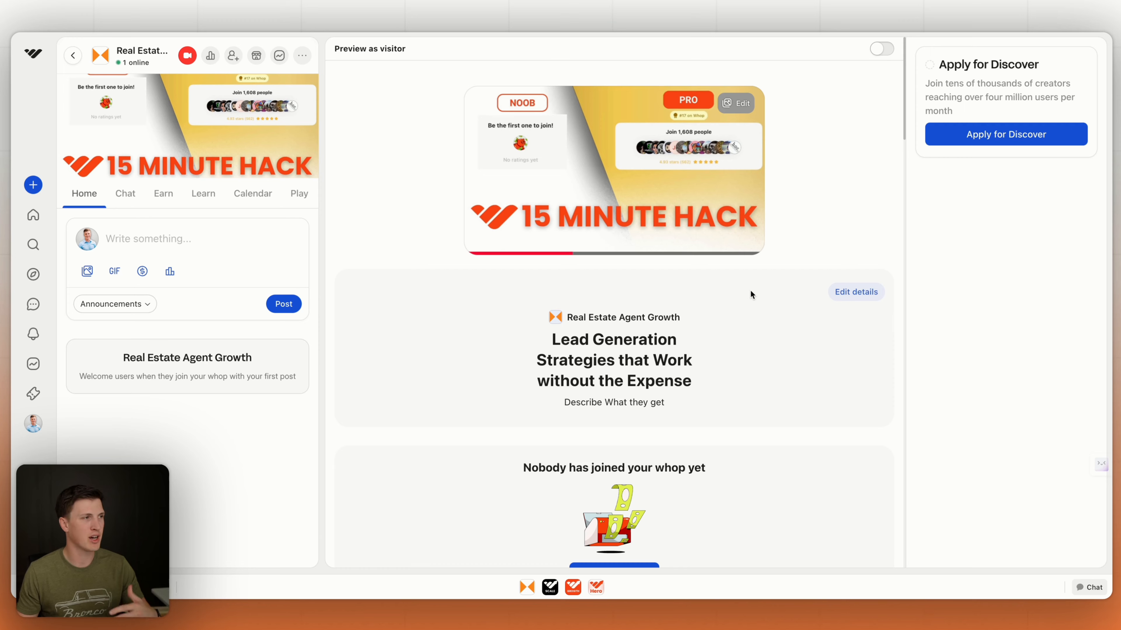
scroll(751, 290, "down", 15)
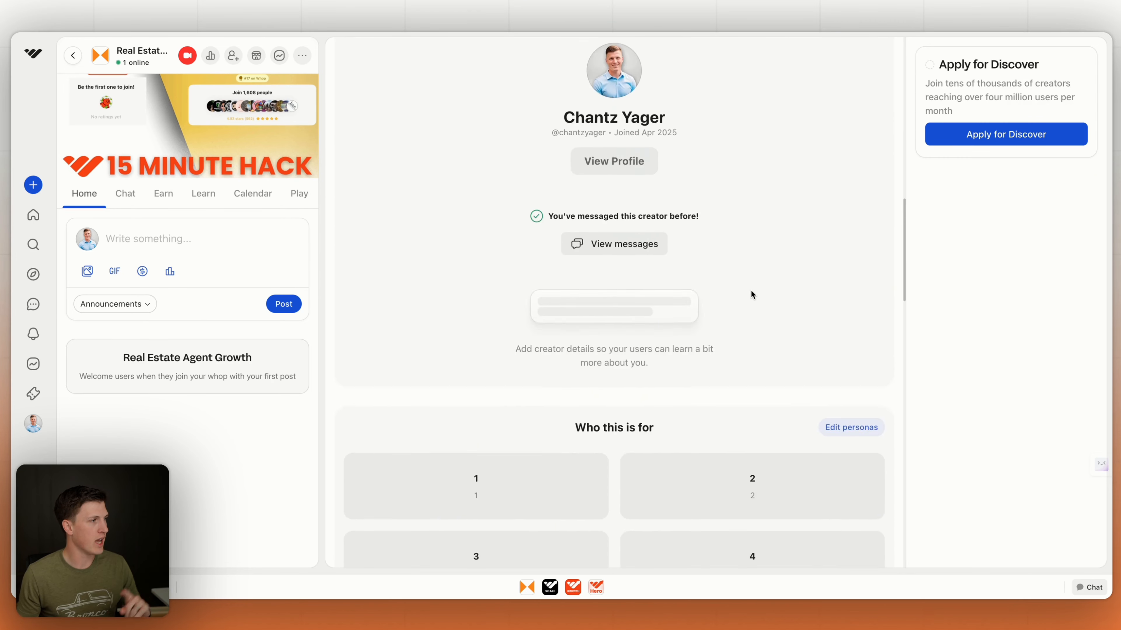
scroll(751, 293, "down", 15)
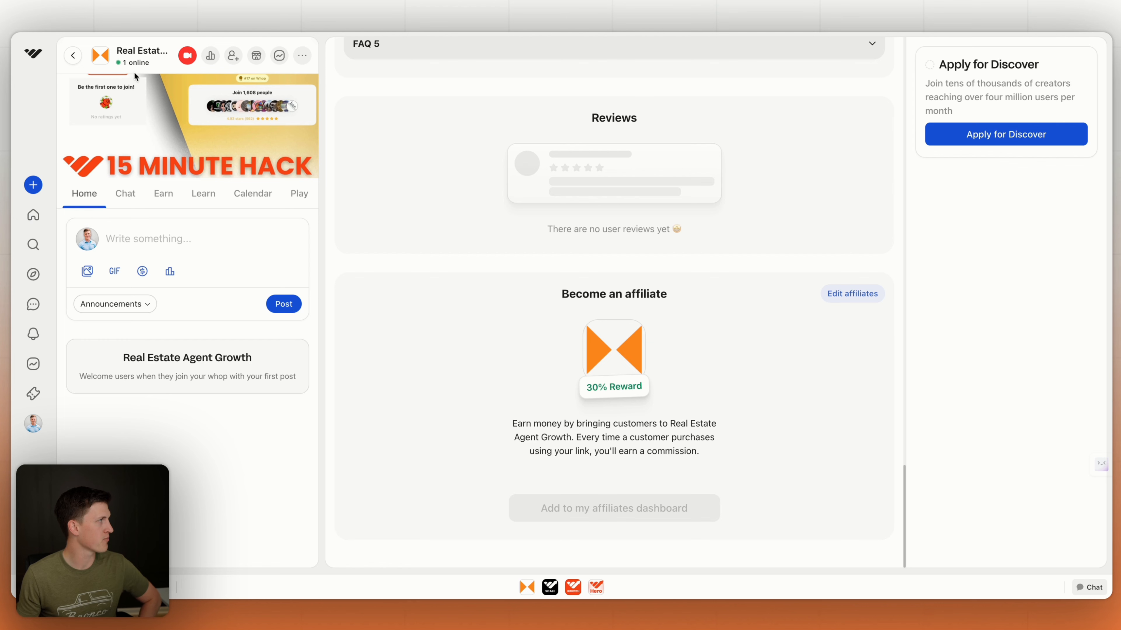
- Examine the whop's leaderboard and the member payment form, entering a $5 amount and closing both without sending it
left_click(210, 59)
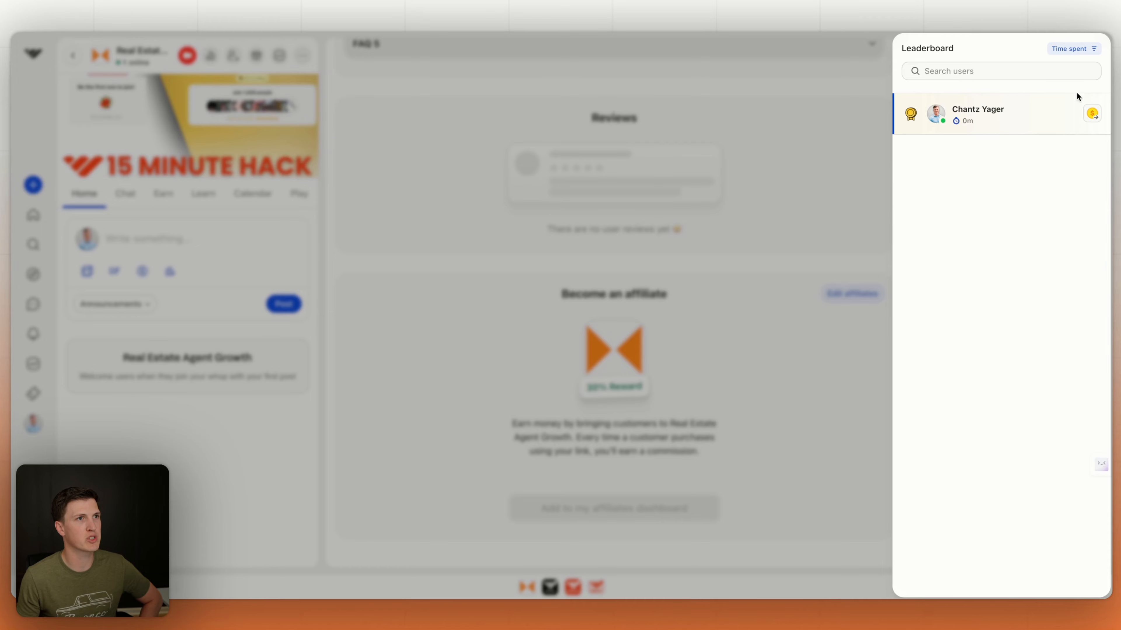
left_click(859, 135)
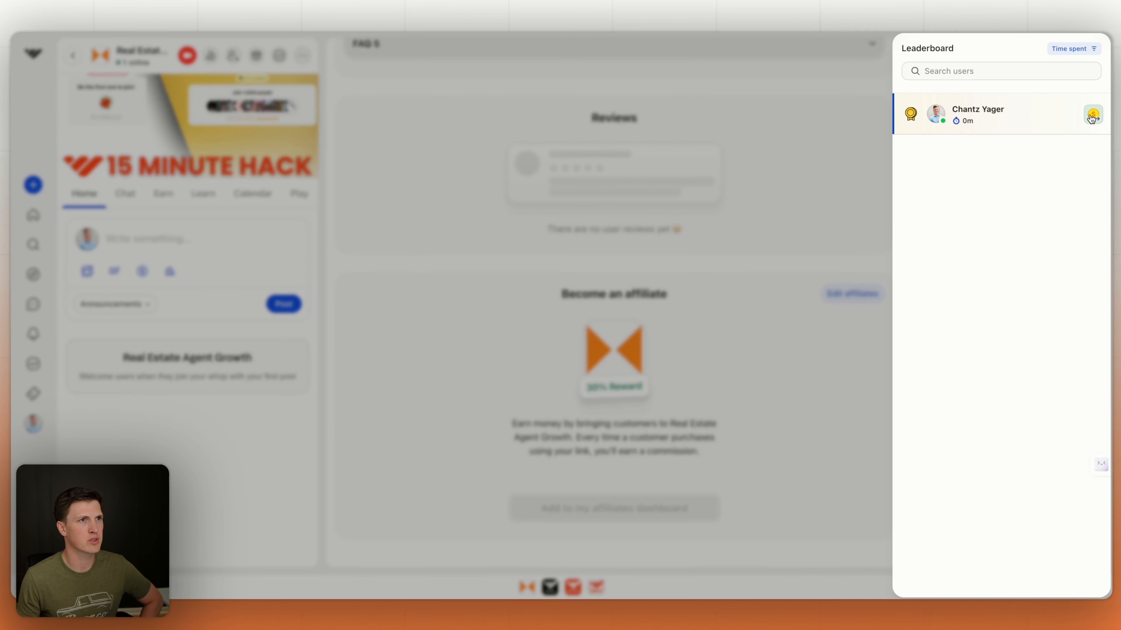
left_click(1092, 115)
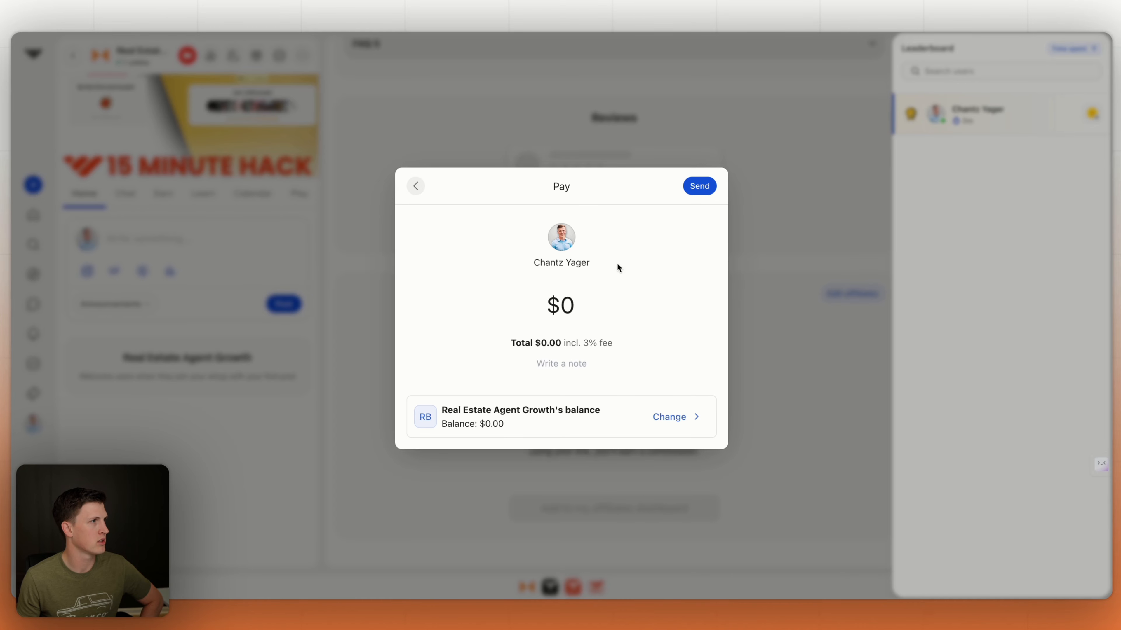
left_click(417, 186)
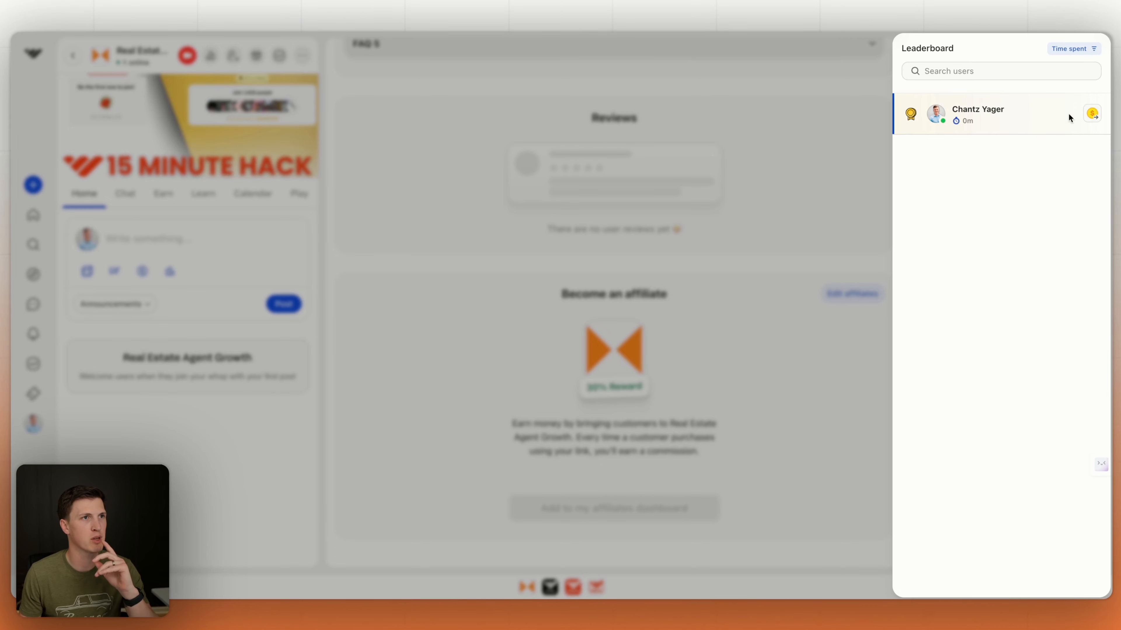
left_click(1089, 116)
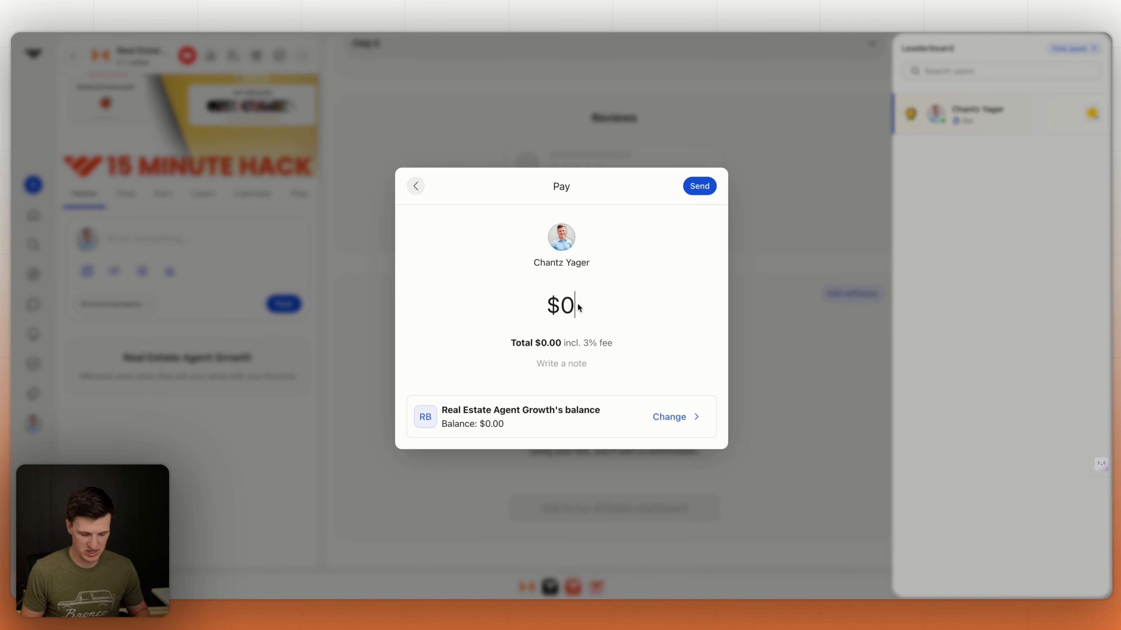
type("5")
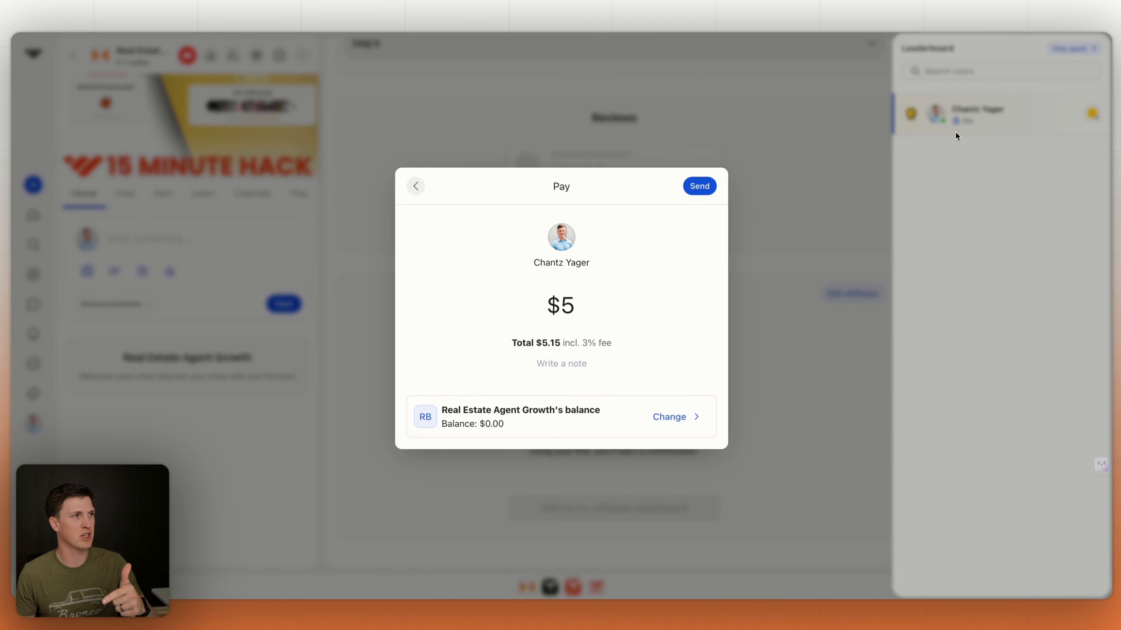
left_click(414, 187)
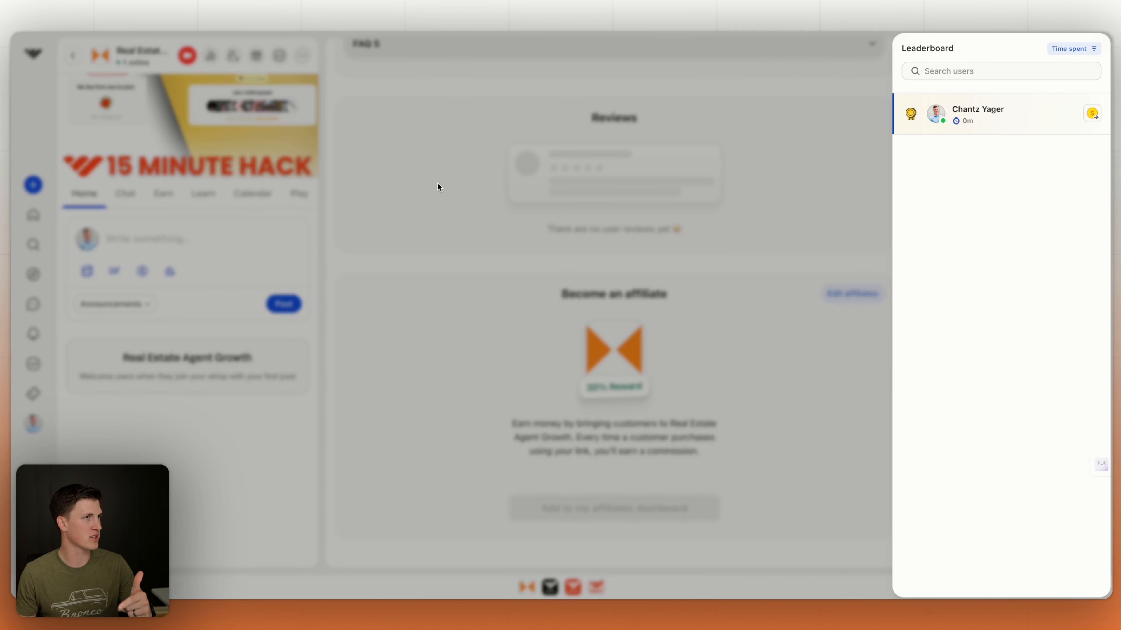
left_click(861, 76)
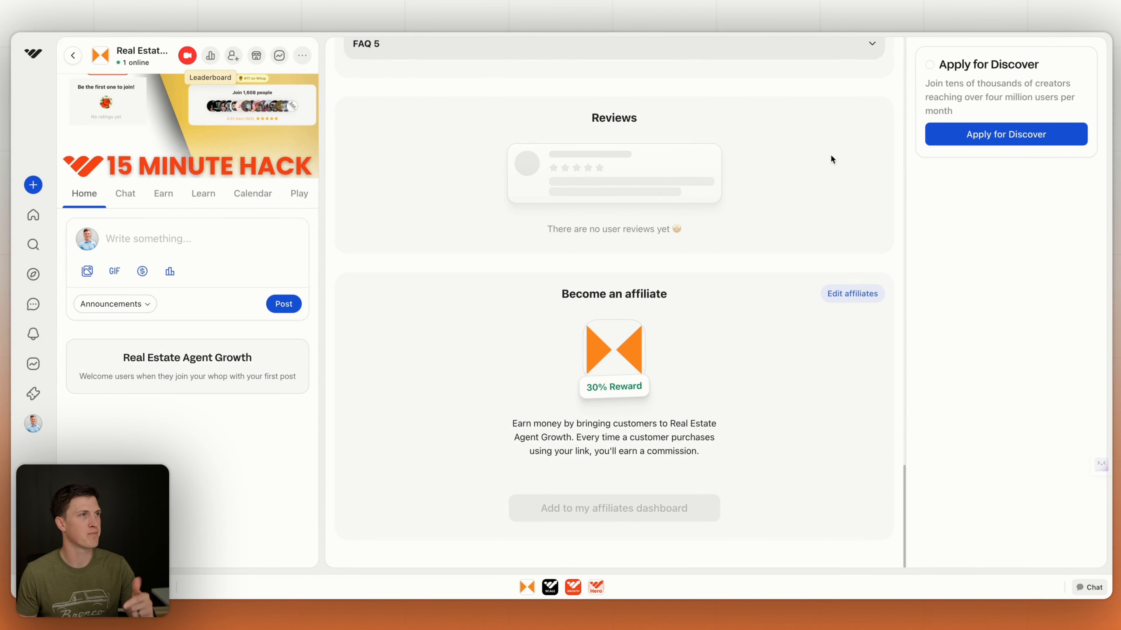
- Examine the invite options and the whop's Earn, Chat, Calendar and Learn sections, including the Course 1 app
left_click(234, 56)
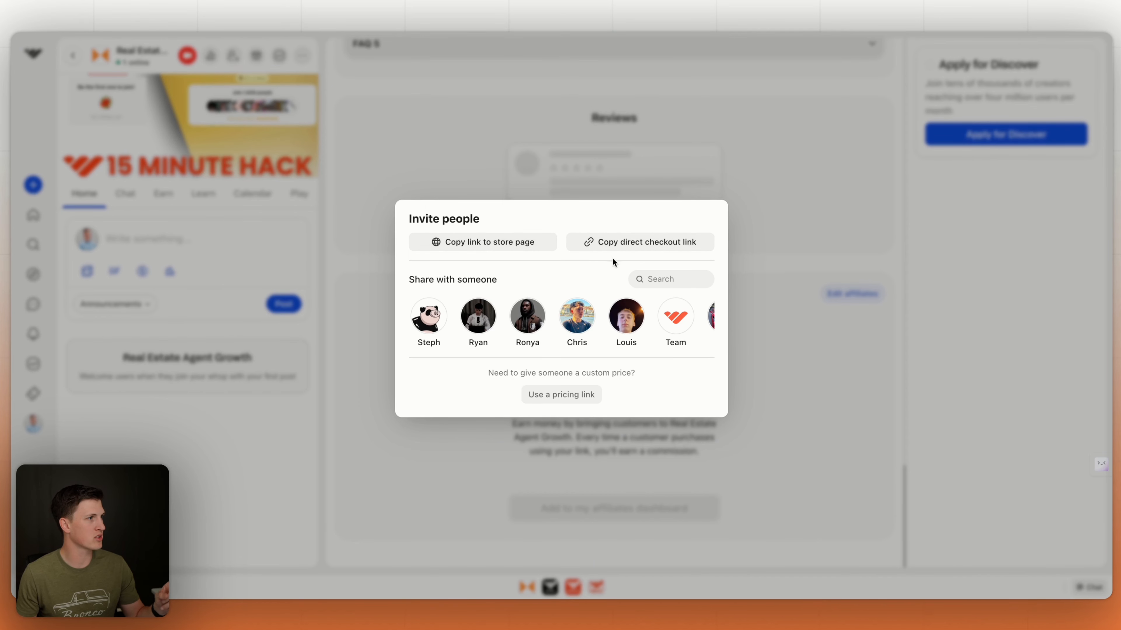
left_click(468, 111)
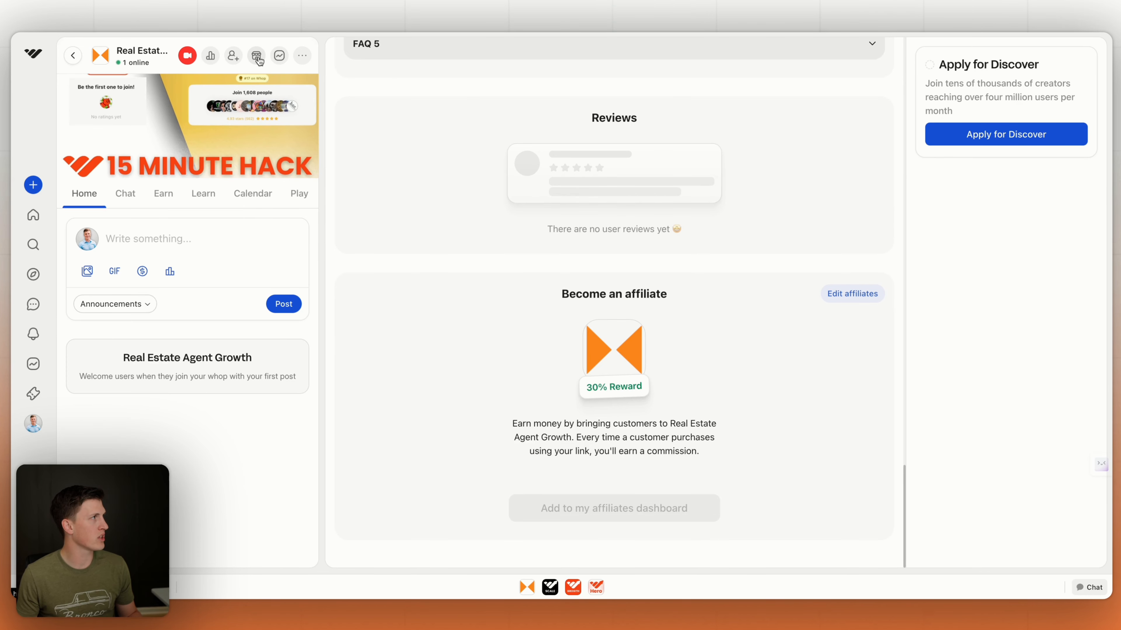
left_click(163, 194)
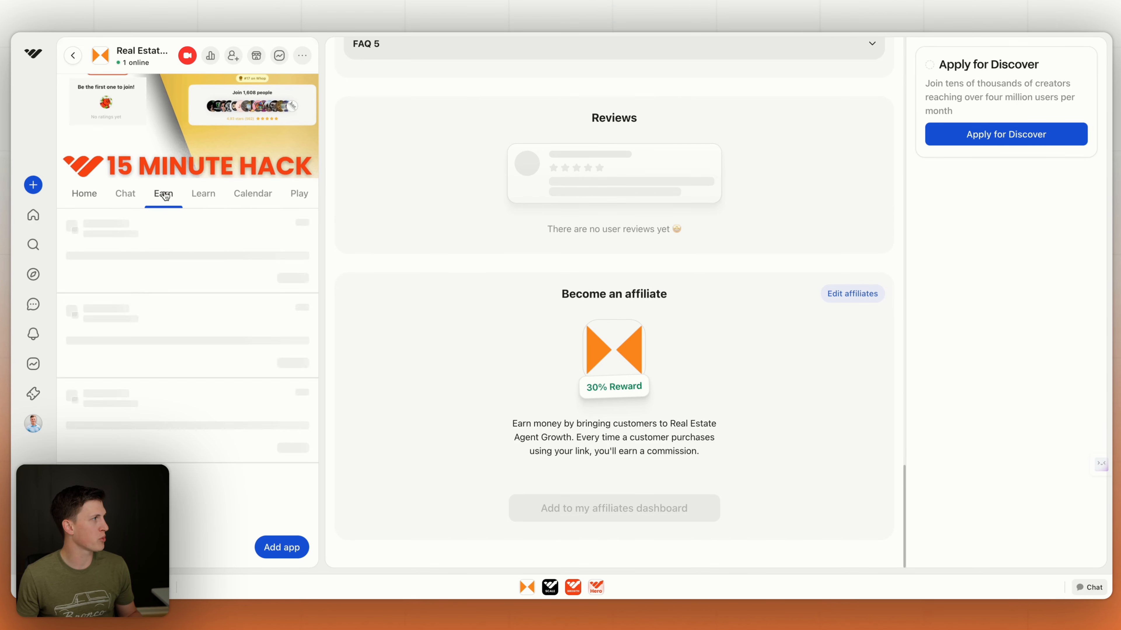
left_click(120, 194)
left_click(251, 193)
left_click(202, 194)
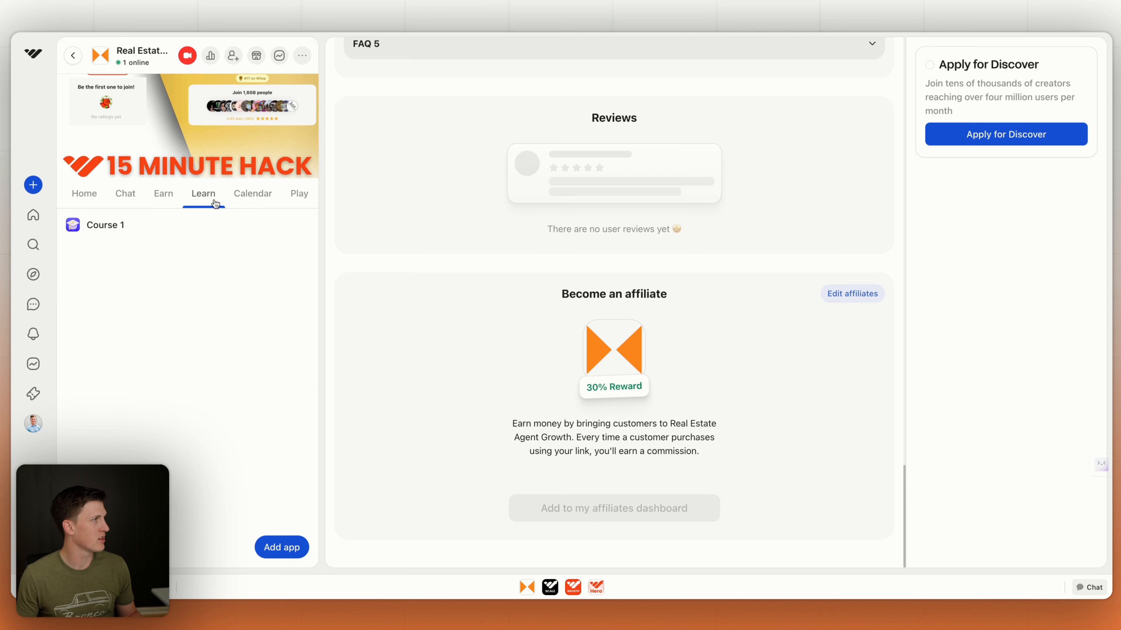
left_click(143, 226)
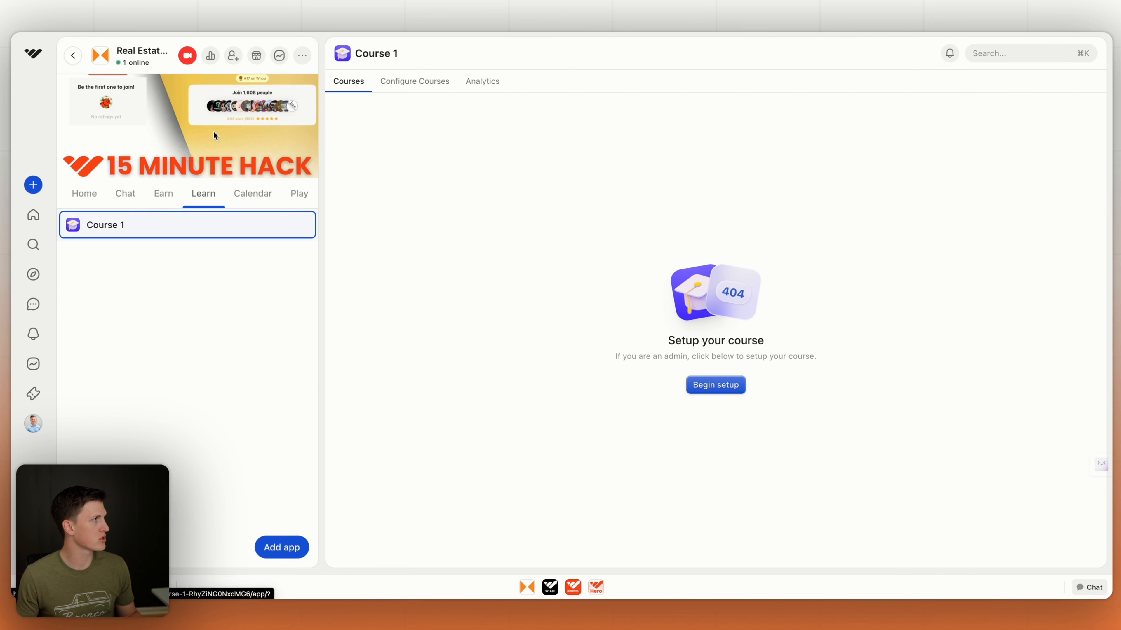
- Return to the store page, open the whop's dashboard and review its whops list and checkout links
left_click(261, 57)
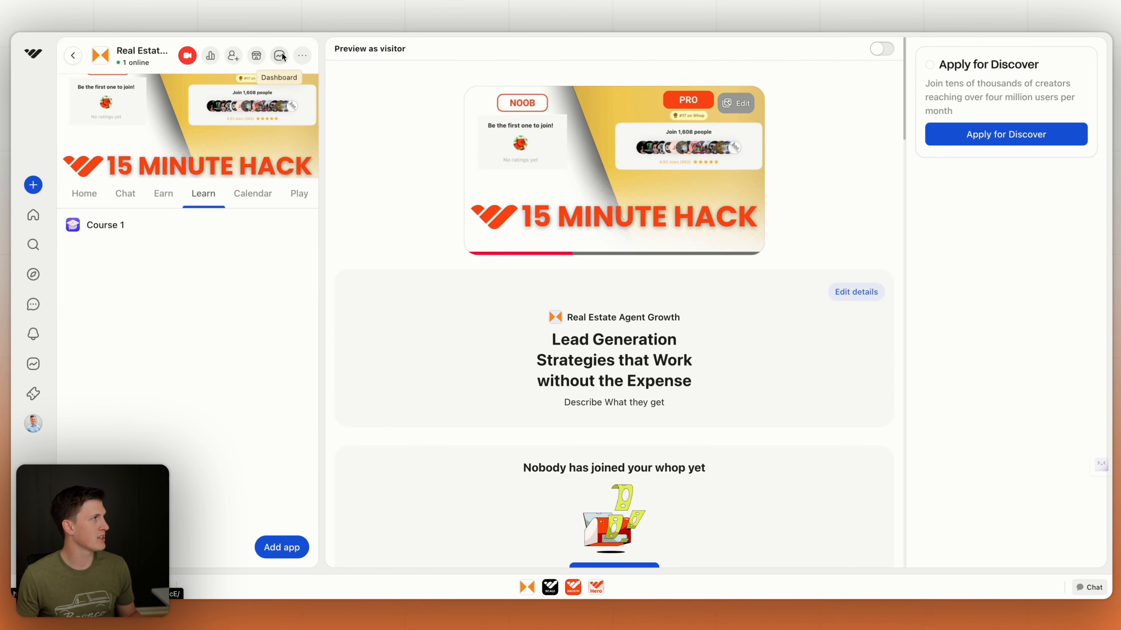
left_click(302, 56)
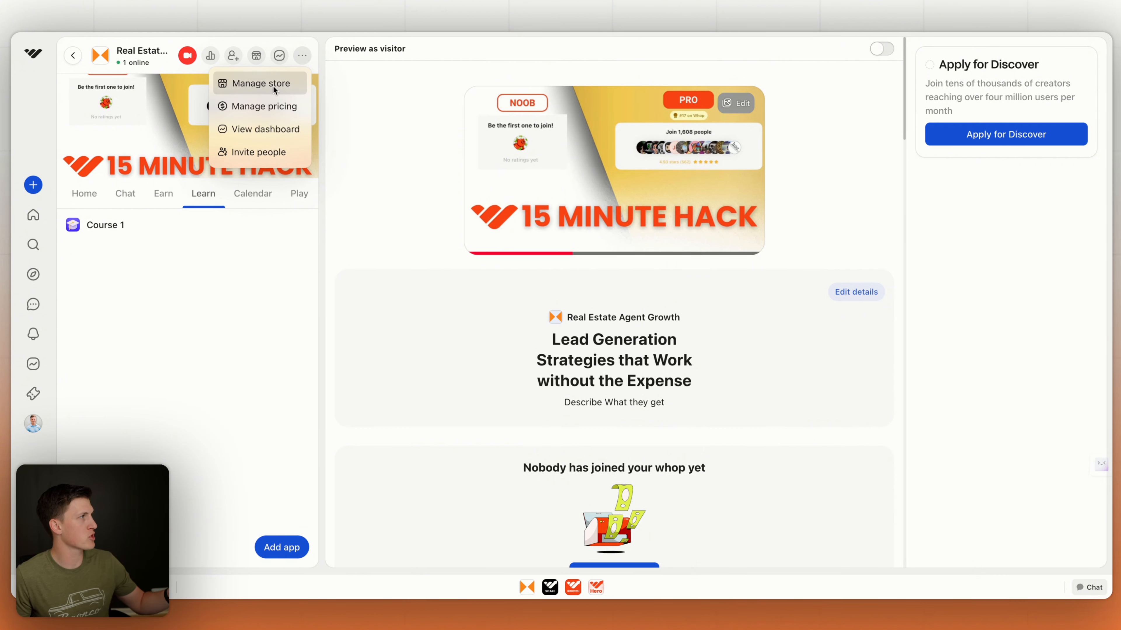
left_click(282, 40)
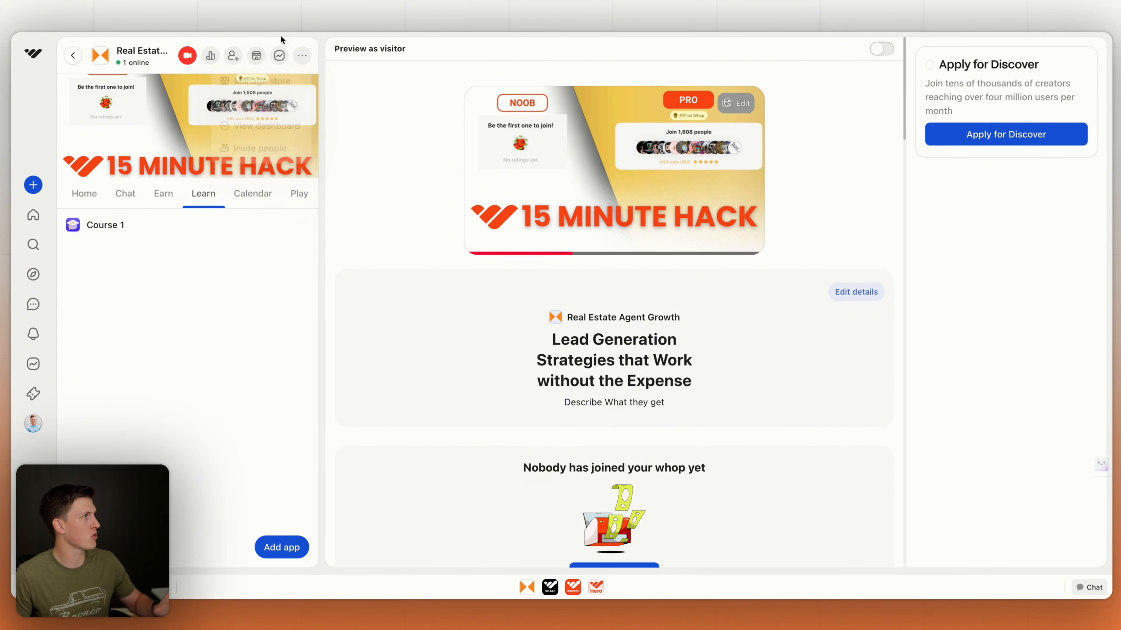
left_click(278, 54)
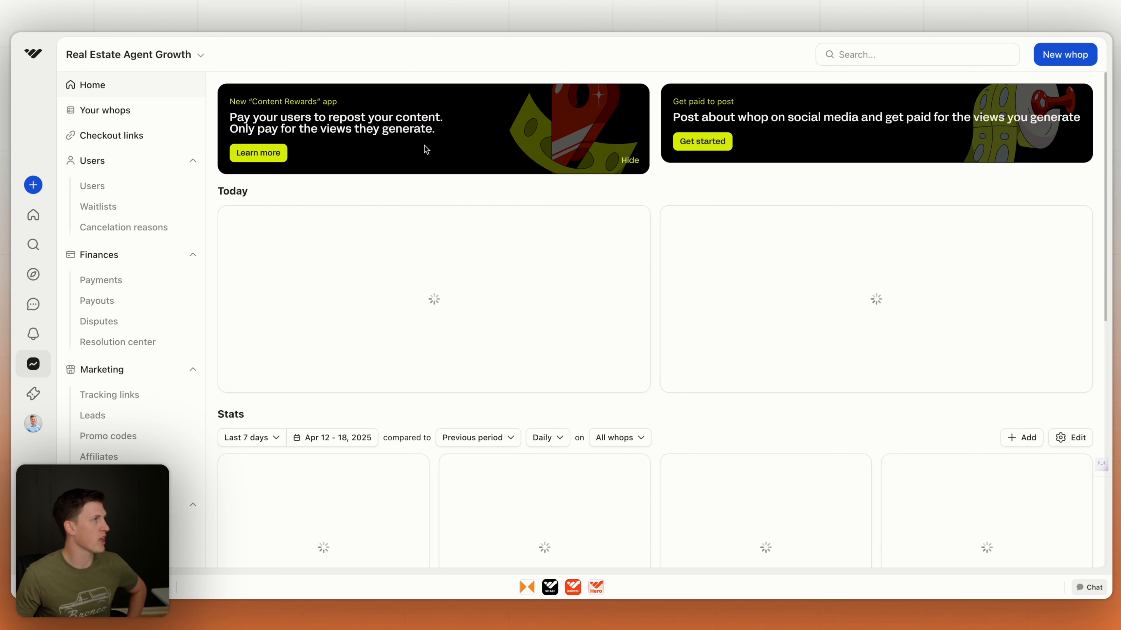
left_click(123, 111)
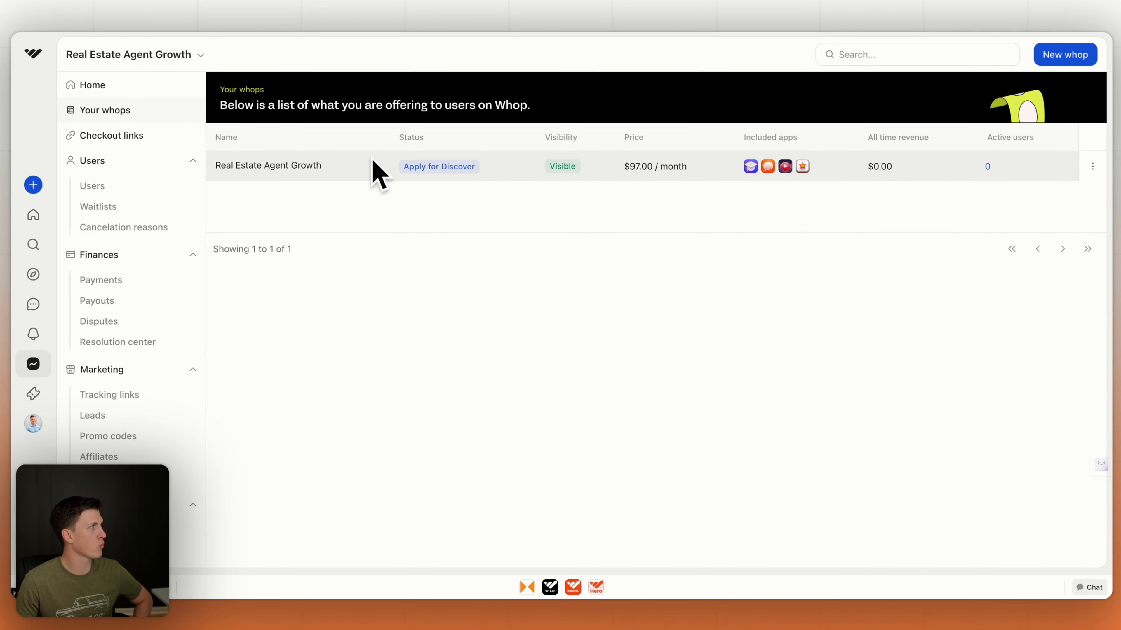
left_click(146, 138)
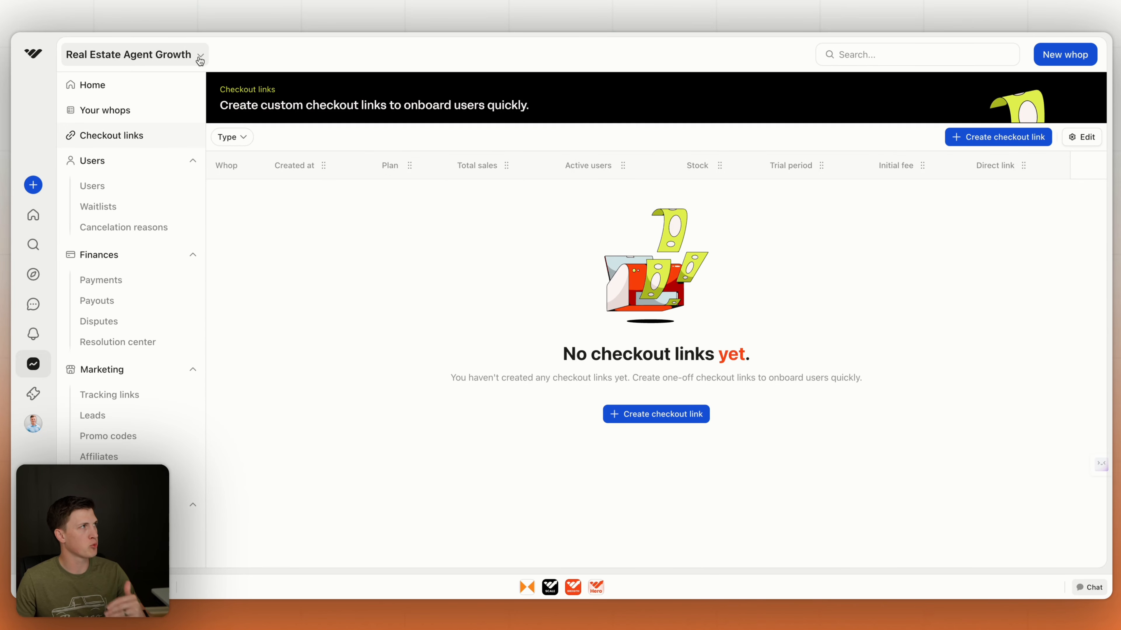
- Switch the dashboard to Whop Hero and back to Real Estate Agent Growth, returning to its whops list
left_click(199, 55)
left_click(161, 116)
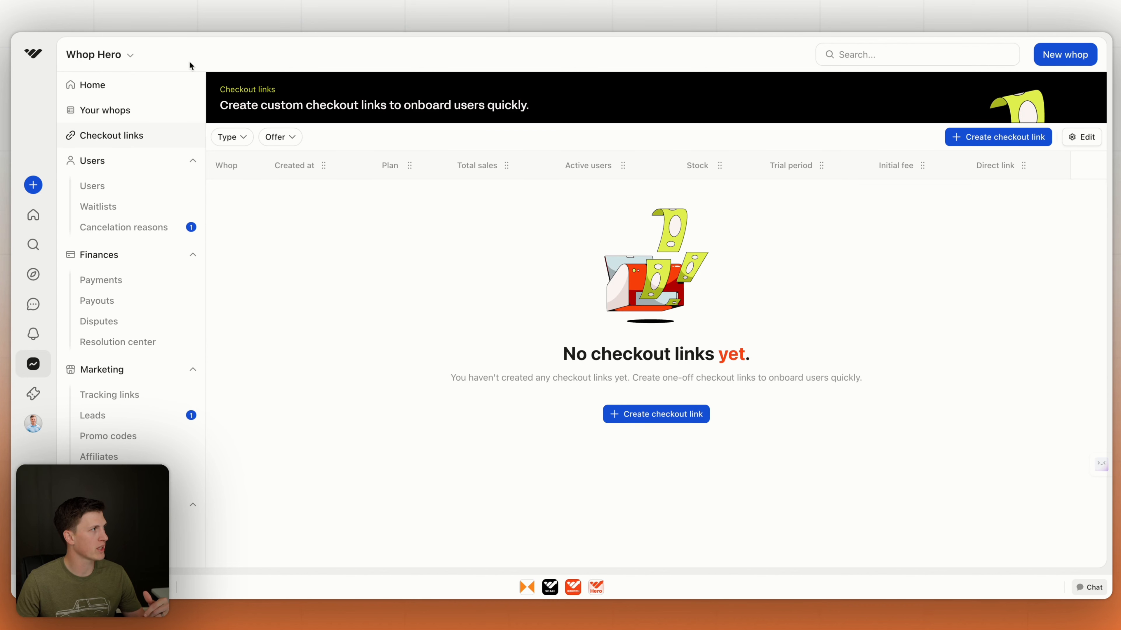
left_click(130, 55)
left_click(115, 111)
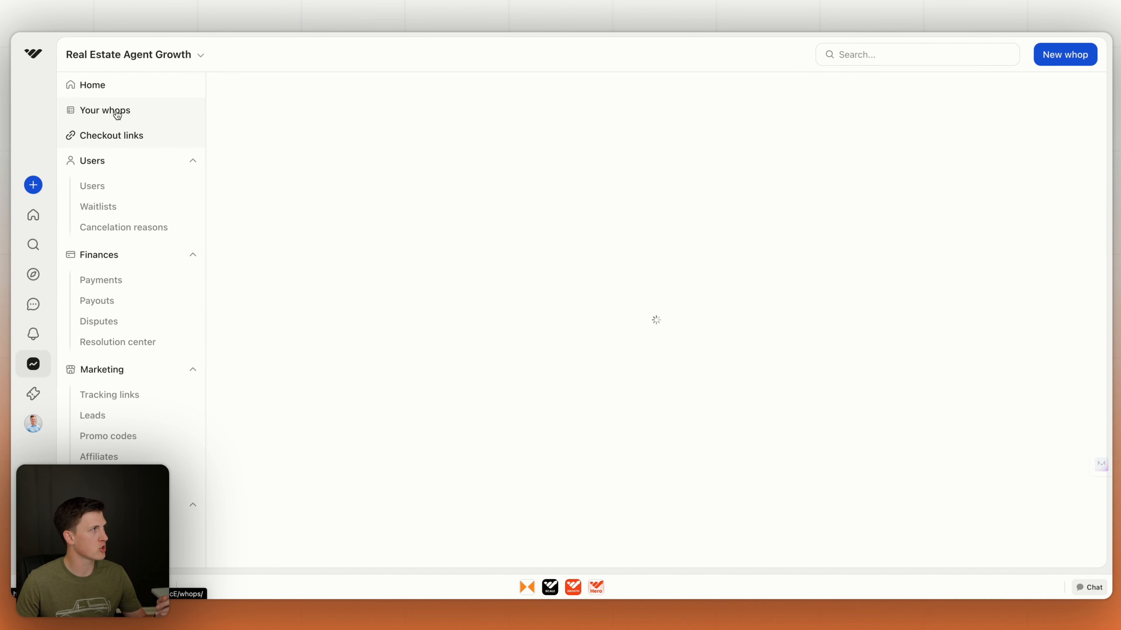
left_click(117, 110)
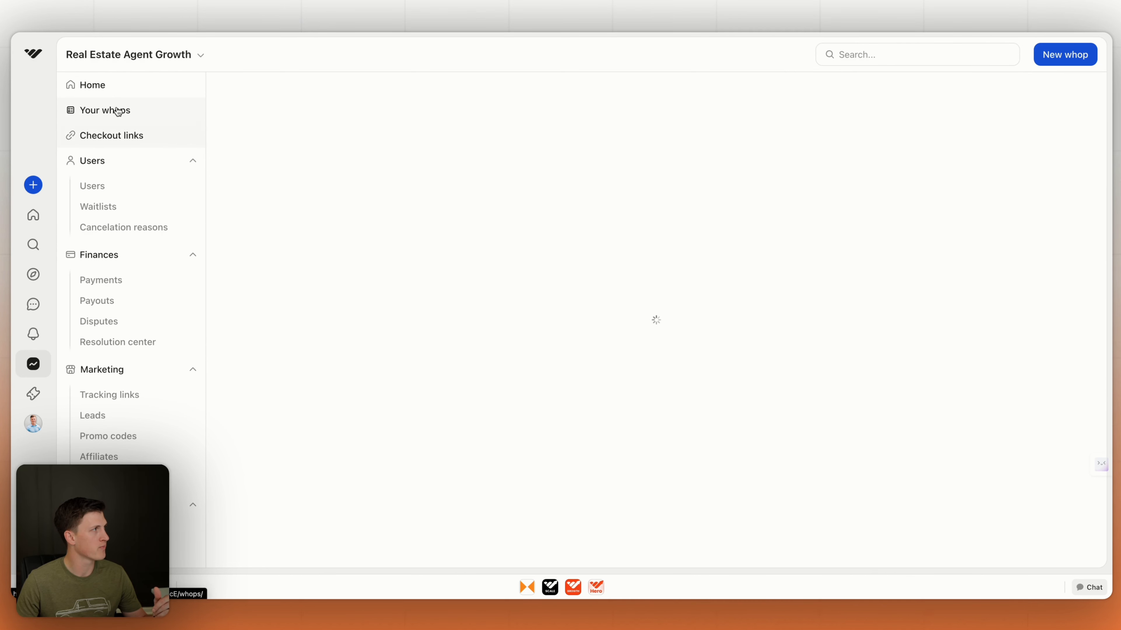
- Review the dashboard's users page and the tracking links, leads, promo codes and affiliates pages for marketing
left_click(94, 187)
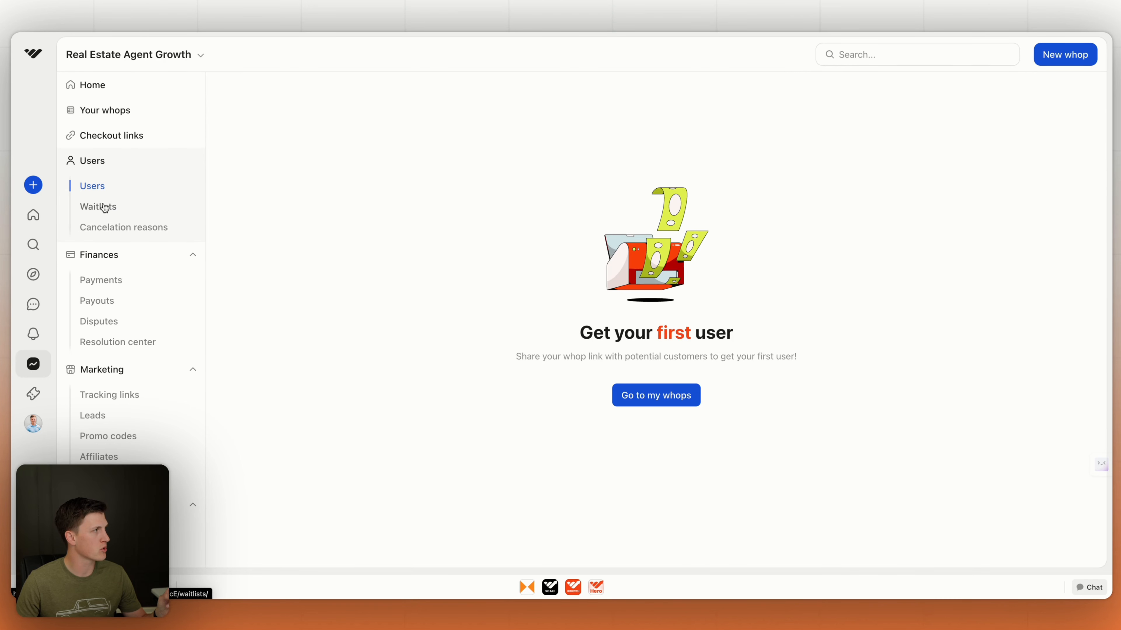
scroll(128, 227, "down", 2)
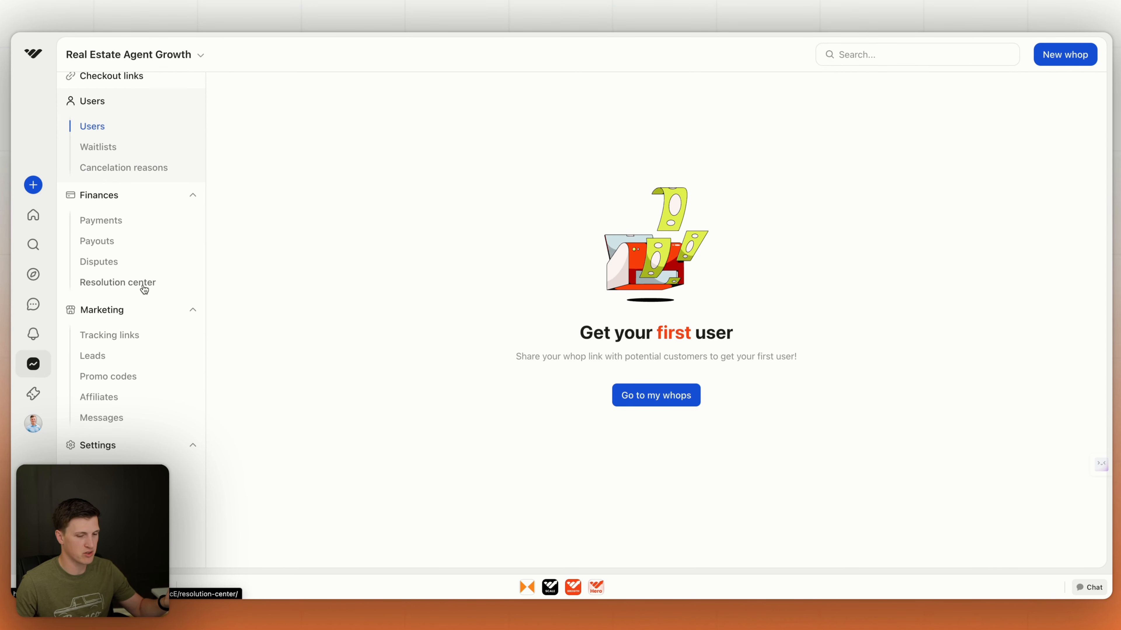
left_click(121, 335)
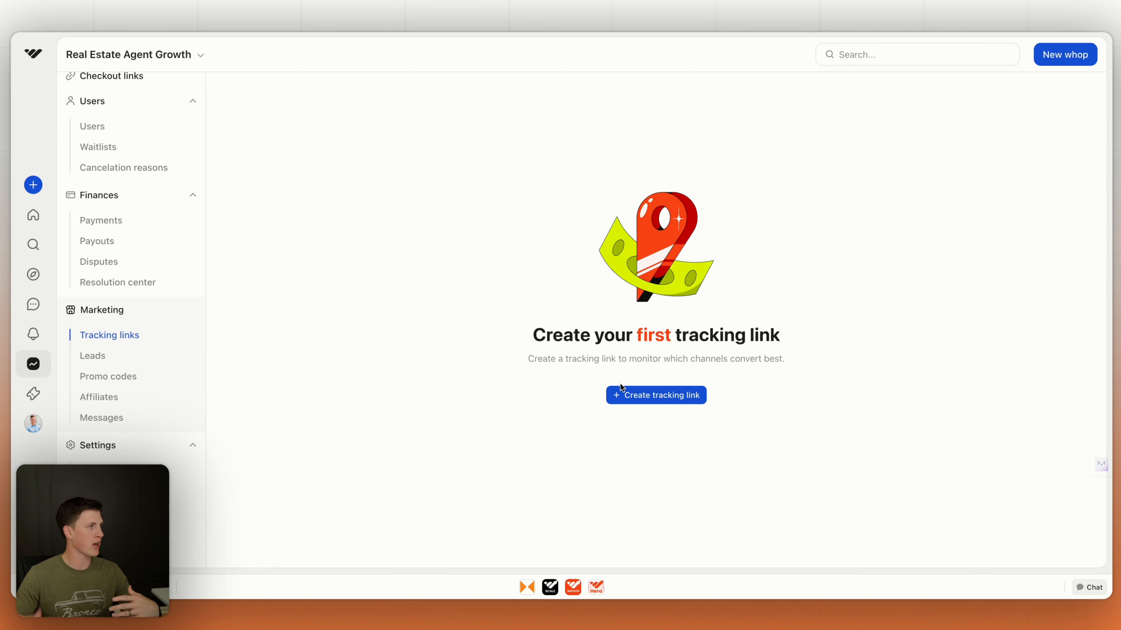
left_click(101, 356)
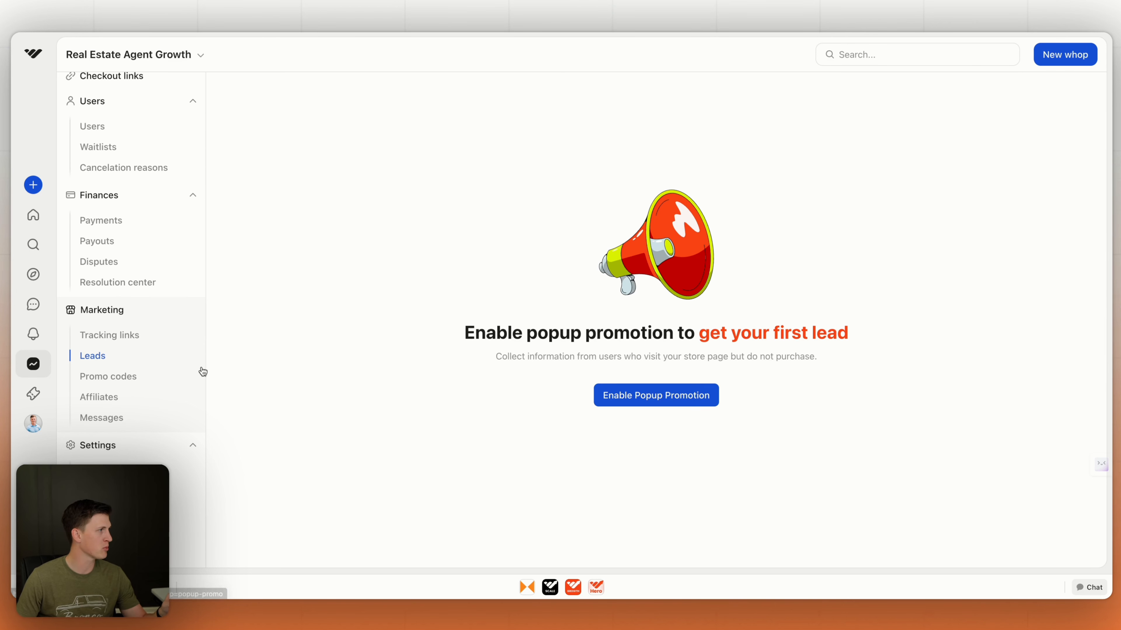
left_click(120, 375)
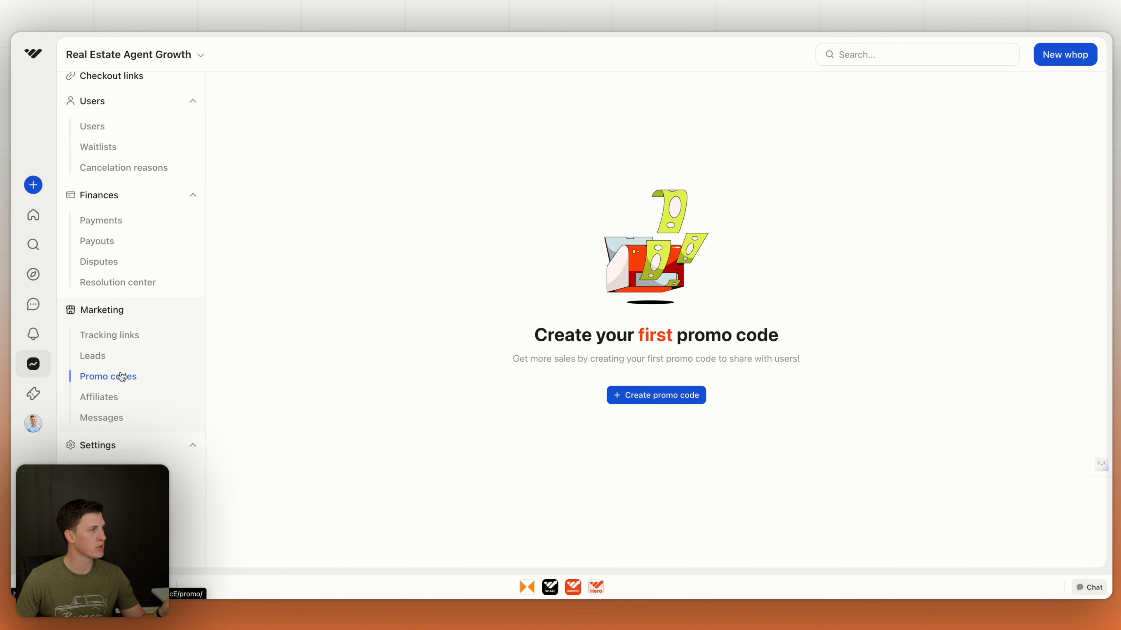
left_click(120, 398)
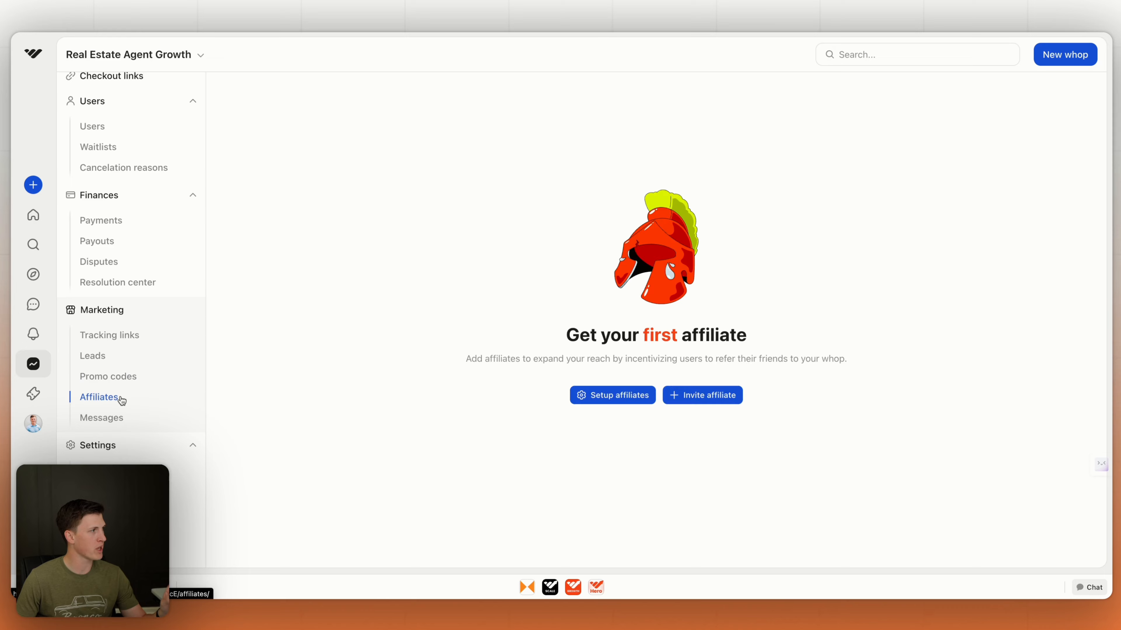
- Review the automated messages page, the general and team settings and the affiliates page, returning to the messages page
left_click(112, 418)
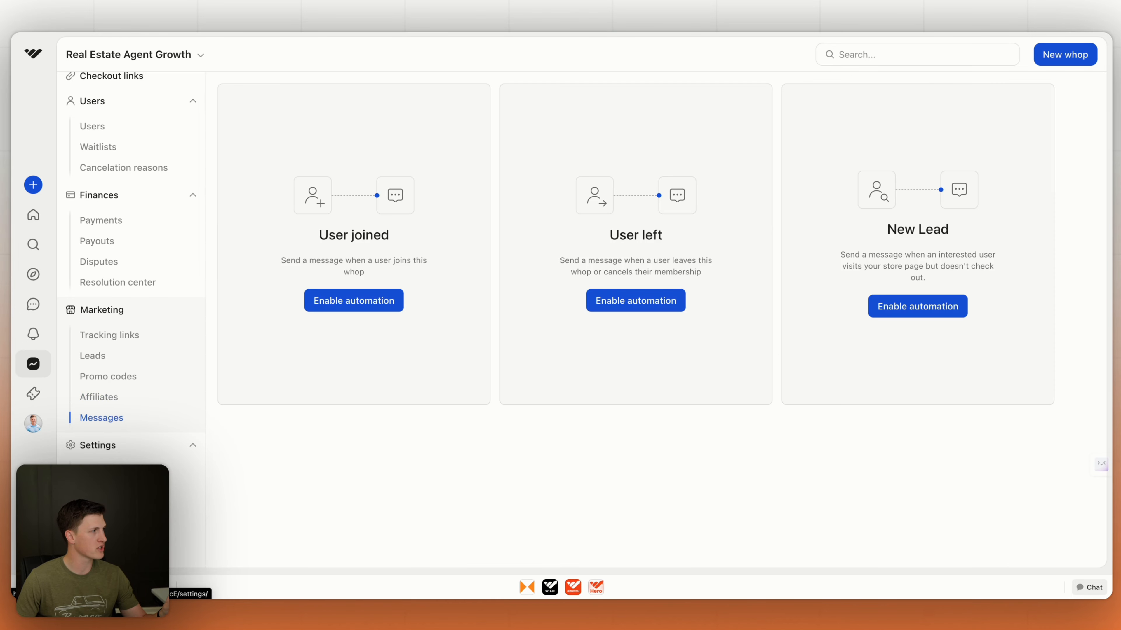
left_click(111, 471)
left_click(102, 493)
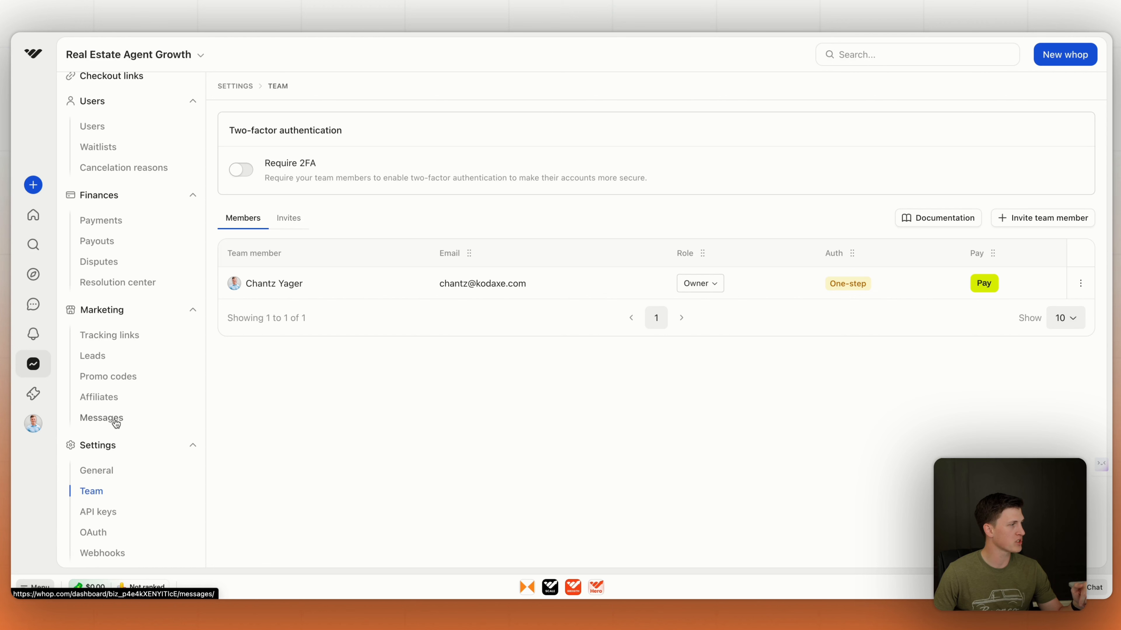
left_click(112, 398)
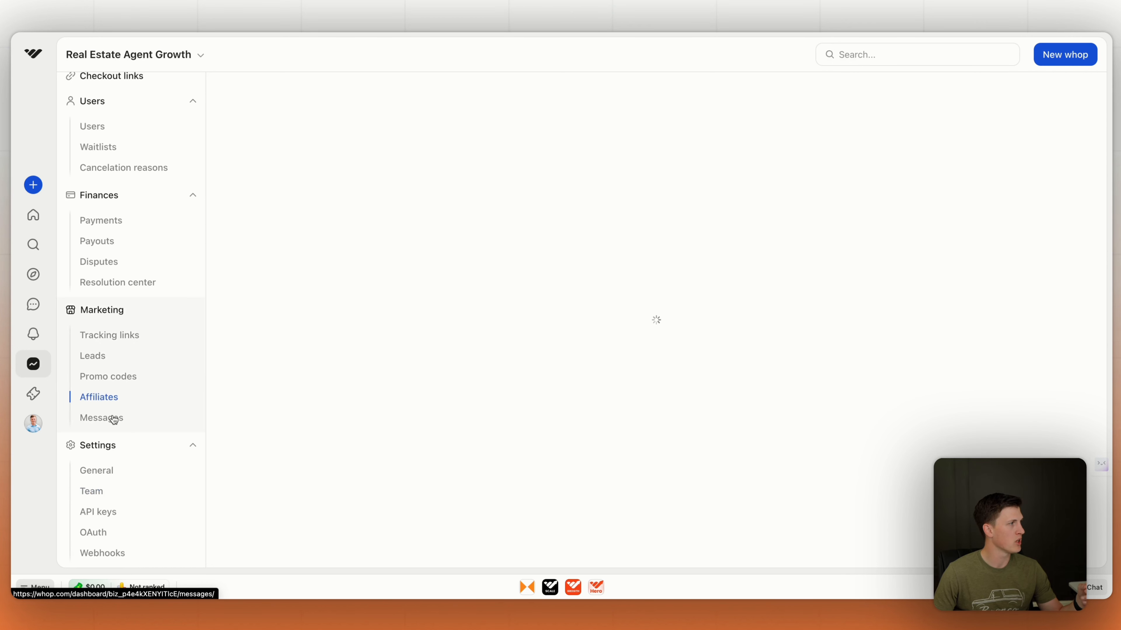
left_click(114, 419)
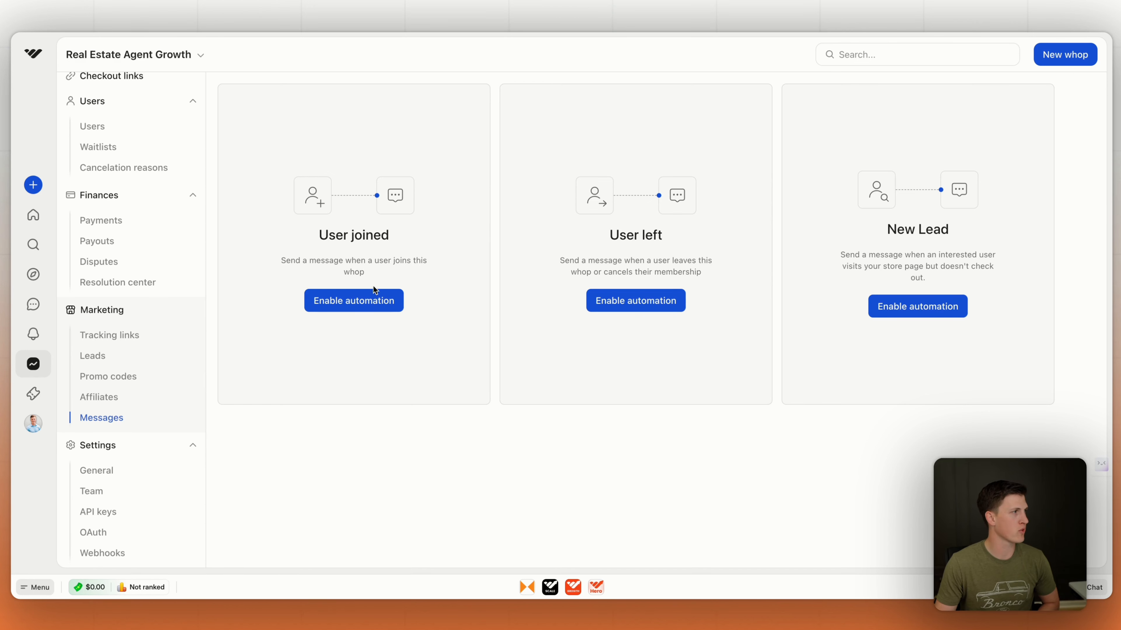
- Enable the User joined automation, remove the {recipient_name} placeholder from its greeting and save the message
left_click(363, 302)
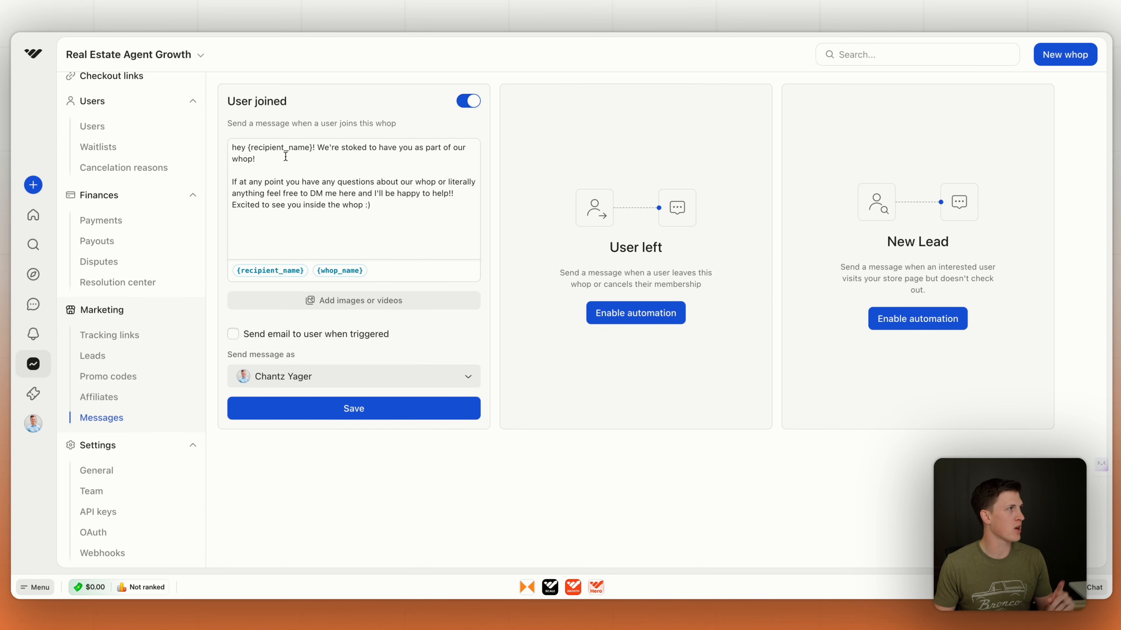
left_click_drag(311, 147, 245, 147)
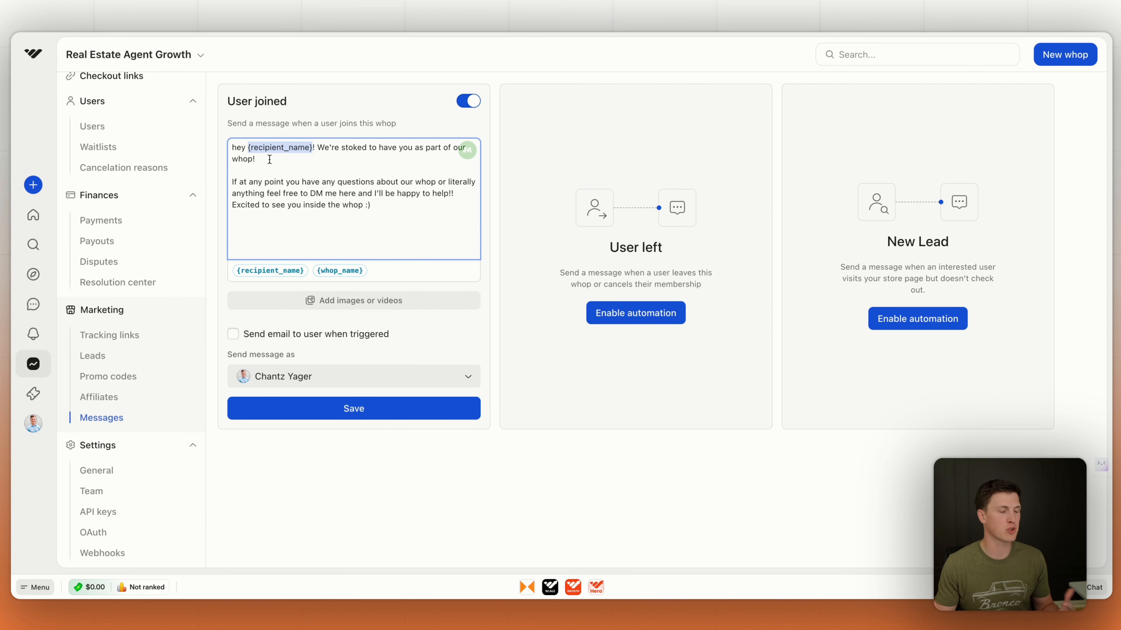
key("BackSpace")
key("BackSpace")
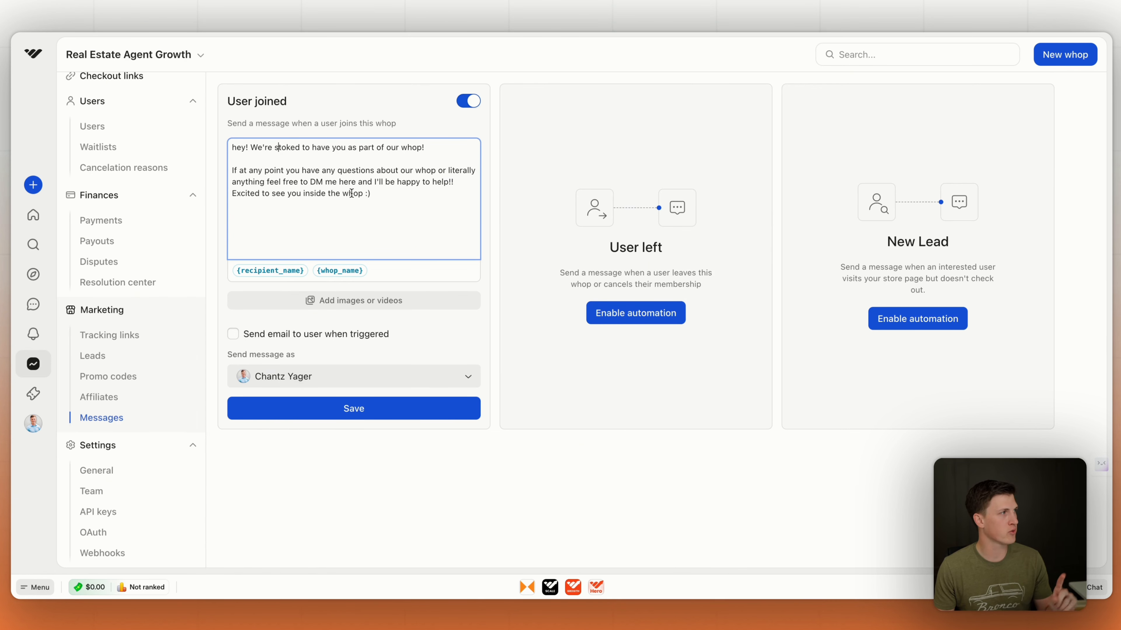
mouse_move(369, 193)
left_mouse_down()
mouse_move(289, 173)
mouse_move(370, 194)
left_mouse_up()
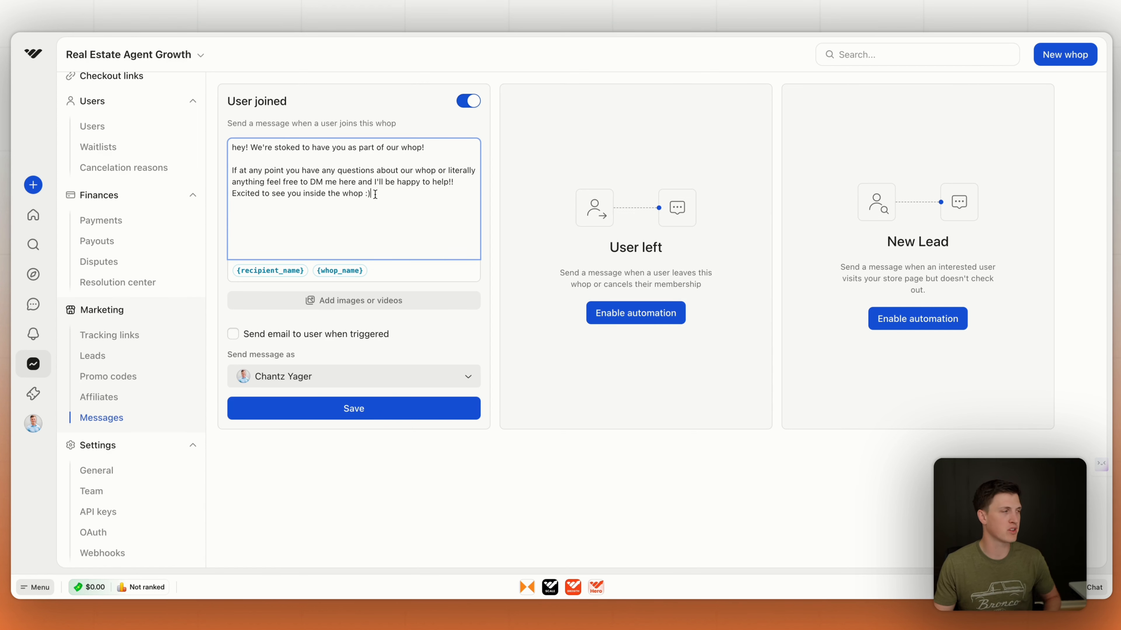
left_click(375, 329)
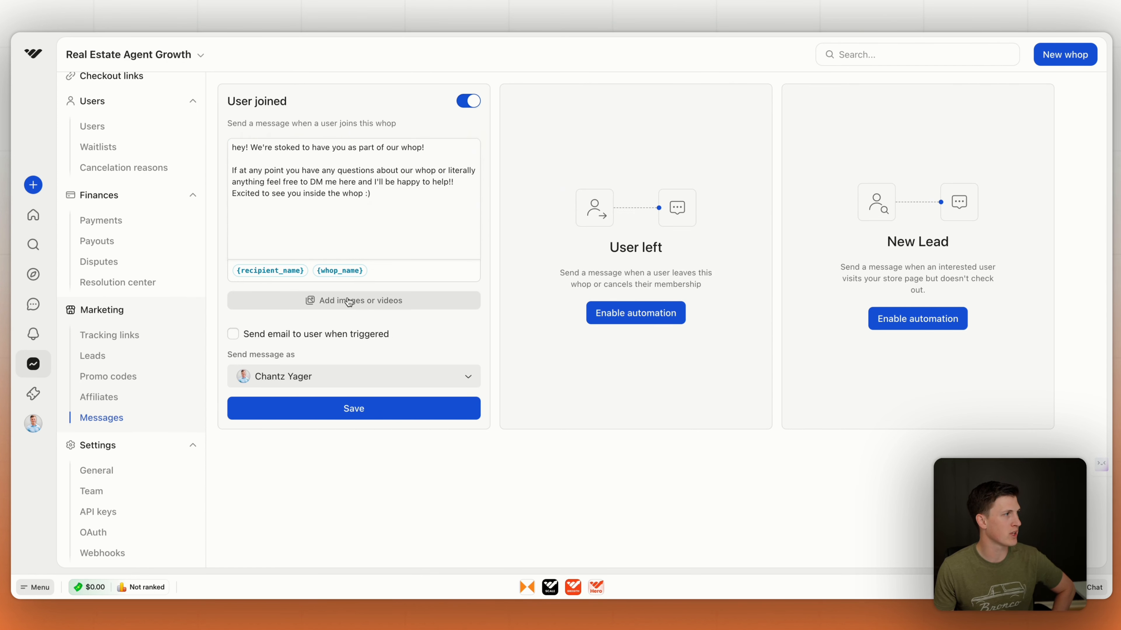
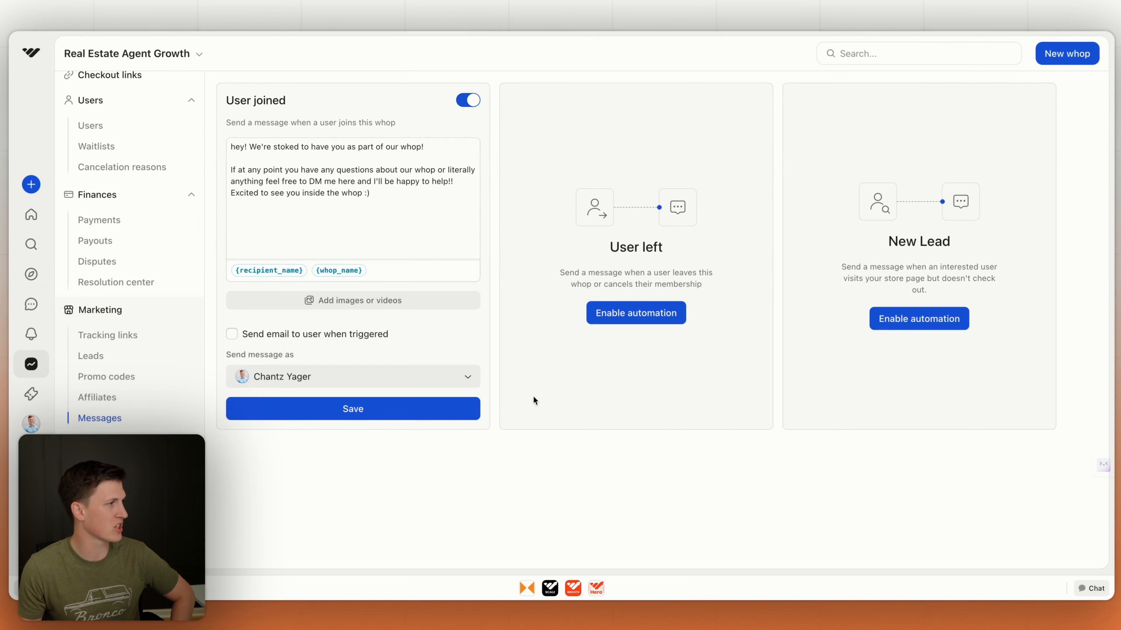
left_click(348, 410)
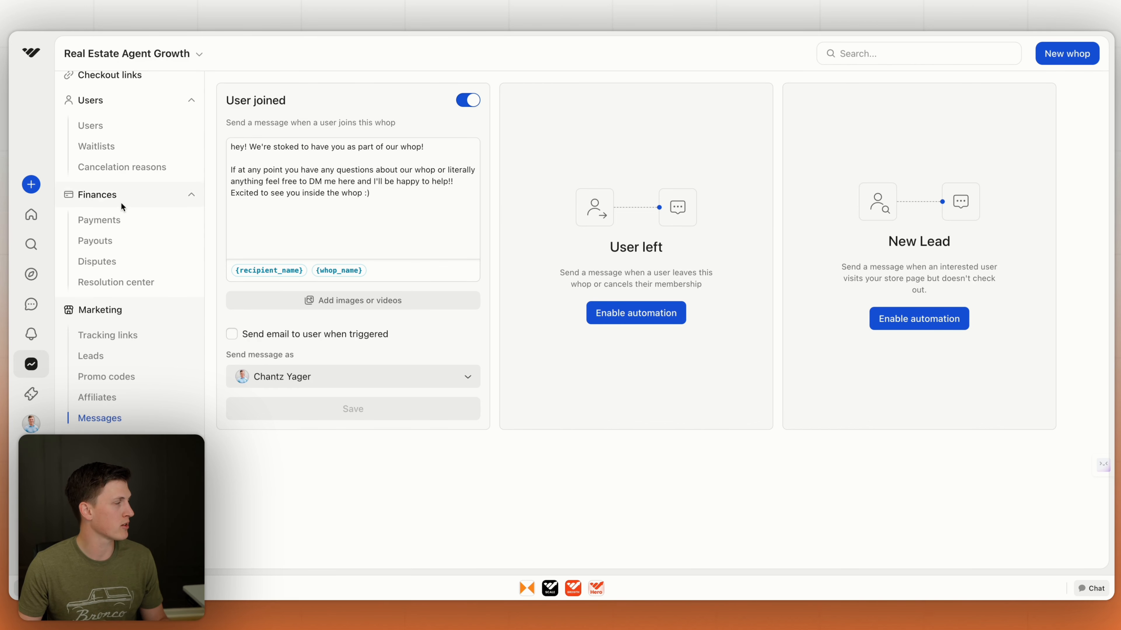
- Start a new whop in the Real Estate Agent Growth organization and name it Real Estate Agent Scale
scroll(121, 202, "up", 3)
left_click(116, 111)
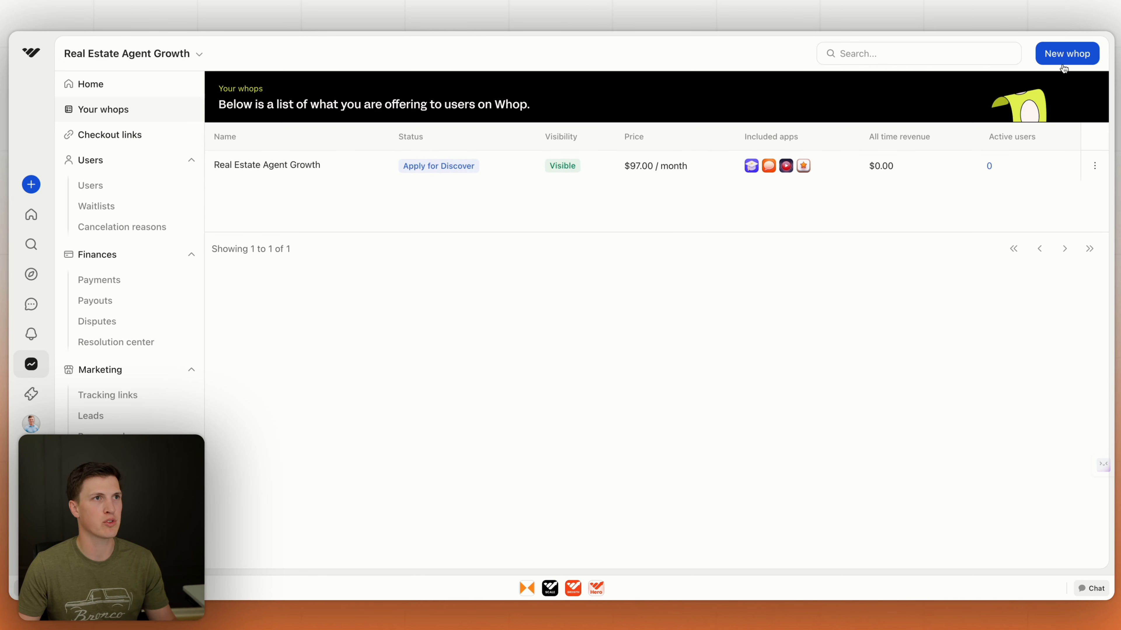
left_click(1049, 65)
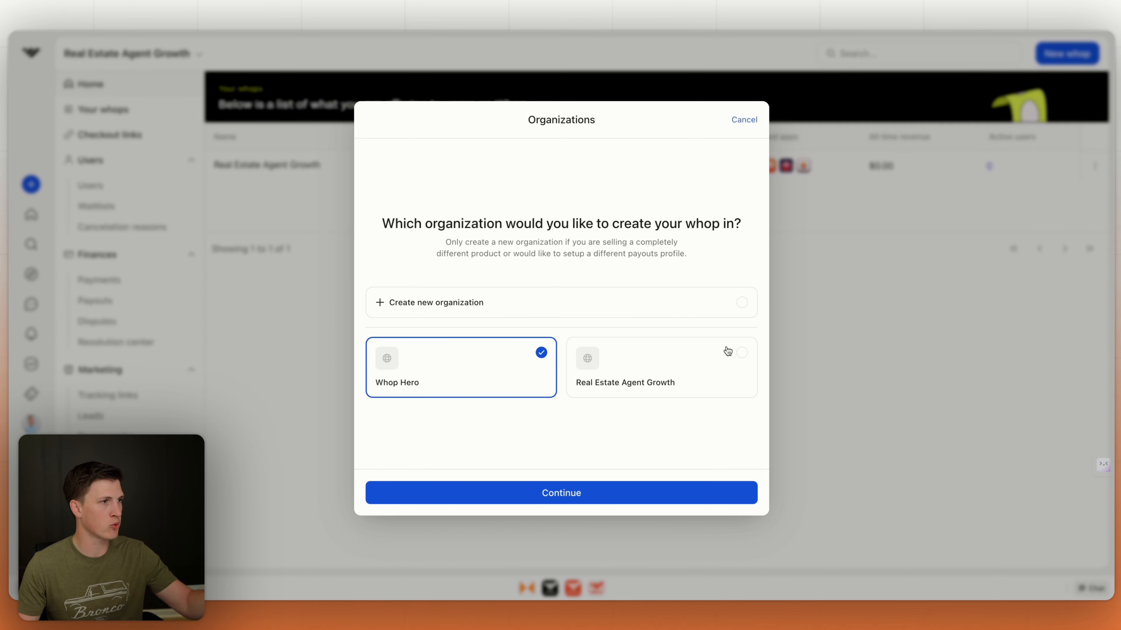
left_click(736, 356)
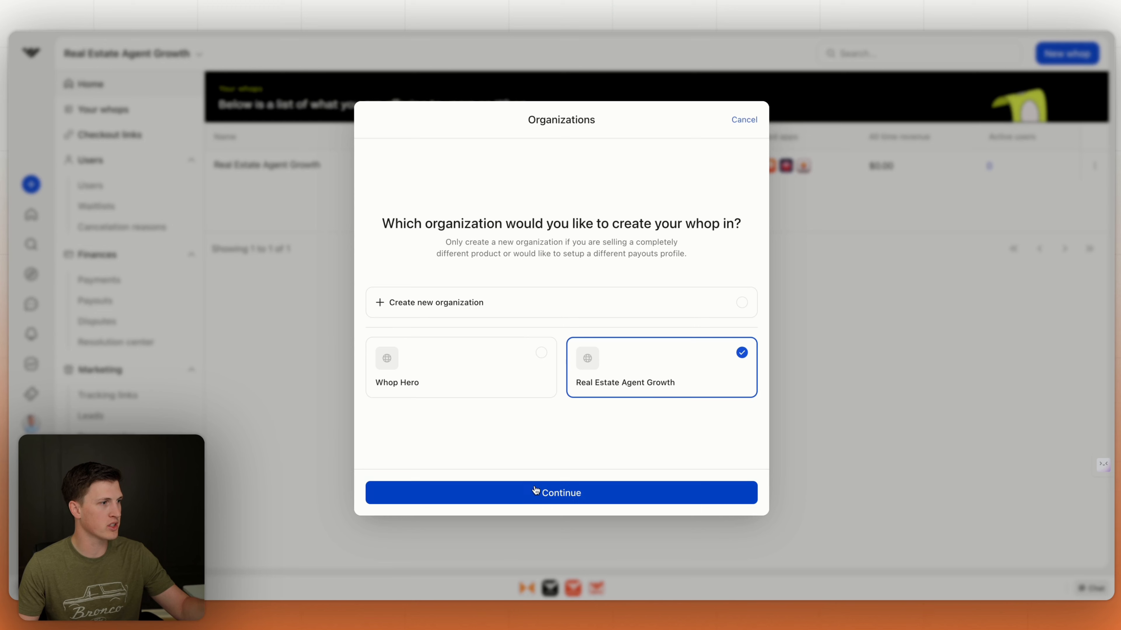
left_click(527, 498)
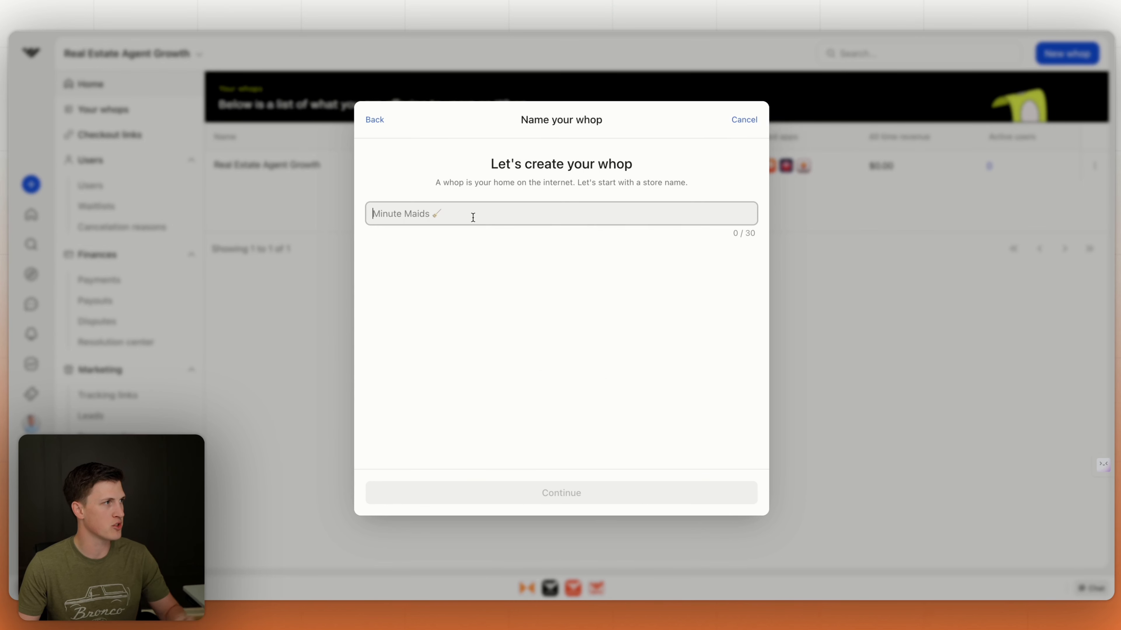
type("Real Est")
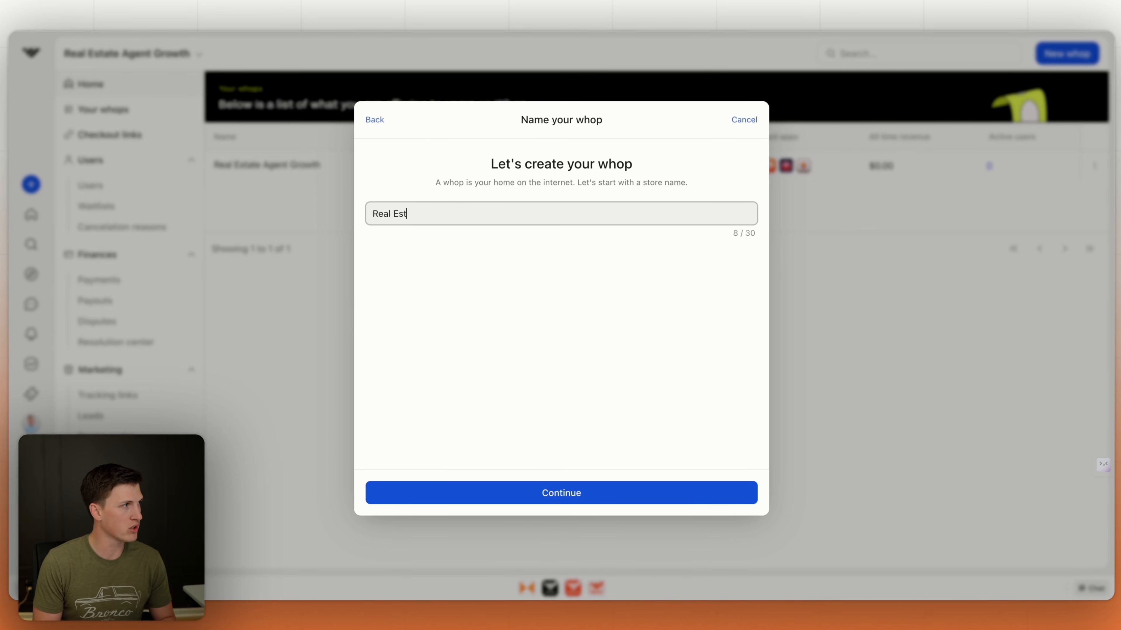
type("ate Agent Scale")
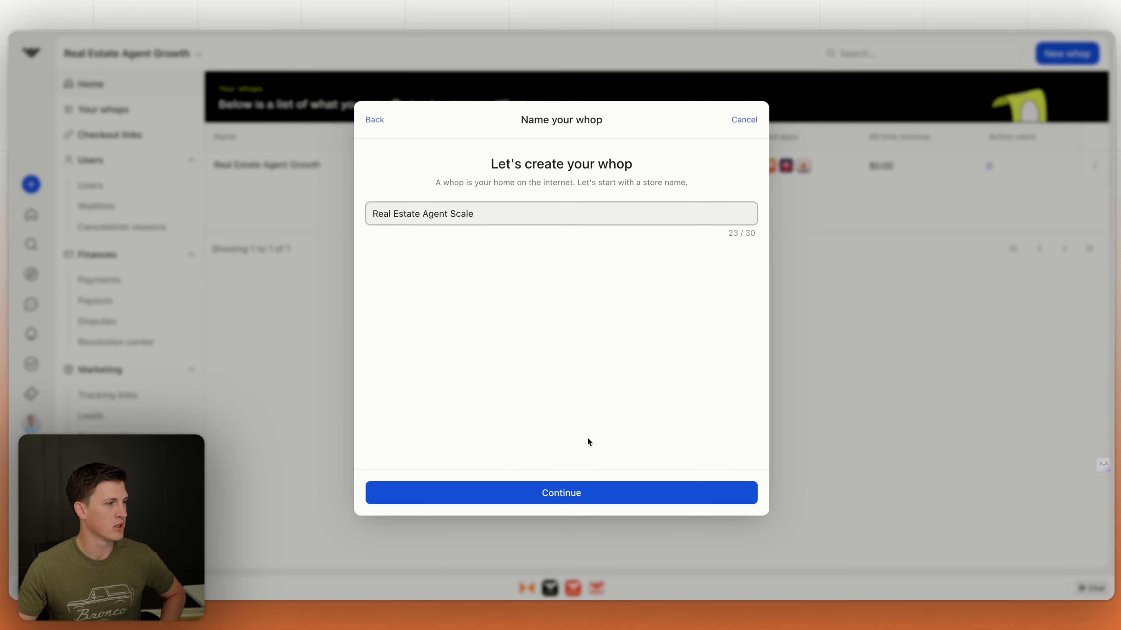
left_click(543, 494)
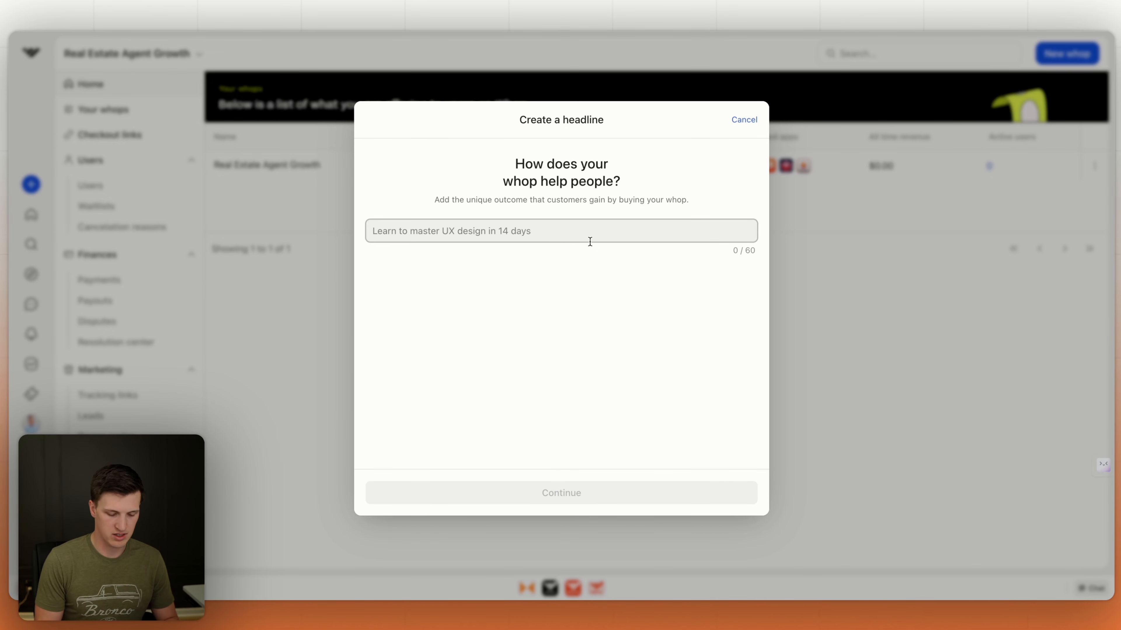
- Enter the headline "This is for Agents Looking to Scale Aggressively" and create the whop with the link real-estate-agent-scale
type("This is for Agents Looking to Scale Aggressively")
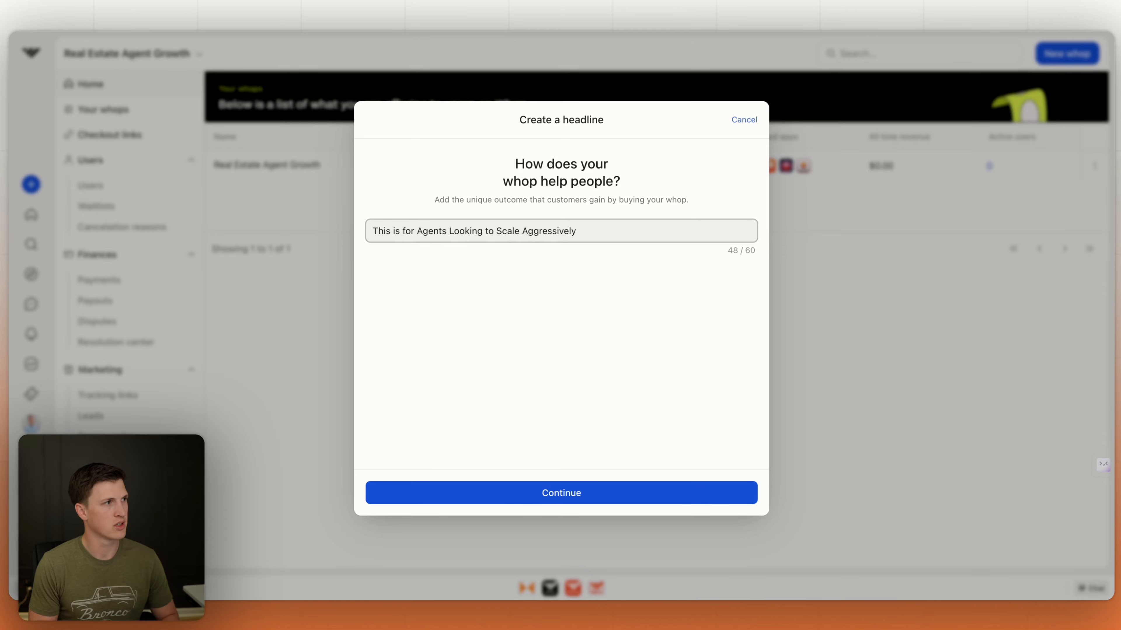
left_click(581, 487)
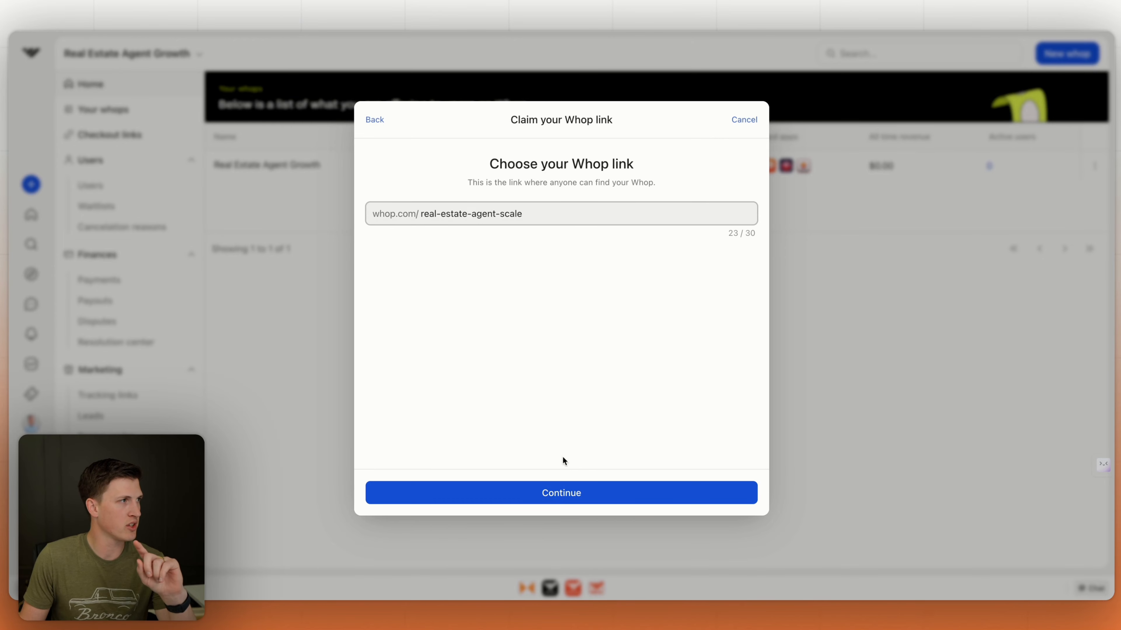
left_click(567, 490)
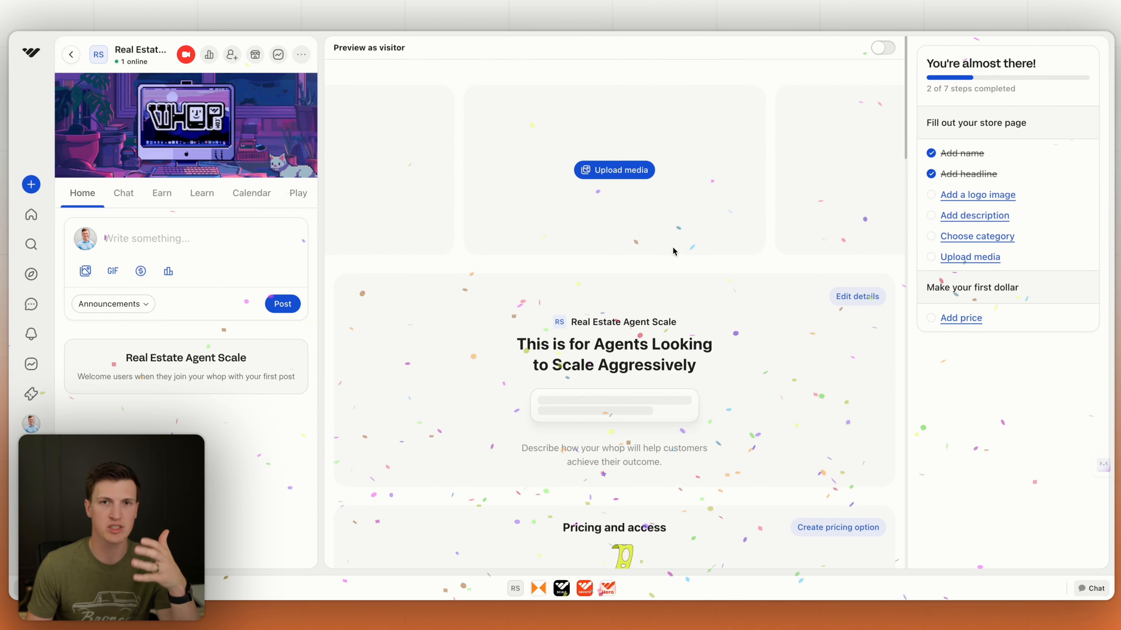
- Start a paid subscription pricing option for the new whop, priced at 199 USD for a 1 month period
scroll(671, 251, "down", 6)
scroll(671, 270, "down", 15)
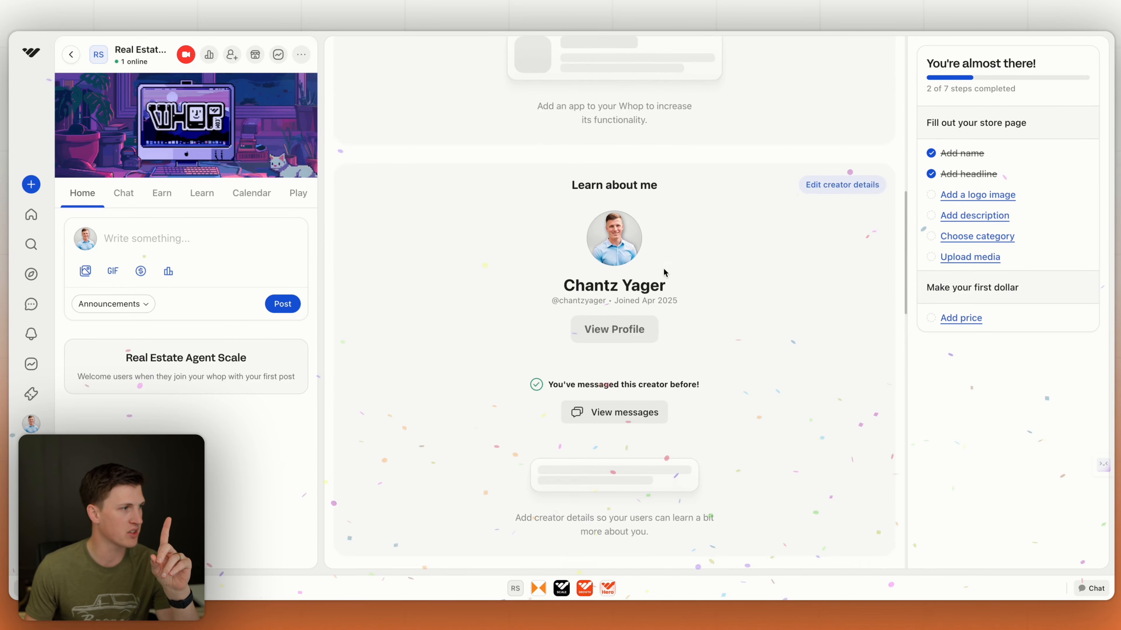
scroll(659, 274, "down", 4)
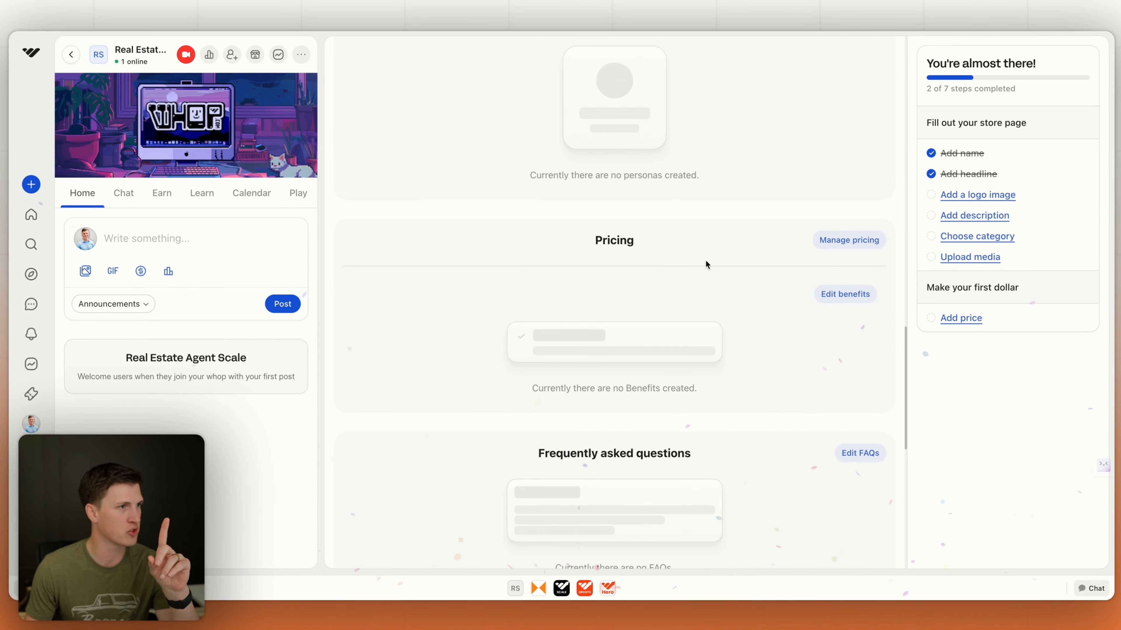
left_click(820, 245)
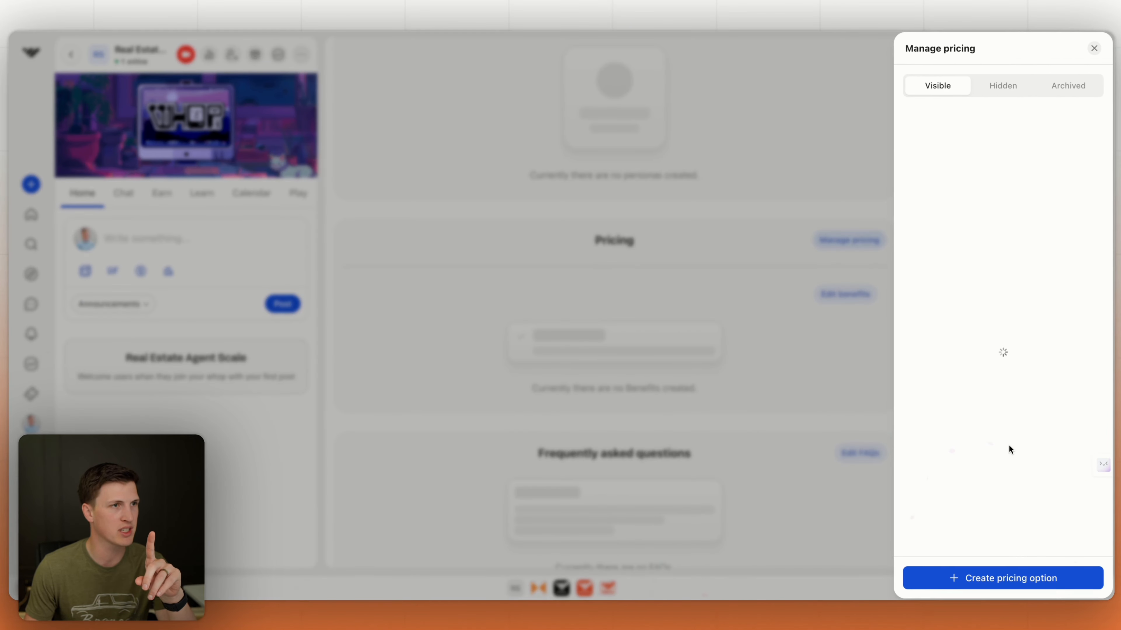
left_click(978, 578)
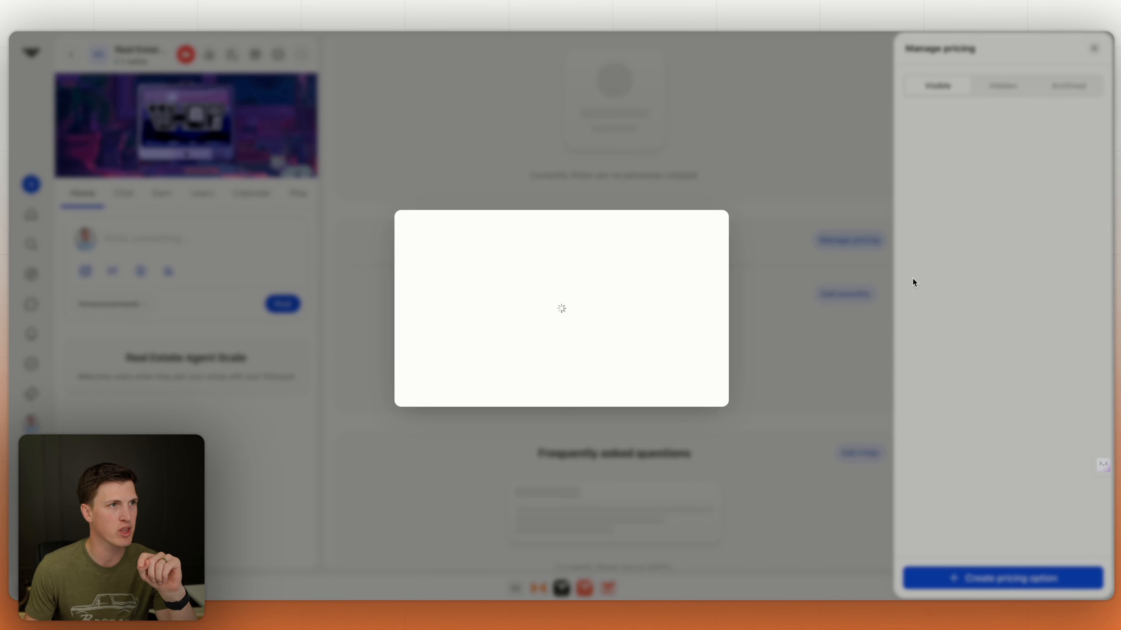
left_click(531, 396)
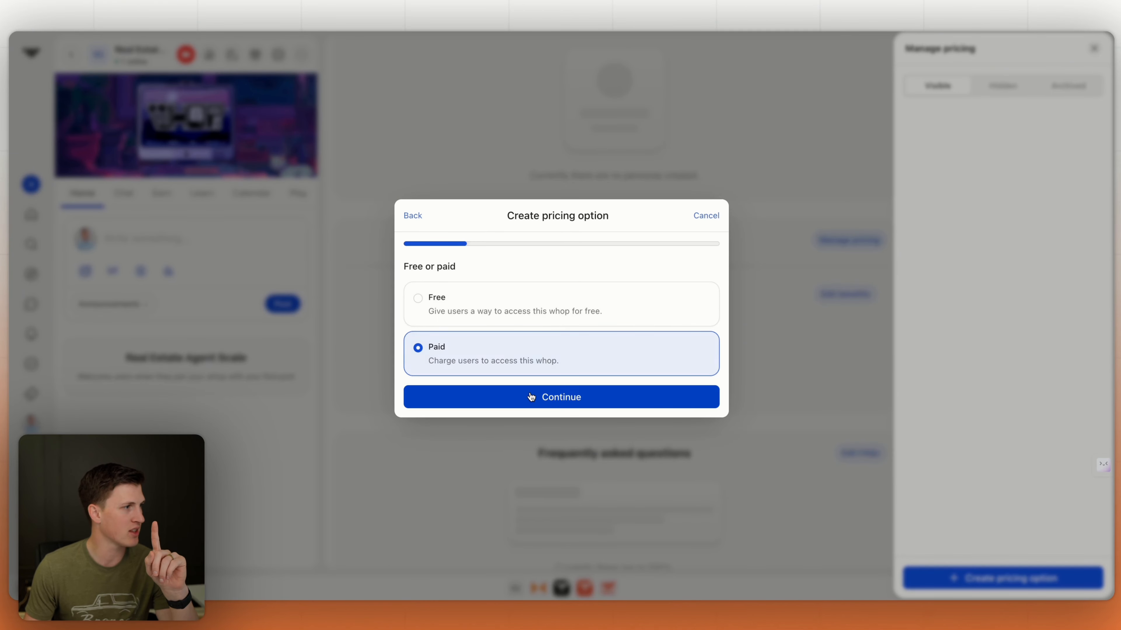
left_click(498, 300)
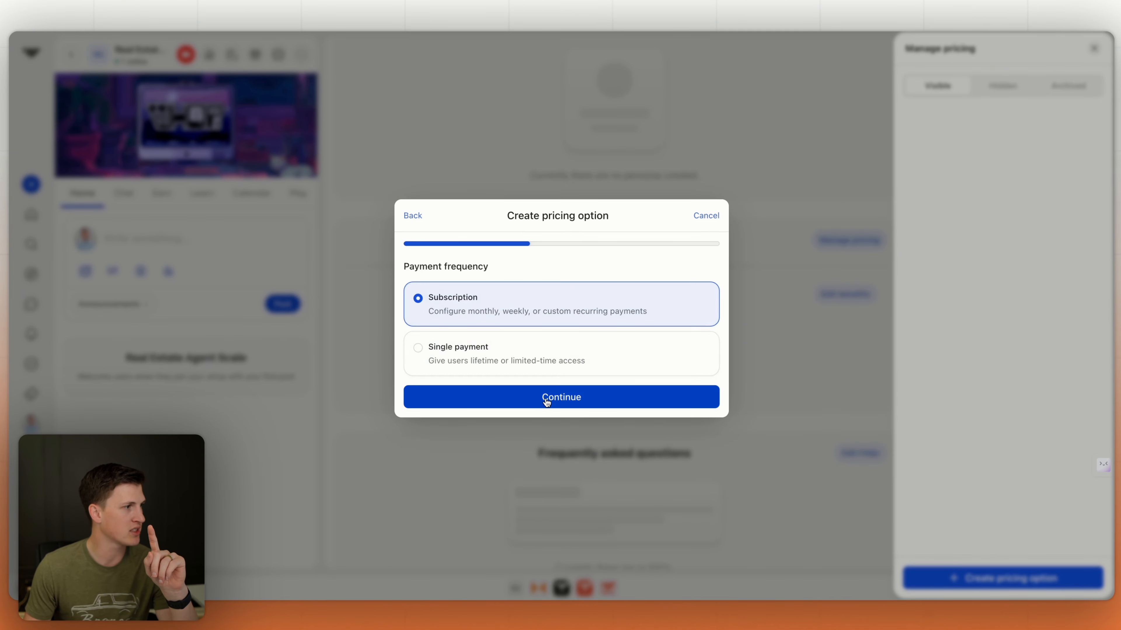
left_click(547, 397)
left_click(484, 154)
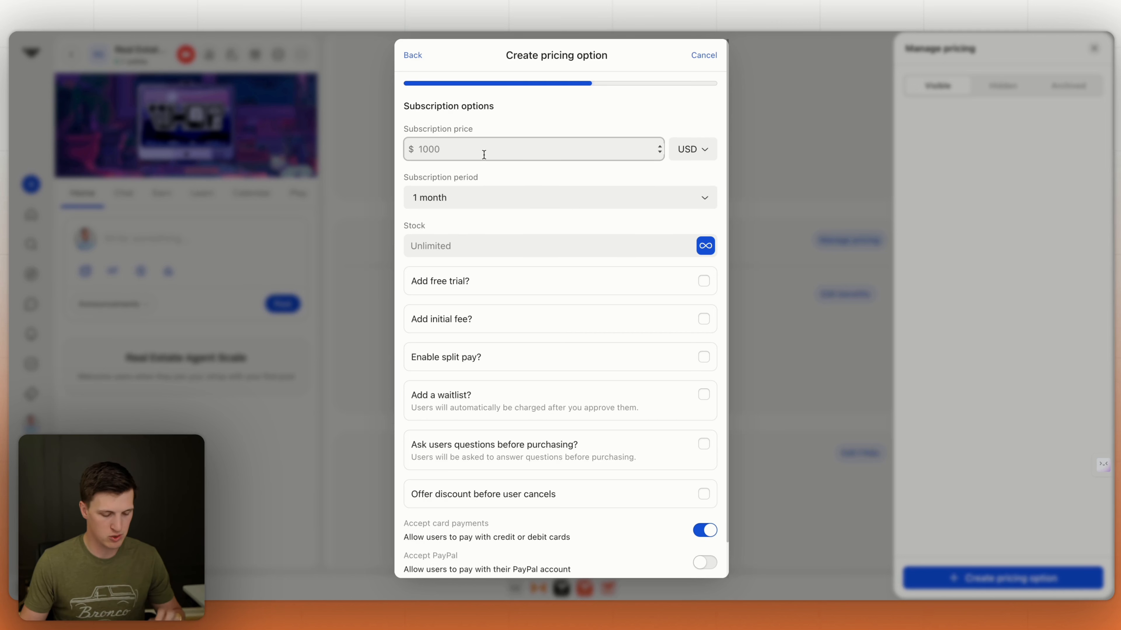
type("199")
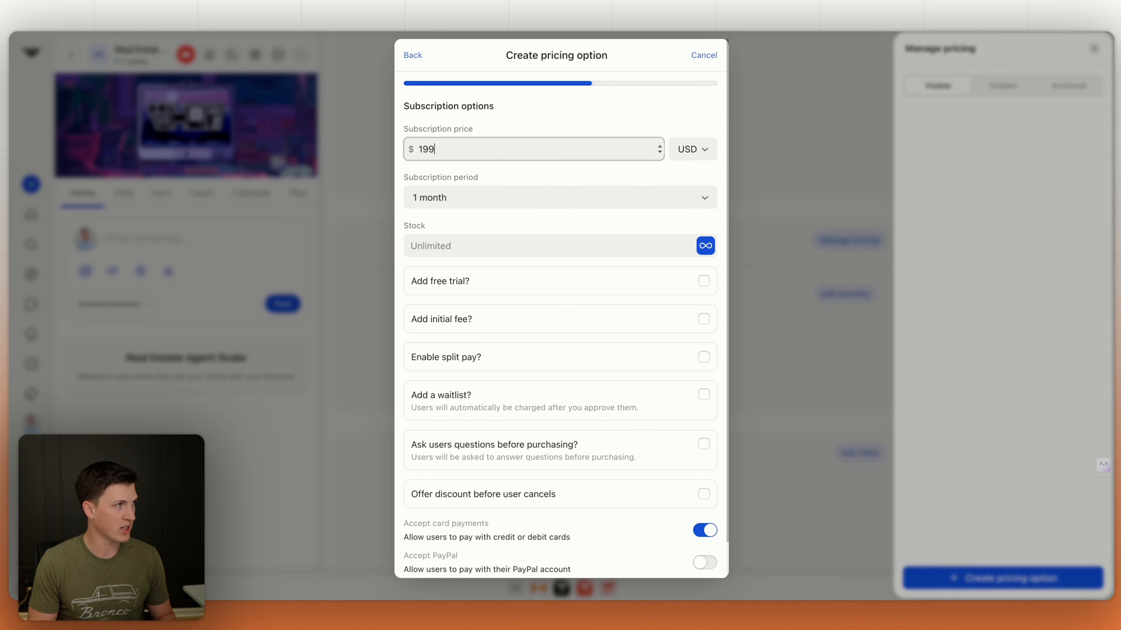
- Add a 7-day free trial to the subscription, create the pricing option and return to the store page
left_click(701, 282)
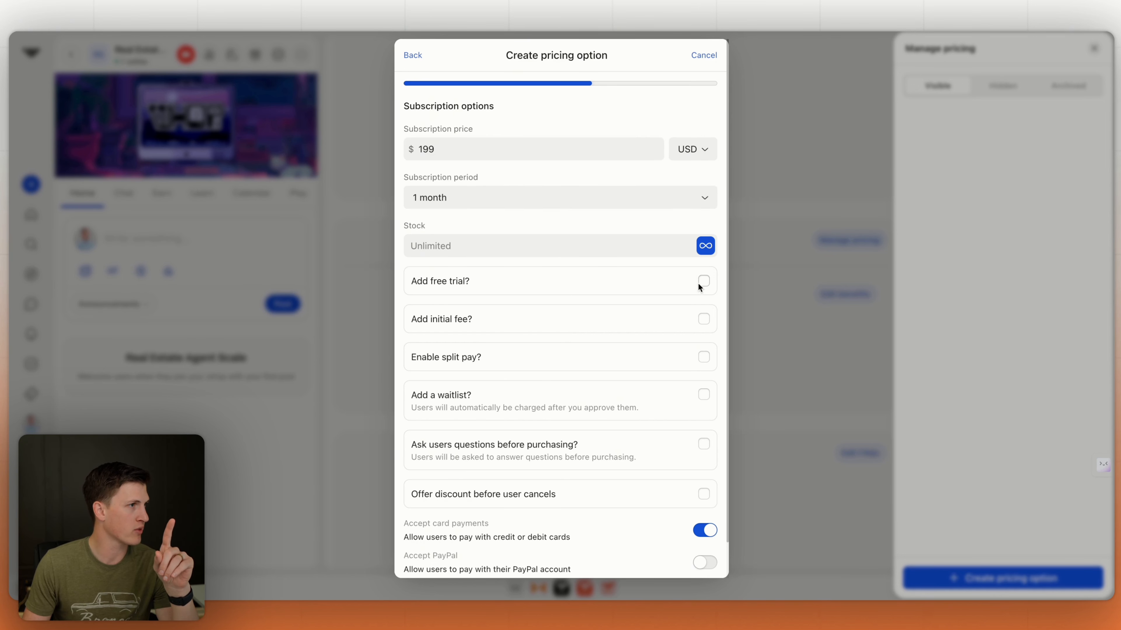
left_click(702, 283)
left_click(701, 283)
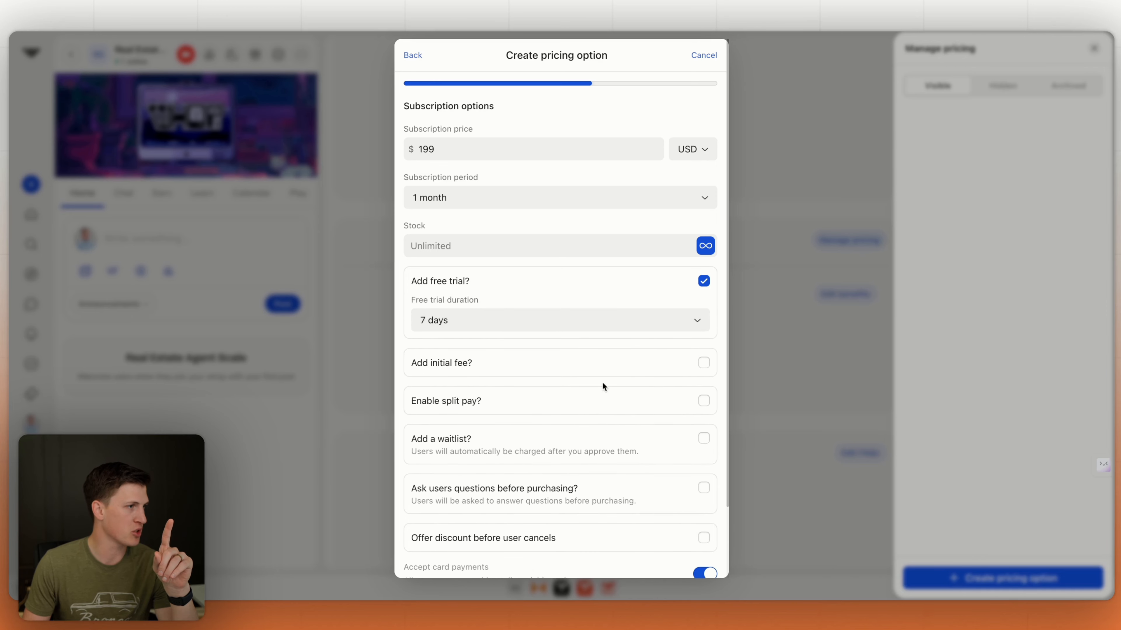
scroll(602, 382, "down", 3)
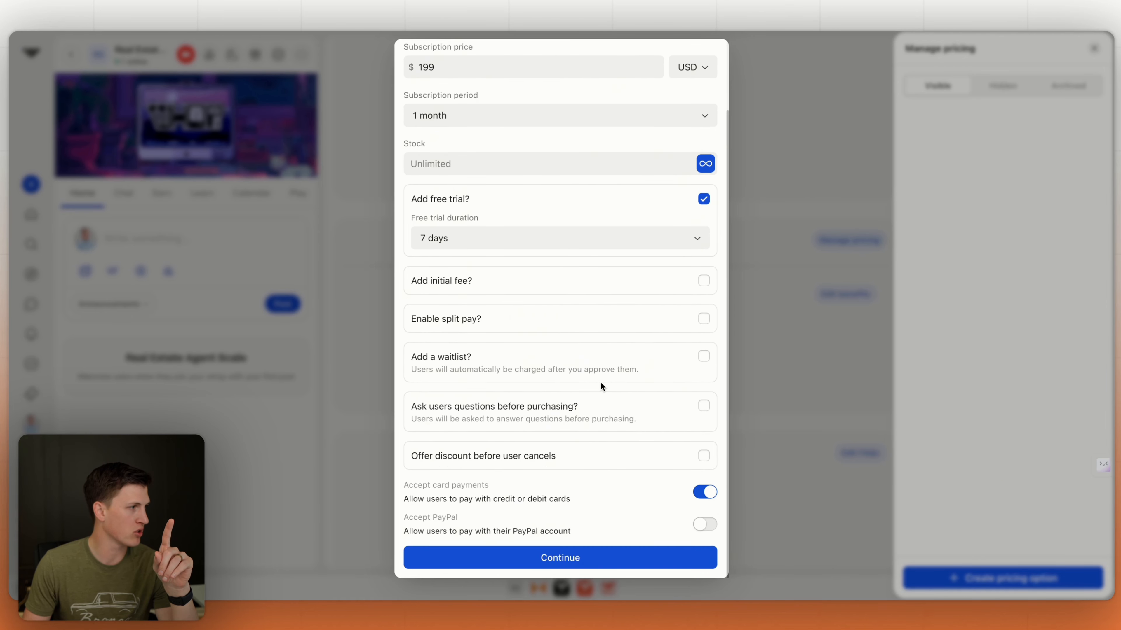
left_click(602, 560)
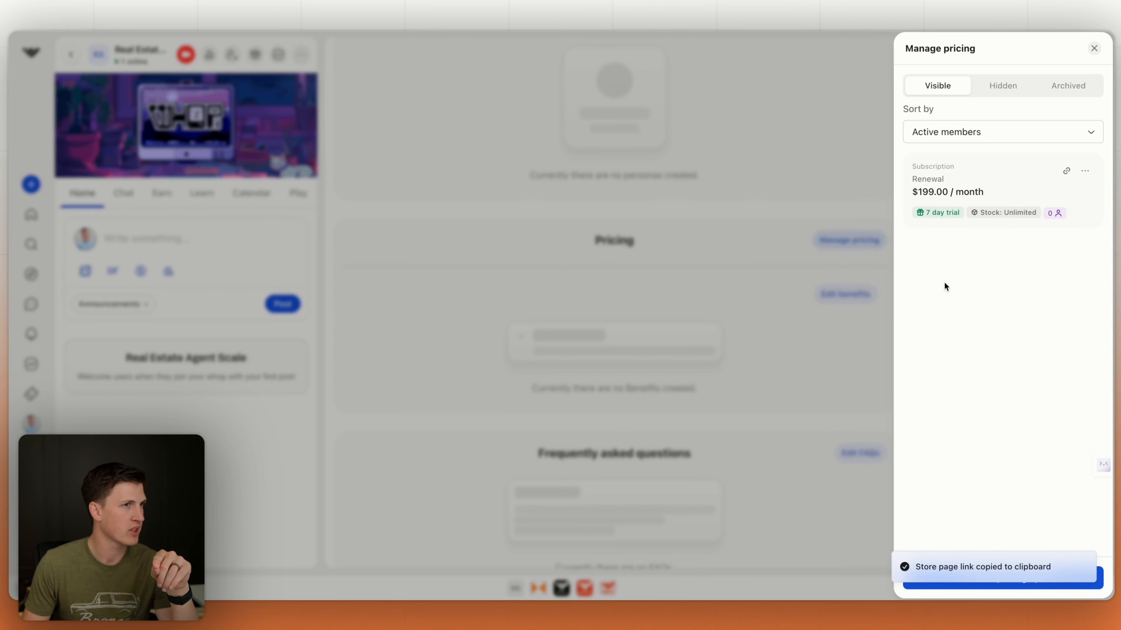
left_click(1094, 49)
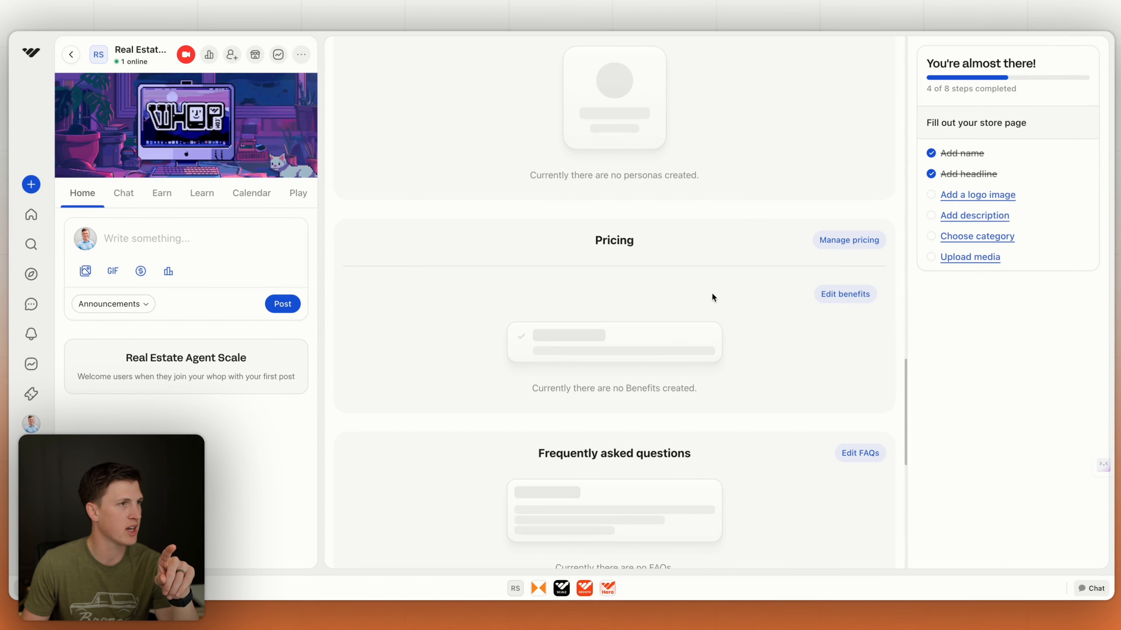
- Add a benefit reading "1" to the pricing section of the Real Estate Agent Scale store page
left_click(824, 296)
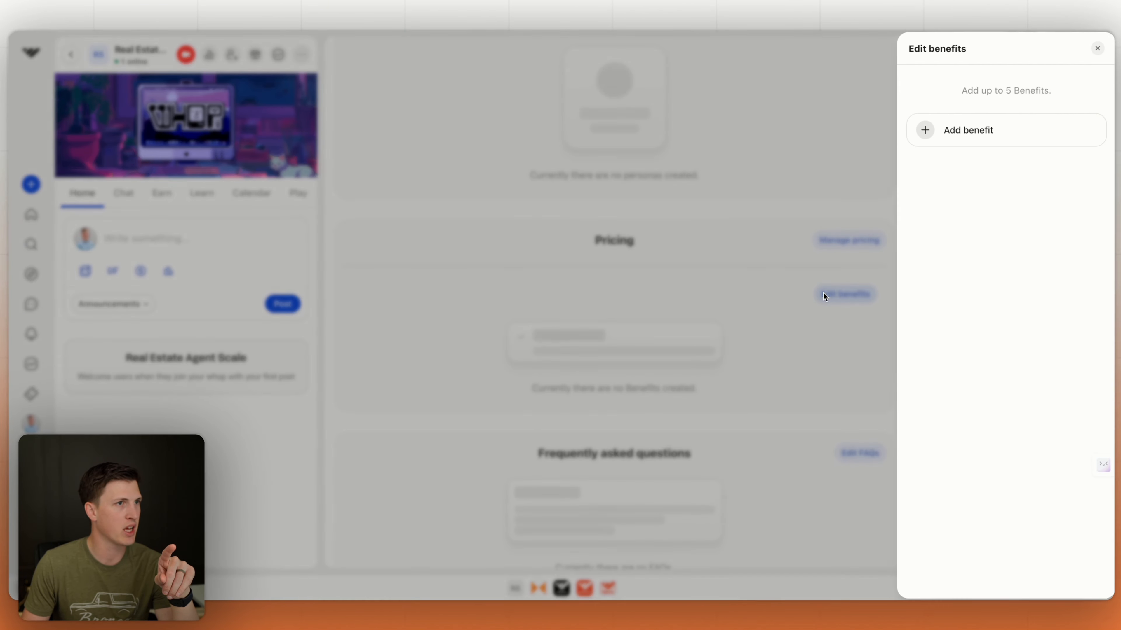
left_click(921, 131)
left_click(585, 307)
type("1")
left_click(622, 366)
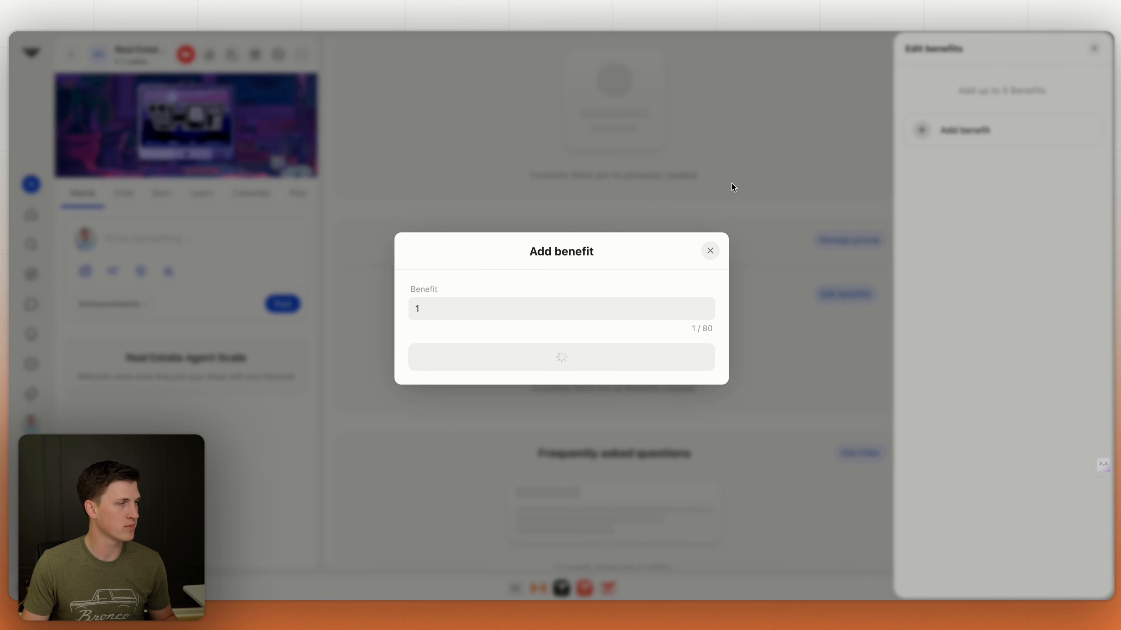
scroll(720, 291, "down", 10)
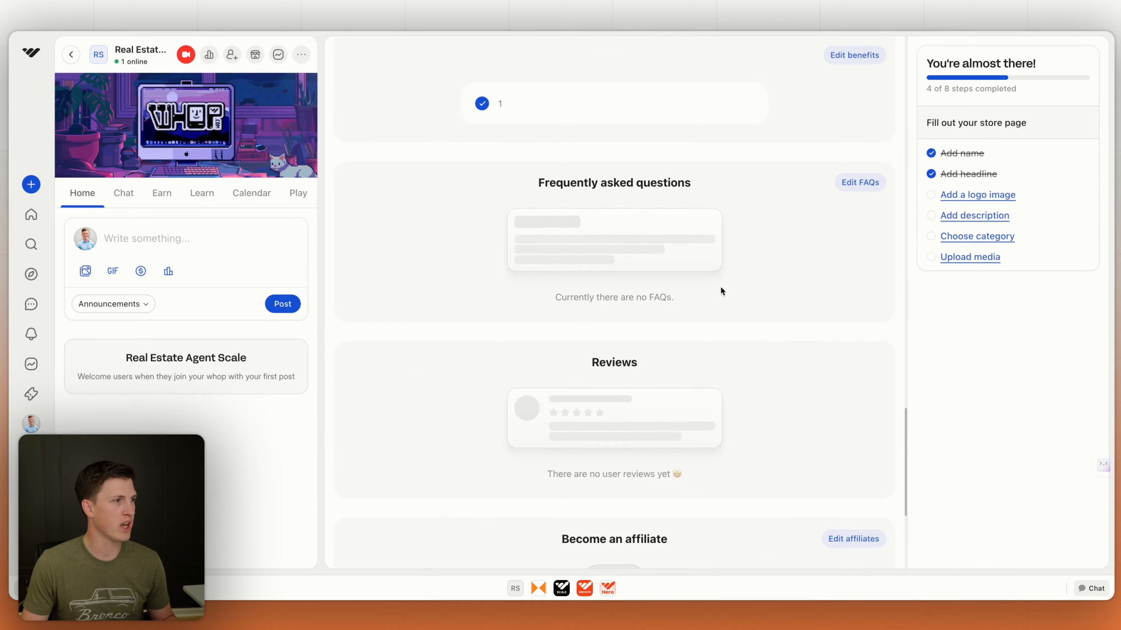
scroll(720, 291, "up", 9)
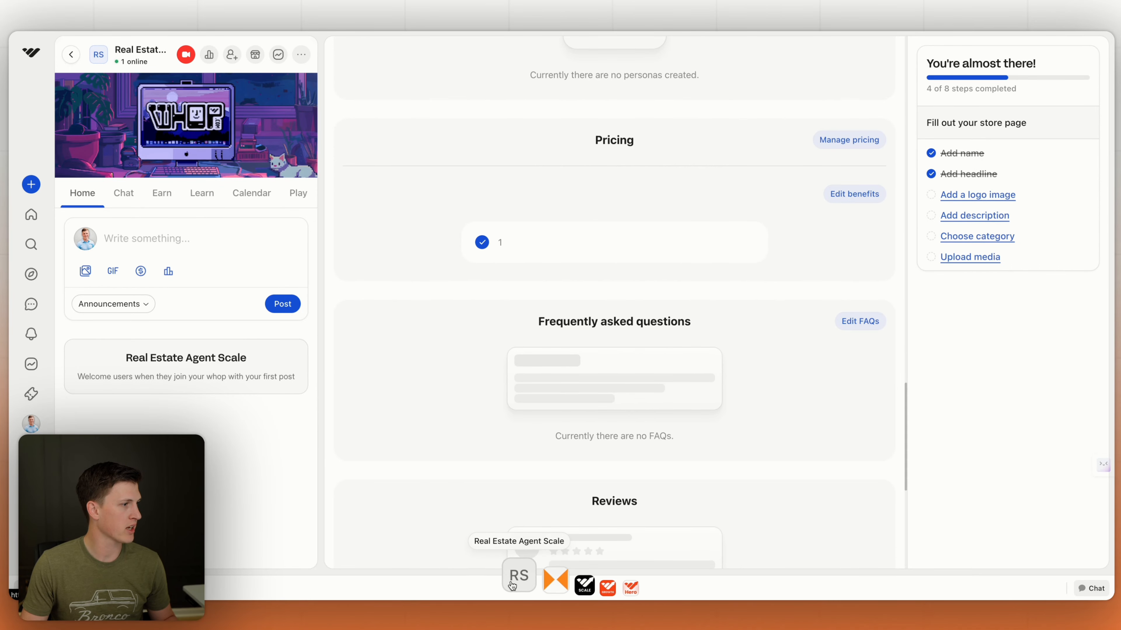
- Switch to the Real Estate Agent Growth whop and show the "Your whops" section on its store page
left_click(538, 588)
scroll(718, 353, "down", 10)
scroll(717, 354, "up", 3)
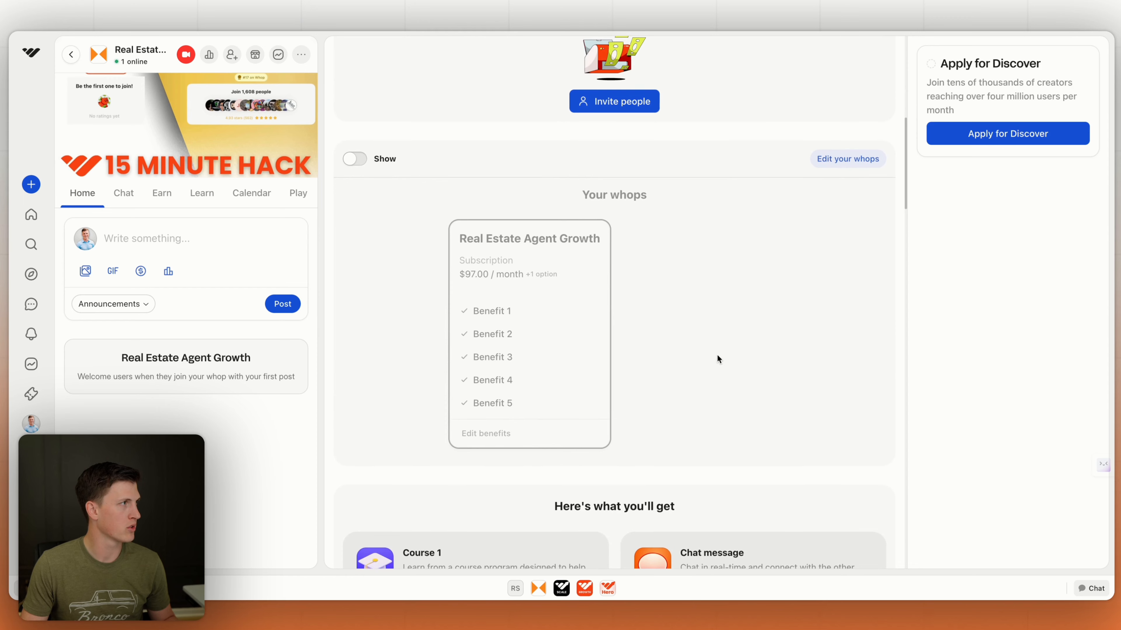
left_click(354, 158)
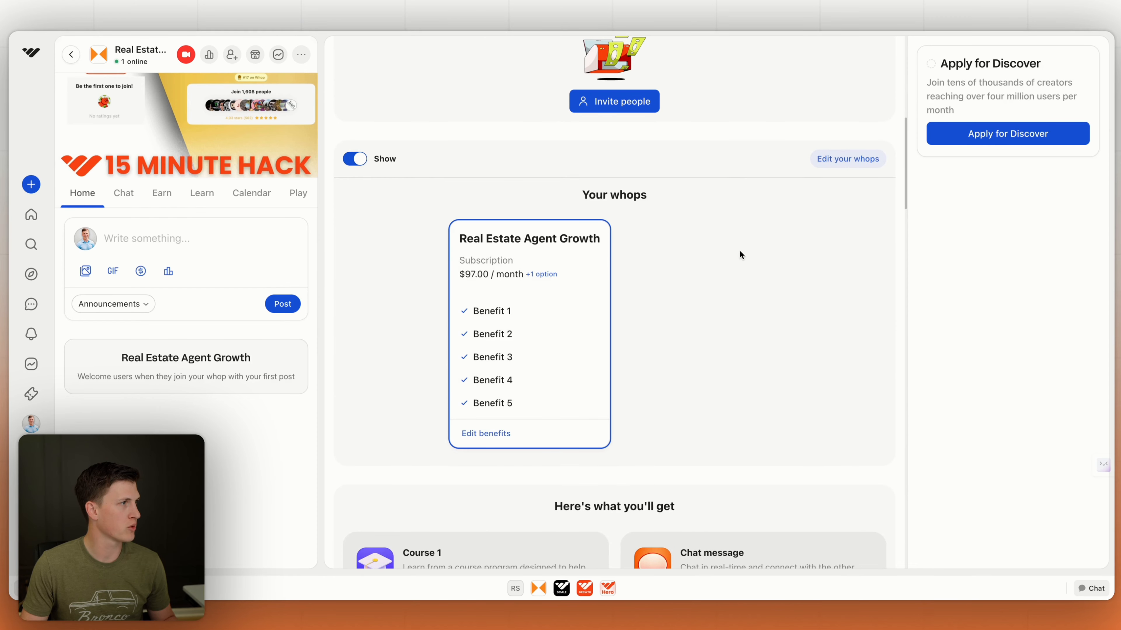
scroll(746, 256, "down", 3)
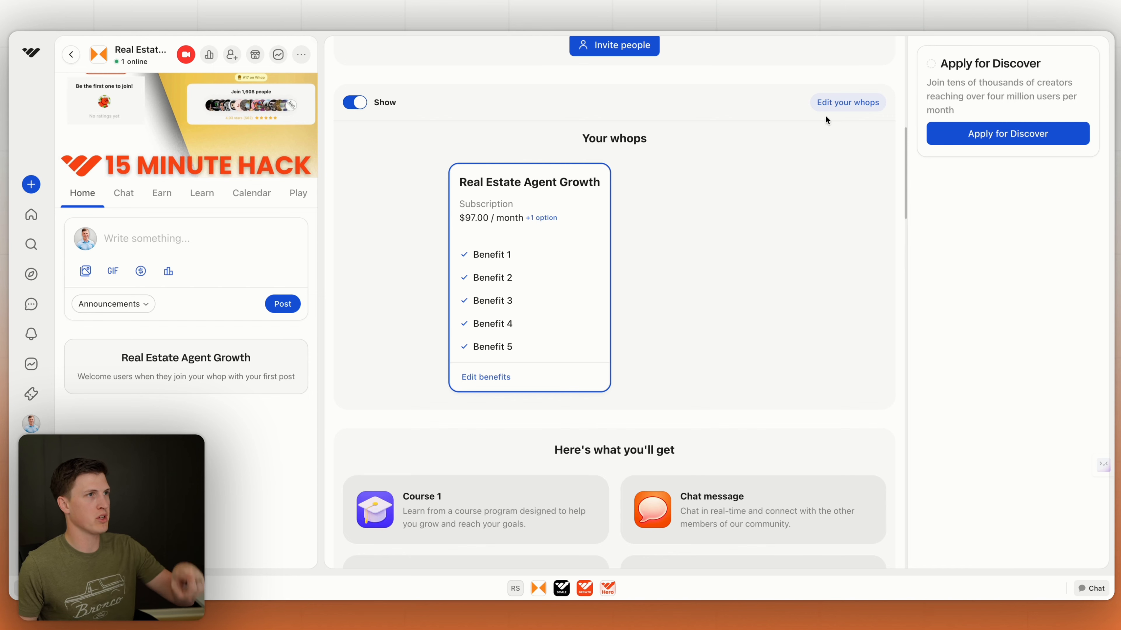
- Feature Real Estate Agent Scale as another offer option among the whops on the Real Estate Agent Growth store page
left_click(832, 103)
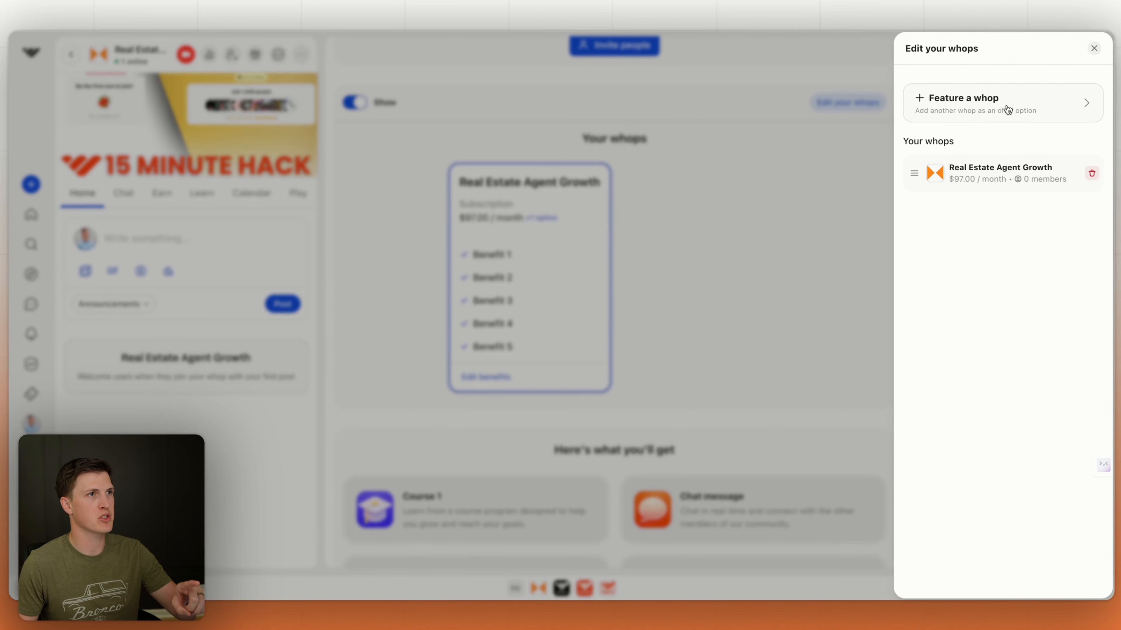
left_click(1039, 107)
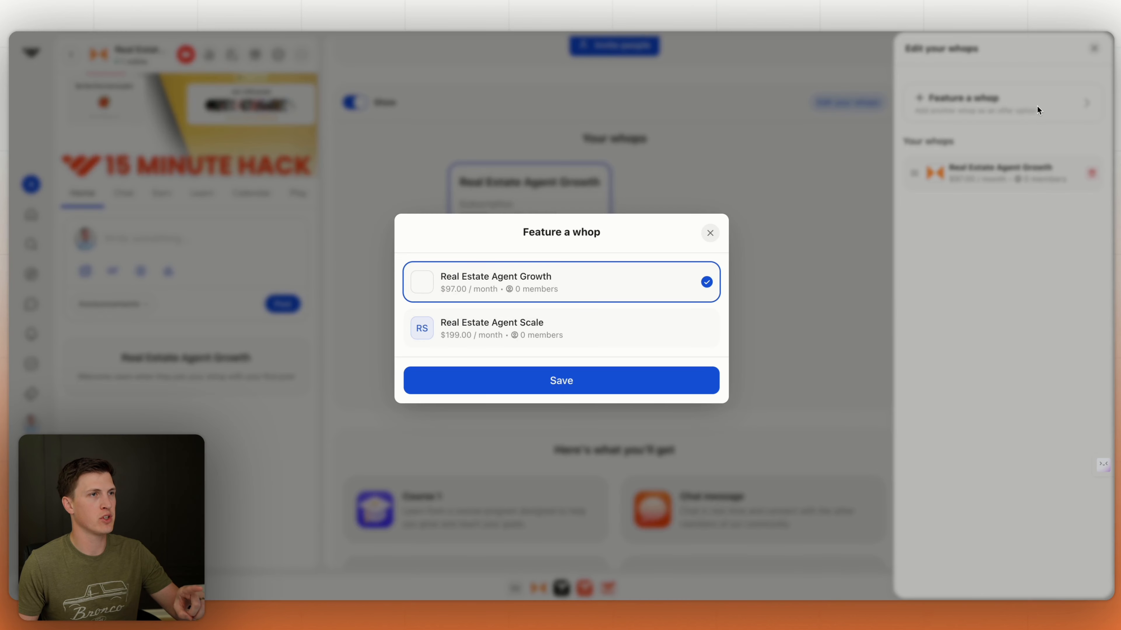
left_click(598, 332)
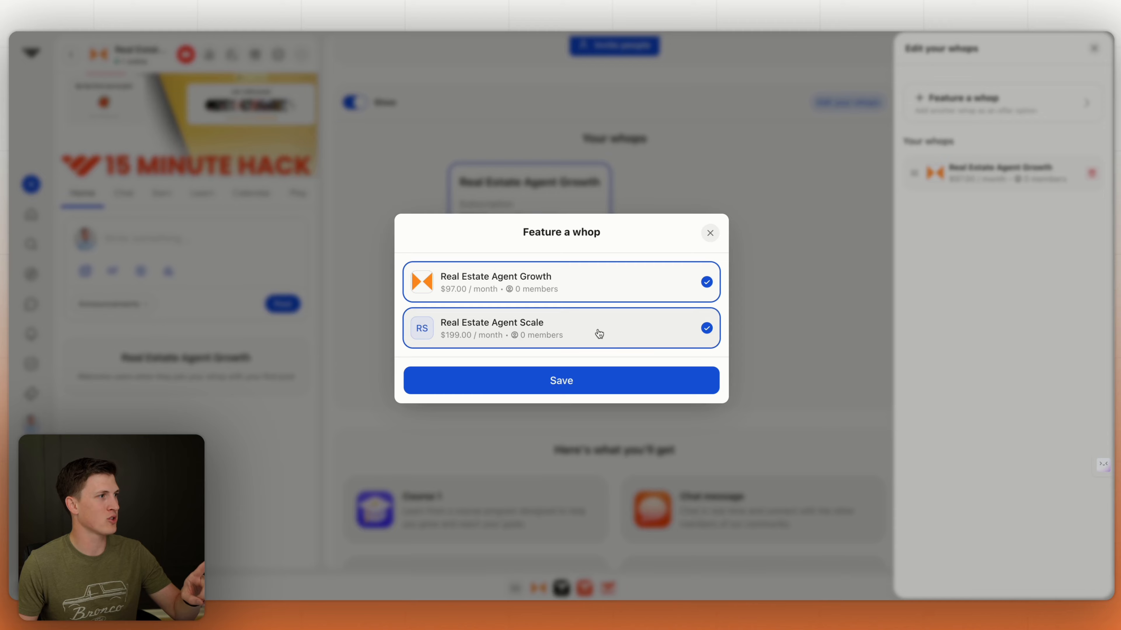
left_click(591, 389)
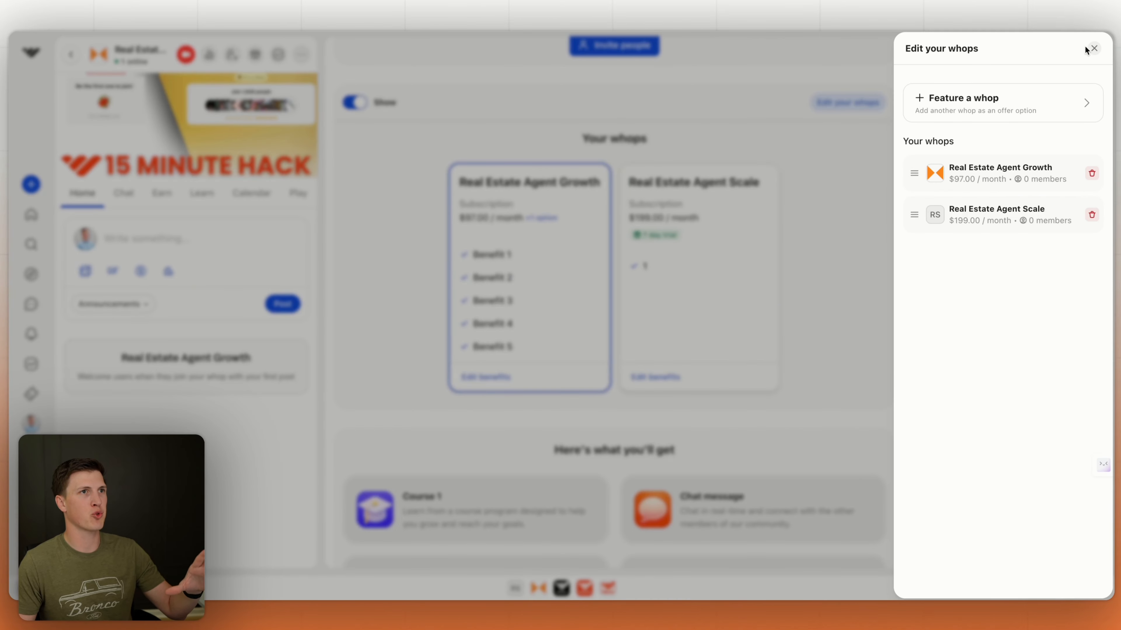
left_click(1087, 47)
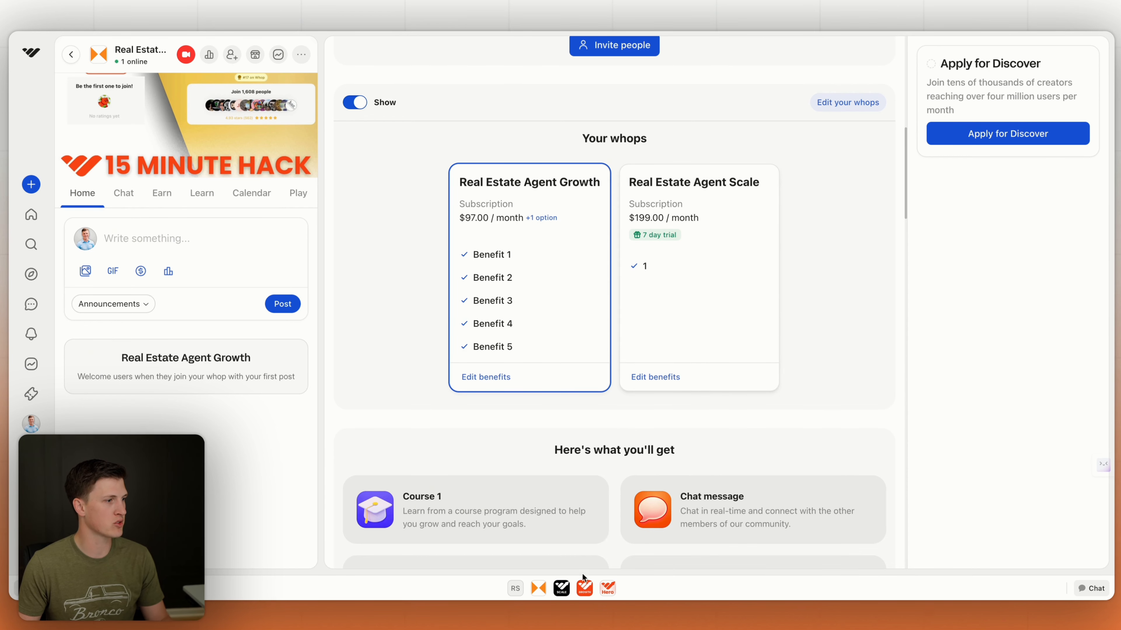
- Open the Whop Hero whop and examine how its store page presents its featured whops and their benefits
left_click(607, 582)
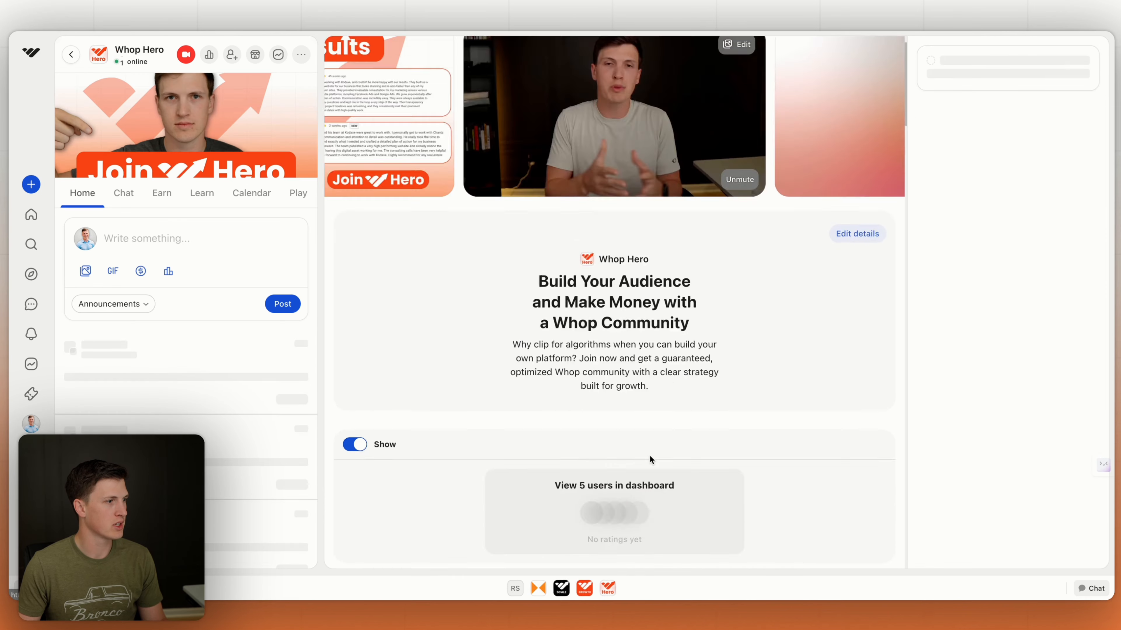
scroll(648, 455, "down", 5)
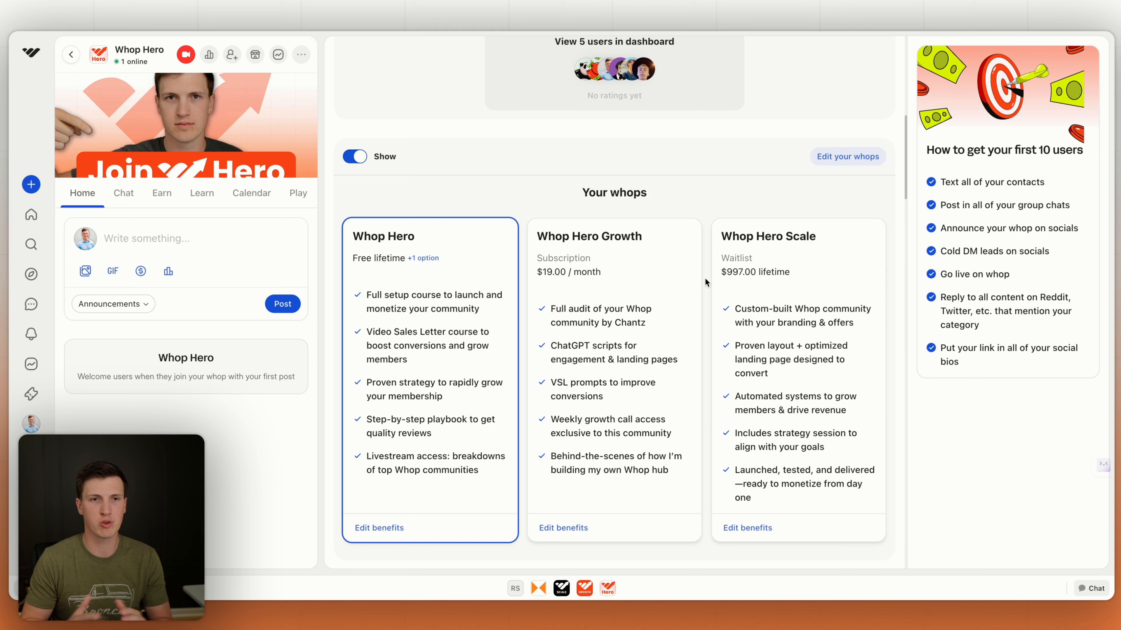
scroll(705, 279, "up", 8)
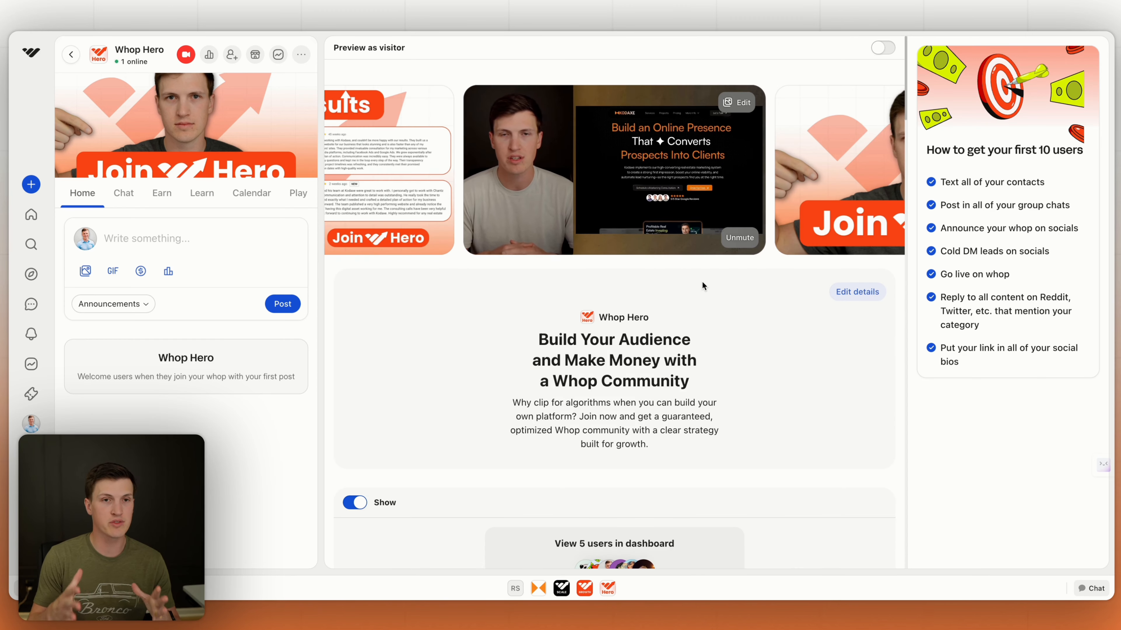